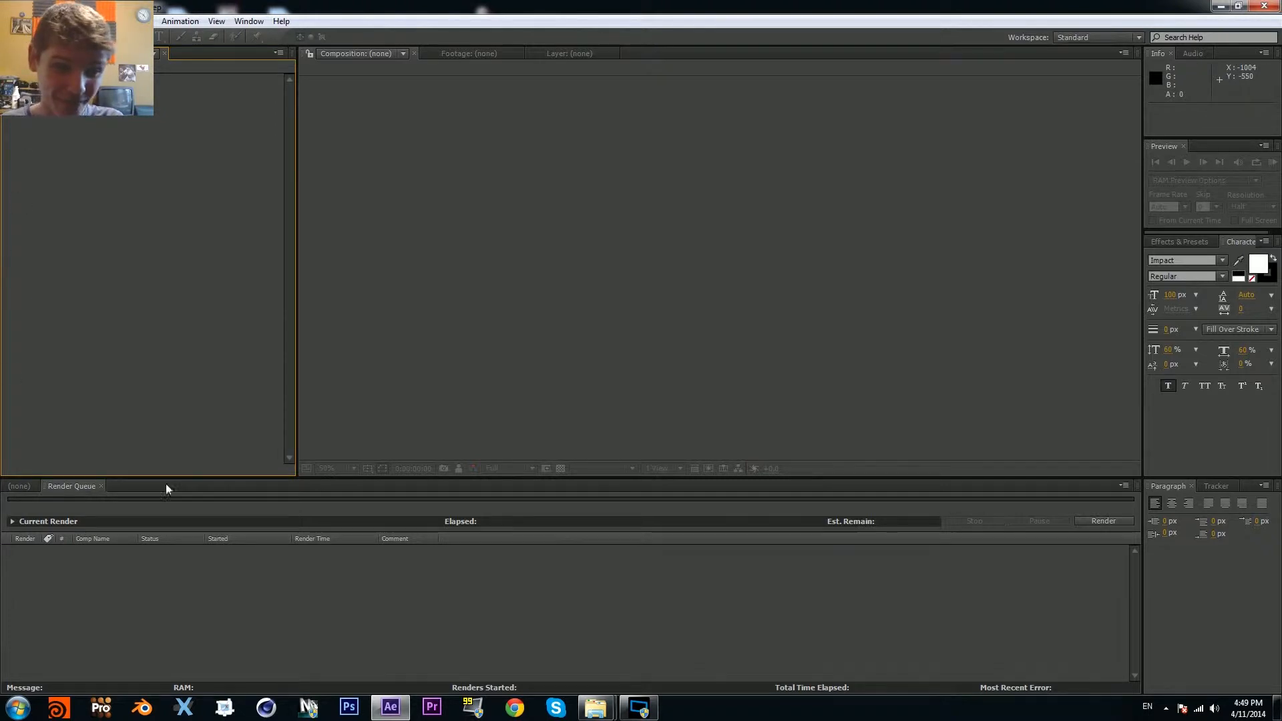
# Step: Close the render queue and import the Original Footage clip from the Set Extension Tutorial folder into the project
pyautogui.click(101, 486)
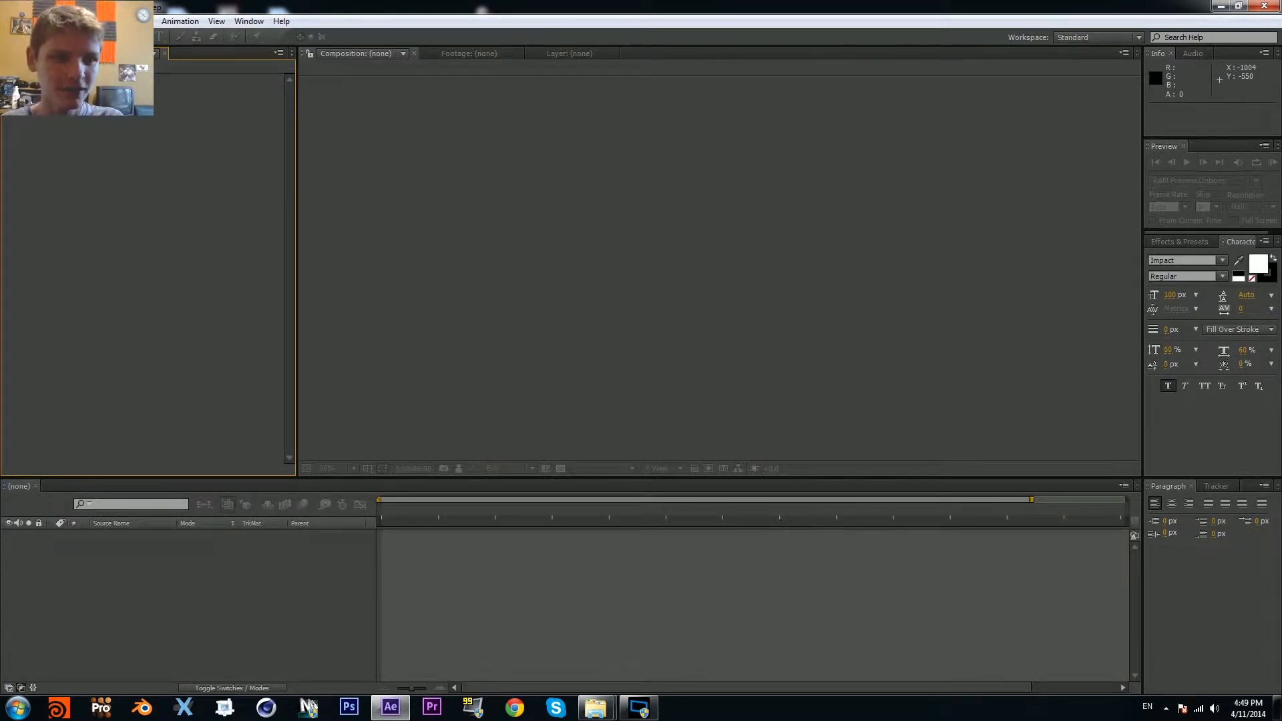
pyautogui.click(24, 54)
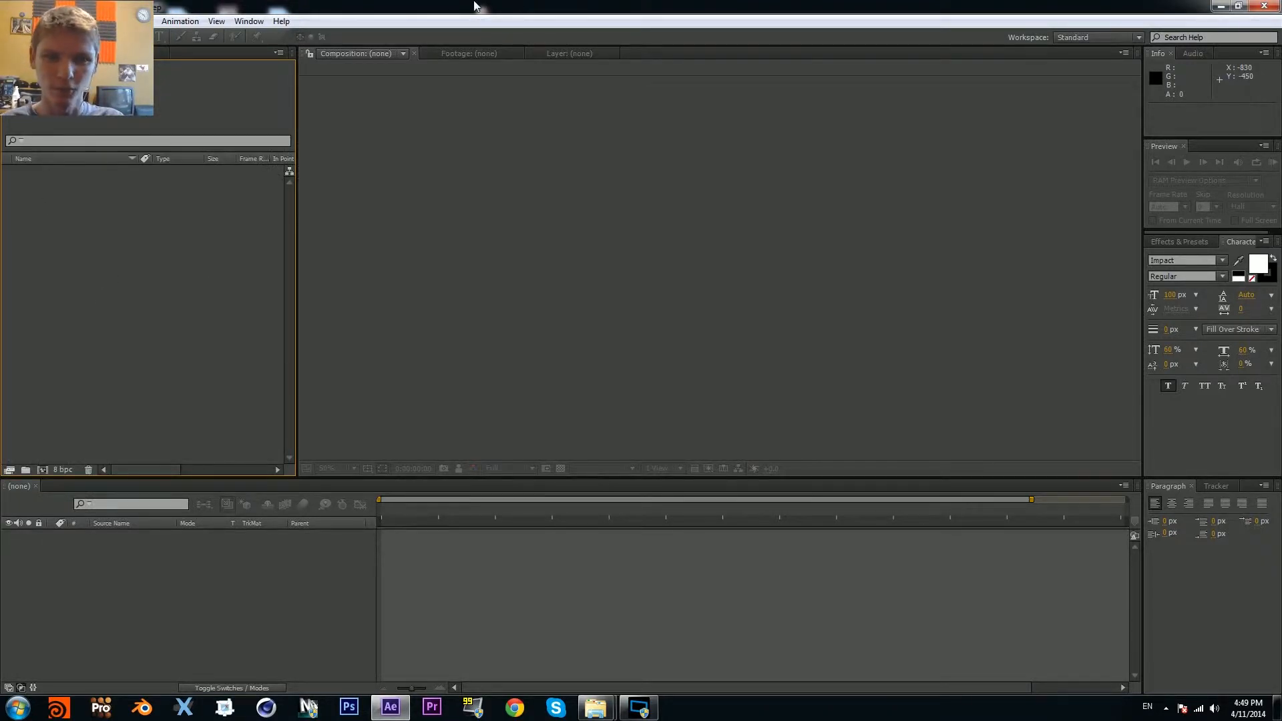
pyautogui.press('super+Left')
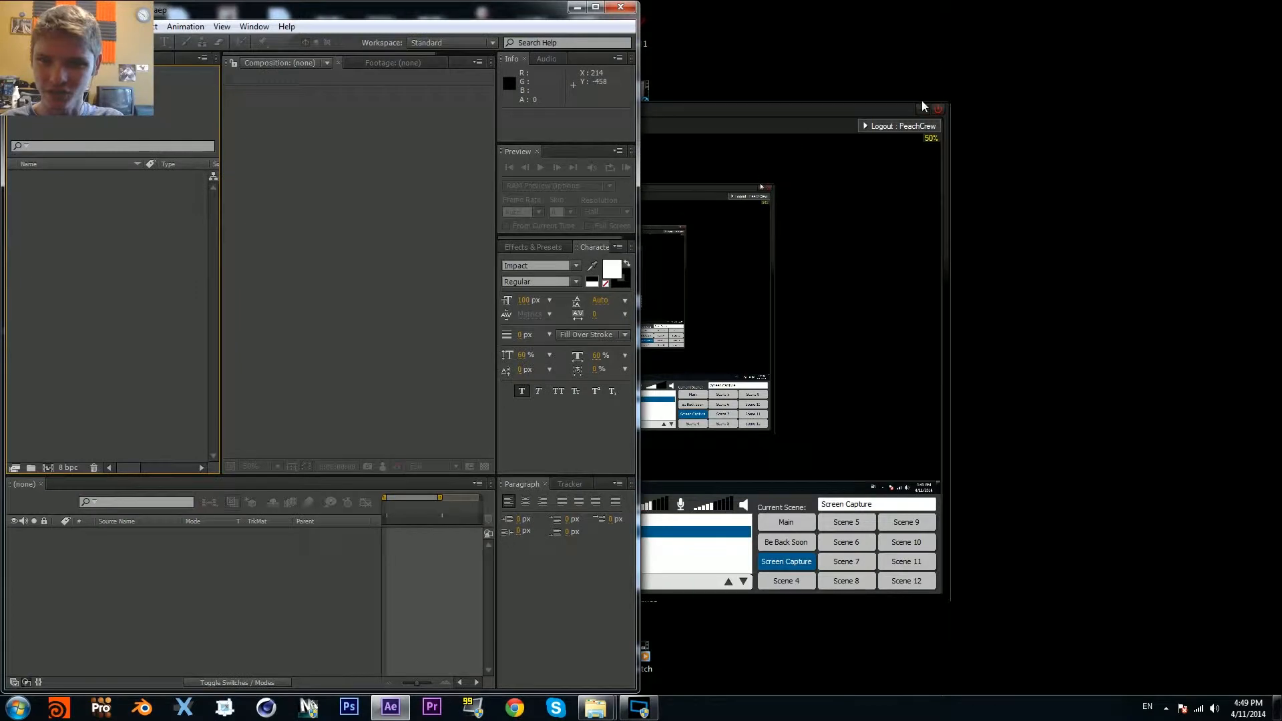
pyautogui.click(927, 111)
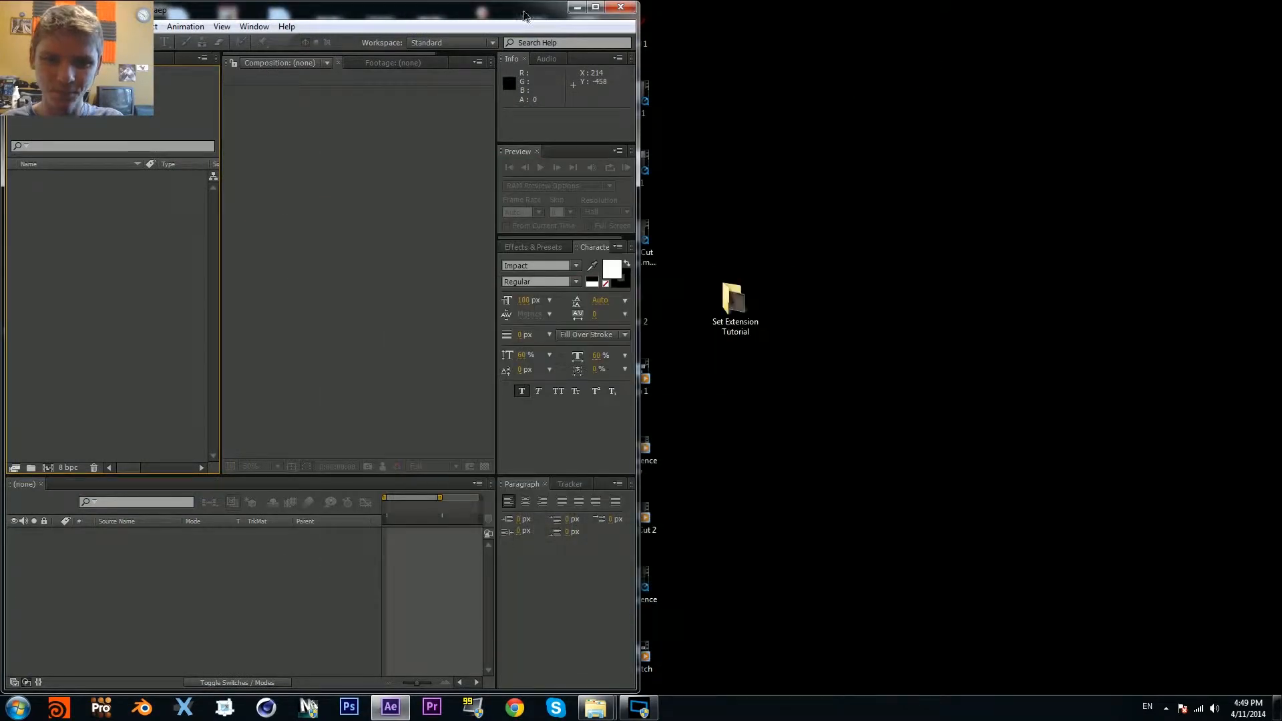
pyautogui.doubleClick(733, 300)
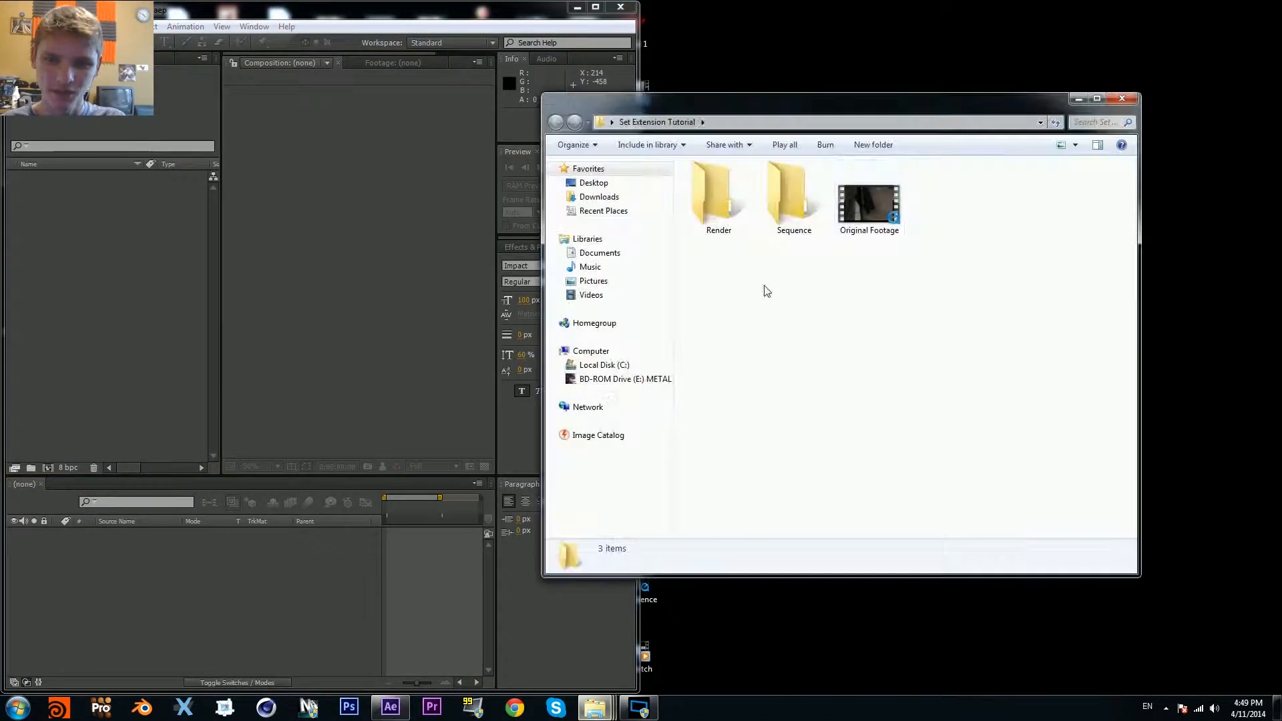
pyautogui.moveTo(868, 214); pyautogui.dragTo(137, 286)
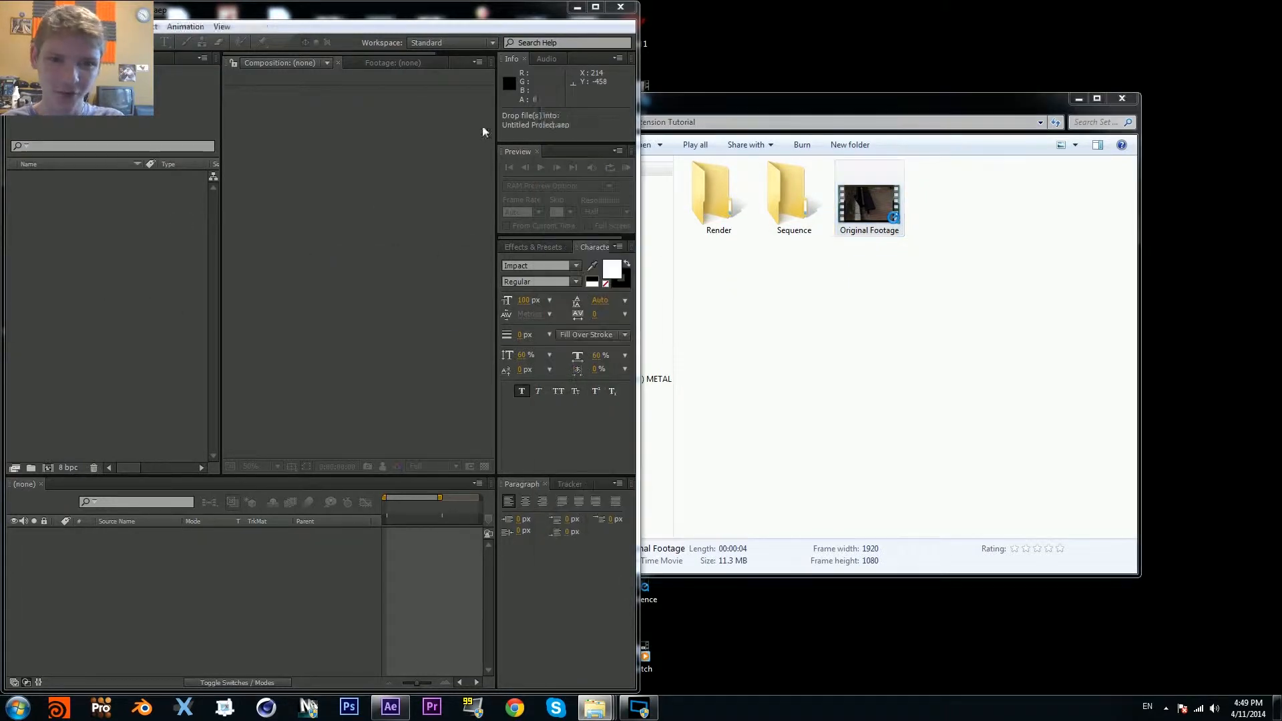
pyautogui.click(595, 7)
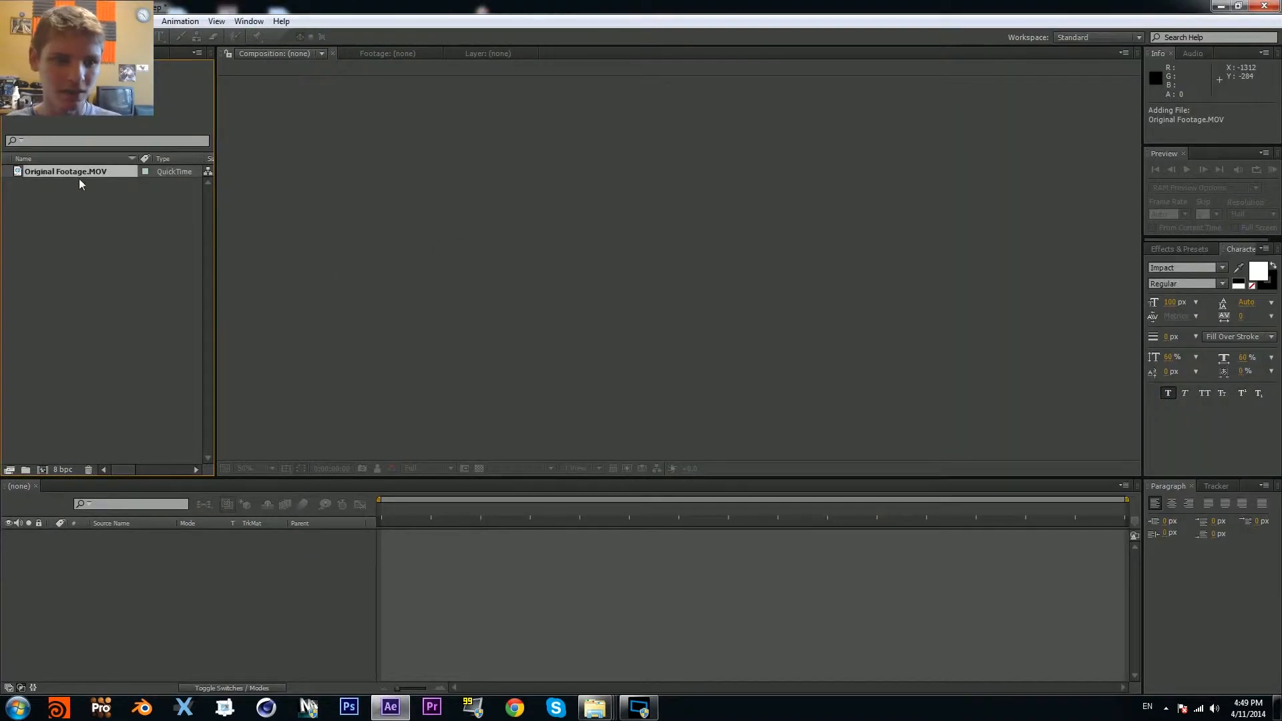
# Step: Create a composition from Original Footage.MOV and play a RAM preview of it
pyautogui.moveTo(79, 178); pyautogui.dragTo(42, 470)
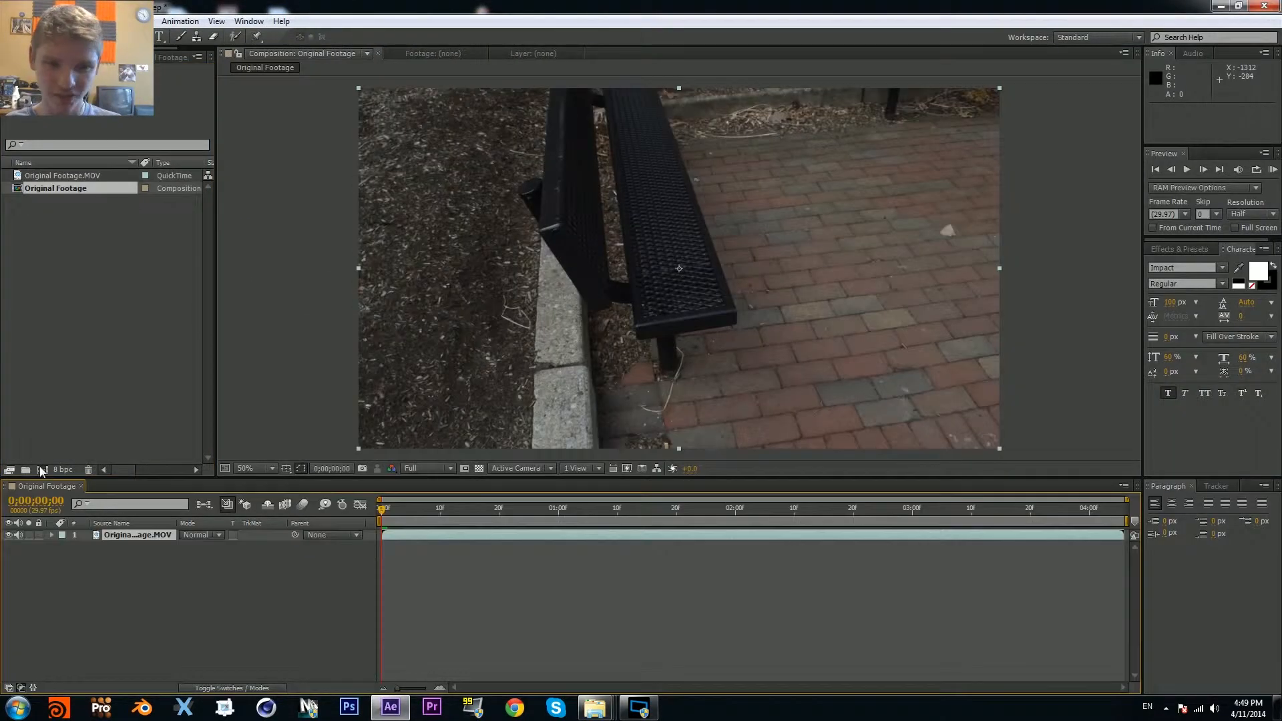
pyautogui.click(1274, 168)
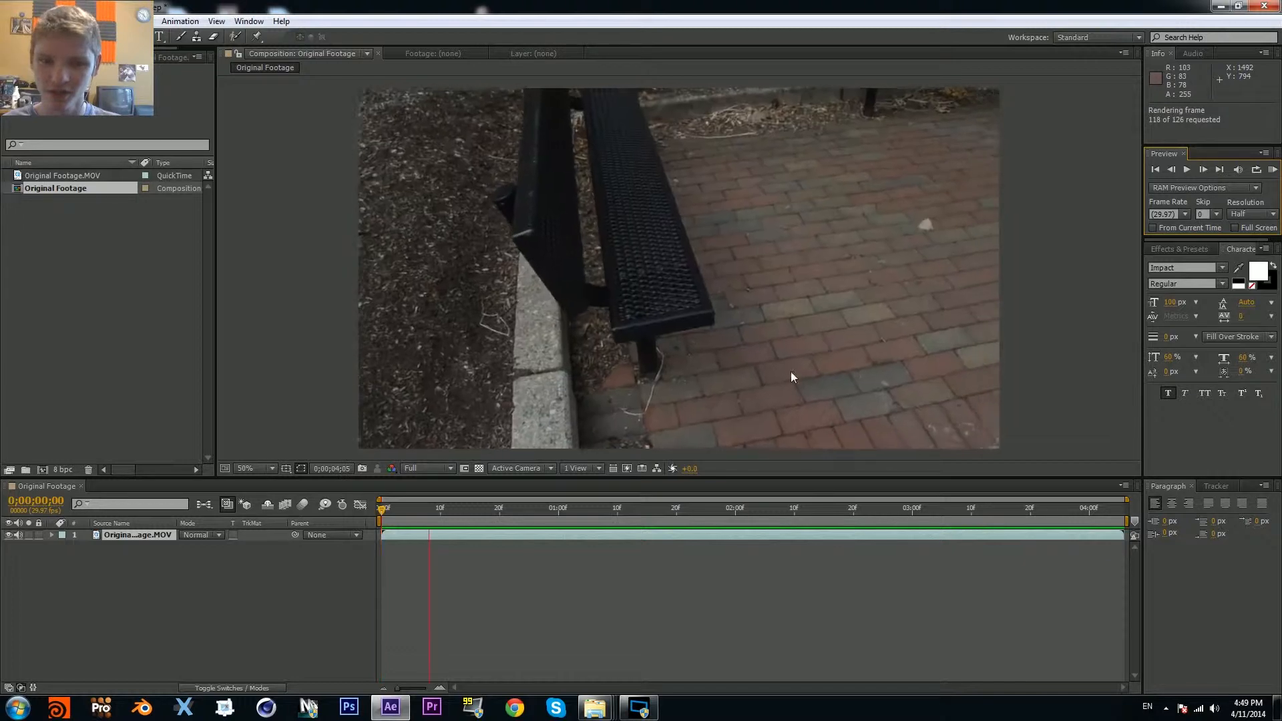
pyautogui.click(547, 376)
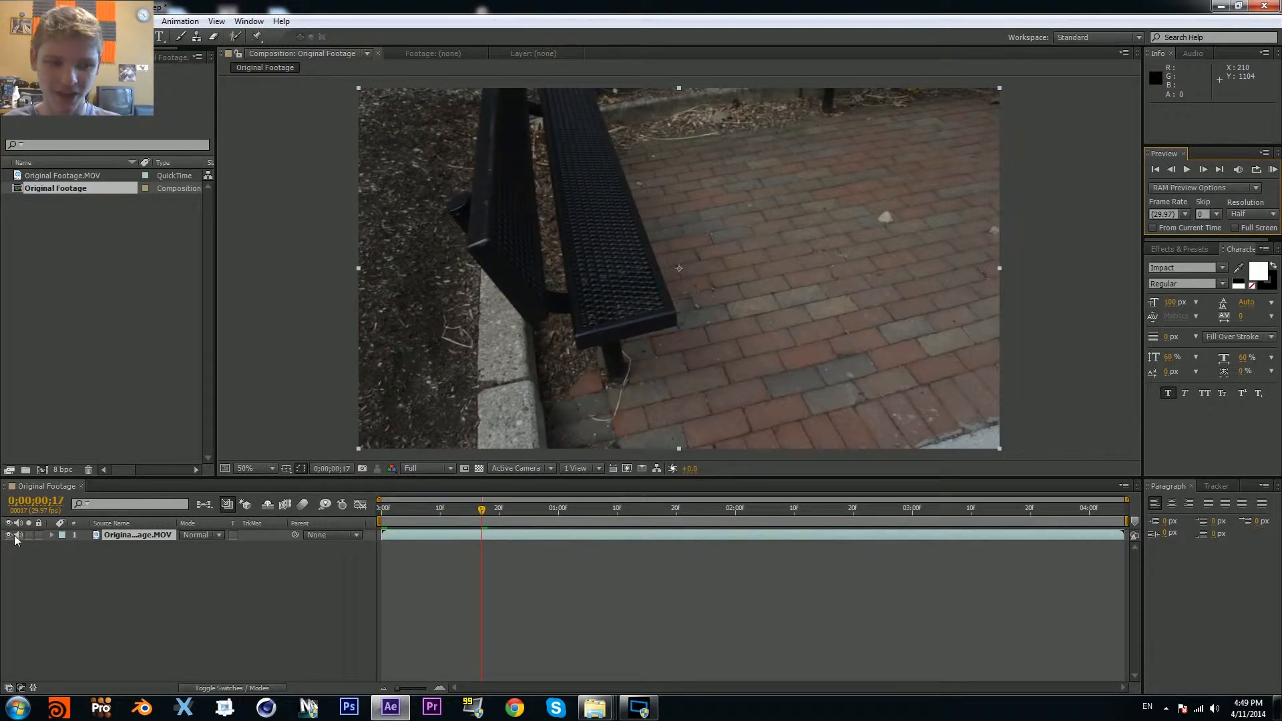
# Step: Mute the footage layer's audio, preview the clip again and return the playhead to the first frame
pyautogui.click(17, 536)
pyautogui.click(1274, 170)
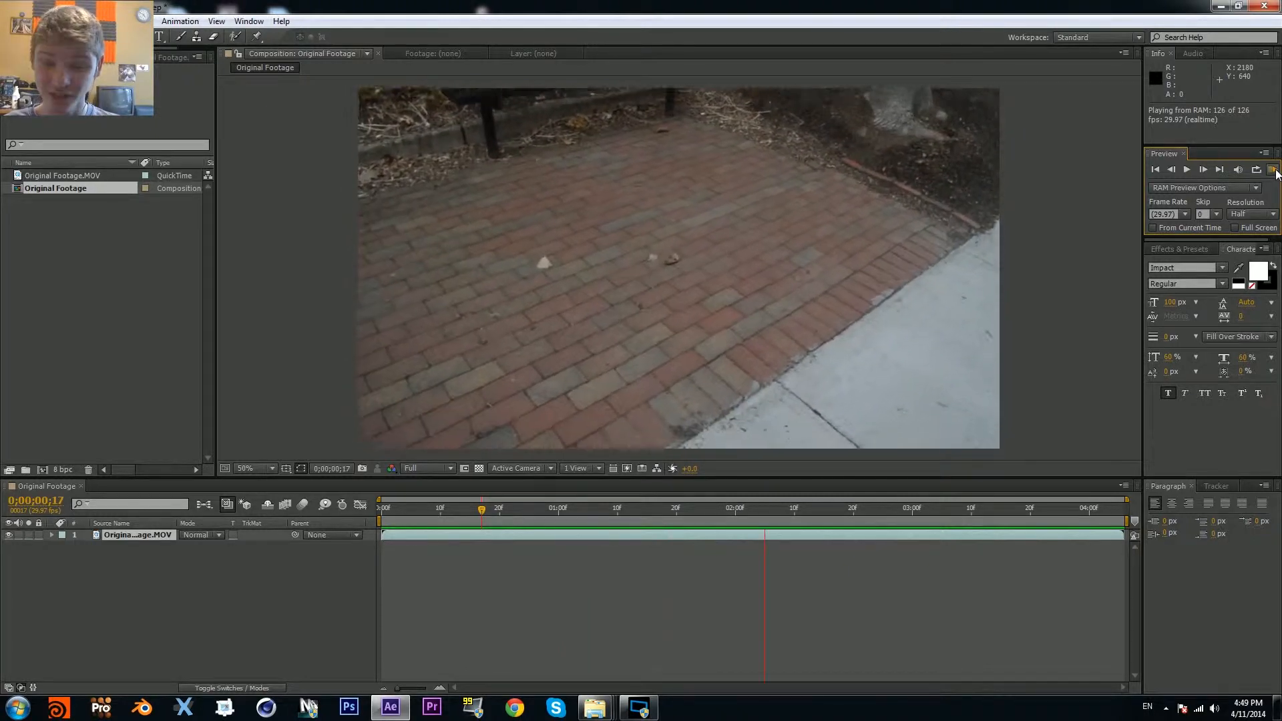
pyautogui.click(617, 504)
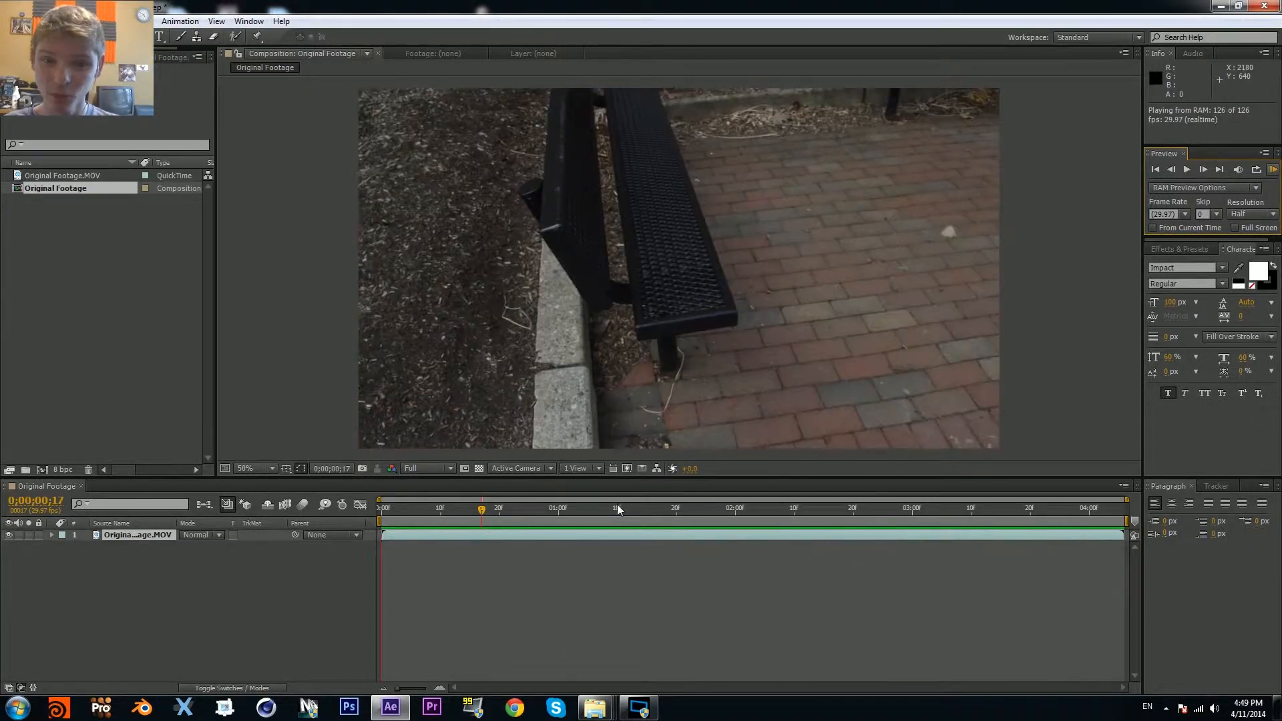
pyautogui.click(718, 500)
pyautogui.moveTo(717, 500); pyautogui.dragTo(207, 480)
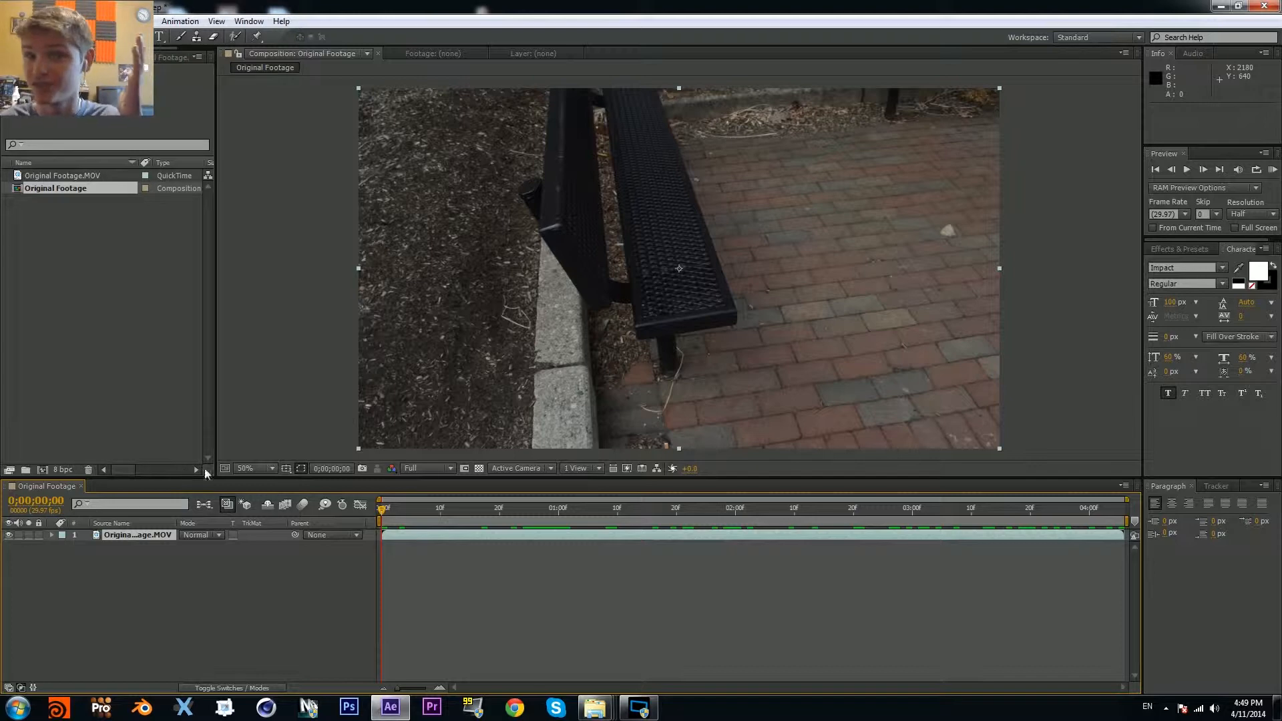
# Step: Examine the bench and brick paving up close for noise at frames 0;00;00;19 and 0;00;02;24
pyautogui.moveTo(554, 510); pyautogui.dragTo(492, 403)
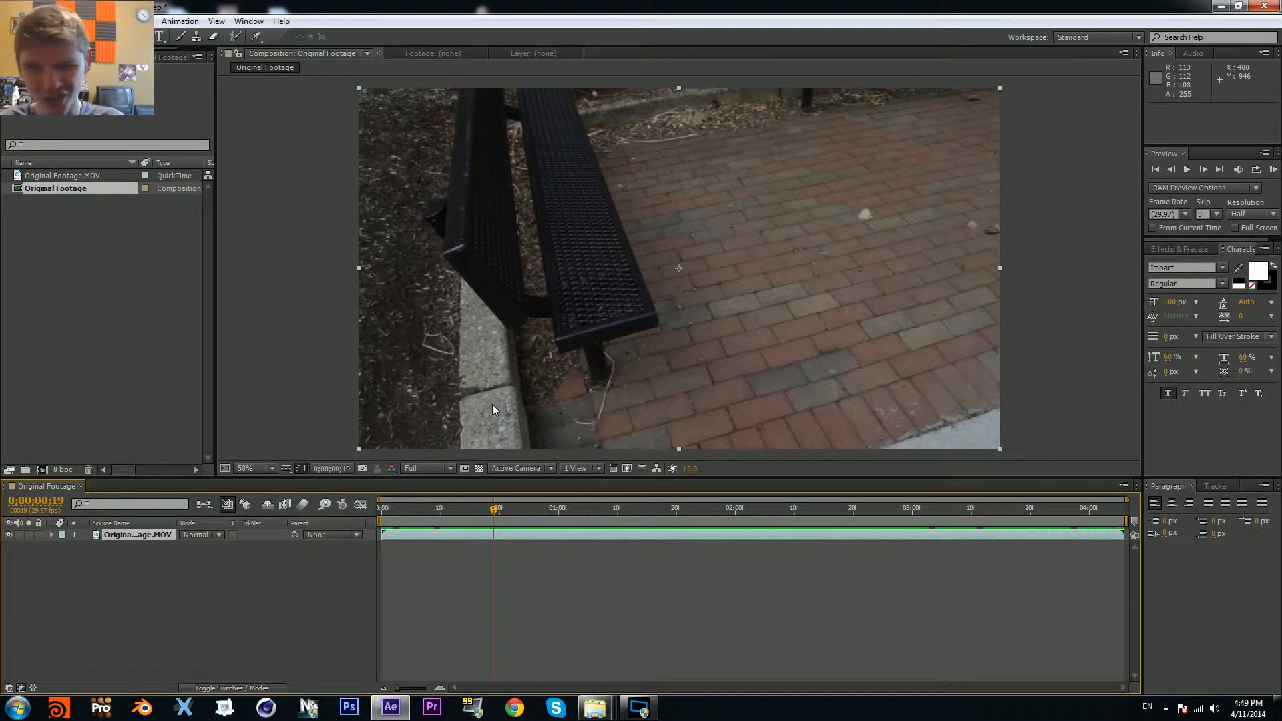
pyautogui.press('.')
pyautogui.press('.')
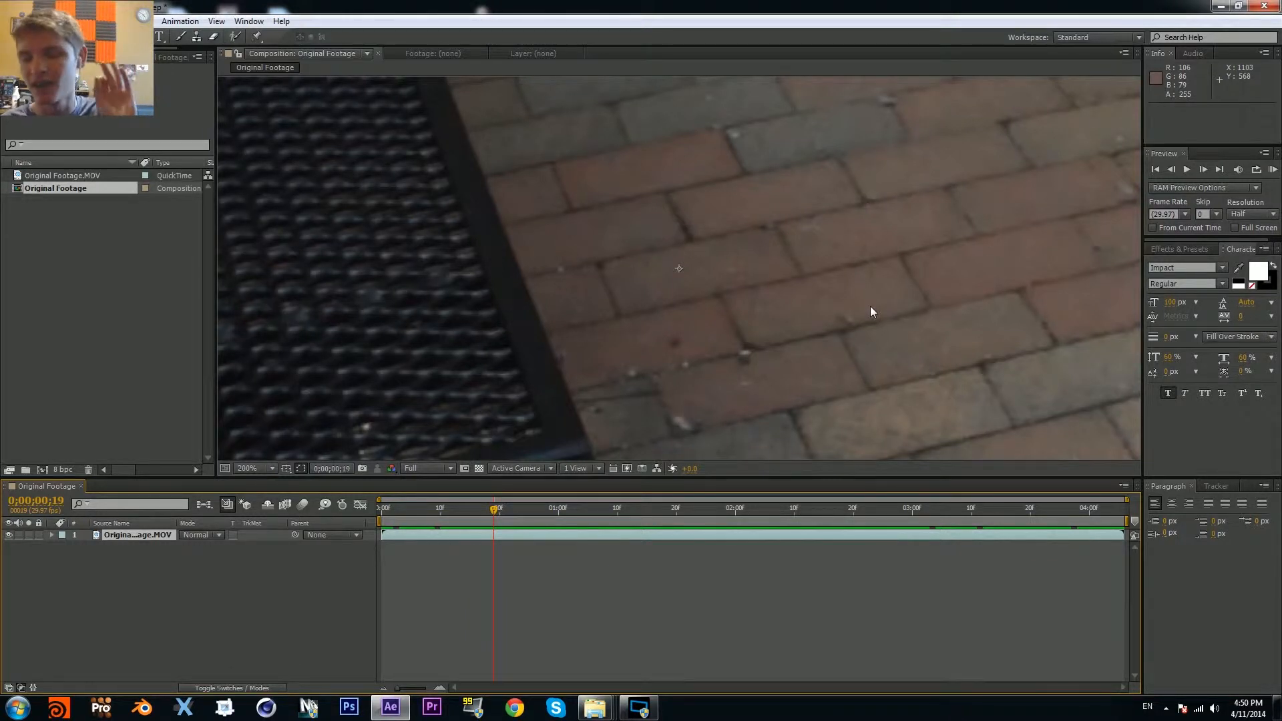
pyautogui.scroll(-1, 848, 255)
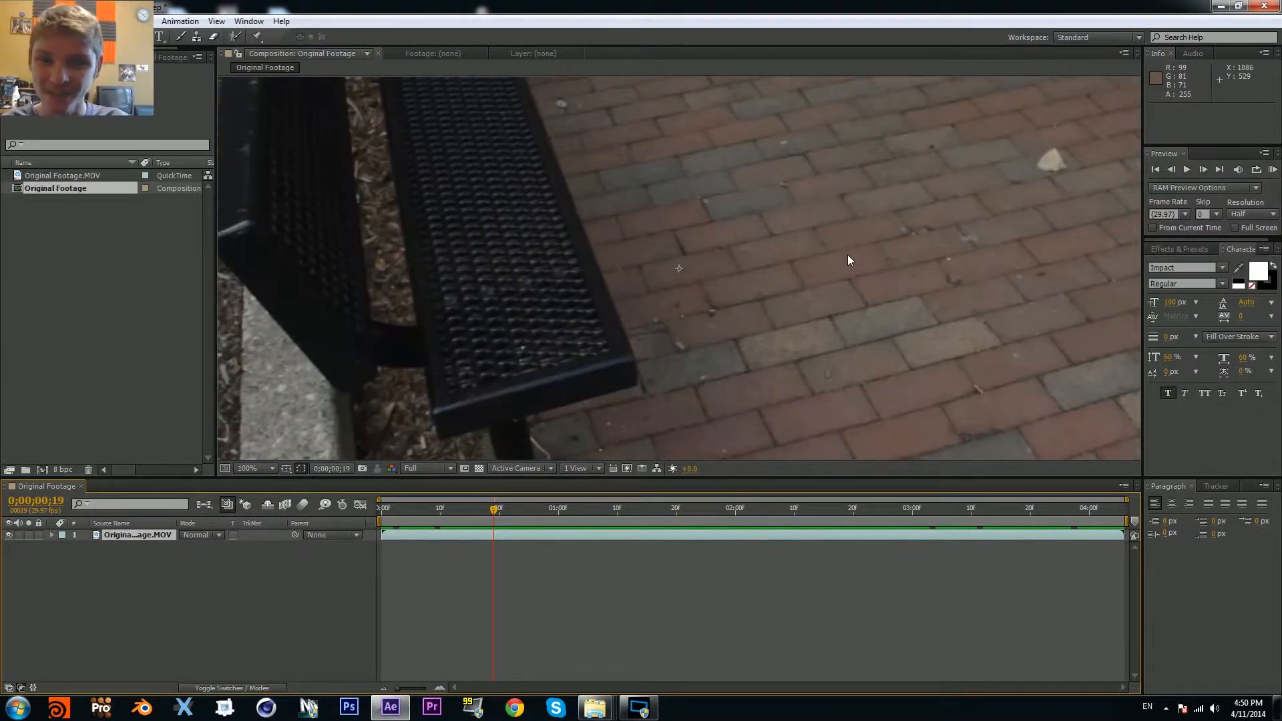
pyautogui.moveTo(919, 277); pyautogui.dragTo(725, 320, button='middle')
pyautogui.scroll(1, 652, 303)
pyautogui.scroll(-2, 651, 303)
pyautogui.click(766, 509)
pyautogui.moveTo(765, 510); pyautogui.dragTo(877, 440)
pyautogui.scroll(2, 695, 316)
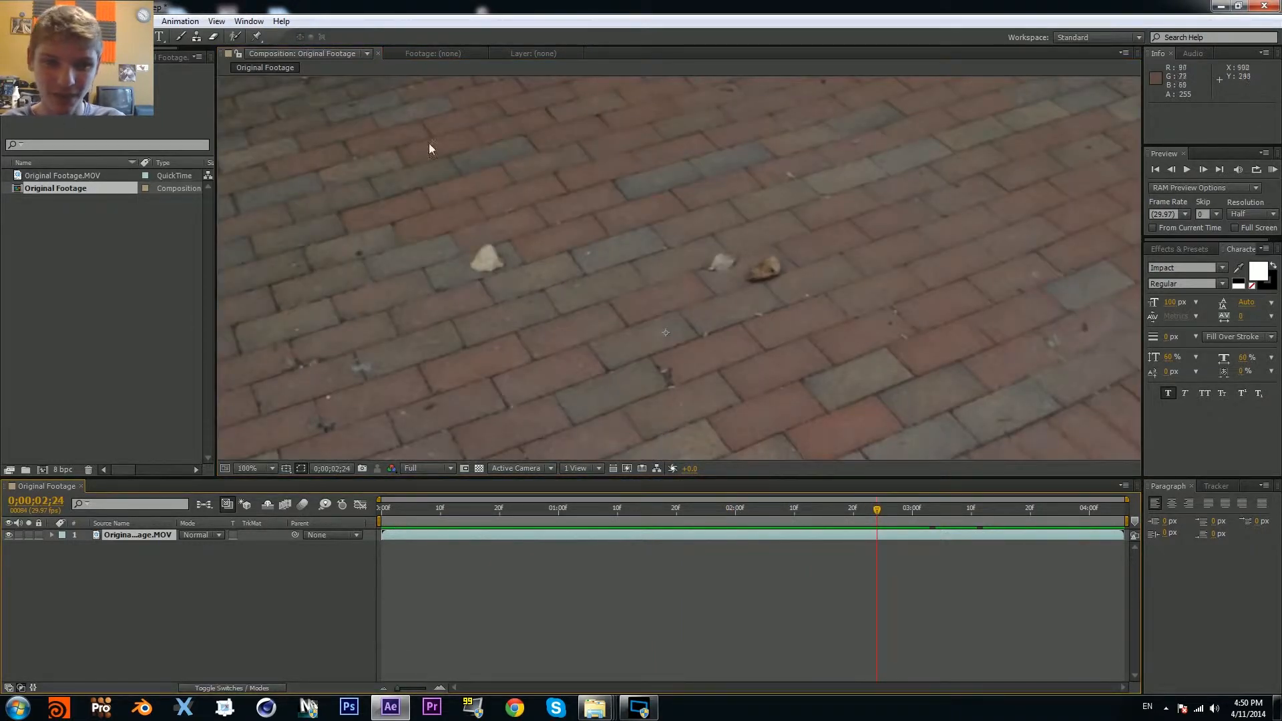
# Step: Apply the Neat Video effect to the Original Footage layer
pyautogui.click(137, 20)
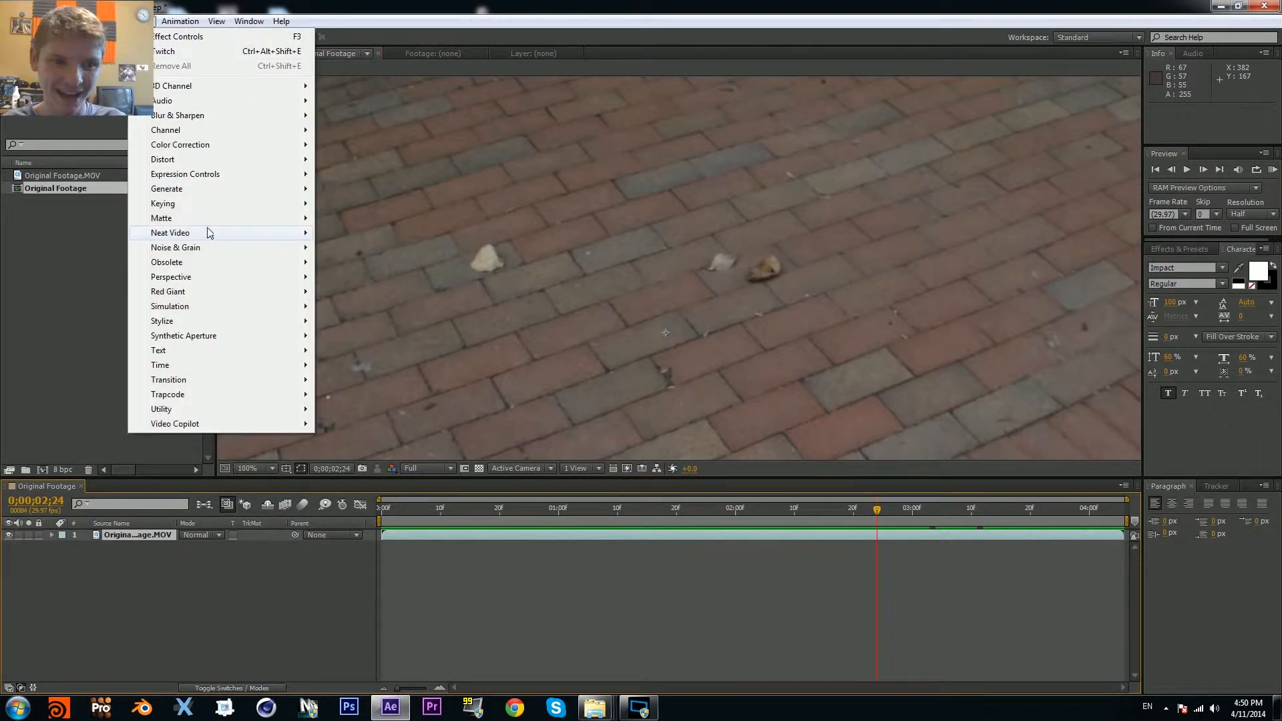
pyautogui.moveTo(207, 233)
pyautogui.click(355, 233)
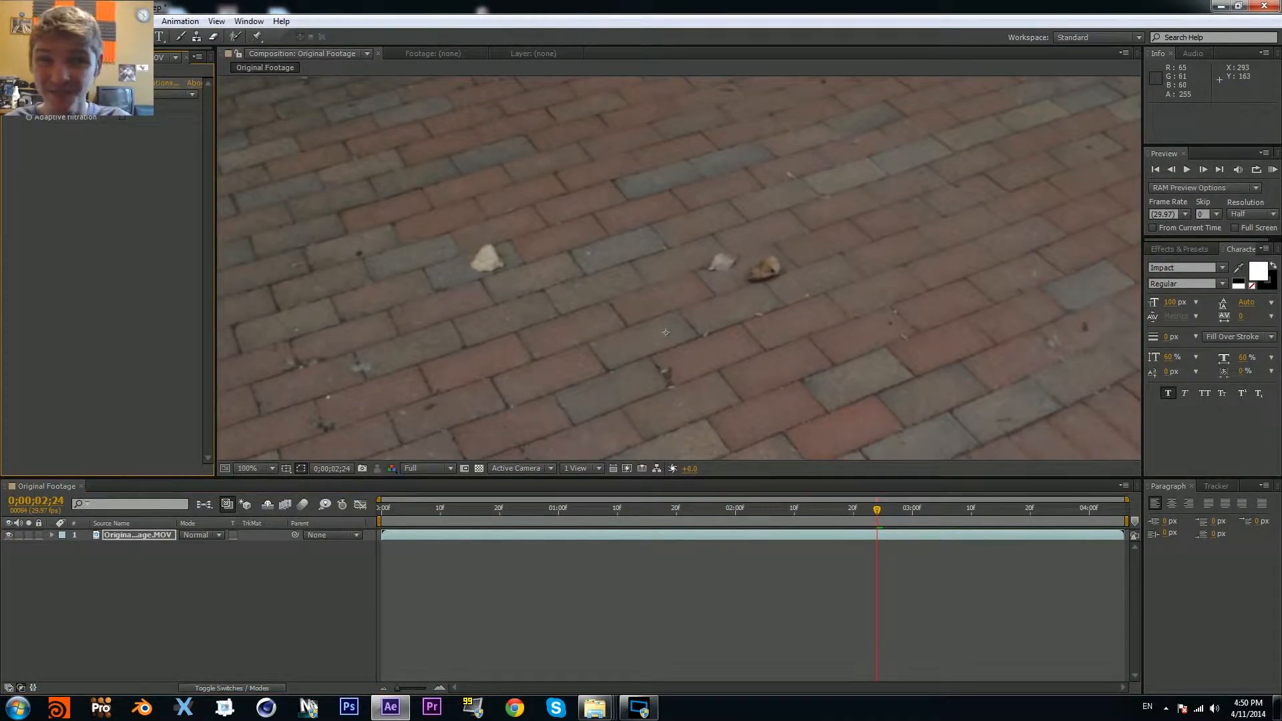
# Step: Build an automatic noise profile in Neat Video, accepting the small sample area, and apply it to the footage
pyautogui.click(158, 83)
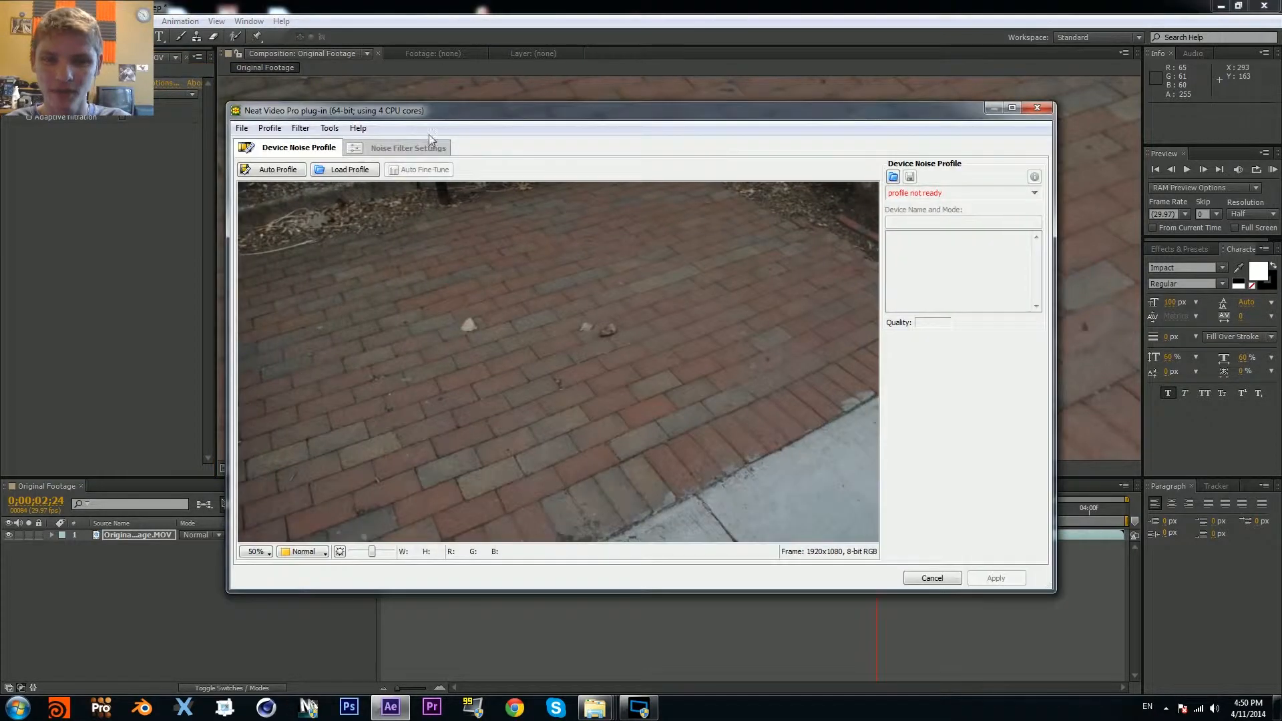
pyautogui.click(249, 173)
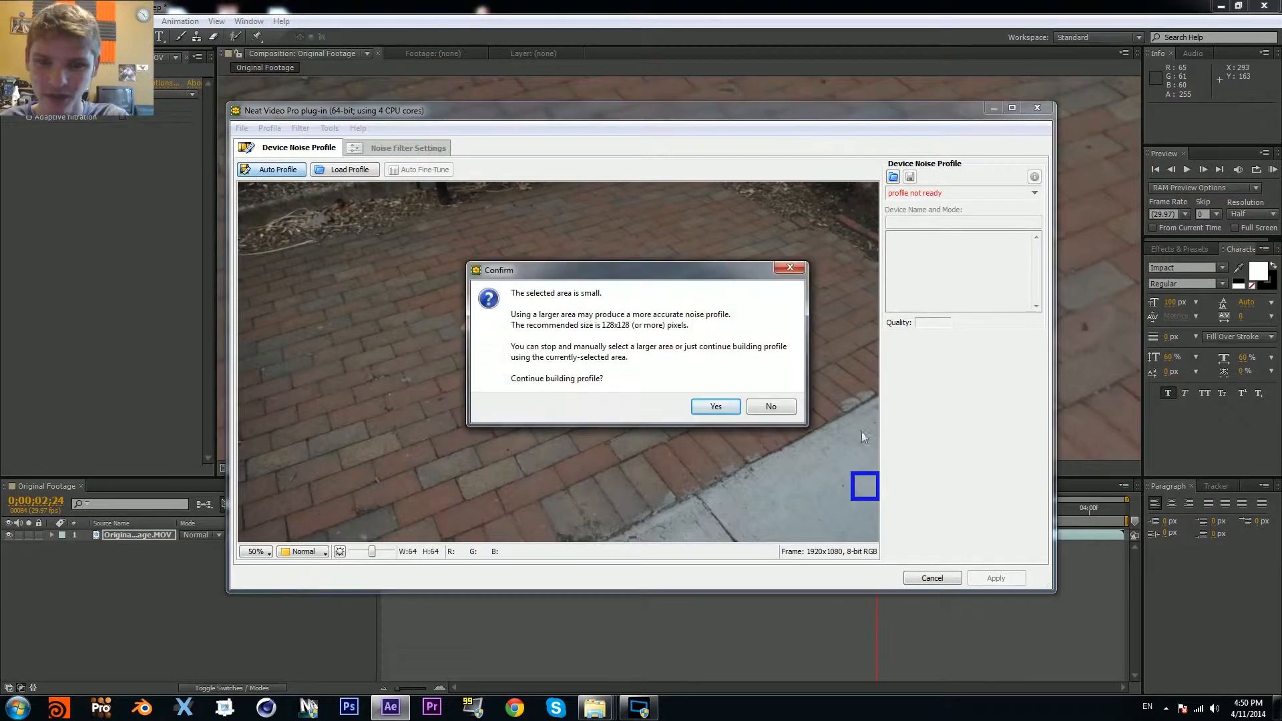
pyautogui.click(713, 403)
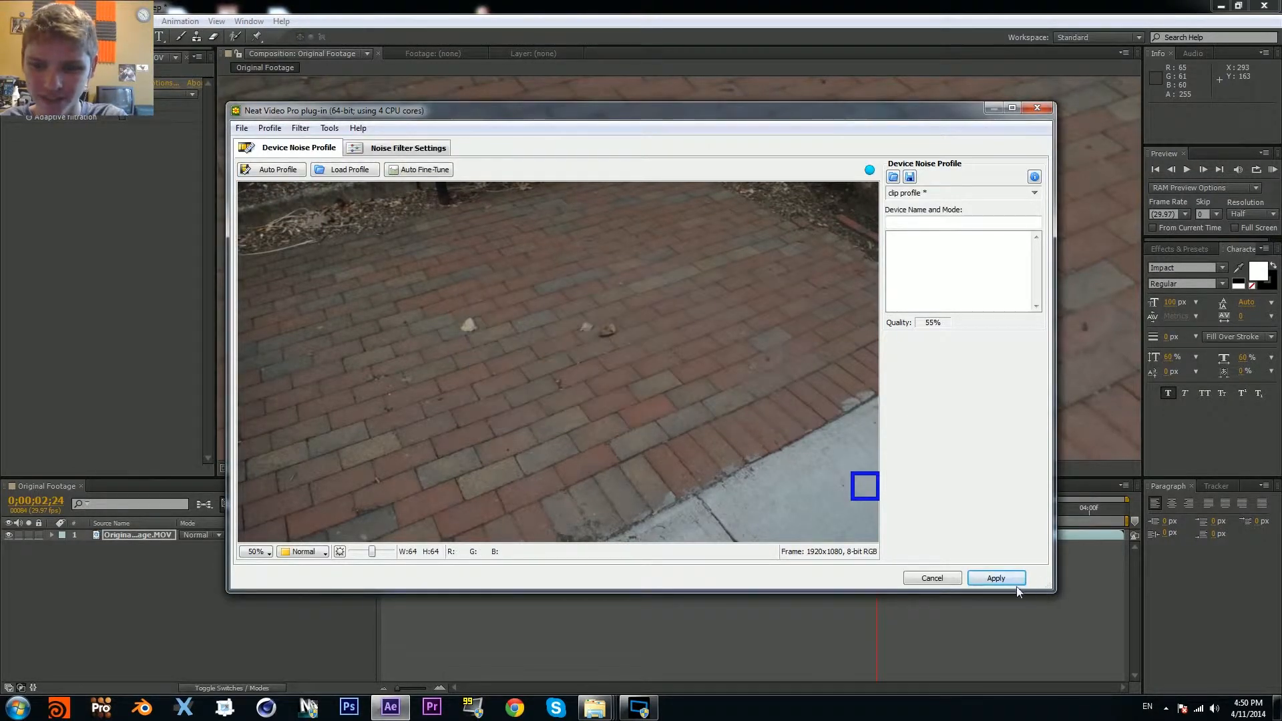
pyautogui.click(1014, 581)
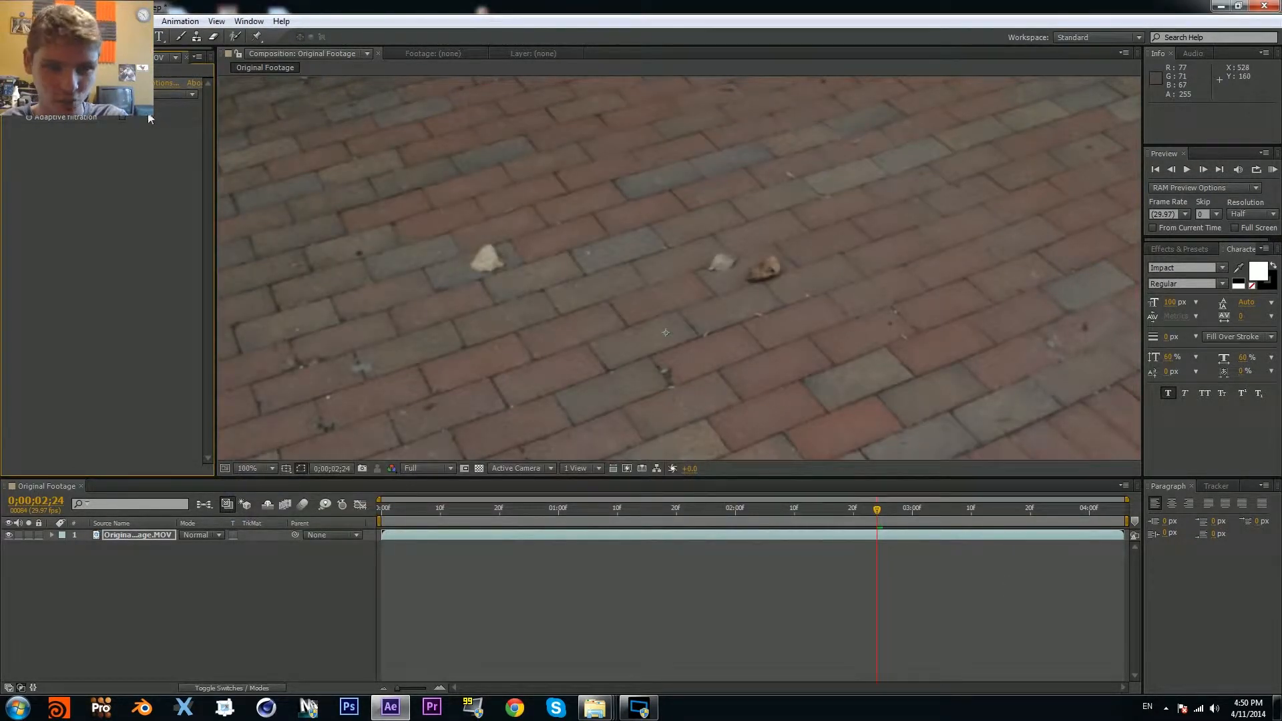
# Step: Examine the brick paving and leaves up close to judge the noise reduction
pyautogui.click(148, 95)
pyautogui.click(143, 154)
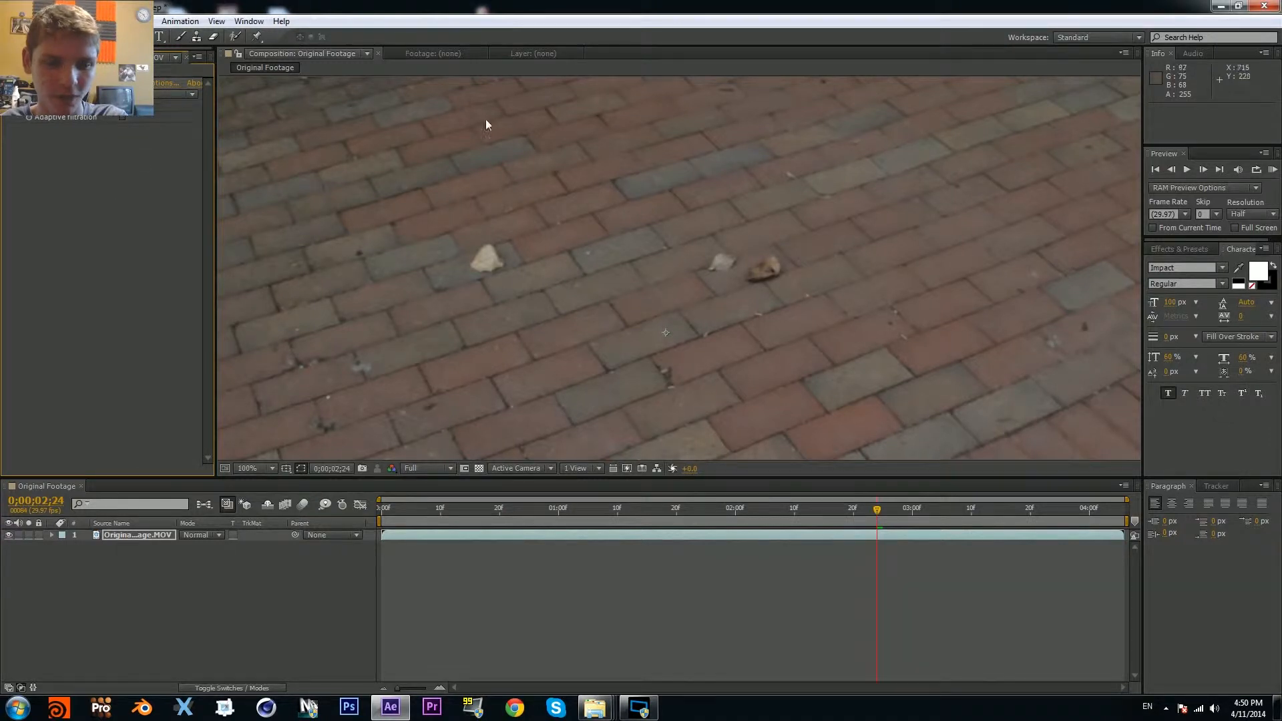
pyautogui.press('.')
pyautogui.press('.')
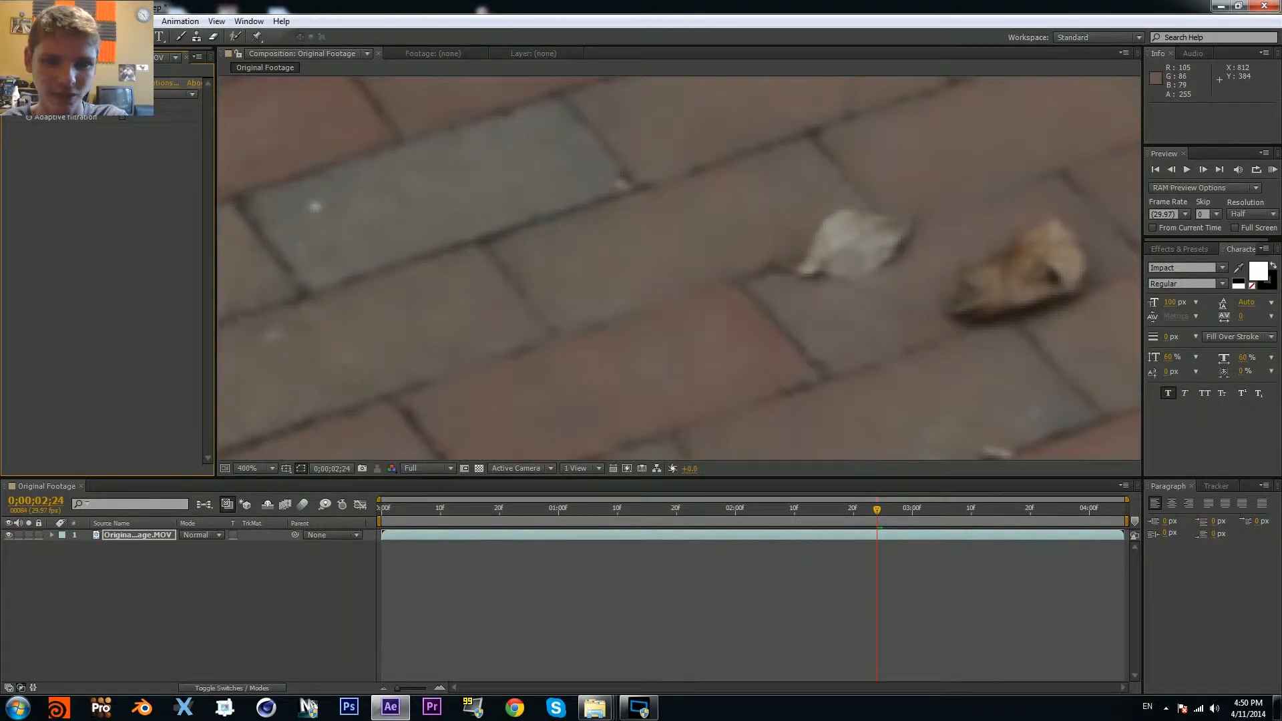
pyautogui.press(',')
pyautogui.press(',')
pyautogui.press(',')
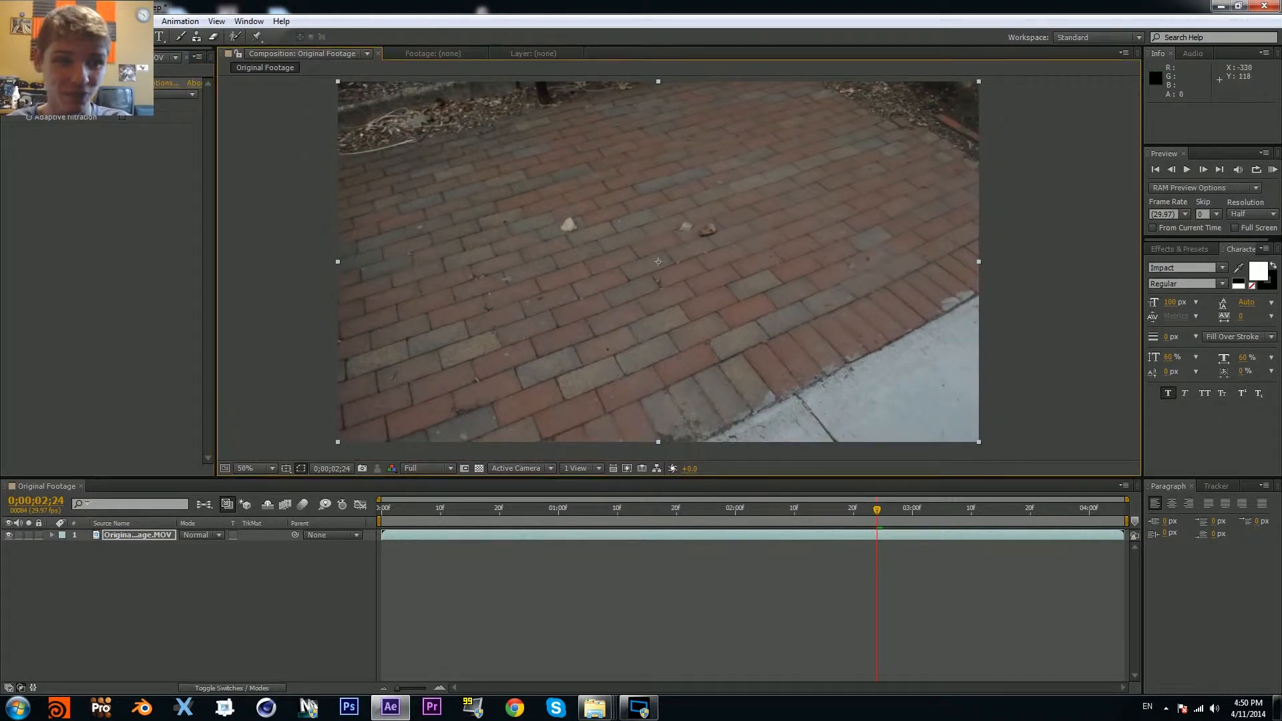
pyautogui.click(134, 167)
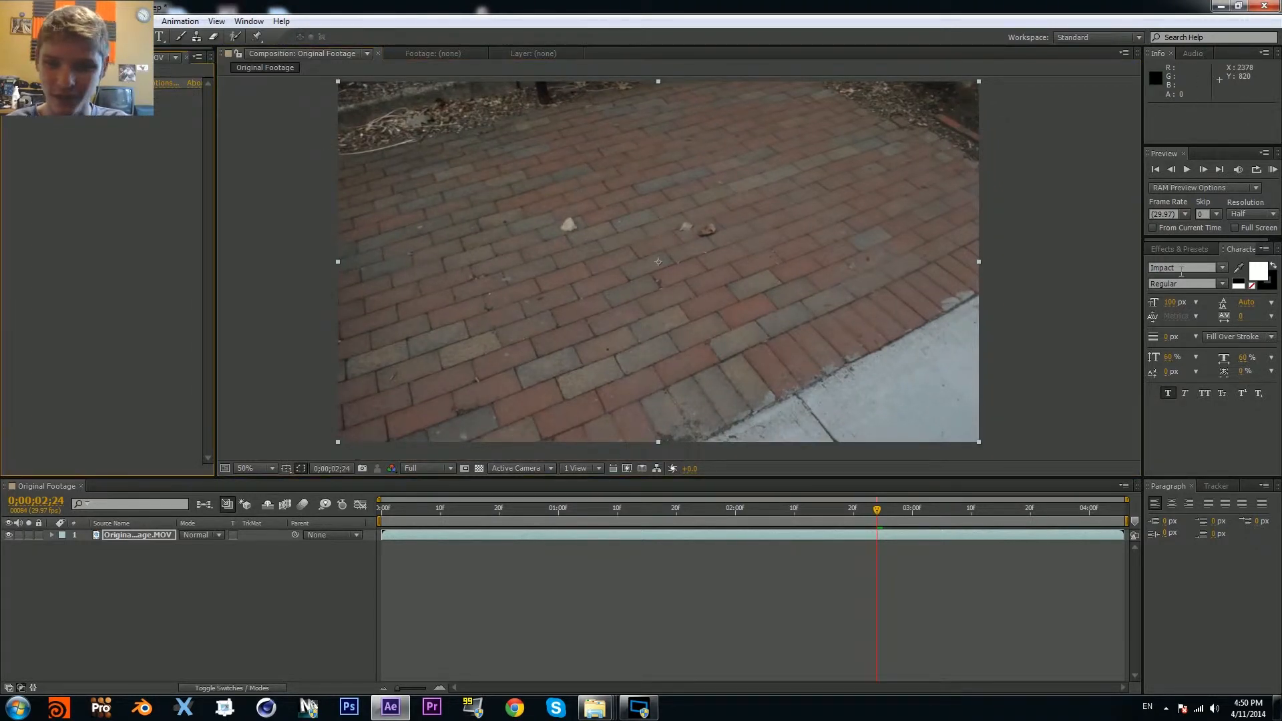
# Step: Play a RAM preview of the denoised composition and return the playhead to the first frame
pyautogui.click(1273, 169)
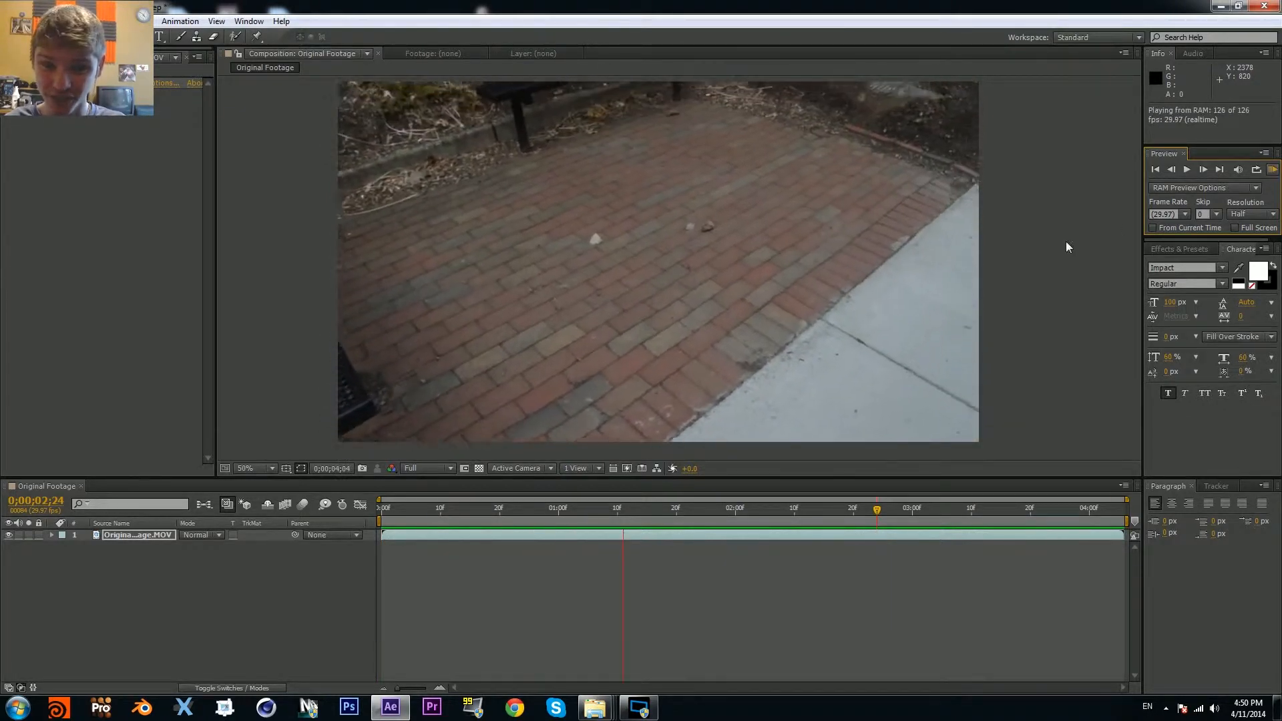
pyautogui.click(875, 511)
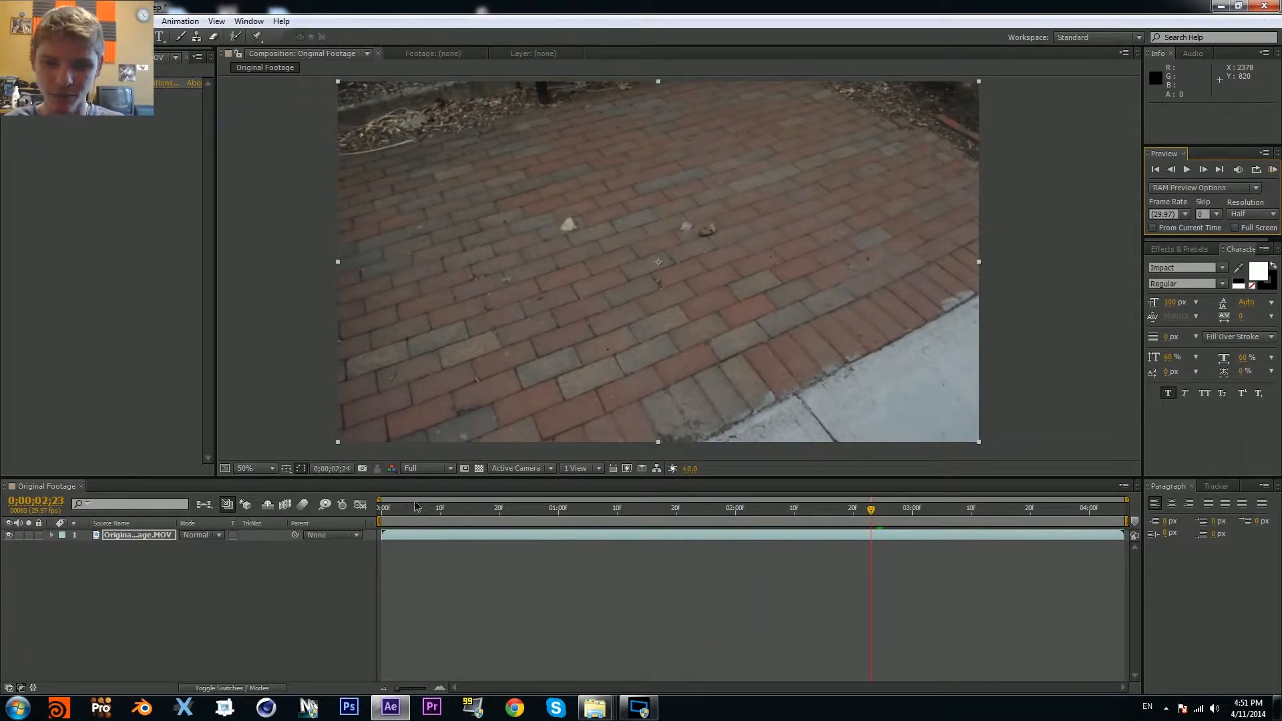
pyautogui.moveTo(415, 506); pyautogui.dragTo(299, 502)
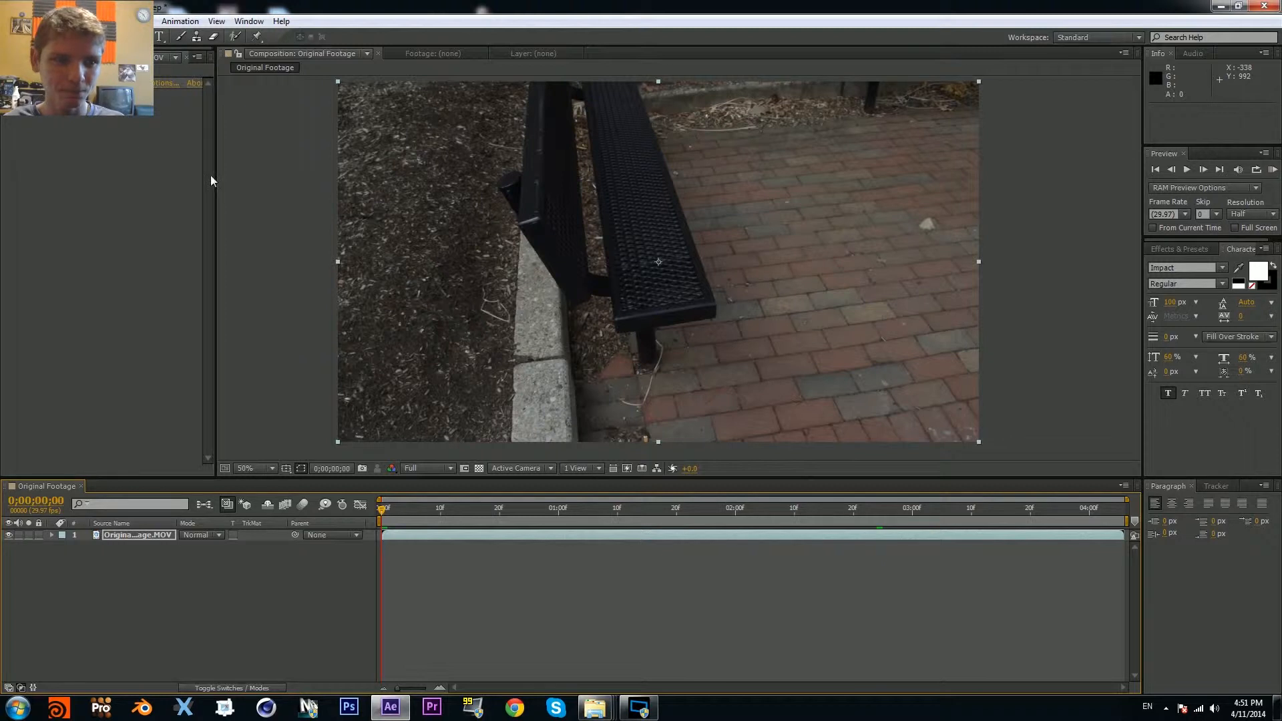
# Step: Widen the project area and queue the Original Footage composition for a pre-render
pyautogui.moveTo(216, 174); pyautogui.dragTo(274, 155)
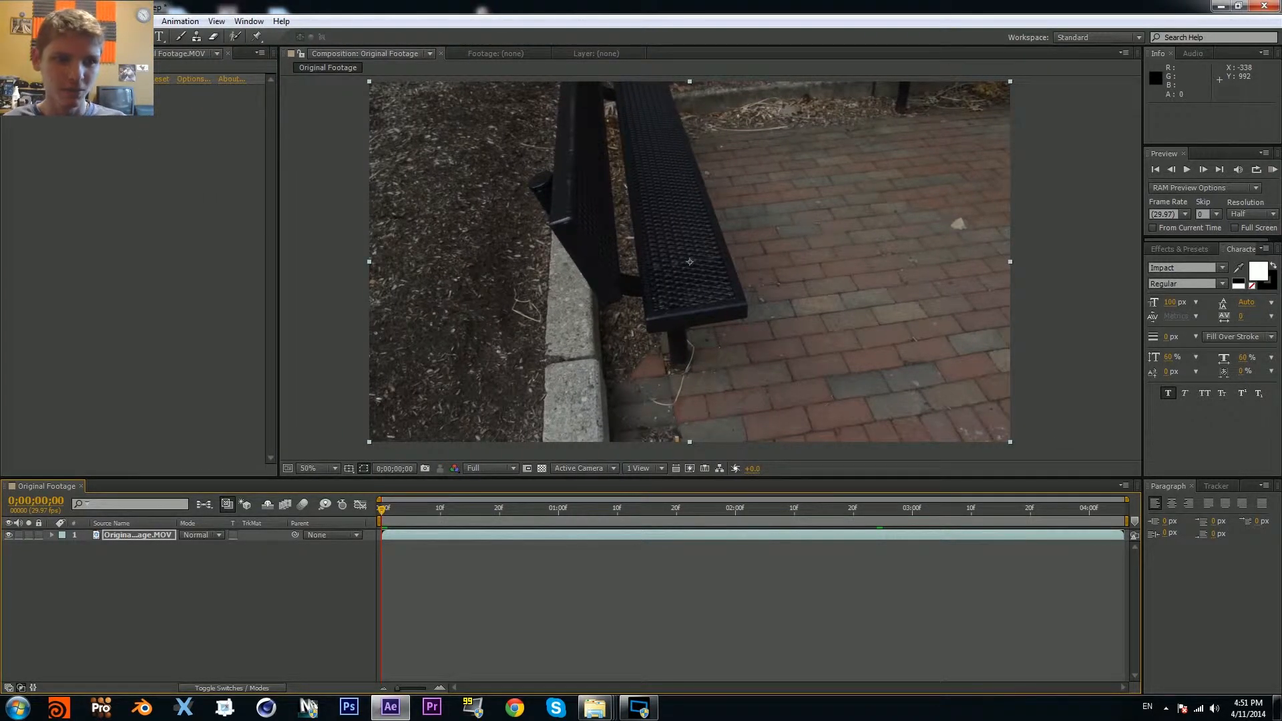
pyautogui.click(26, 54)
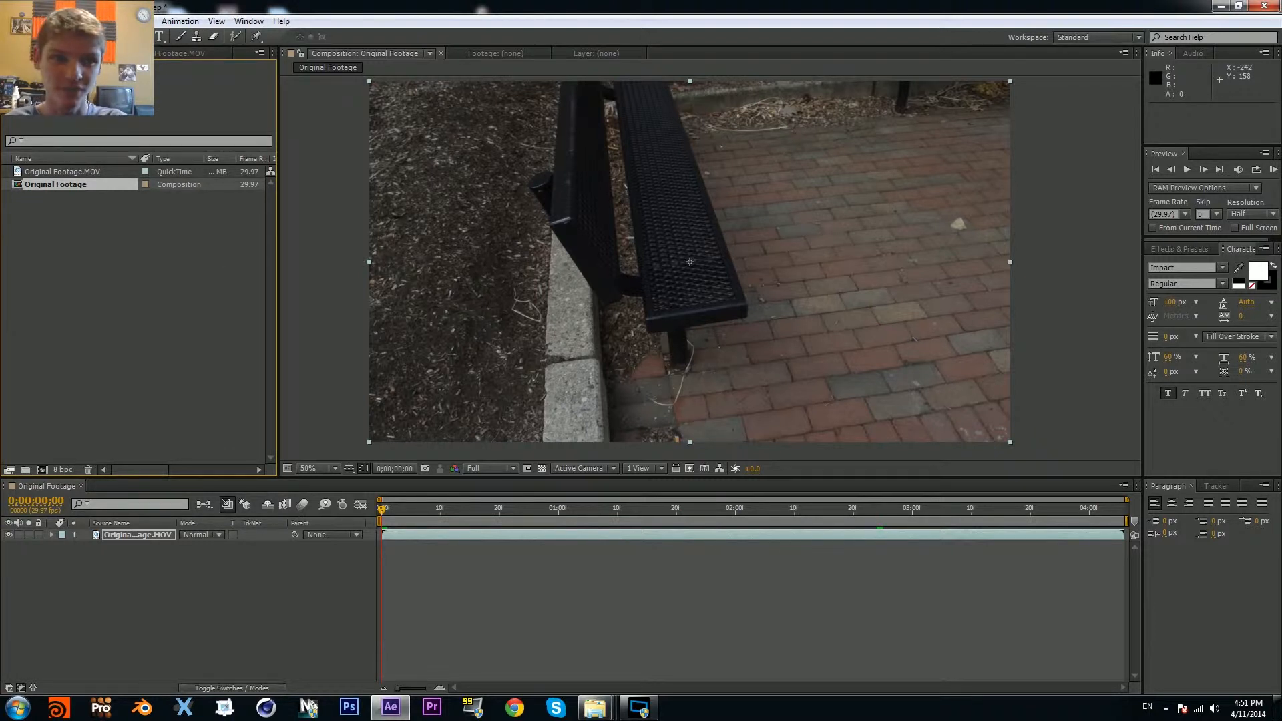
pyautogui.click(70, 22)
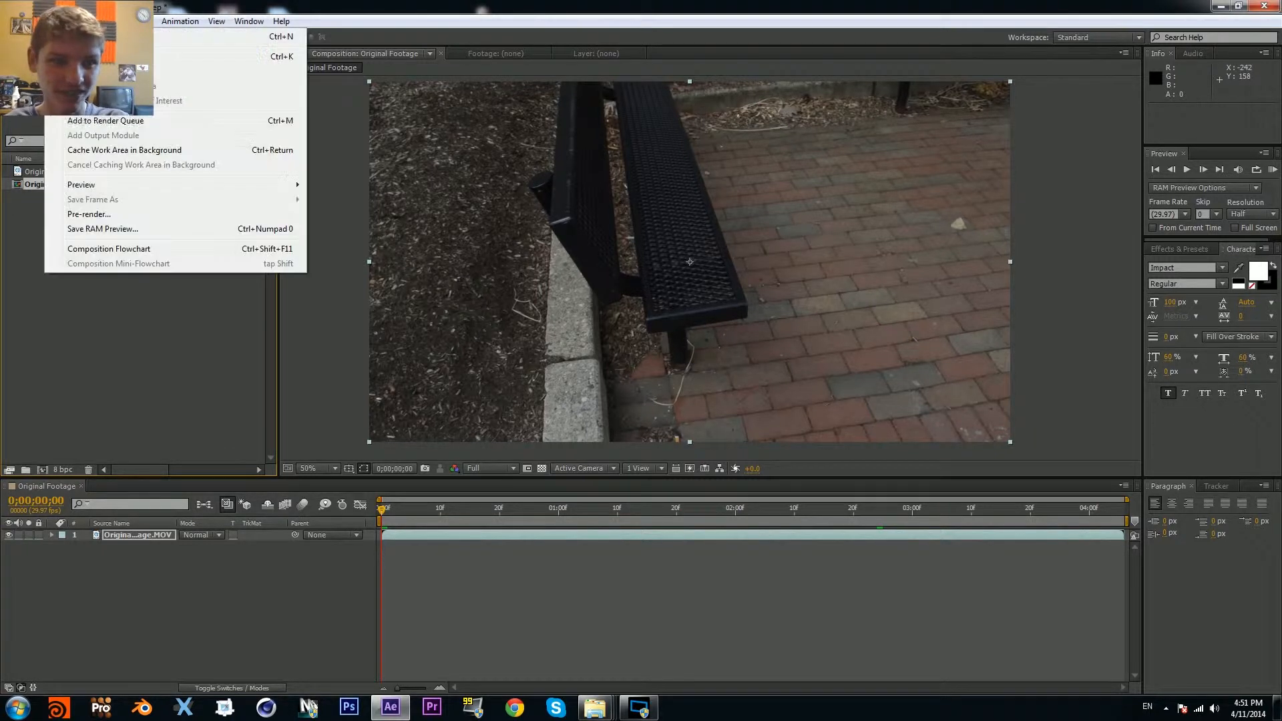
pyautogui.click(76, 215)
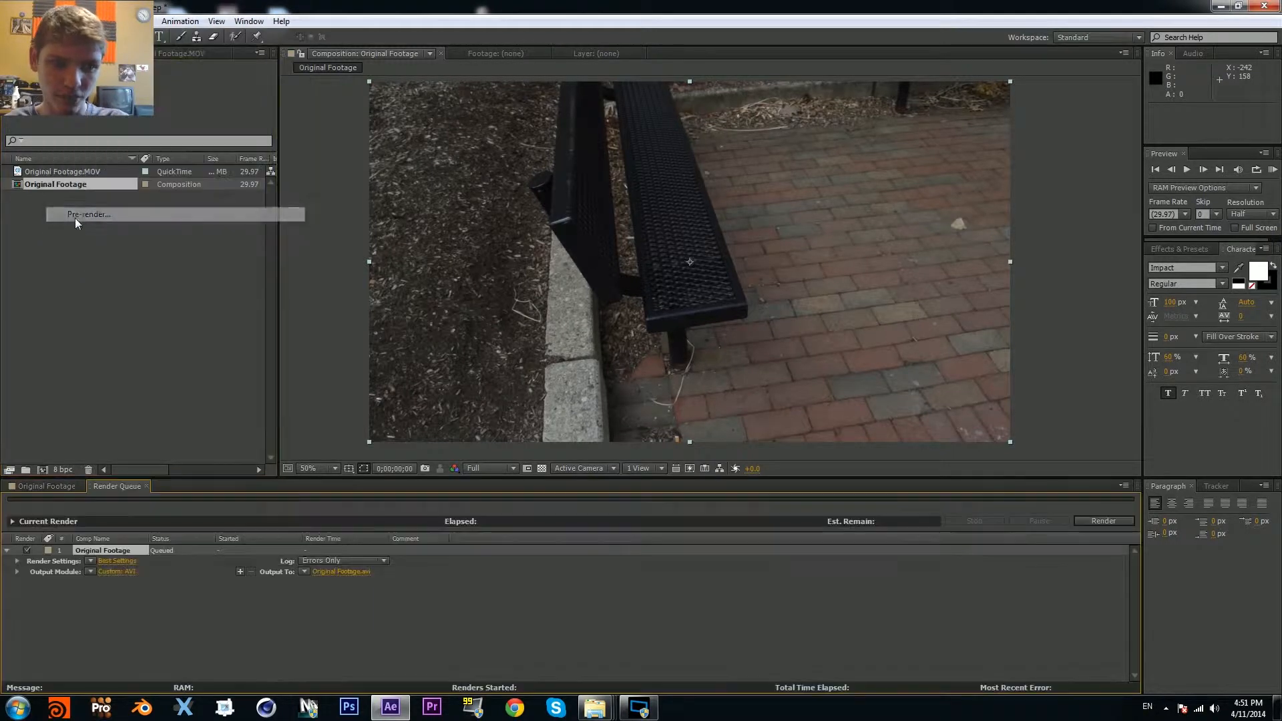
# Step: Set the output module format of the queued Original Footage render to JPEG Sequence
pyautogui.click(115, 572)
pyautogui.click(552, 192)
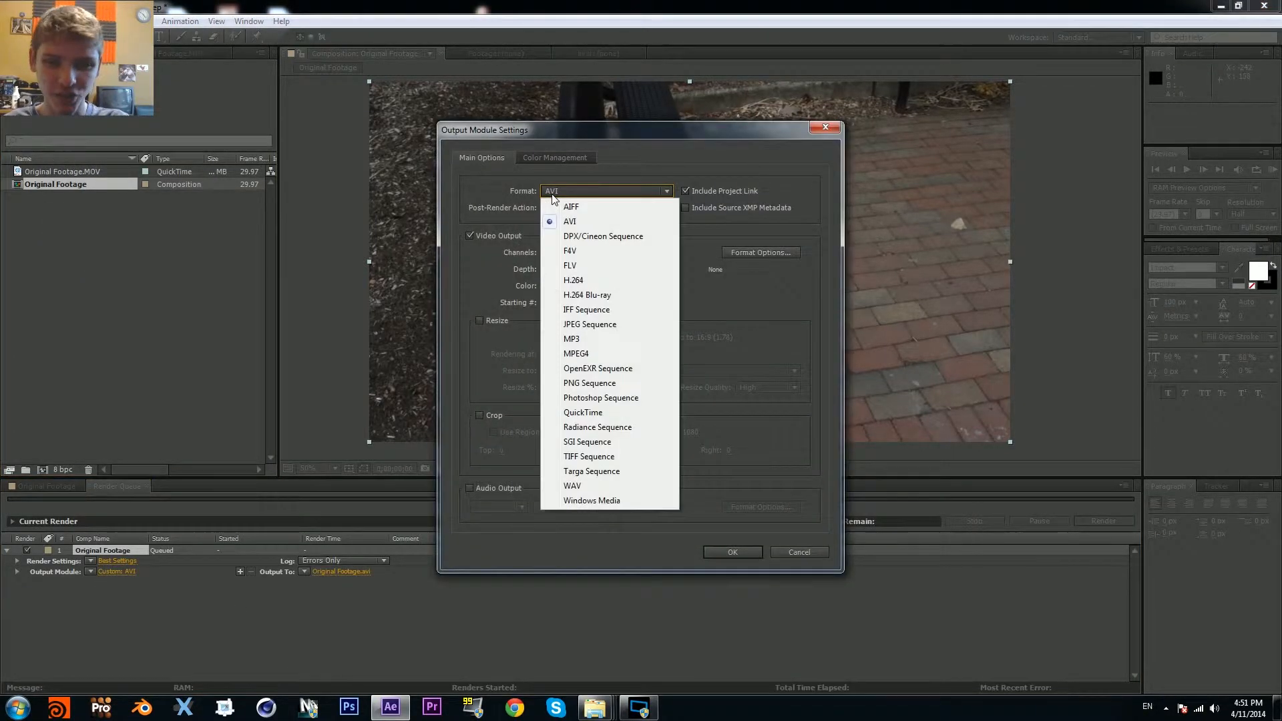
pyautogui.click(598, 329)
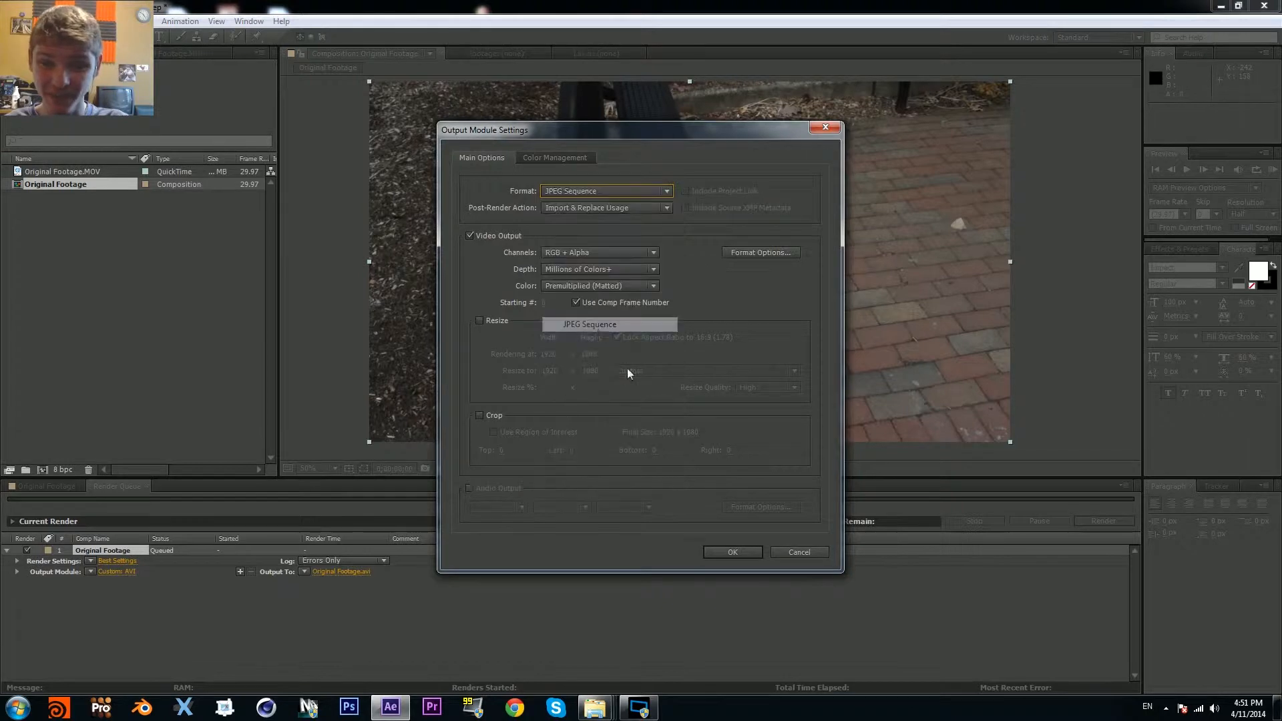
pyautogui.click(743, 555)
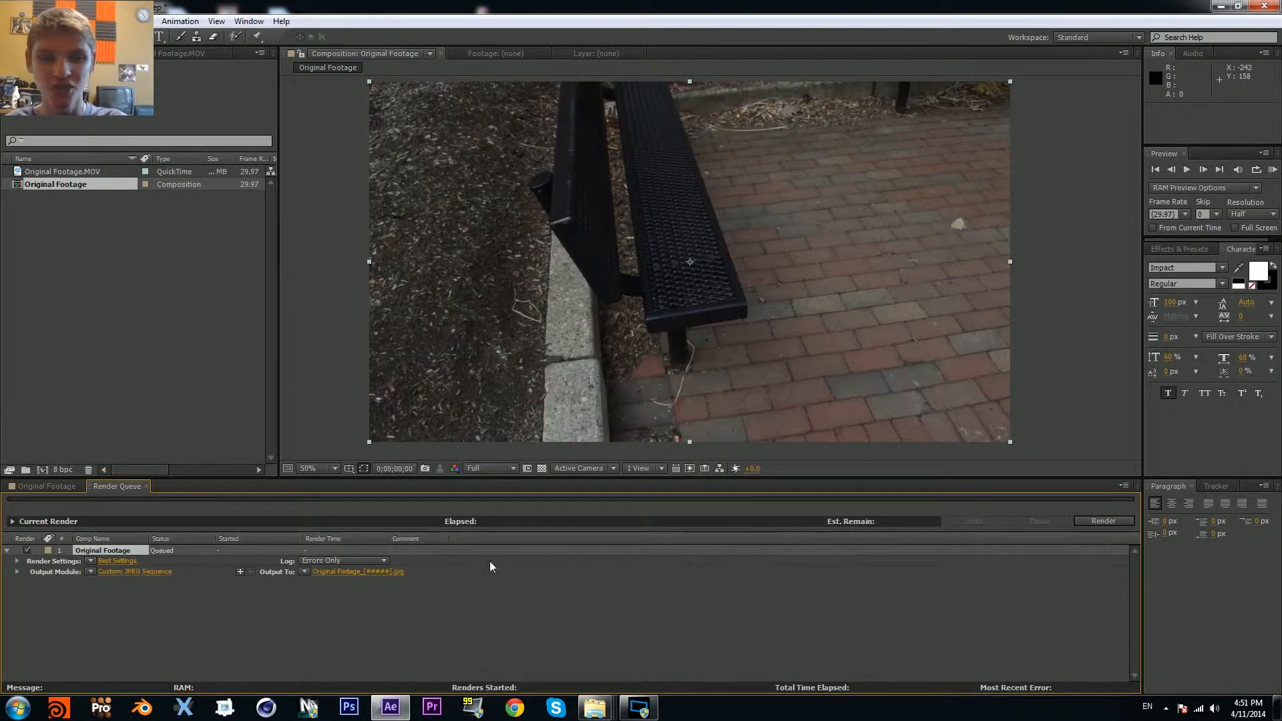
# Step: Save the render output as Bench_sequence in the Sequence folder of Set Extension Tutorial on the desktop and start rendering
pyautogui.click(368, 573)
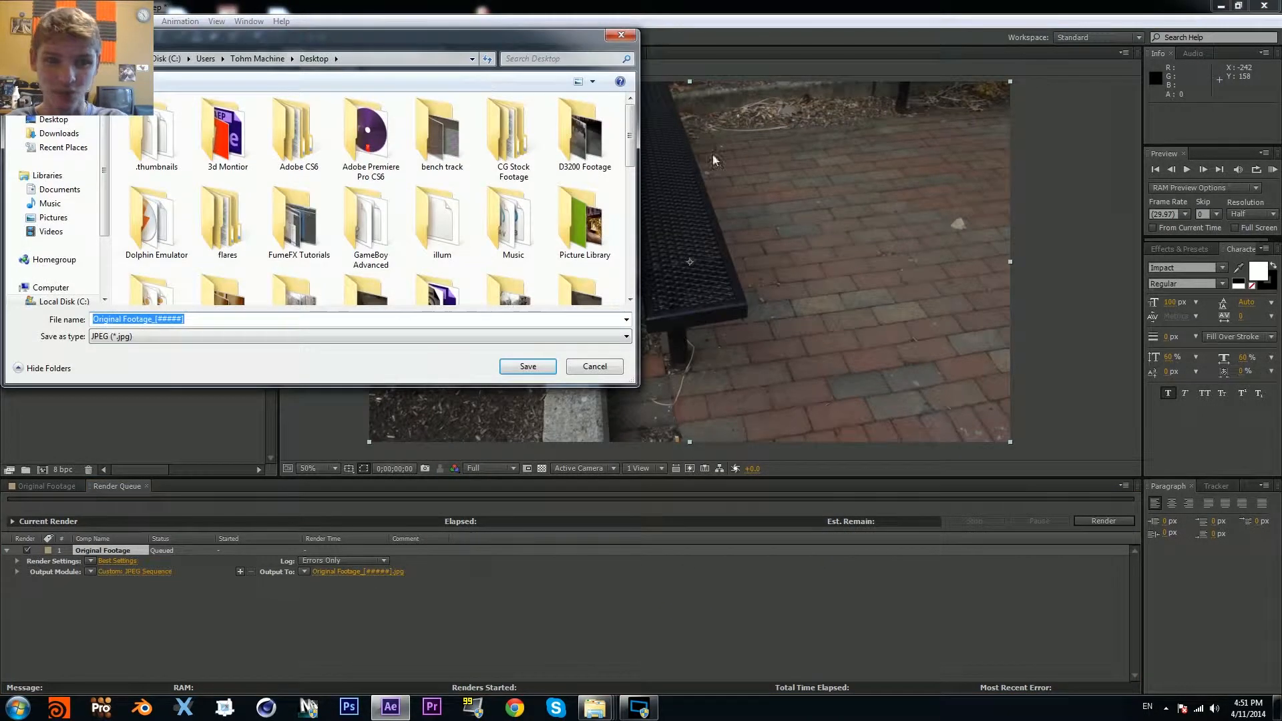
pyautogui.click(51, 118)
pyautogui.scroll(-2, 553, 200)
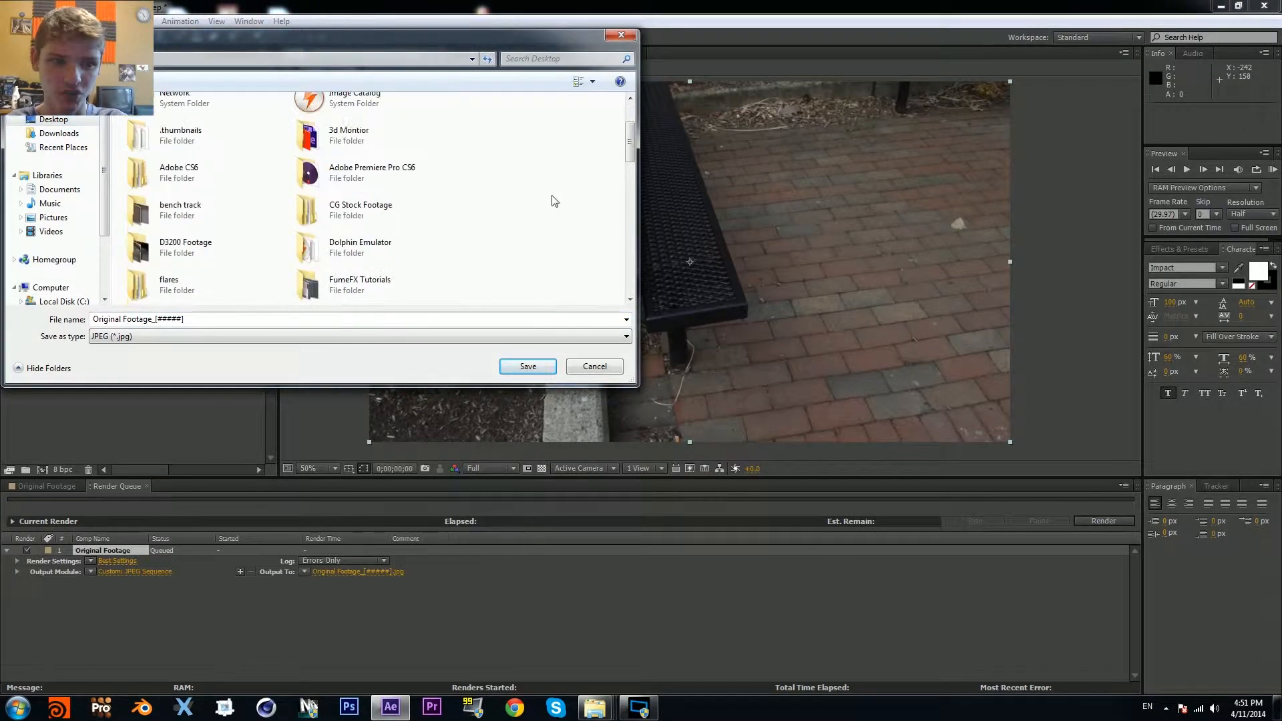
pyautogui.scroll(-5, 553, 200)
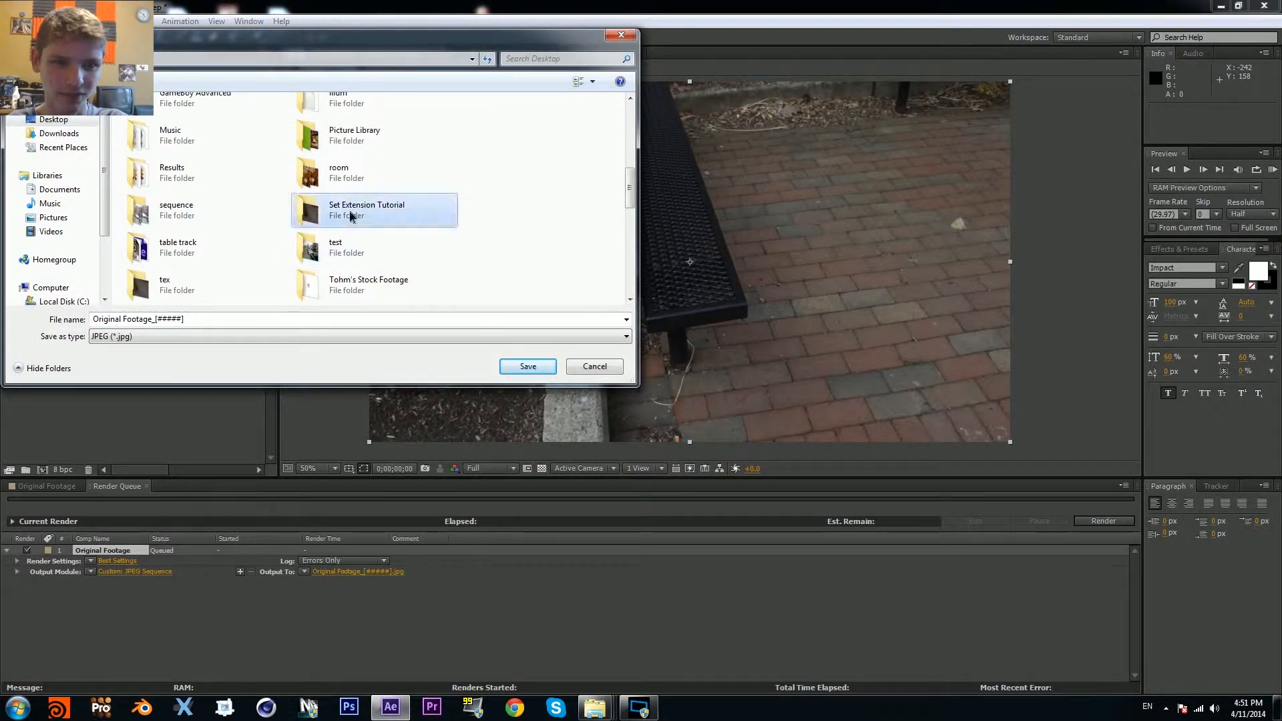
pyautogui.doubleClick(349, 212)
pyautogui.doubleClick(231, 148)
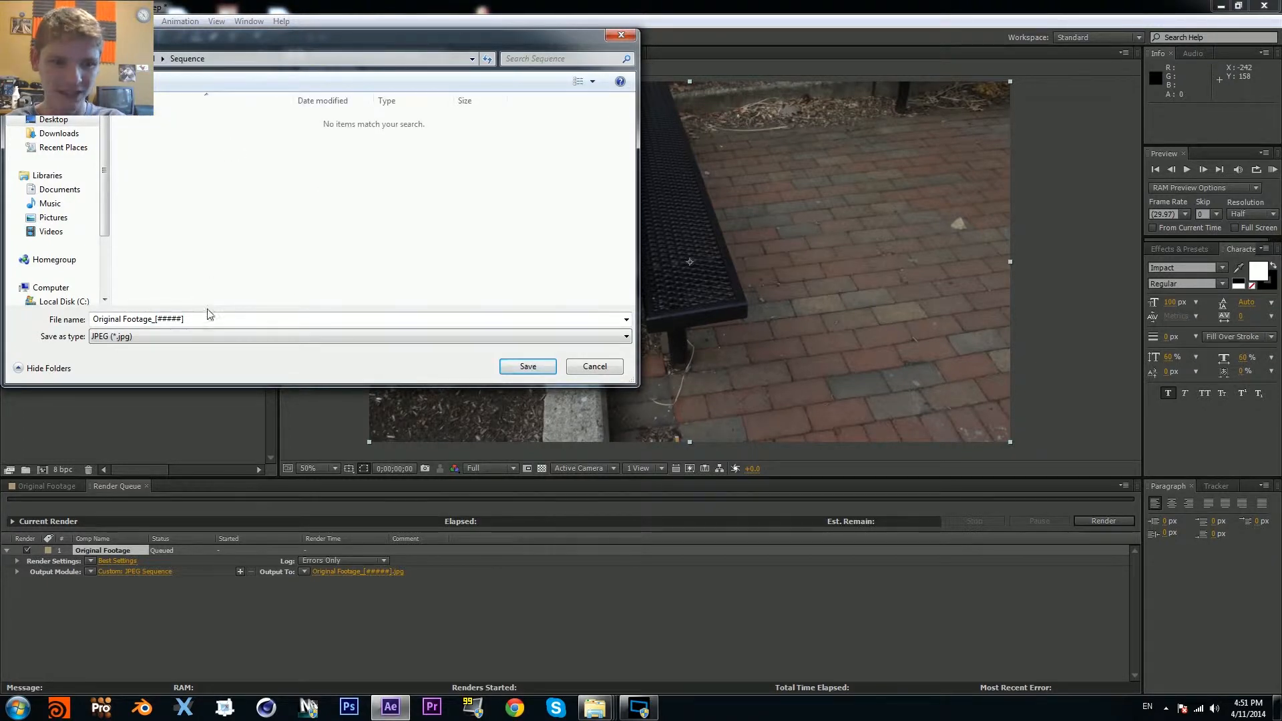
pyautogui.moveTo(210, 320); pyautogui.dragTo(4, 288)
pyautogui.write('Bench_s')
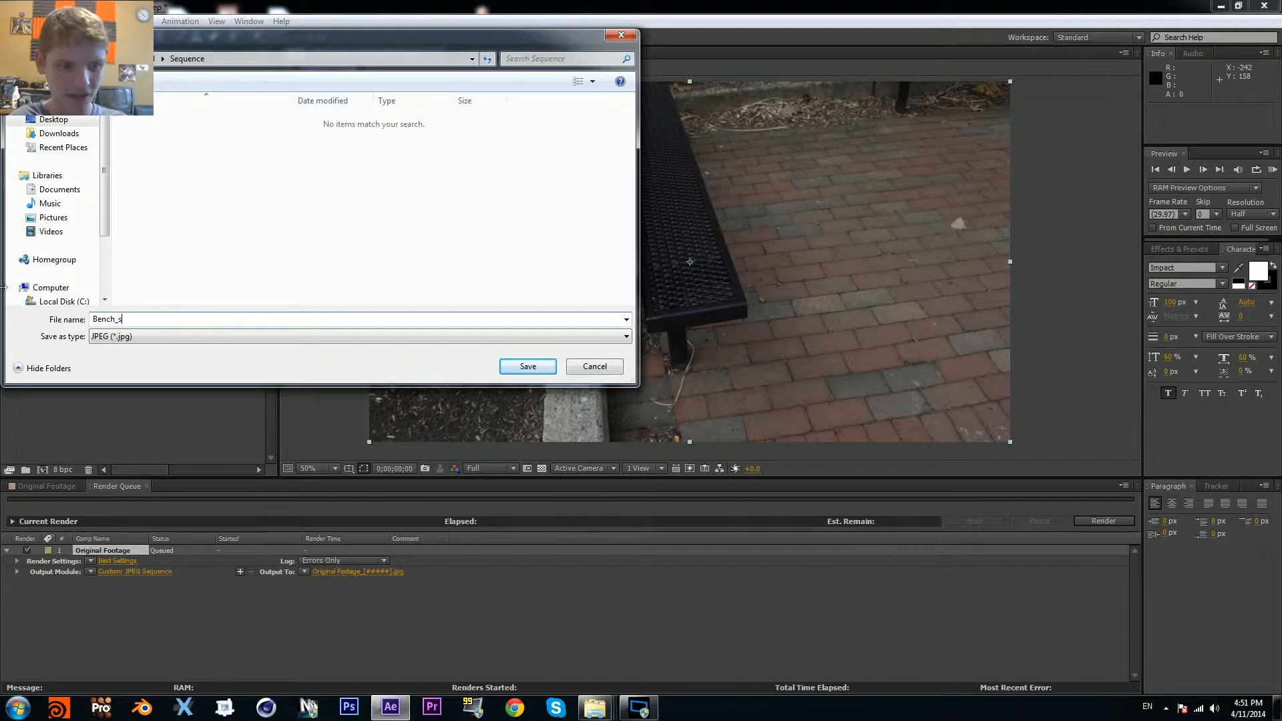
pyautogui.write('equence')
pyautogui.press('Return')
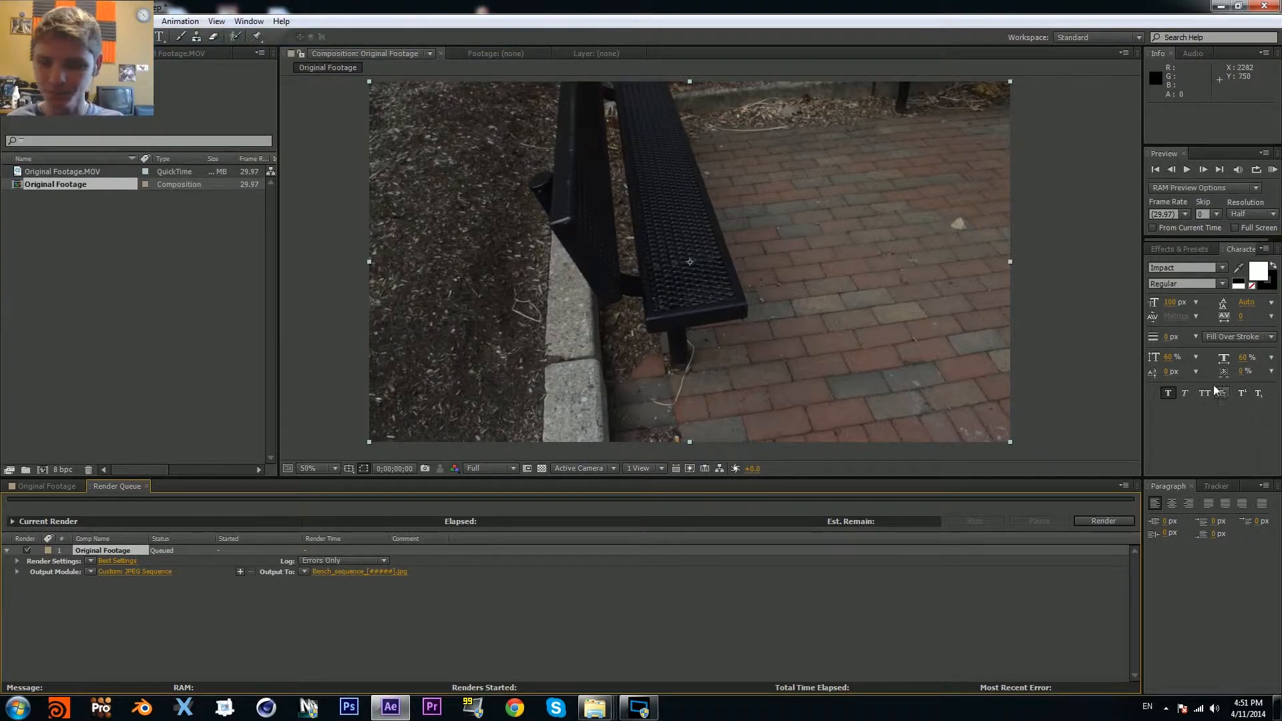
pyautogui.click(1111, 519)
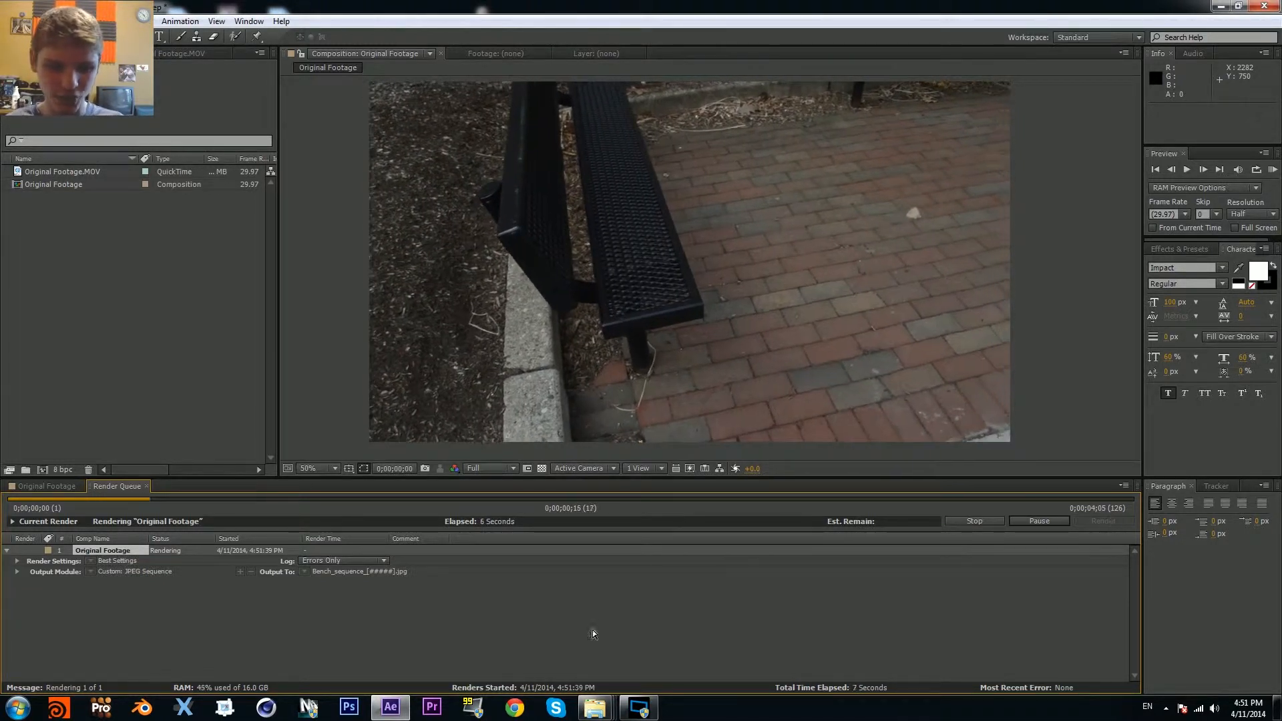
# Step: Launch boujou 5.0 while the image sequence is rendering
pyautogui.click(18, 706)
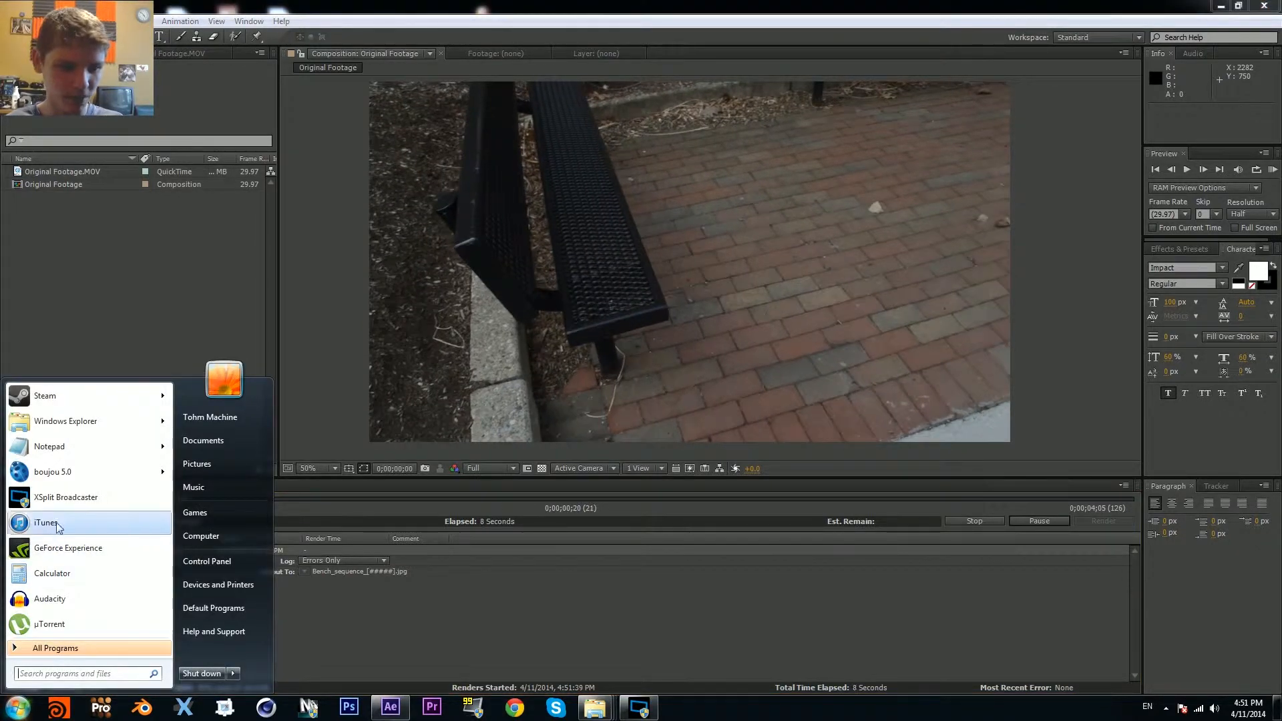
pyautogui.moveTo(51, 472)
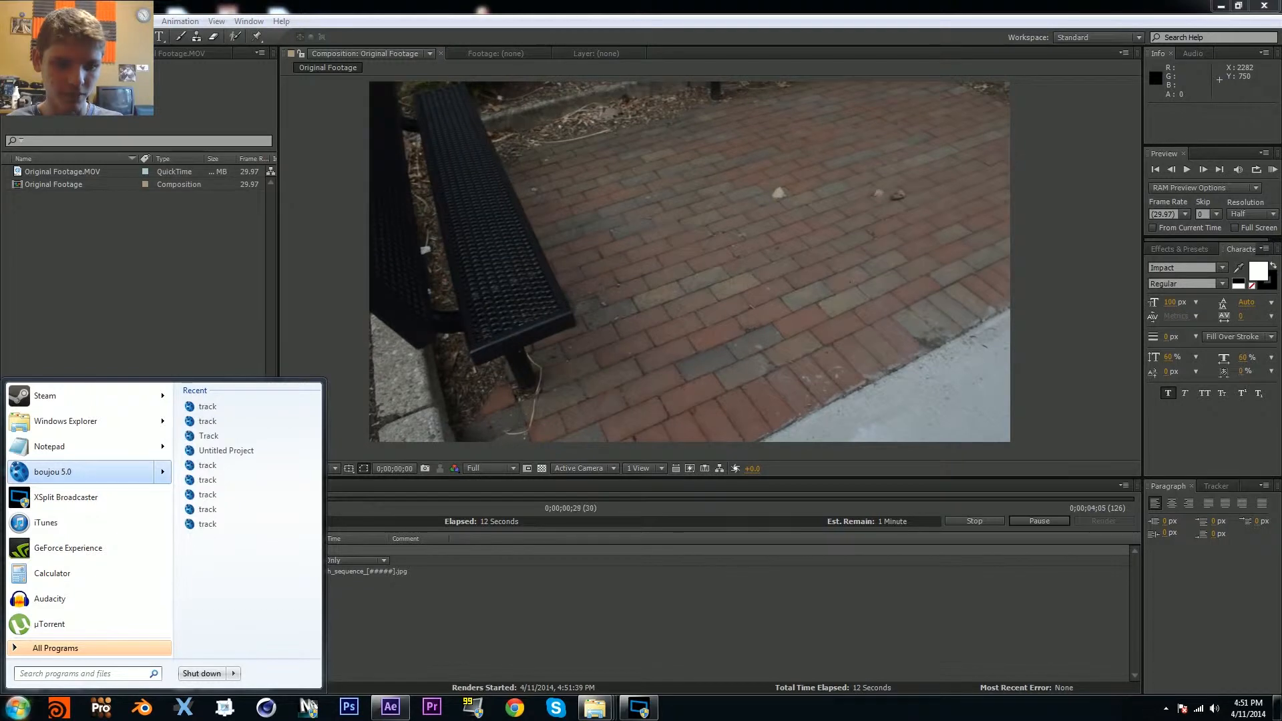
pyautogui.click(60, 473)
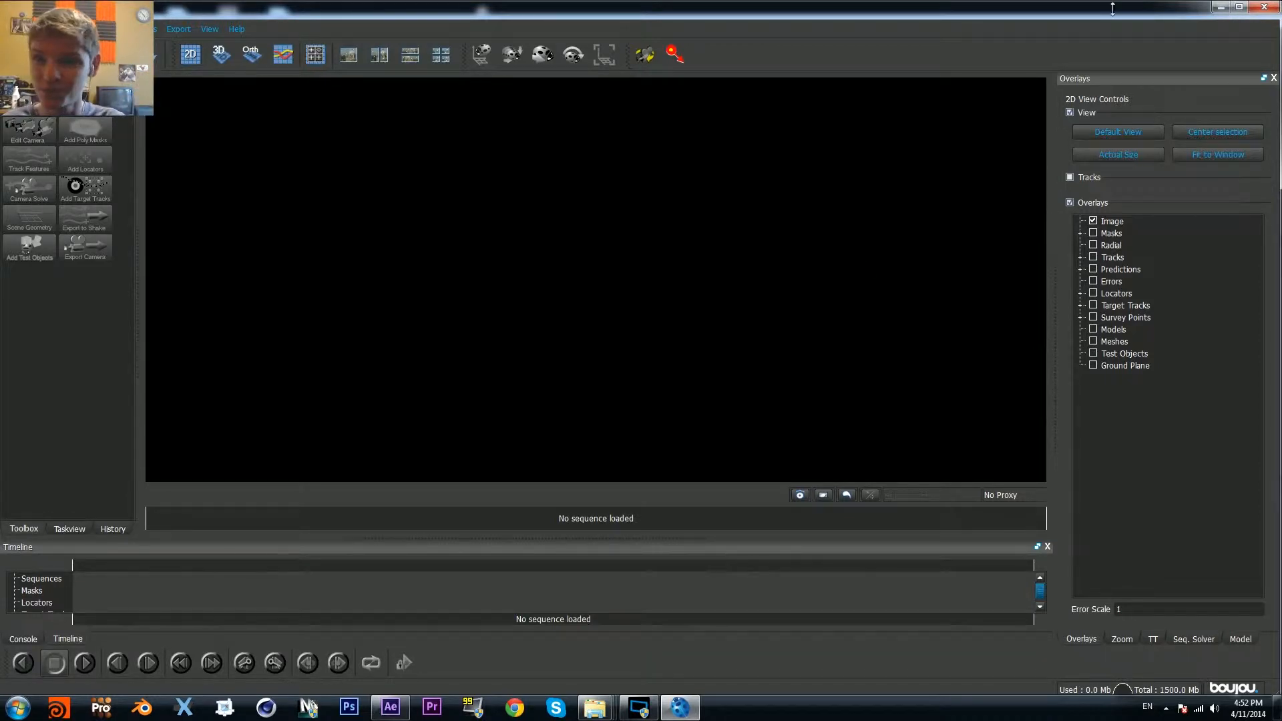
# Step: Check the render progress in After Effects, then return to boujou and maximize its window
pyautogui.moveTo(1104, 14); pyautogui.dragTo(1281, 427)
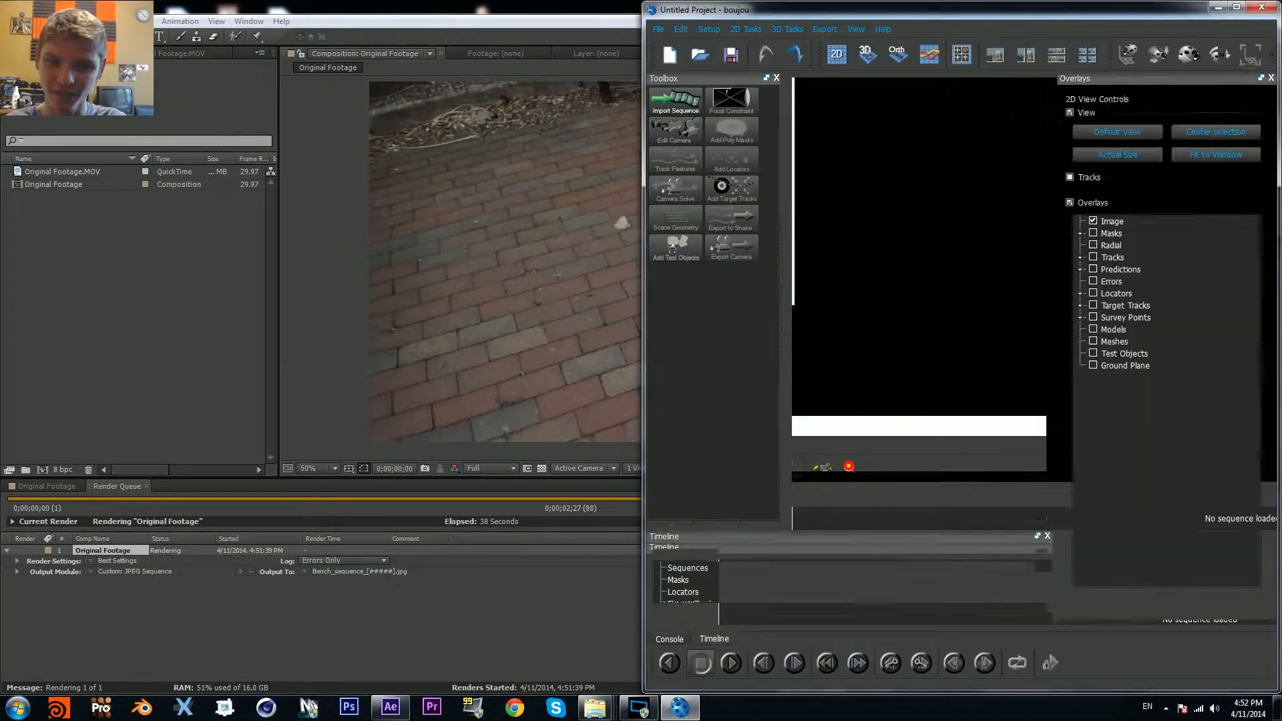
pyautogui.moveTo(784, 12); pyautogui.dragTo(0, 300)
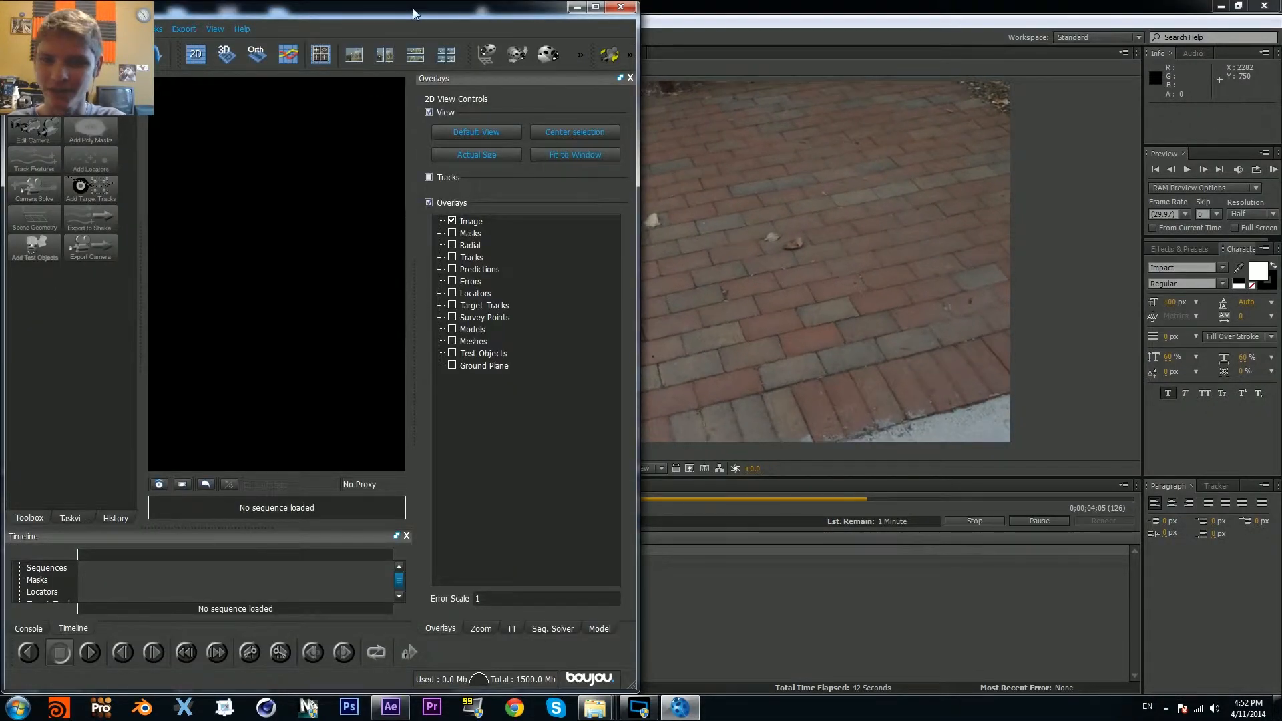
pyautogui.click(912, 11)
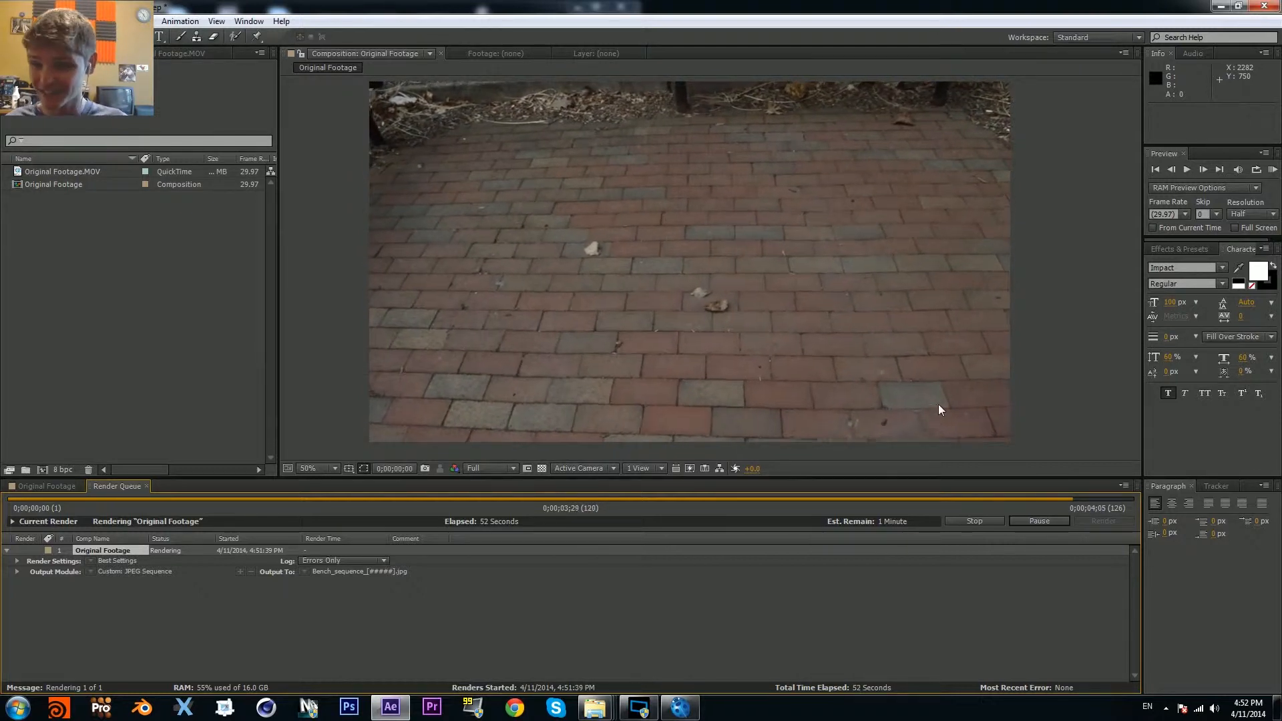
pyautogui.click(688, 709)
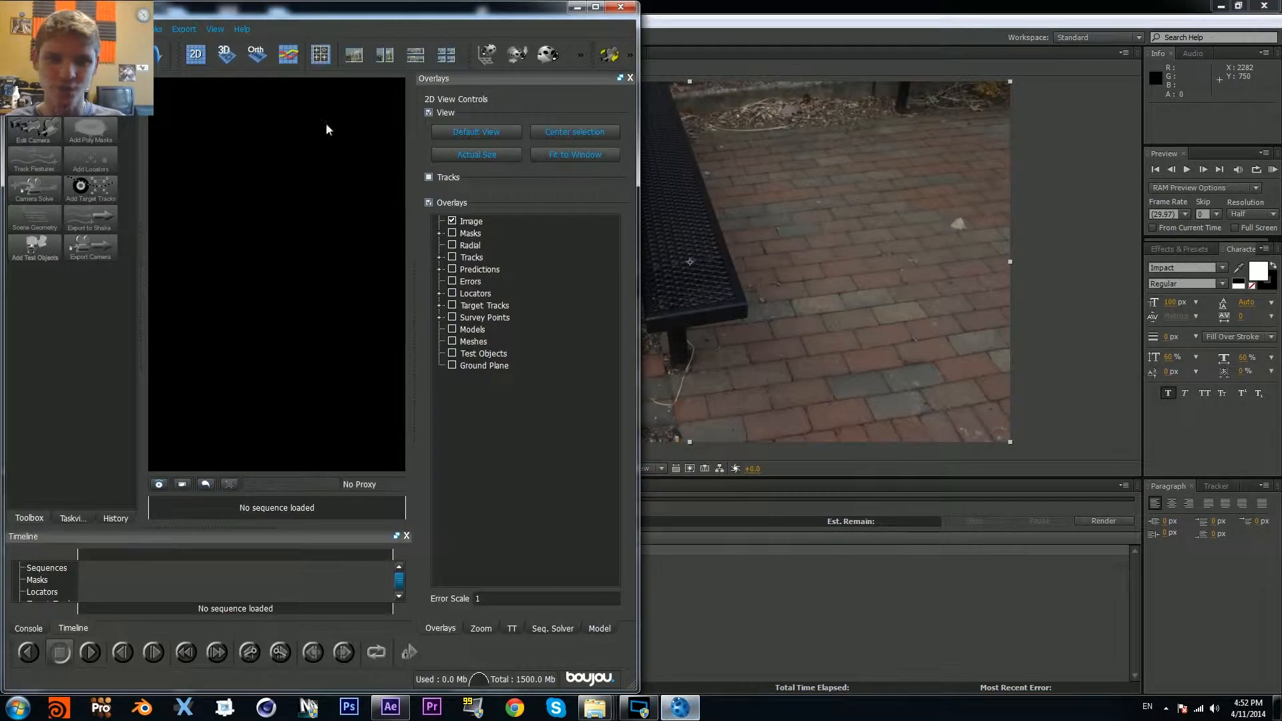
pyautogui.doubleClick(420, 6)
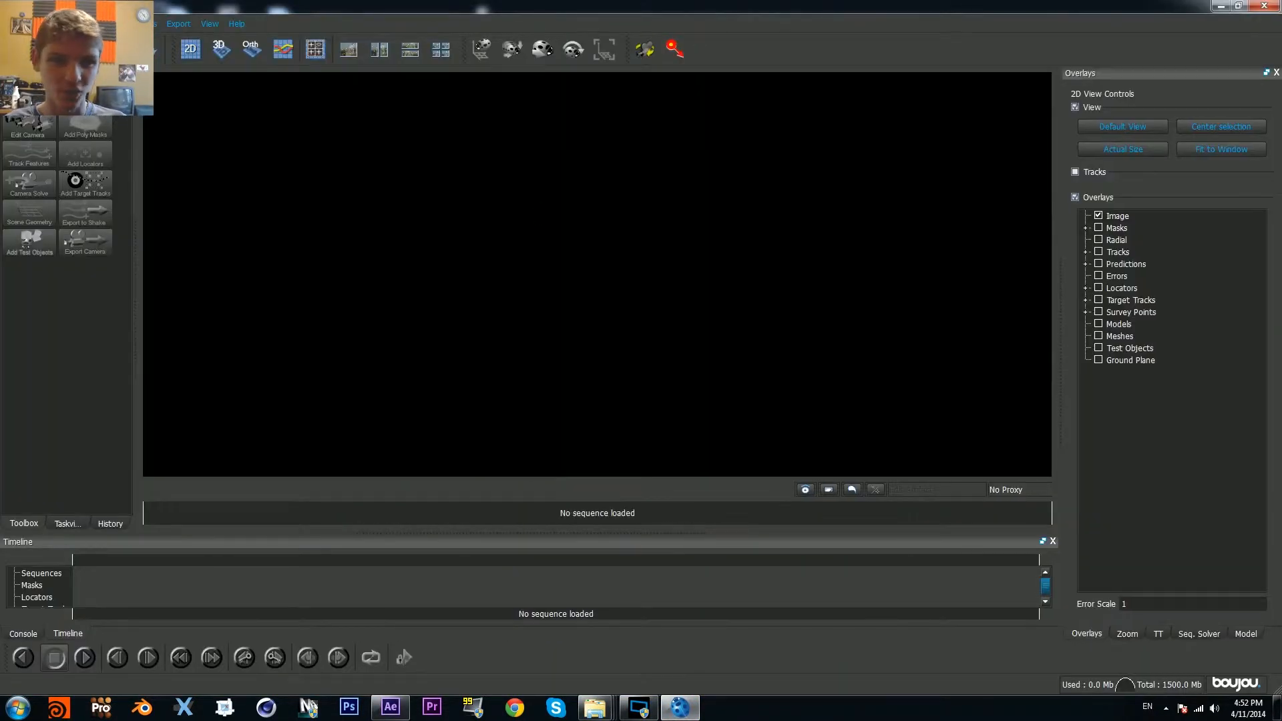
# Step: Import the image sequence starting at Bench_sequence_00000.jpg from the Sequence folder of Set Extension Tutorial
pyautogui.click(29, 96)
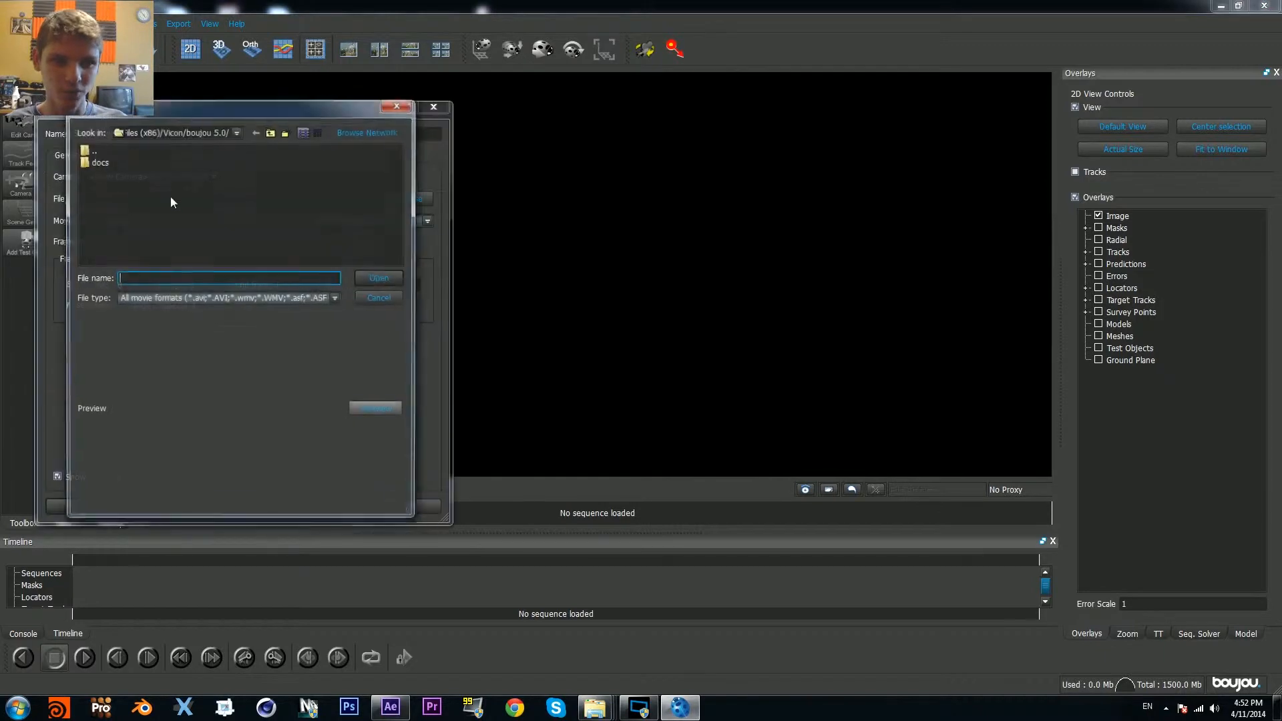
pyautogui.click(361, 131)
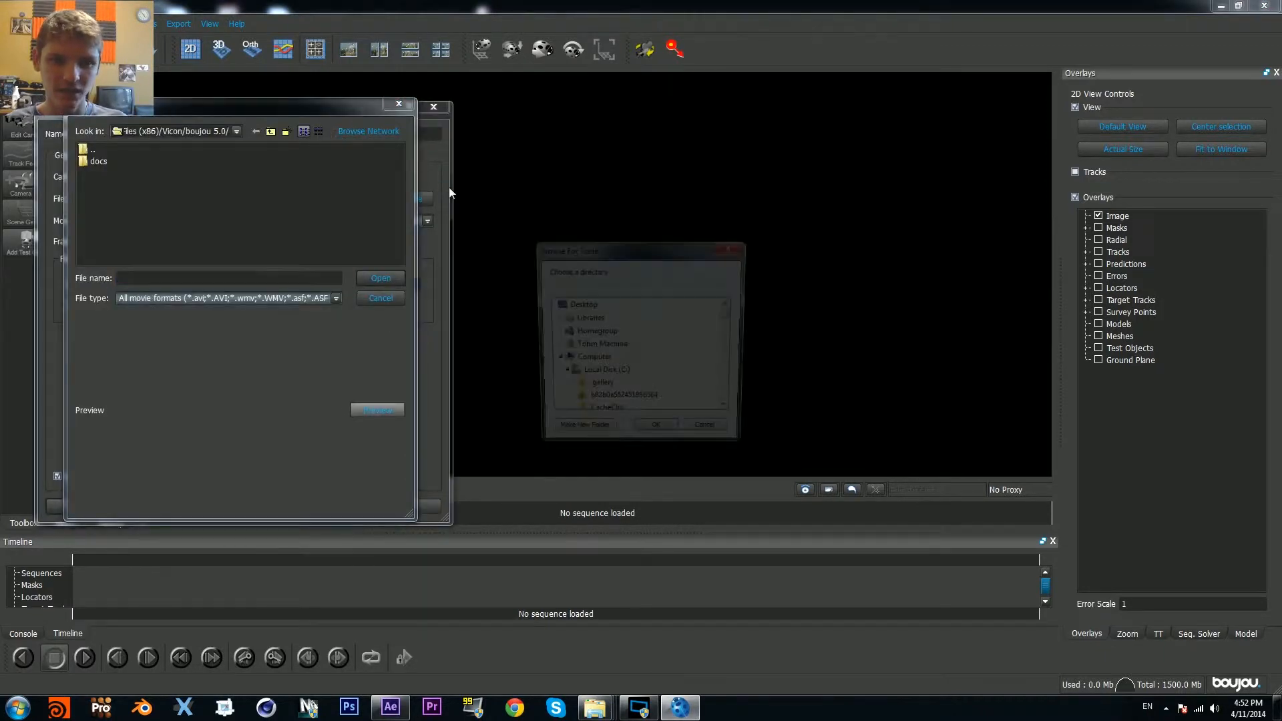
pyautogui.moveTo(729, 322); pyautogui.dragTo(725, 404)
pyautogui.click(609, 388)
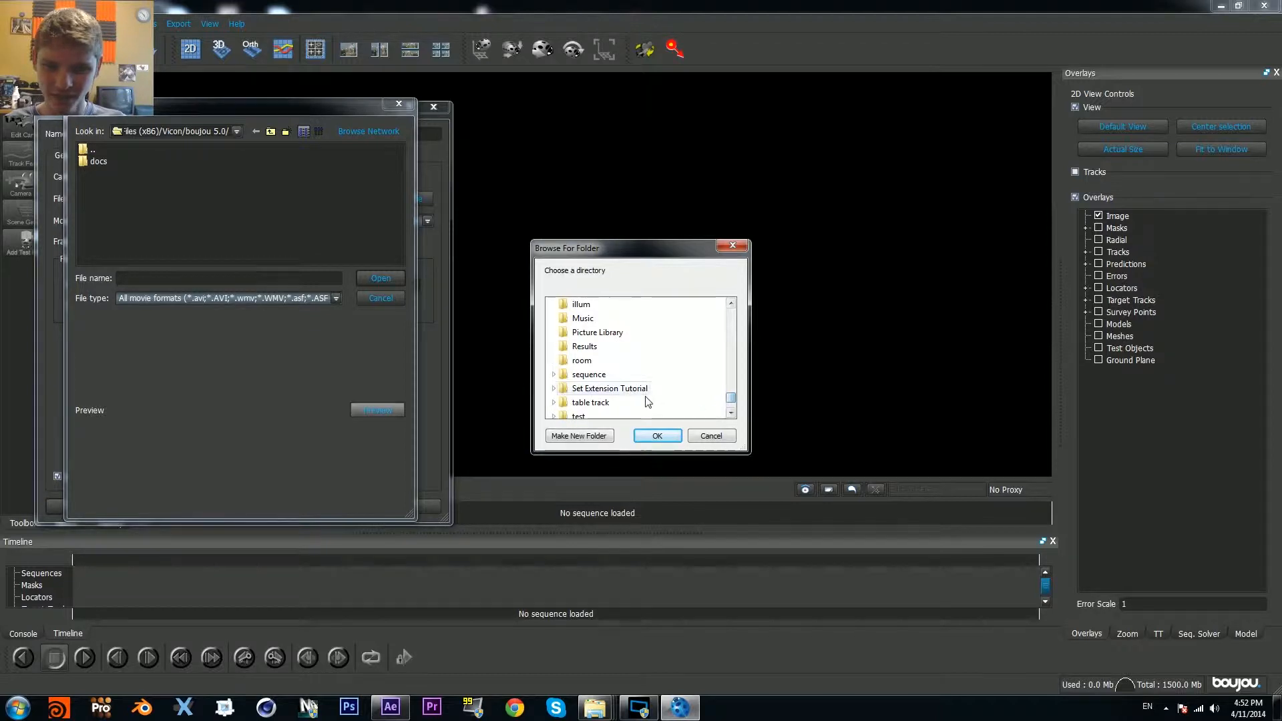
pyautogui.click(657, 436)
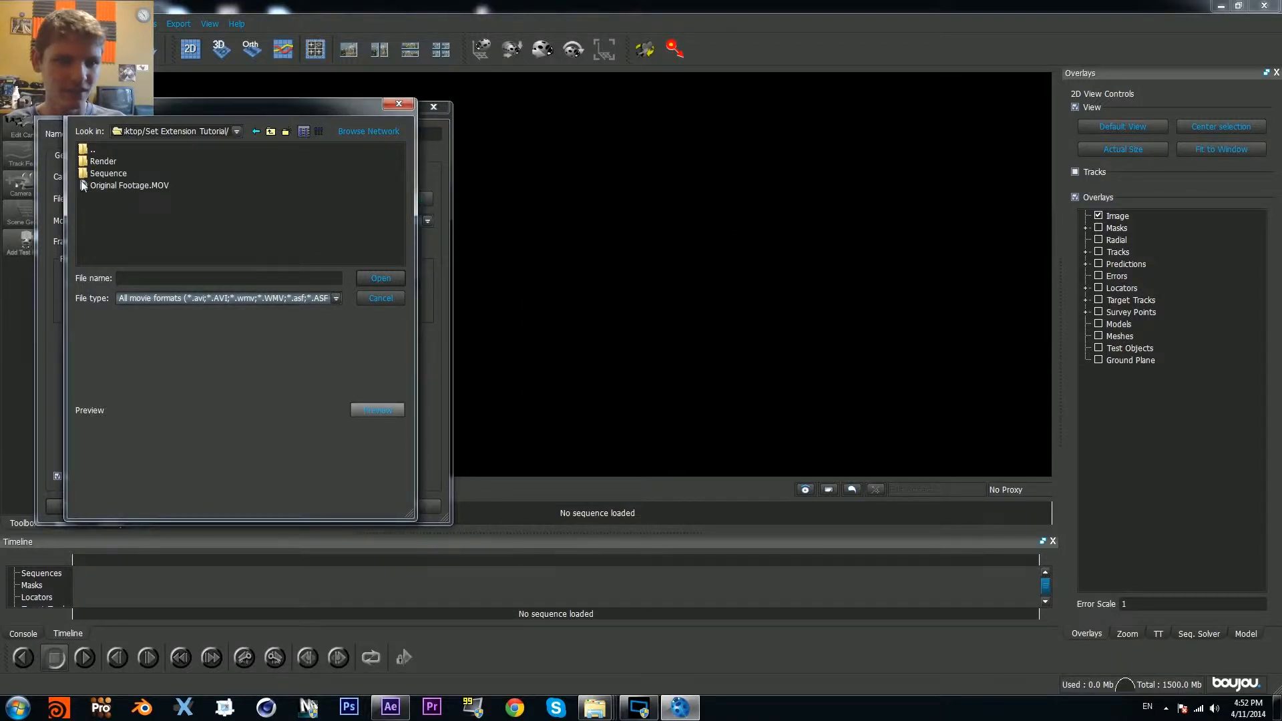
pyautogui.doubleClick(104, 173)
pyautogui.click(105, 166)
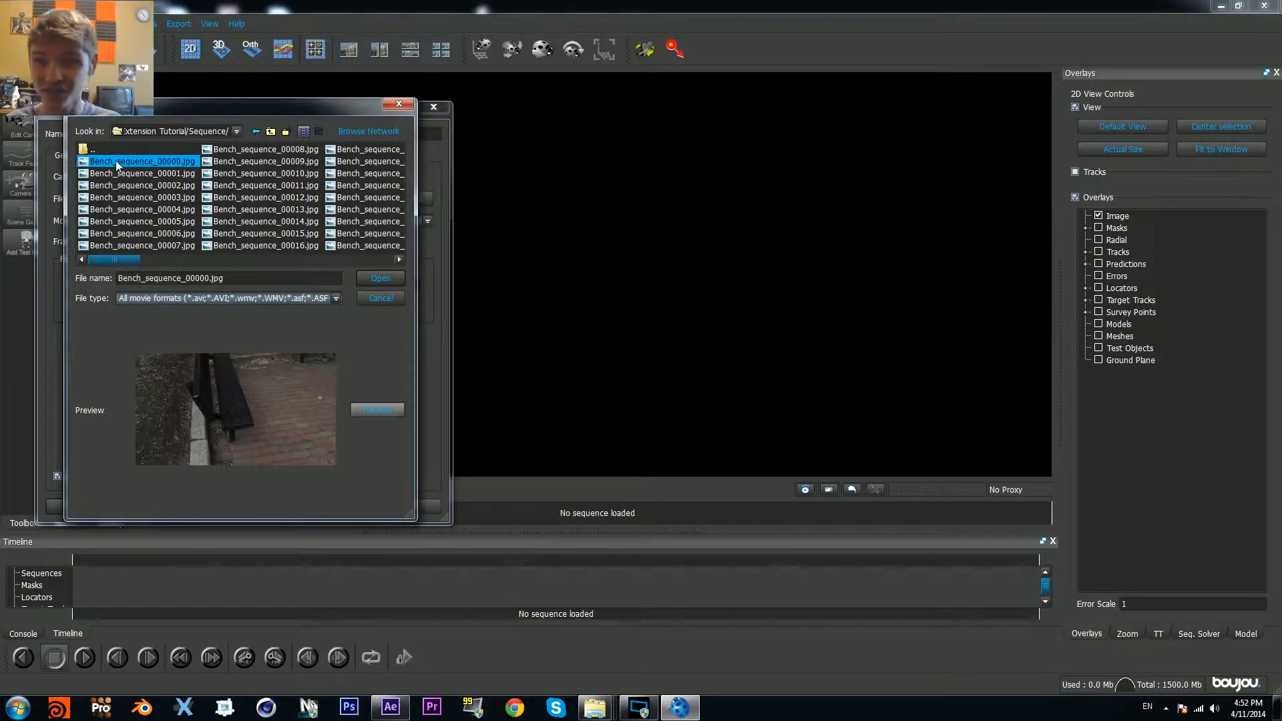
pyautogui.click(374, 279)
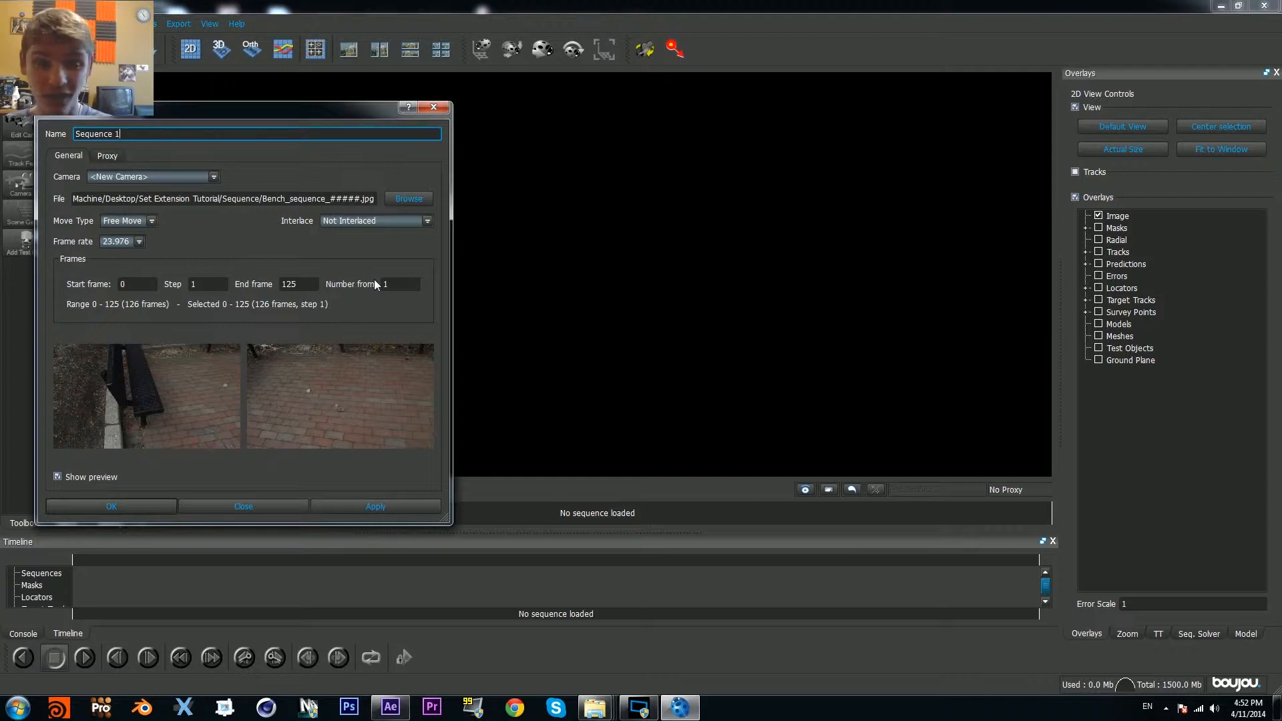
# Step: Keep the Free Move type, set the frame rate to 29.97 and frame numbering from 0, and apply the sequence import
pyautogui.click(124, 221)
pyautogui.click(124, 233)
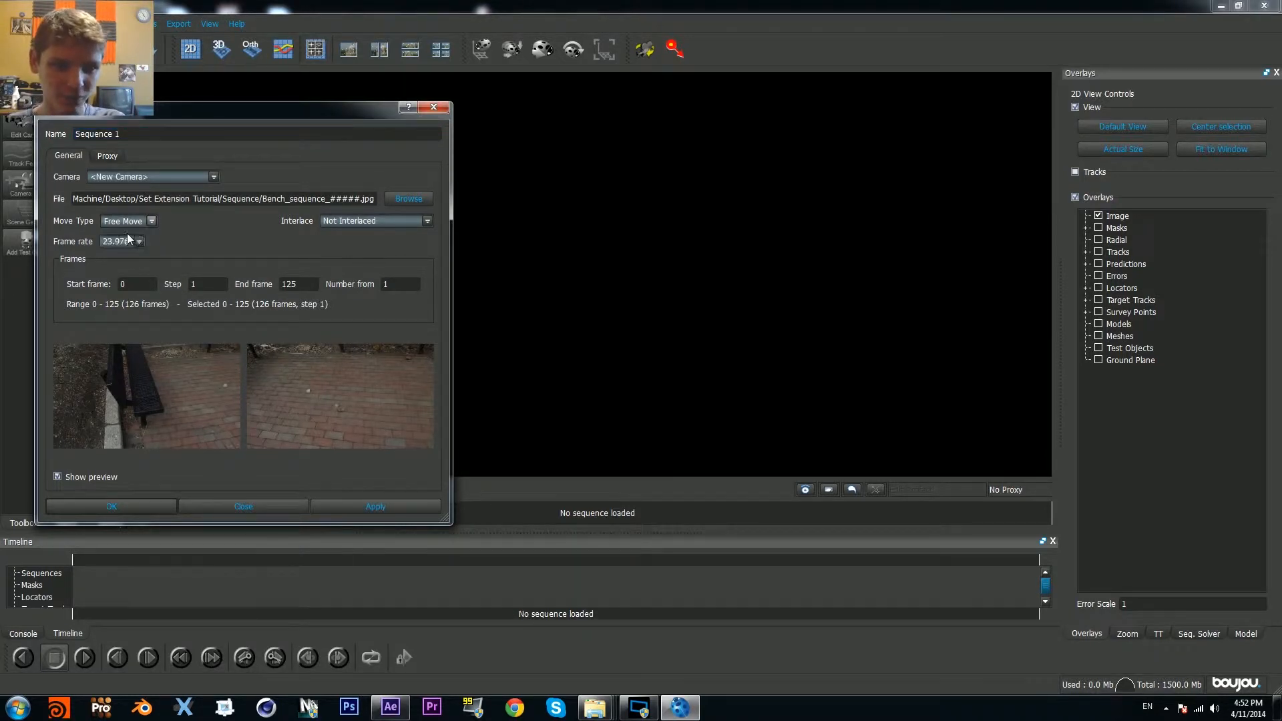
pyautogui.click(138, 242)
pyautogui.click(128, 285)
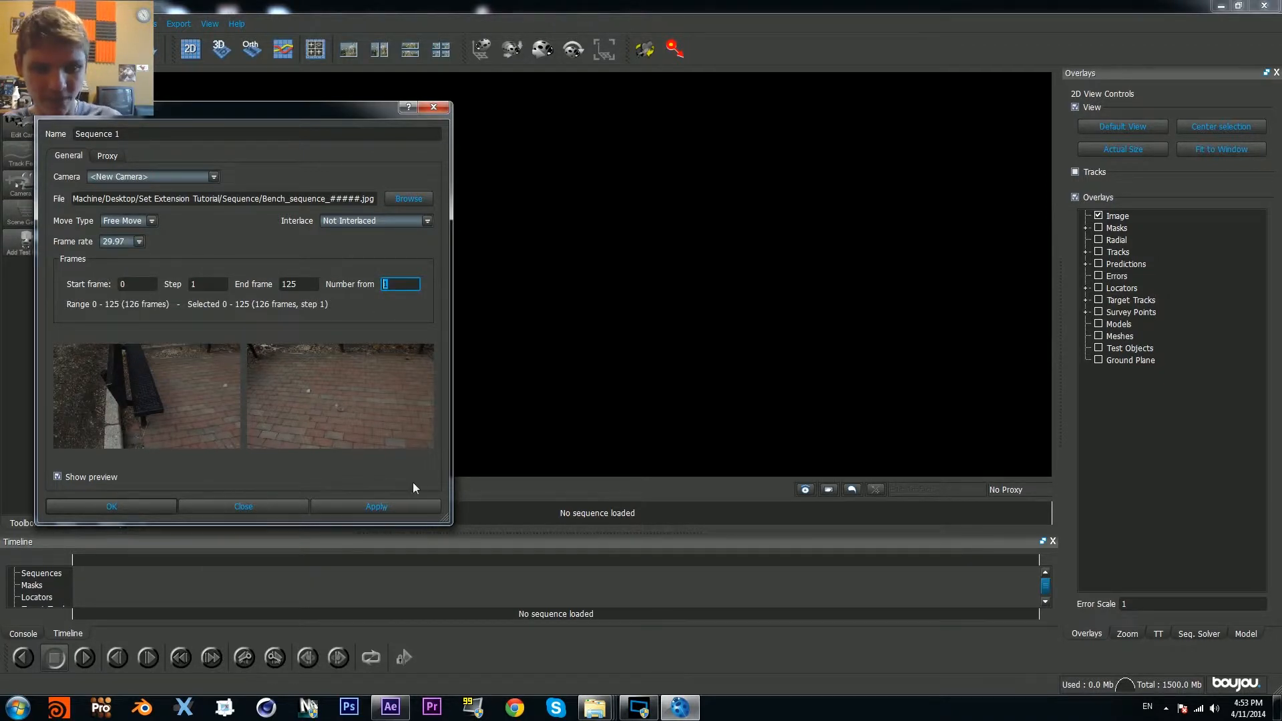
pyautogui.write('0')
pyautogui.click(390, 503)
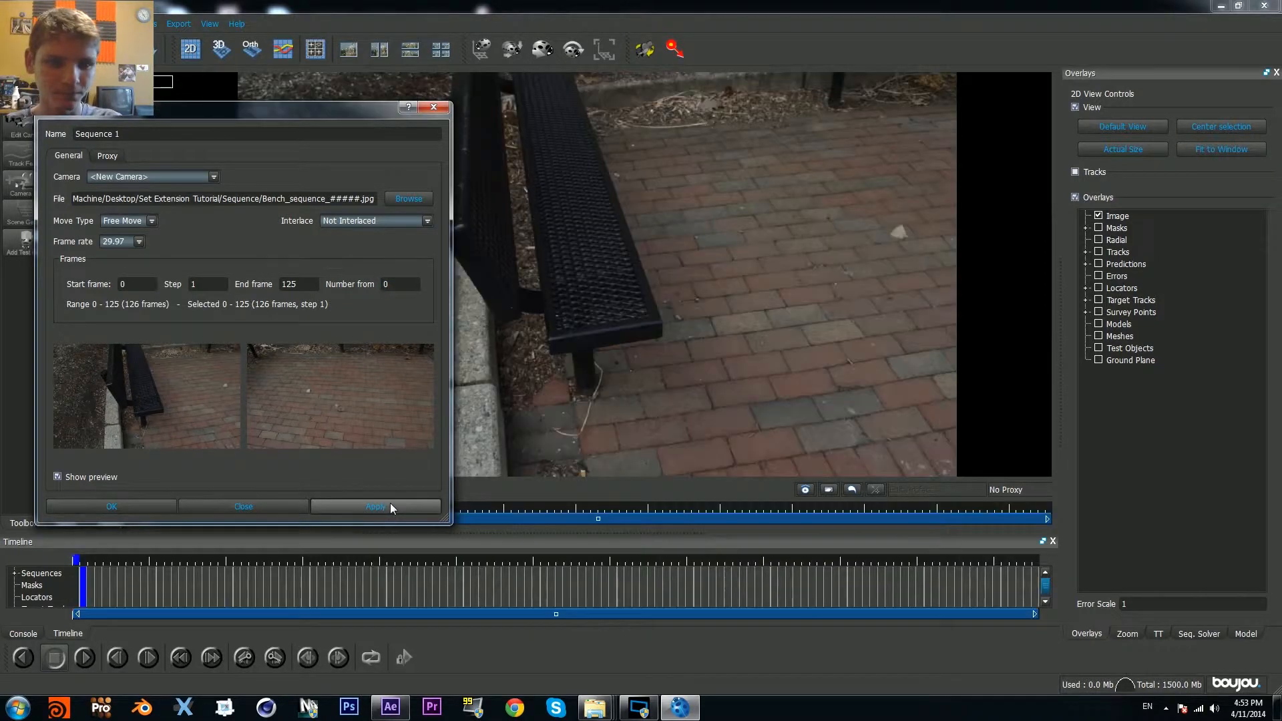
pyautogui.click(286, 509)
# Step: Run feature tracking on all frames of Sequence 1 with the default advanced properties
pyautogui.moveTo(110, 565); pyautogui.dragTo(9, 498)
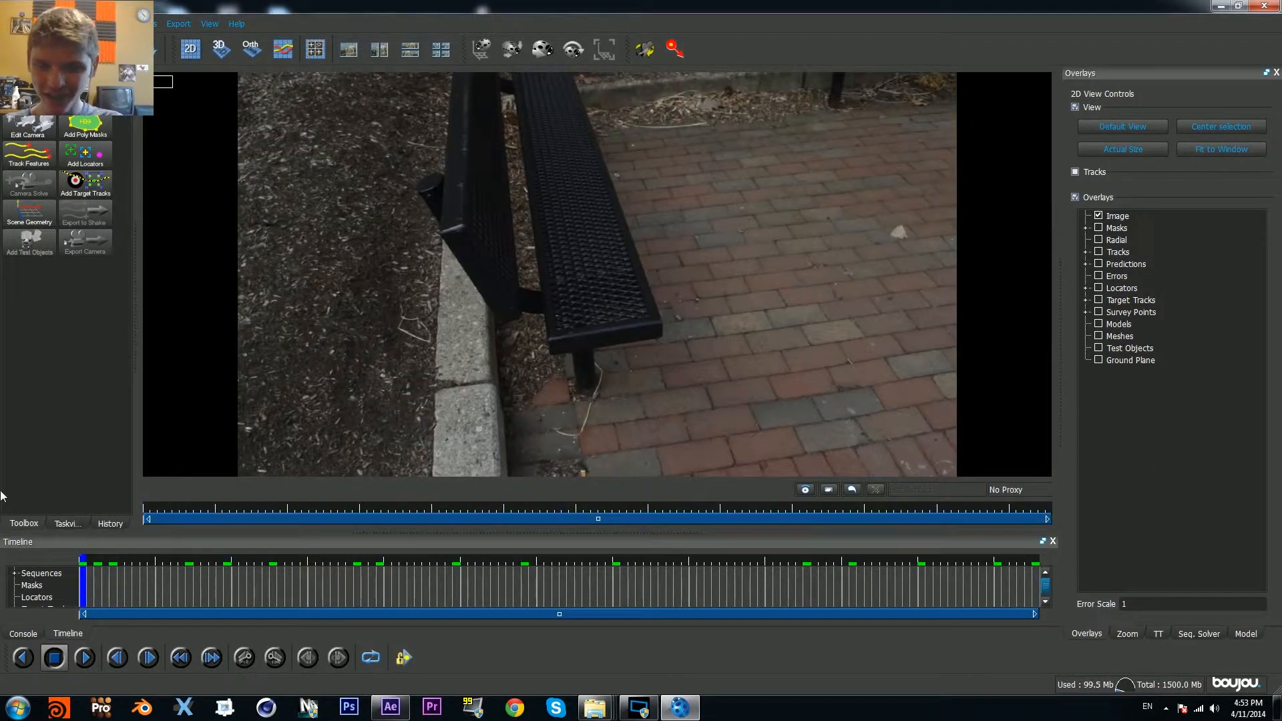
pyautogui.click(22, 162)
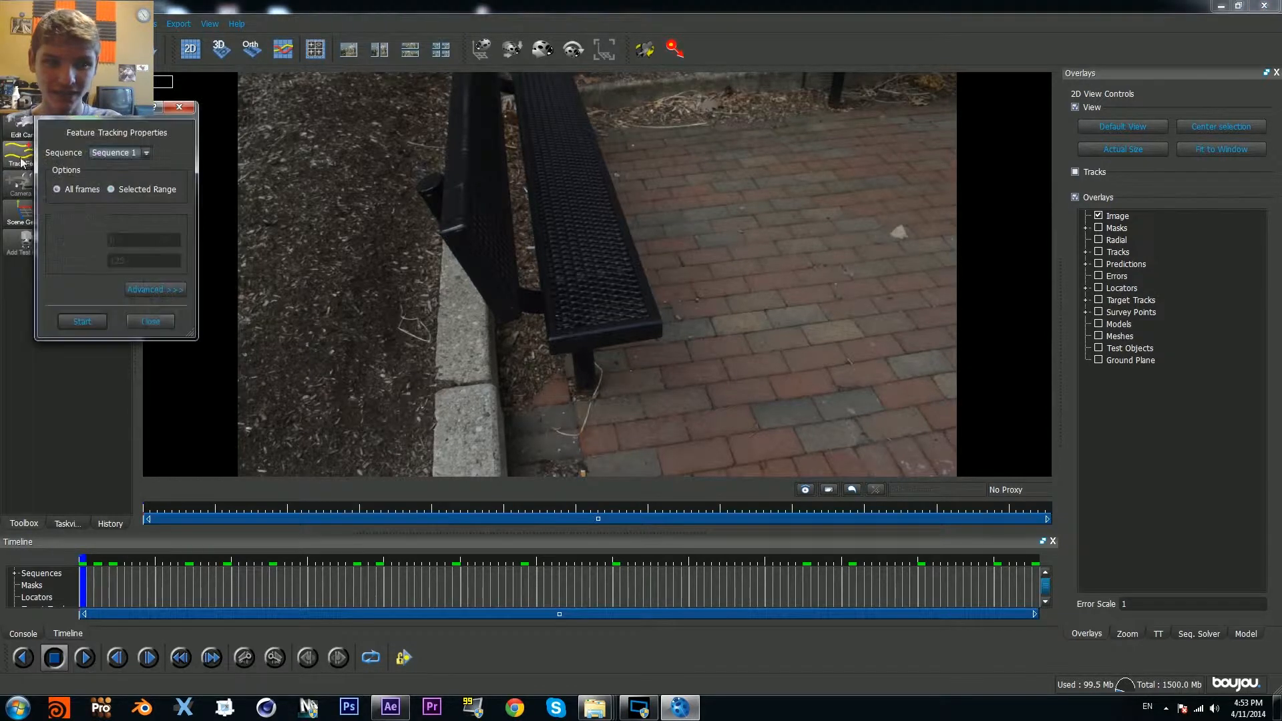
pyautogui.click(155, 290)
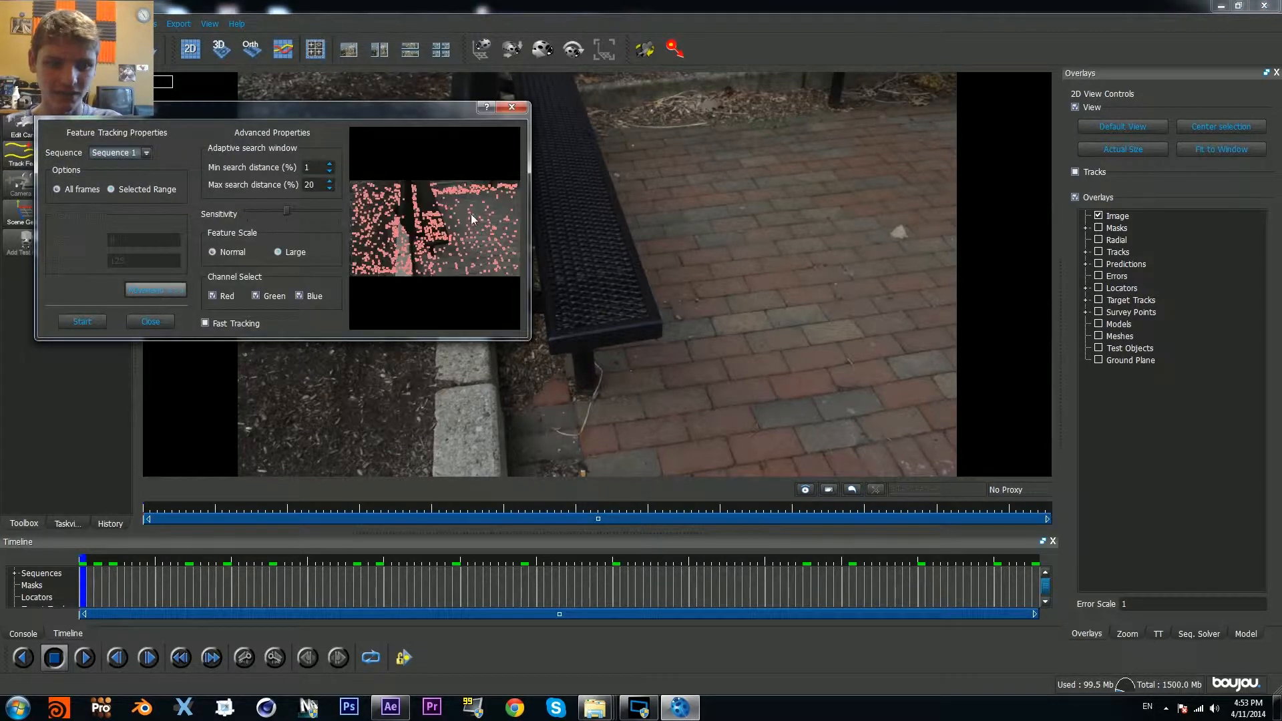
pyautogui.click(81, 322)
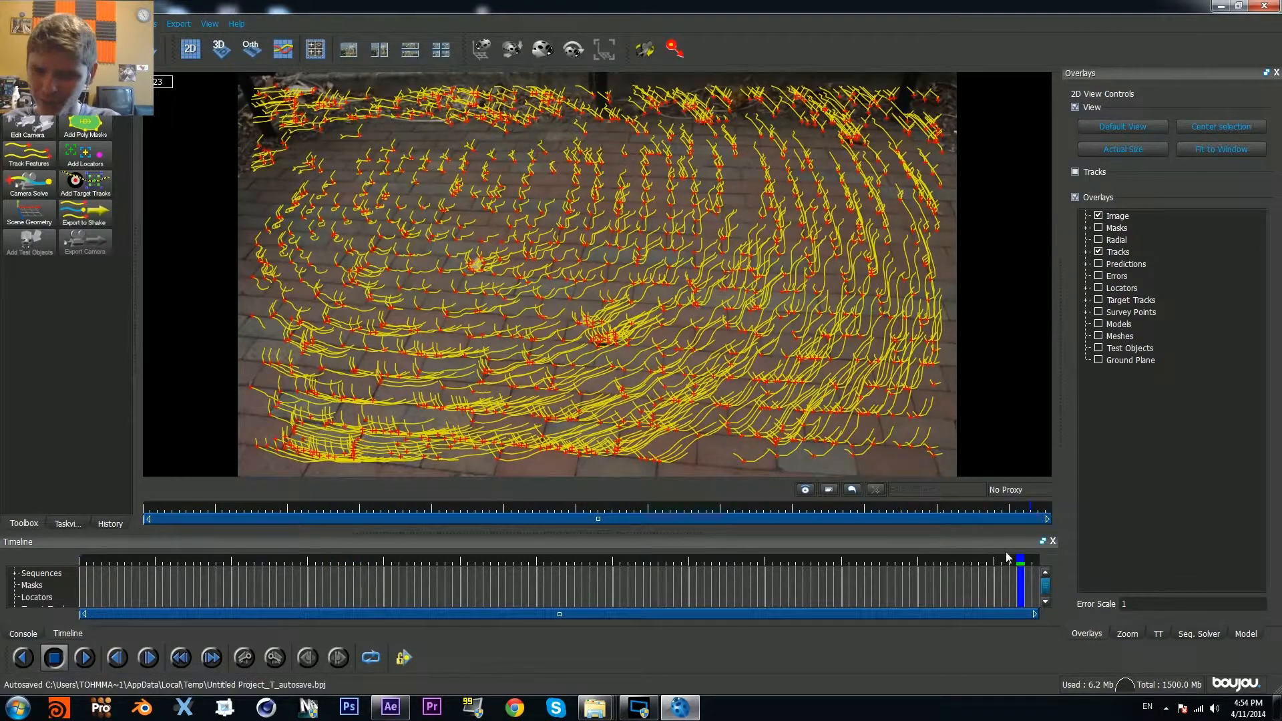
# Step: Review the feature tracks back to the first frame and run a camera solve on all frames with camera path smoothness optimized
pyautogui.moveTo(977, 571); pyautogui.dragTo(2, 586)
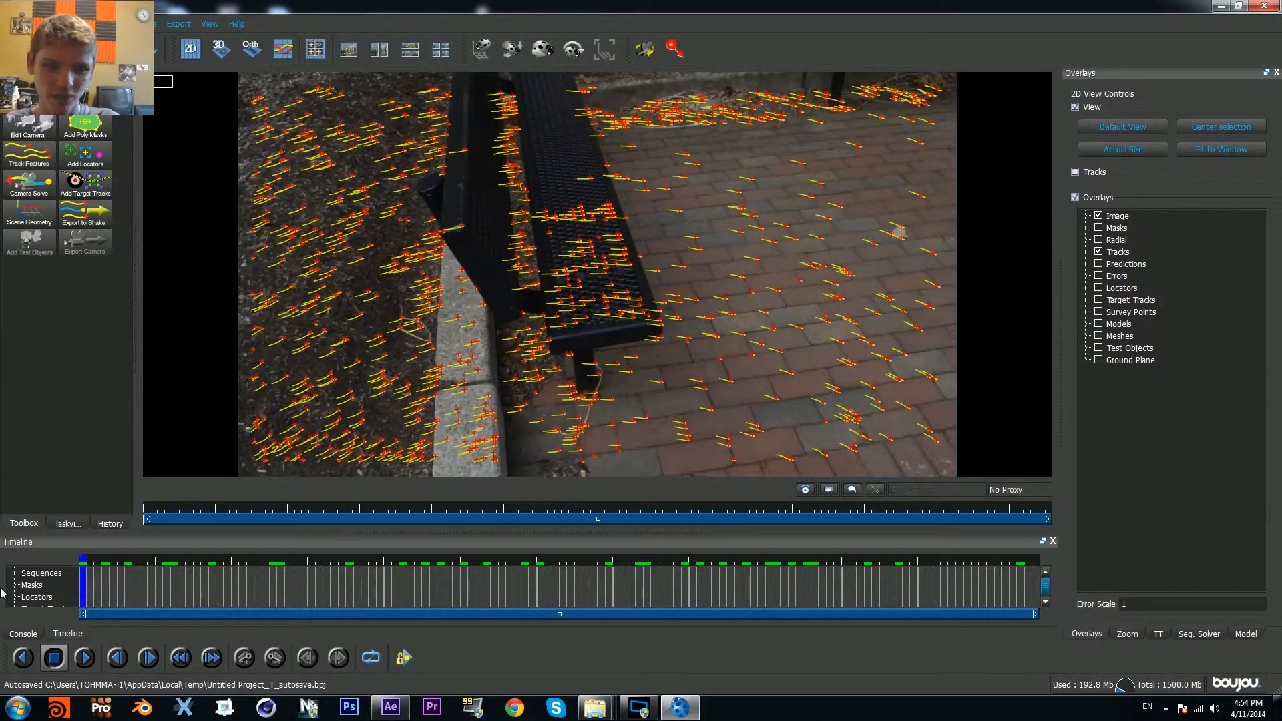
pyautogui.click(30, 192)
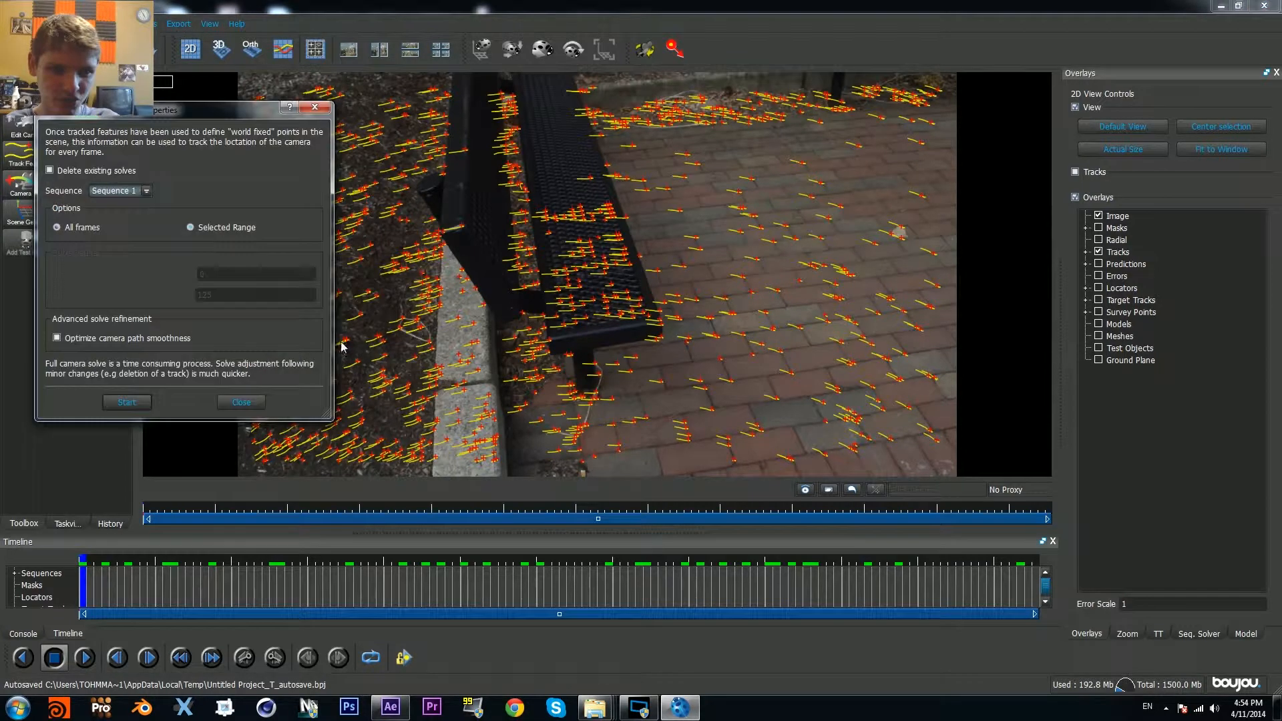
pyautogui.click(127, 403)
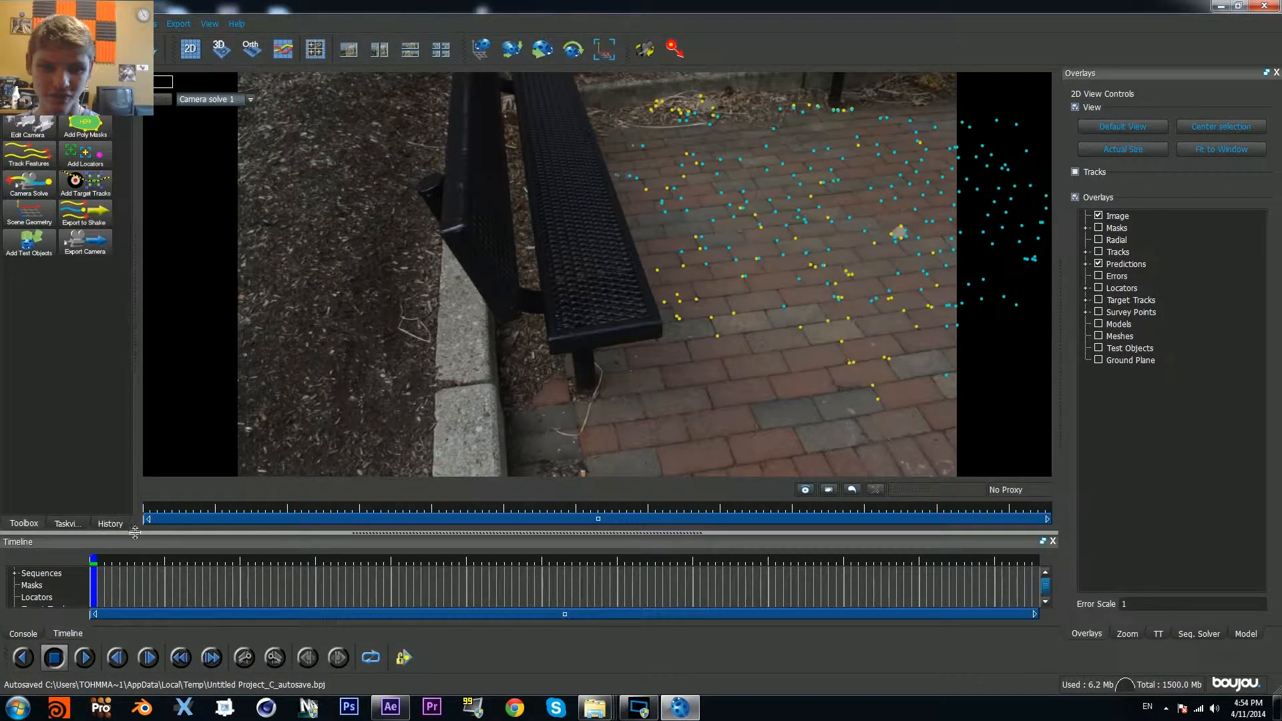
# Step: Check the predictions mid-sequence and run a solve adjustment on all imagery of Camera solve 1 with no locks or smoothing
pyautogui.moveTo(94, 565); pyautogui.dragTo(576, 513)
pyautogui.click(146, 24)
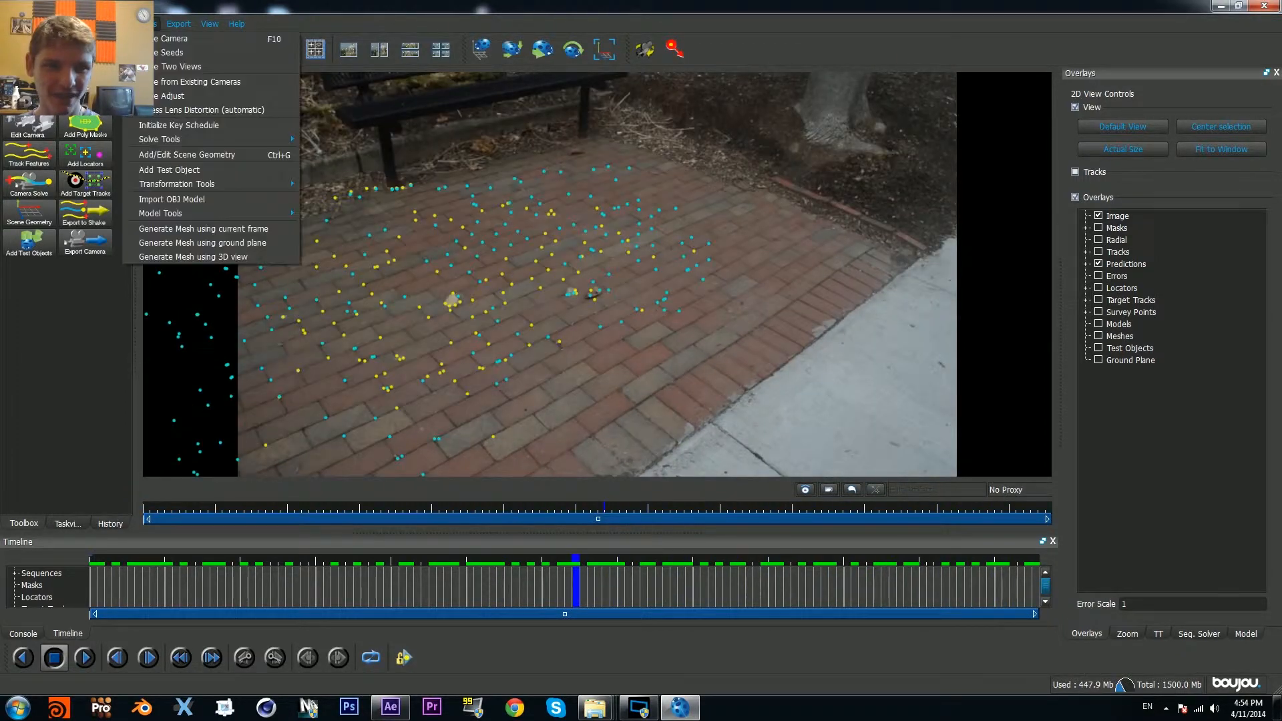
pyautogui.click(193, 96)
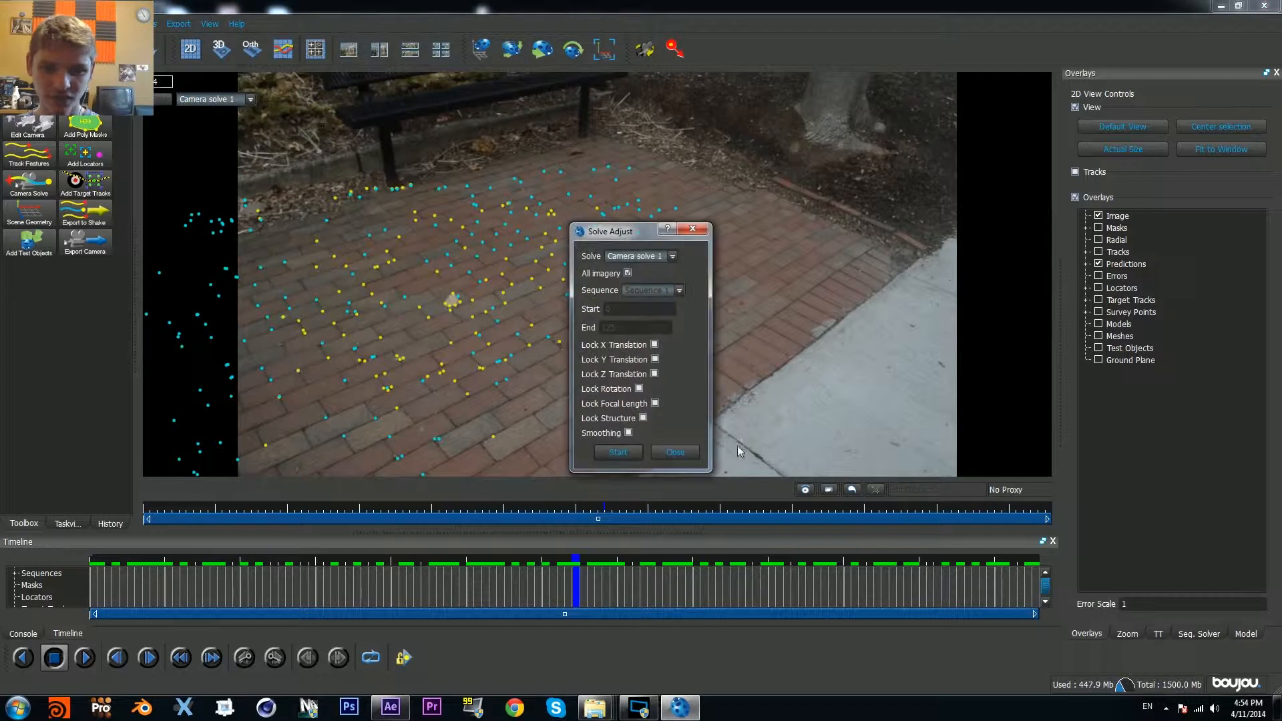
pyautogui.click(622, 451)
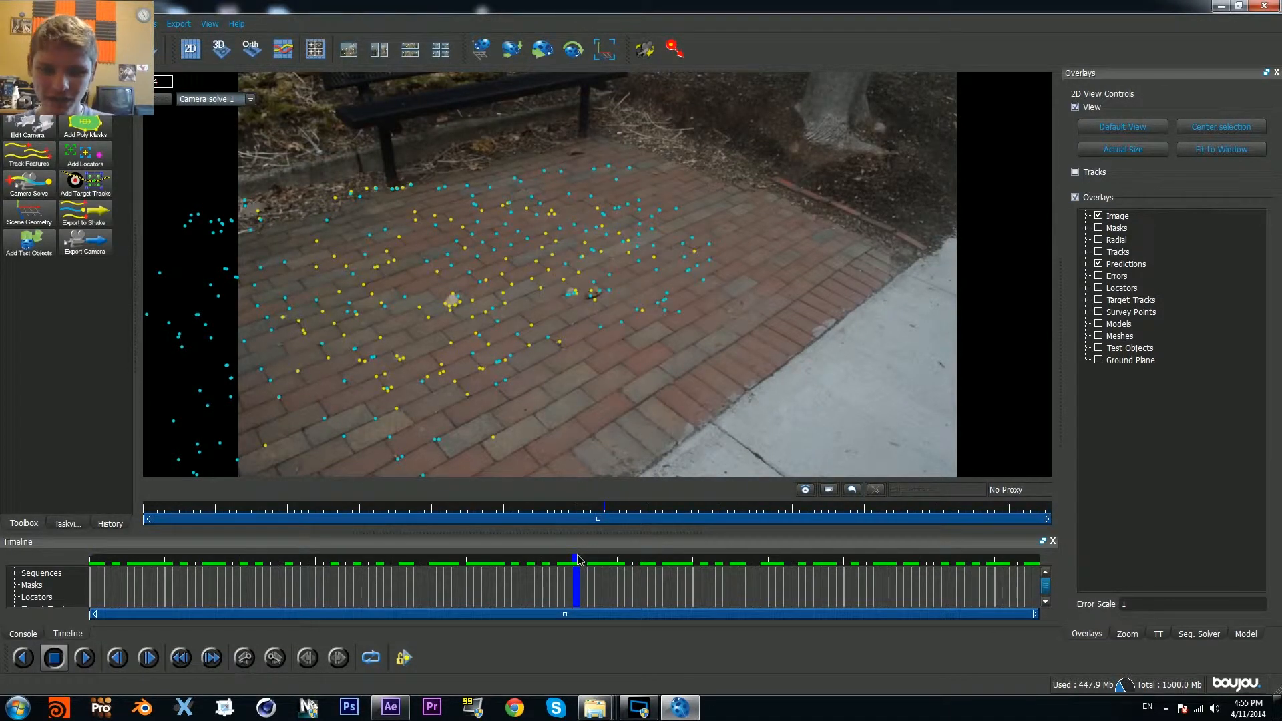
# Step: On a late frame showing the brick paving, add an x-axis coordinate frame hint connected to track 1025 and a track across the same brick row
pyautogui.moveTo(579, 560)
pyautogui.mouseDown()
pyautogui.moveTo(214, 568)
pyautogui.moveTo(1005, 561)
pyautogui.mouseUp()
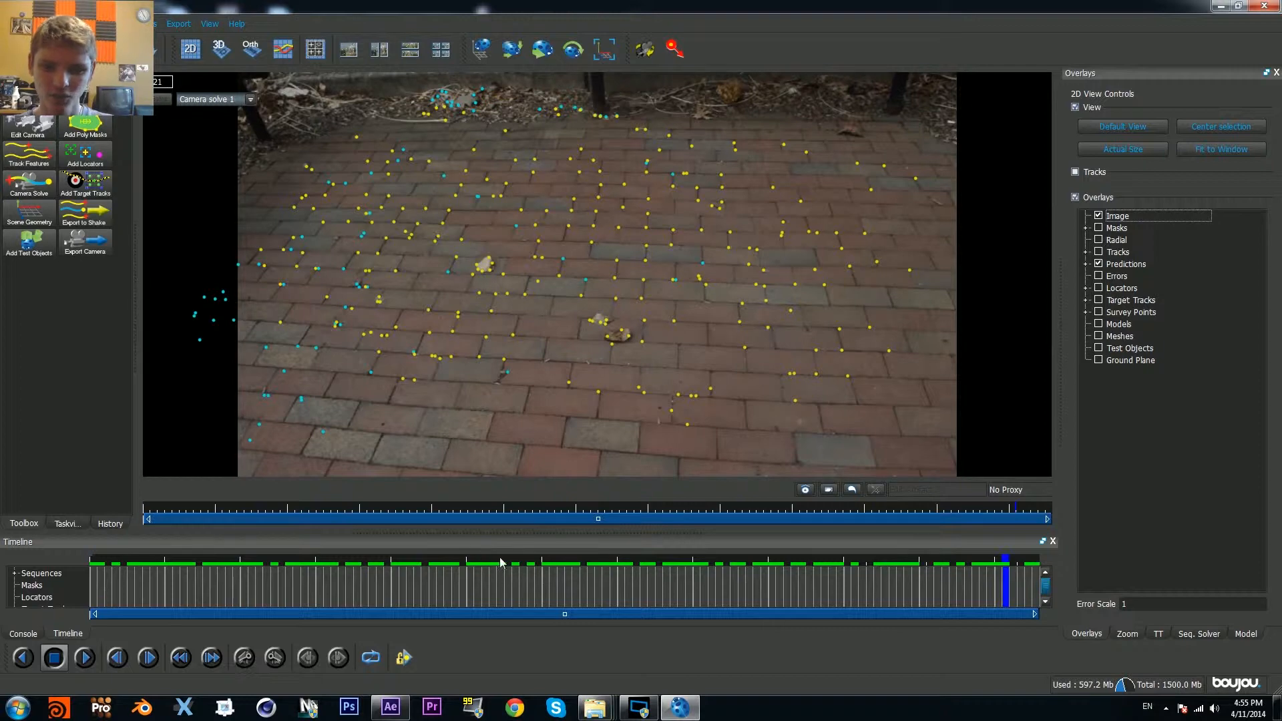
pyautogui.moveTo(502, 563)
pyautogui.mouseDown()
pyautogui.moveTo(323, 563)
pyautogui.moveTo(937, 560)
pyautogui.mouseUp()
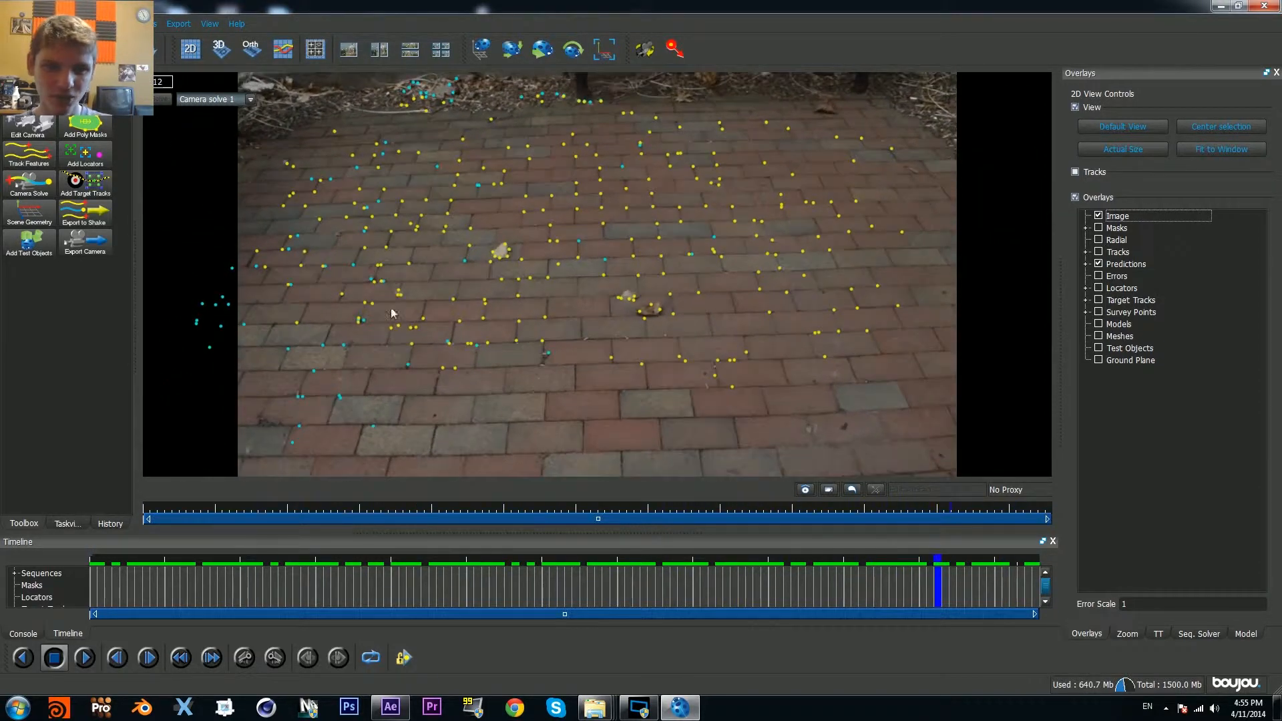
pyautogui.click(44, 222)
pyautogui.moveTo(108, 117); pyautogui.dragTo(916, 137)
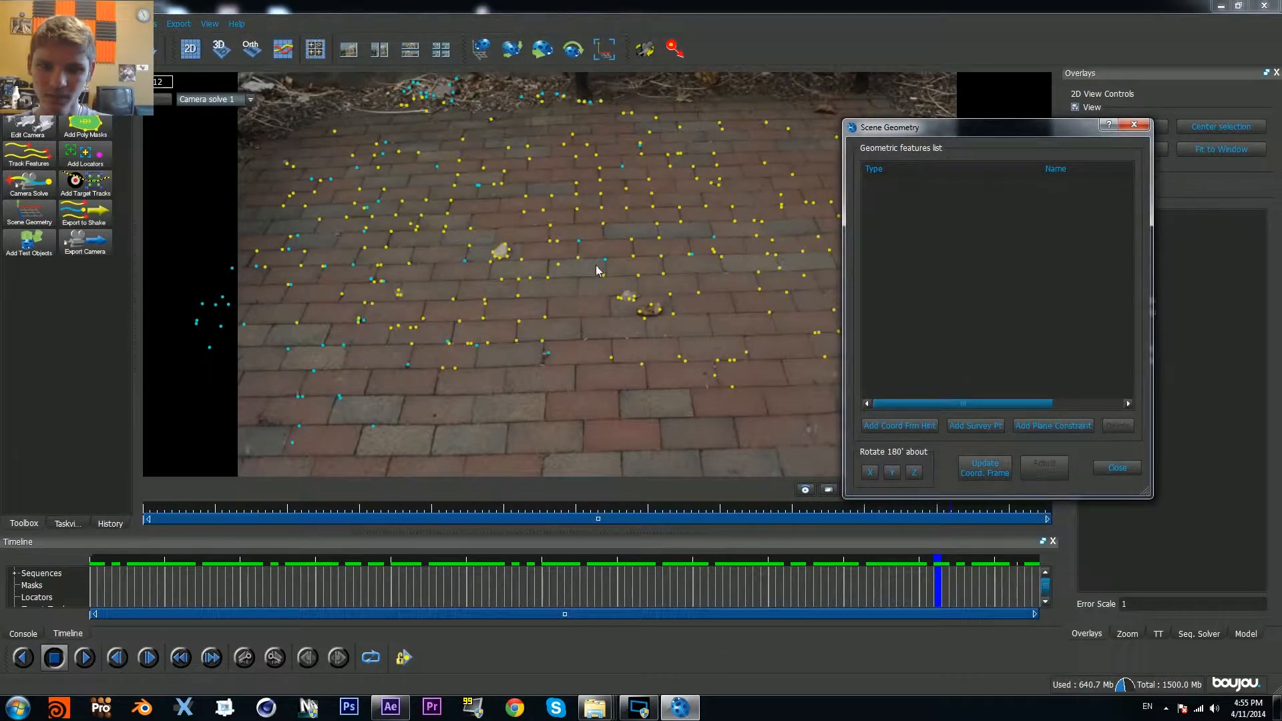
pyautogui.click(409, 264)
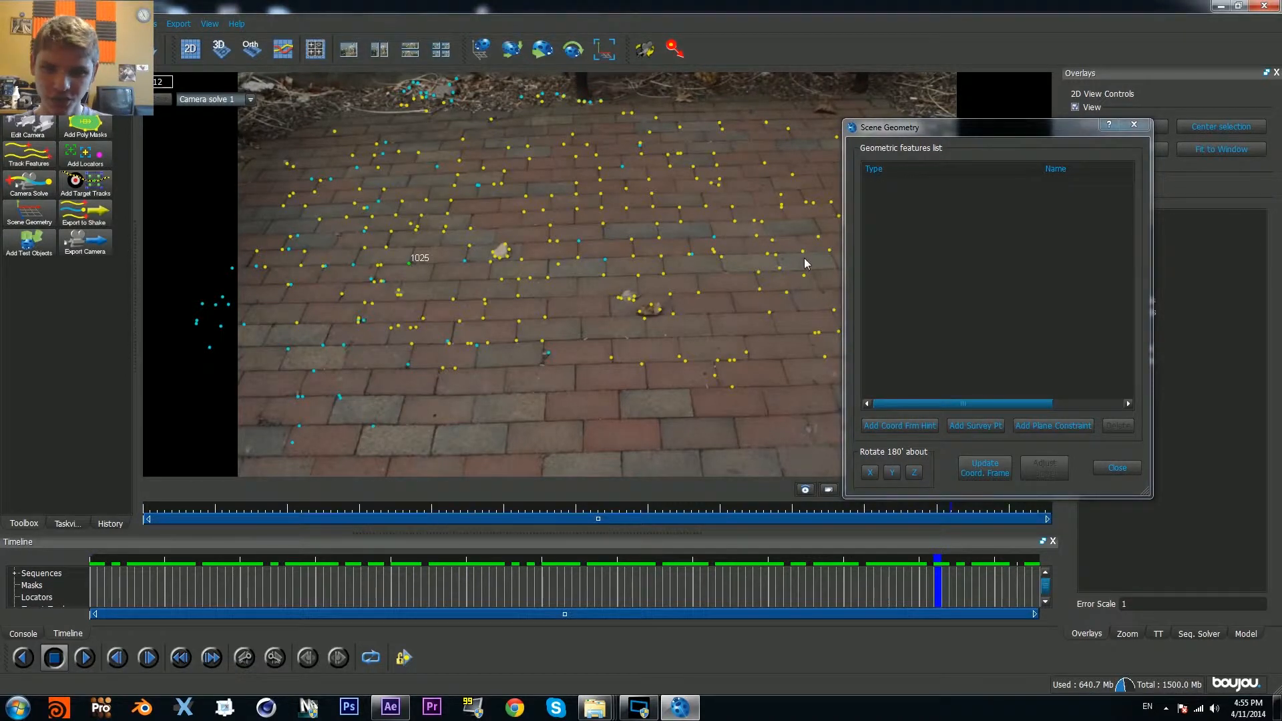
pyautogui.keyDown('ctrl'); pyautogui.click(830, 251); pyautogui.keyUp('ctrl')
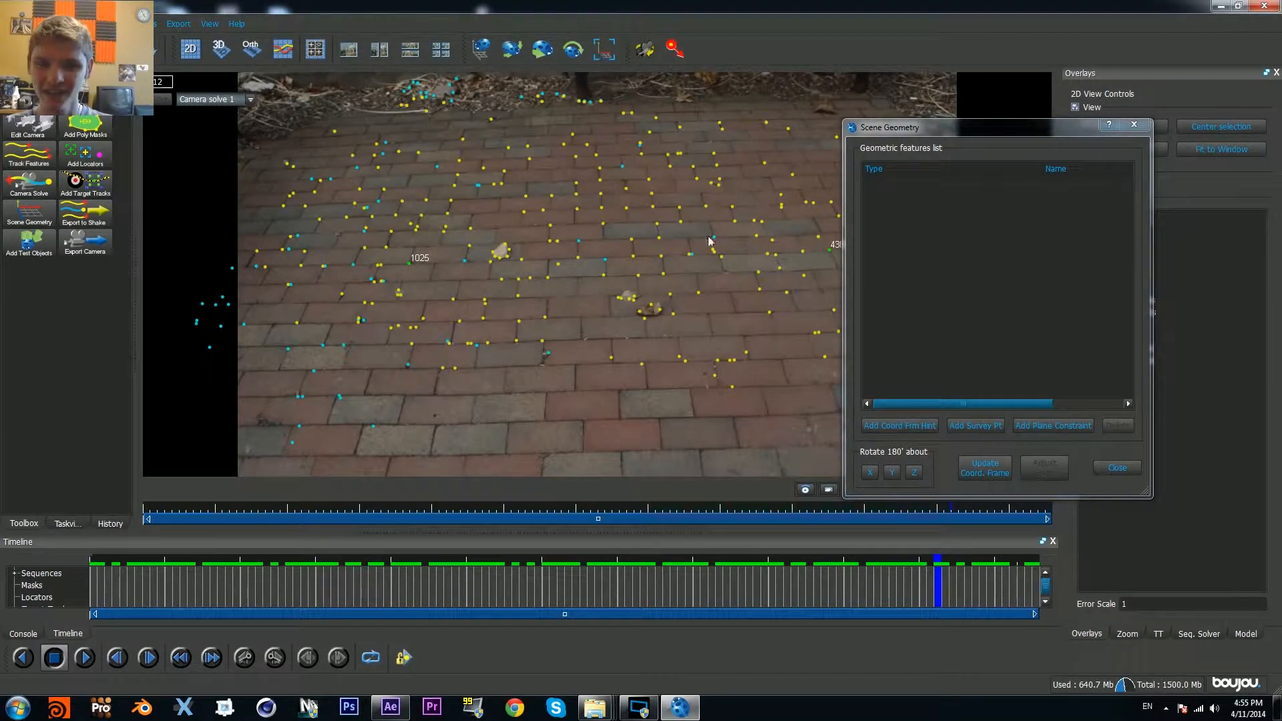
pyautogui.click(898, 426)
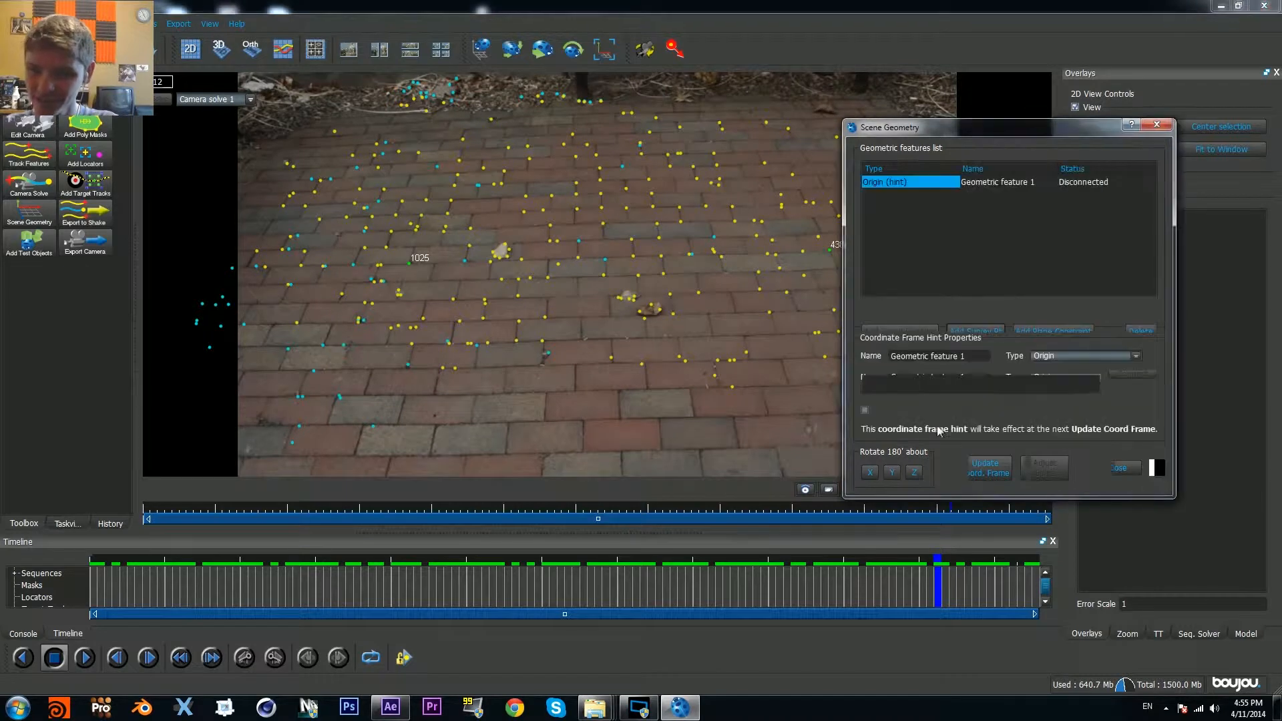
pyautogui.click(1070, 376)
pyautogui.click(1059, 403)
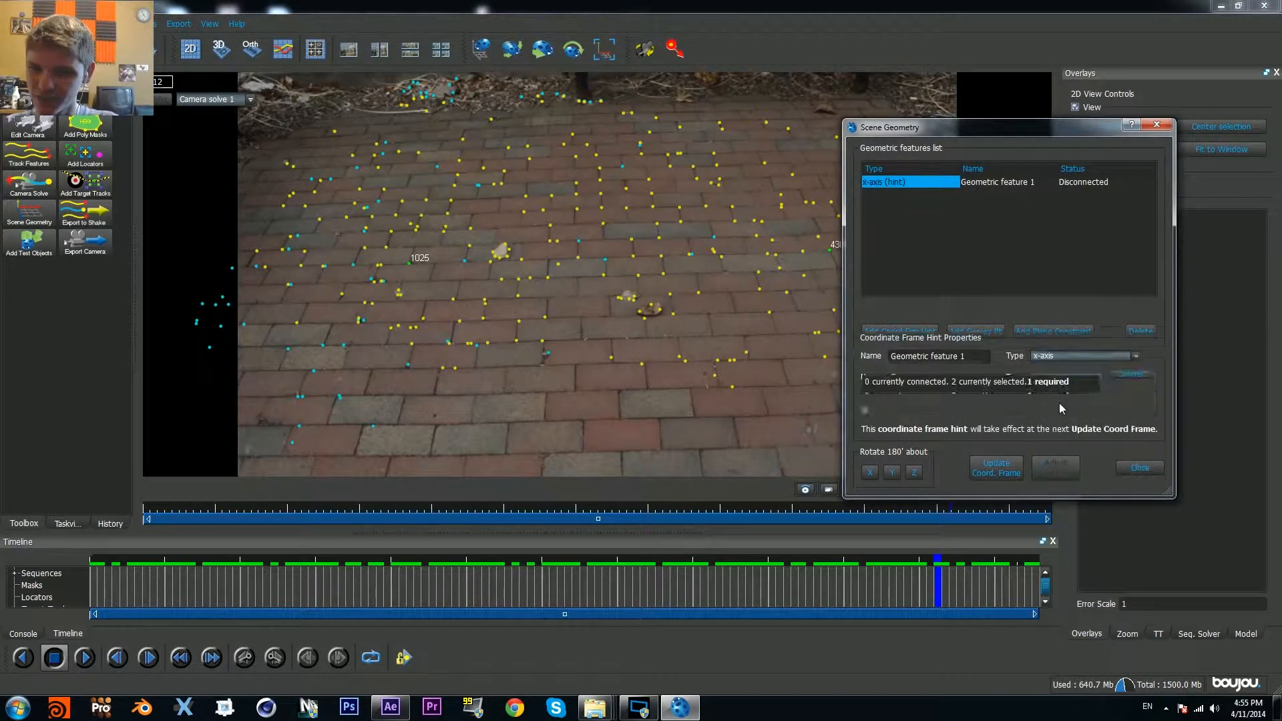
pyautogui.click(1124, 409)
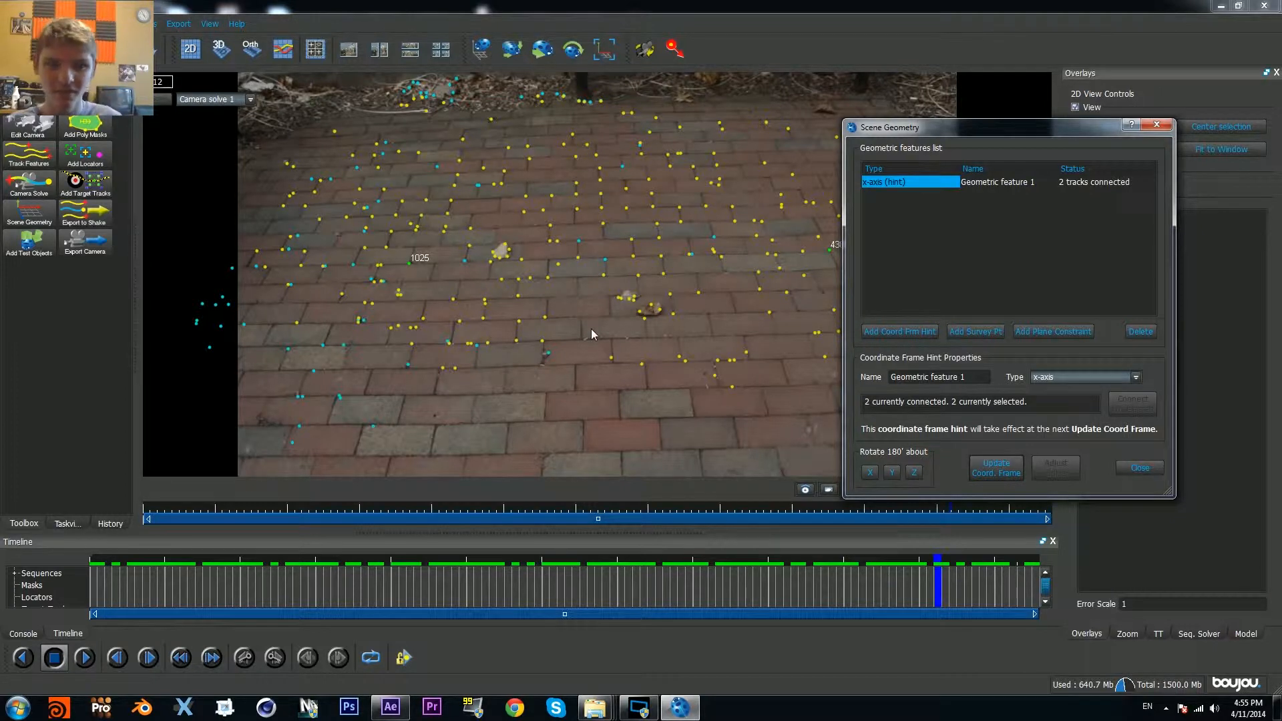
# Step: Add a z-axis coordinate frame hint connected to tracks 1144 and 6078 along the bricks' depth direction, and close Scene Geometry
pyautogui.click(573, 135)
pyautogui.keyDown('shift'); pyautogui.click(578, 258); pyautogui.keyUp('shift')
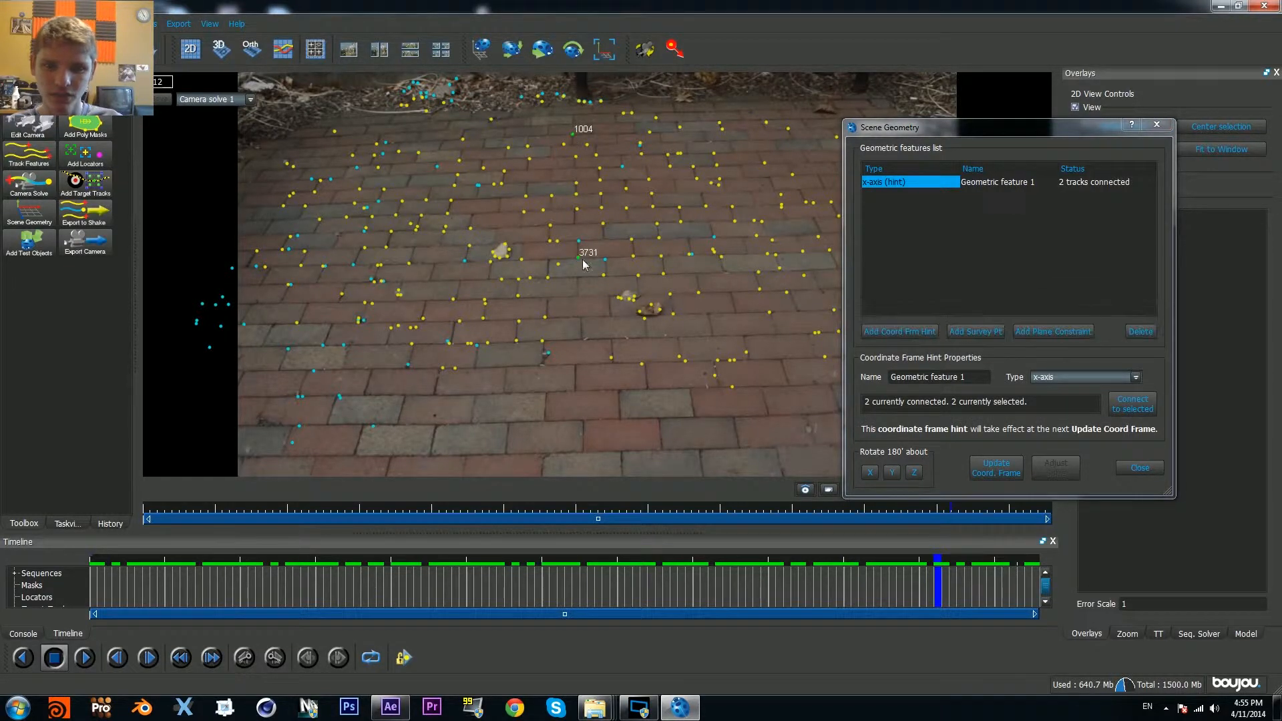
pyautogui.click(667, 152)
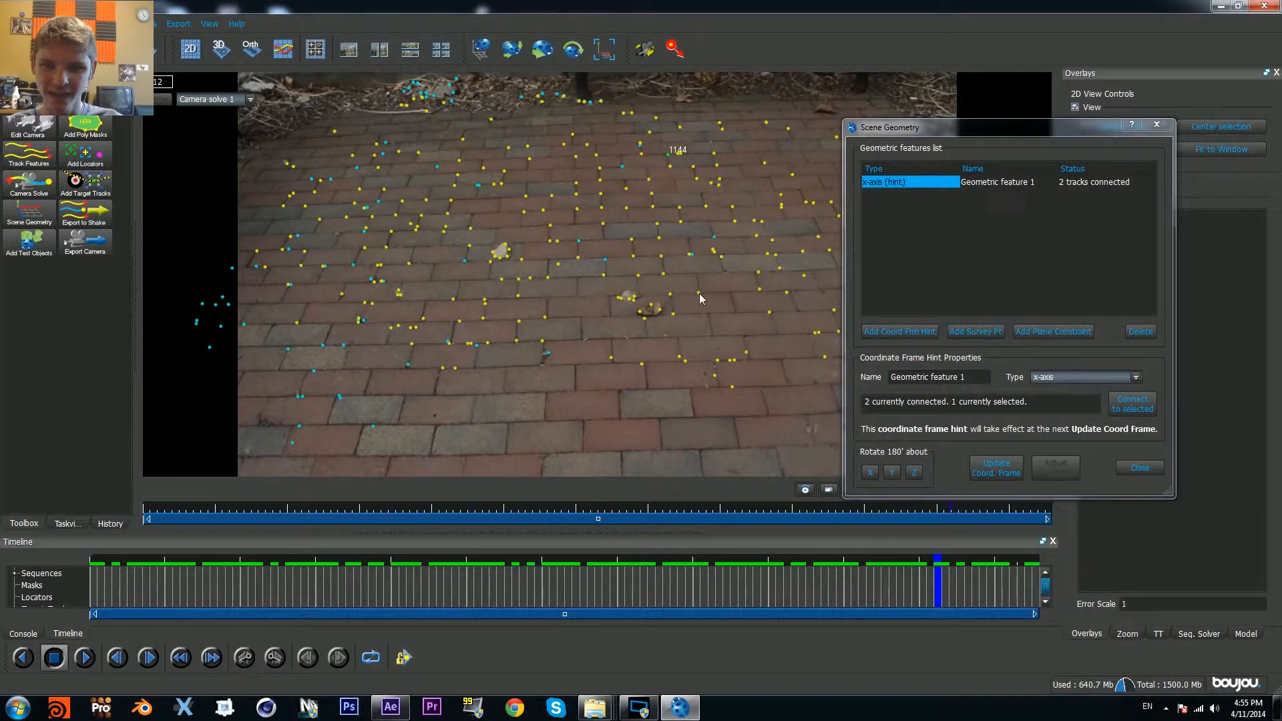
pyautogui.click(908, 335)
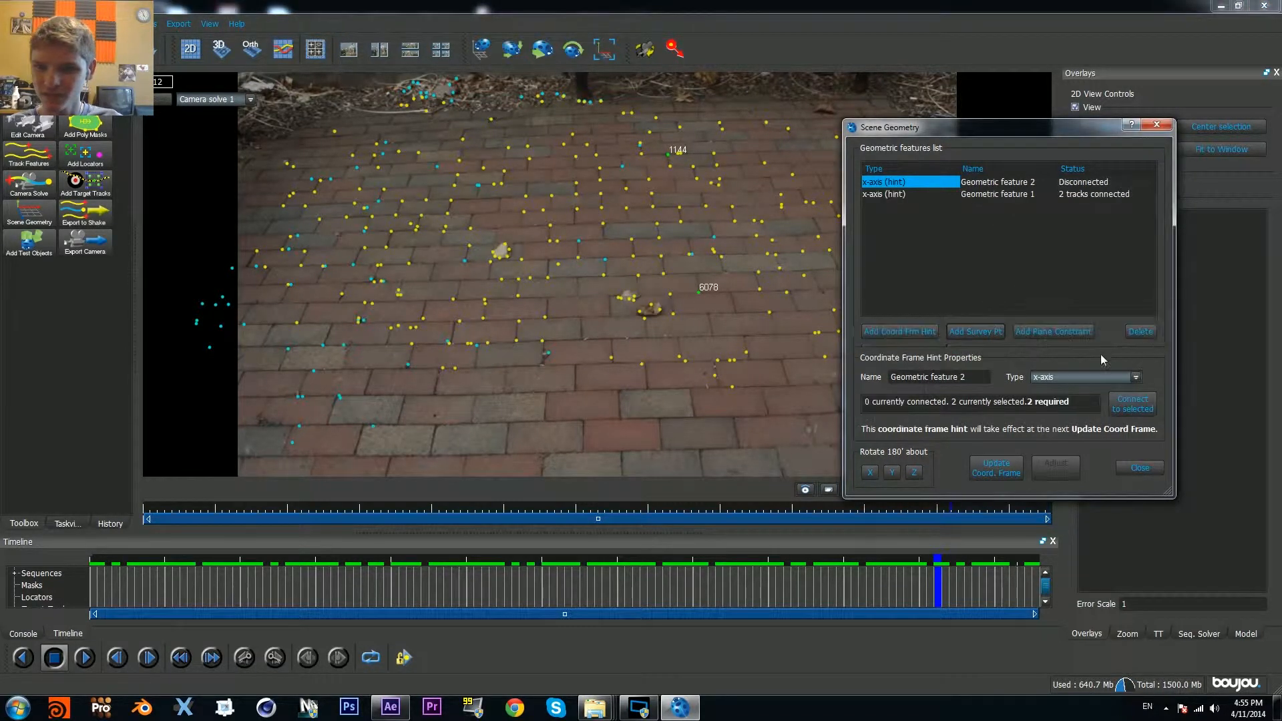
pyautogui.click(1094, 377)
pyautogui.click(1062, 421)
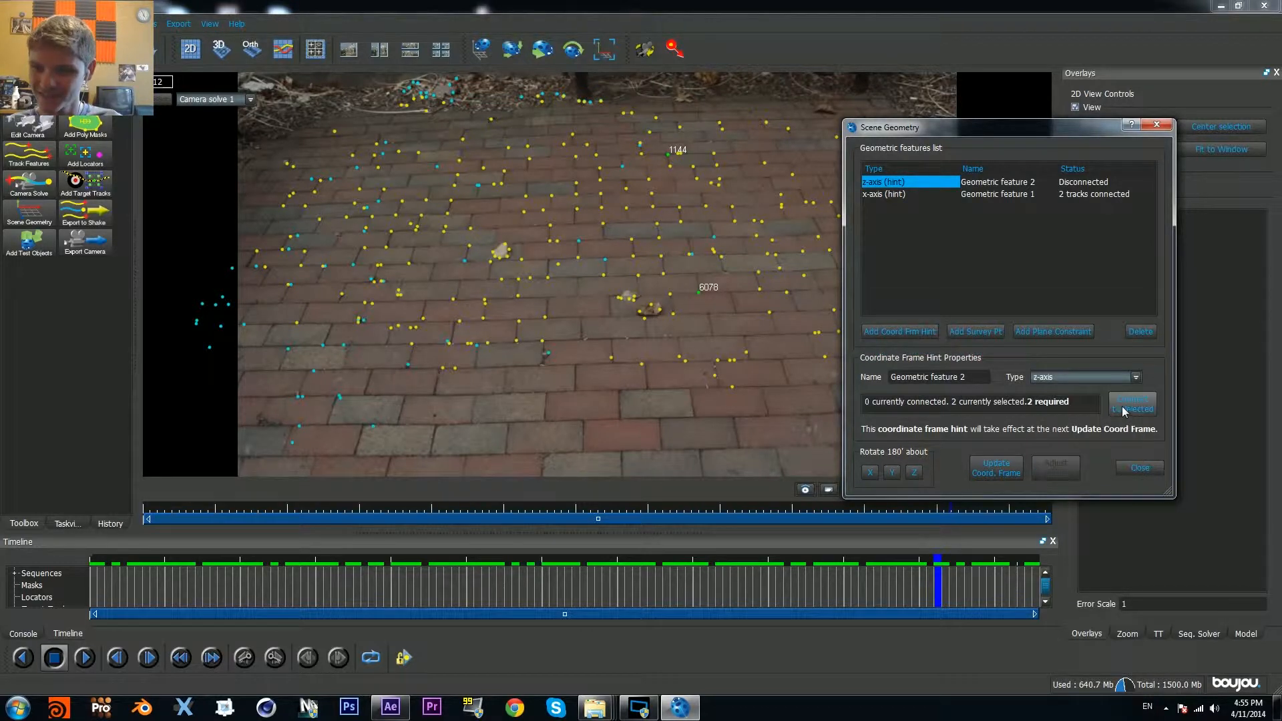
pyautogui.click(1130, 404)
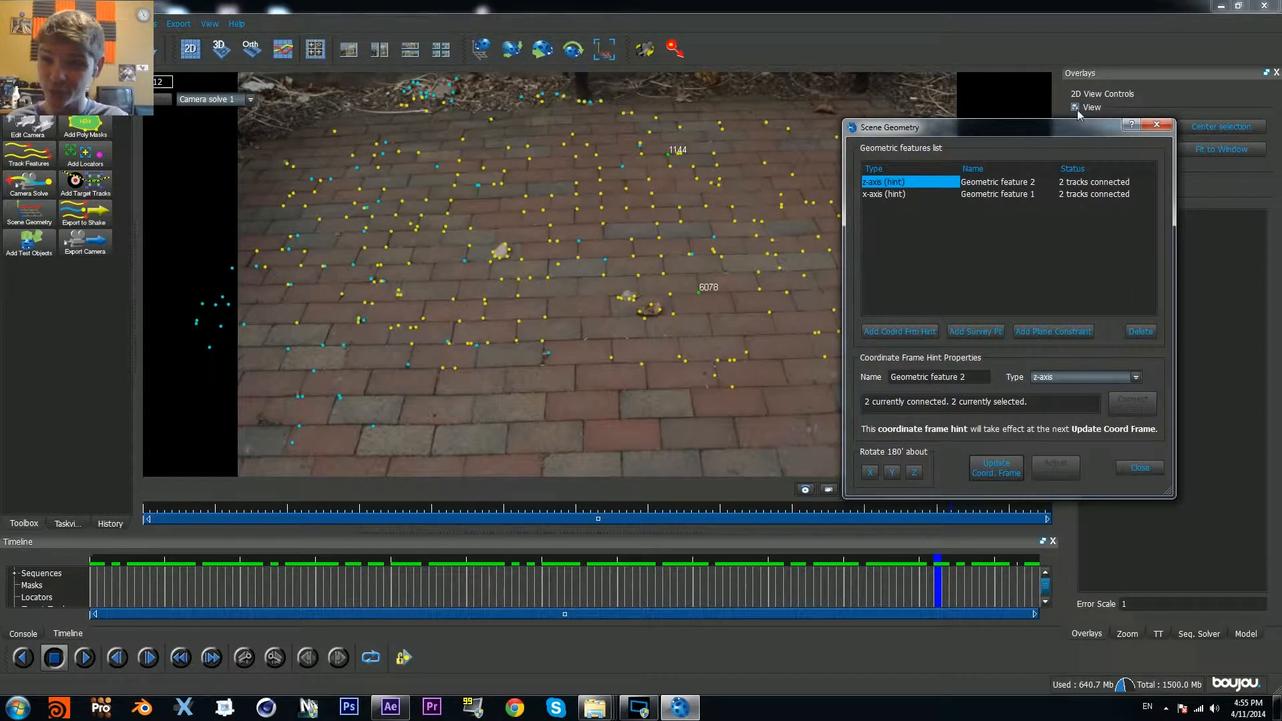
pyautogui.moveTo(1052, 134); pyautogui.dragTo(677, 138)
pyautogui.click(784, 124)
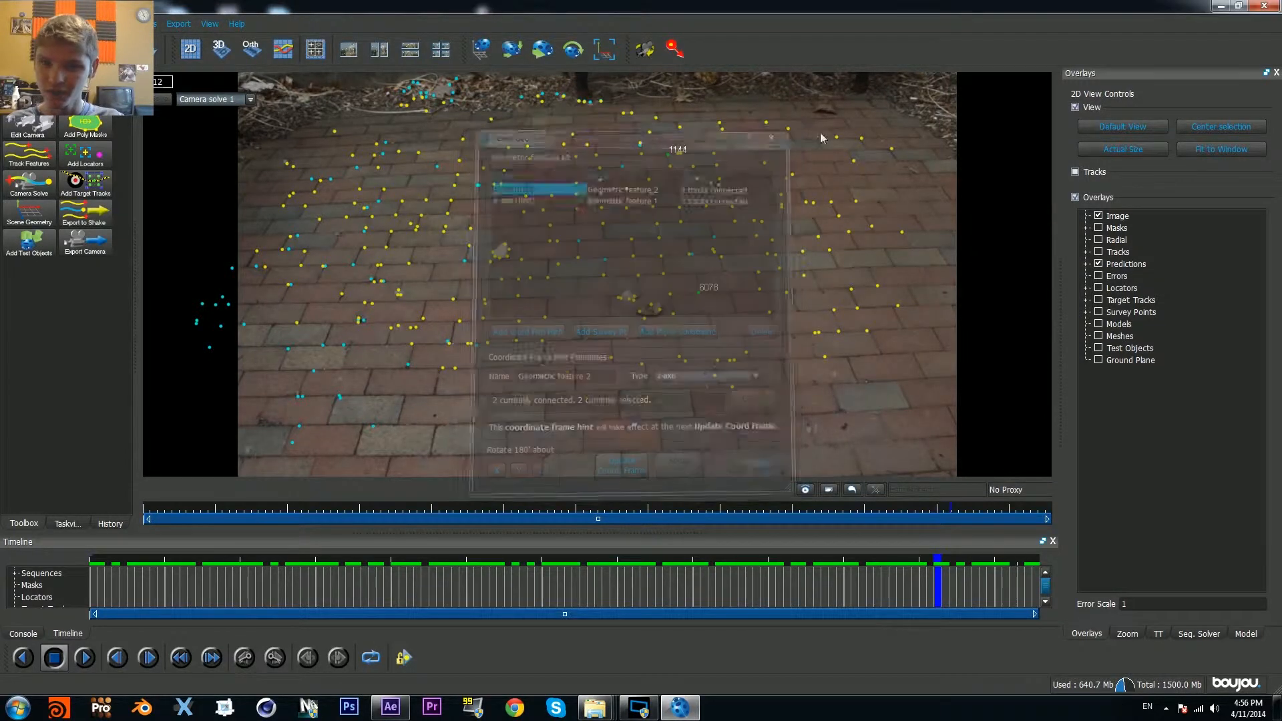
# Step: Show the Ground Plane overlay and play through the sequence to check its alignment, returning to the first frame
pyautogui.click(1099, 361)
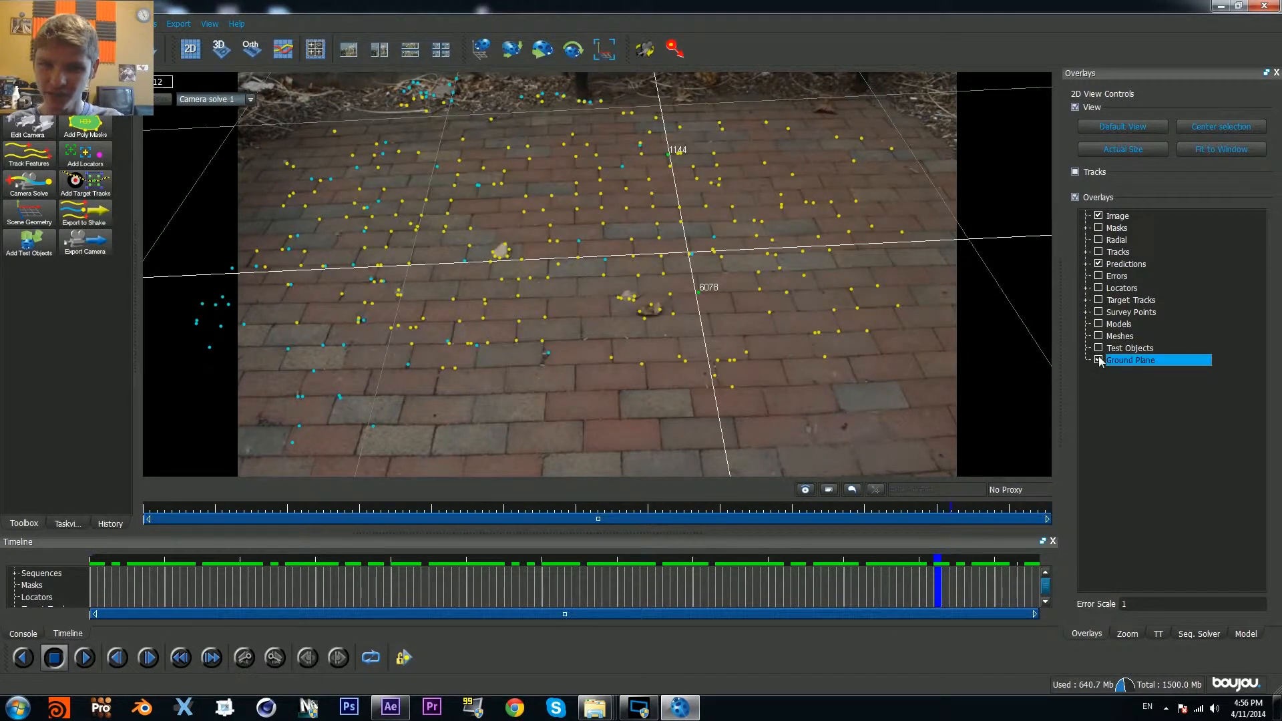
pyautogui.moveTo(870, 560); pyautogui.dragTo(0, 573)
pyautogui.press('space')
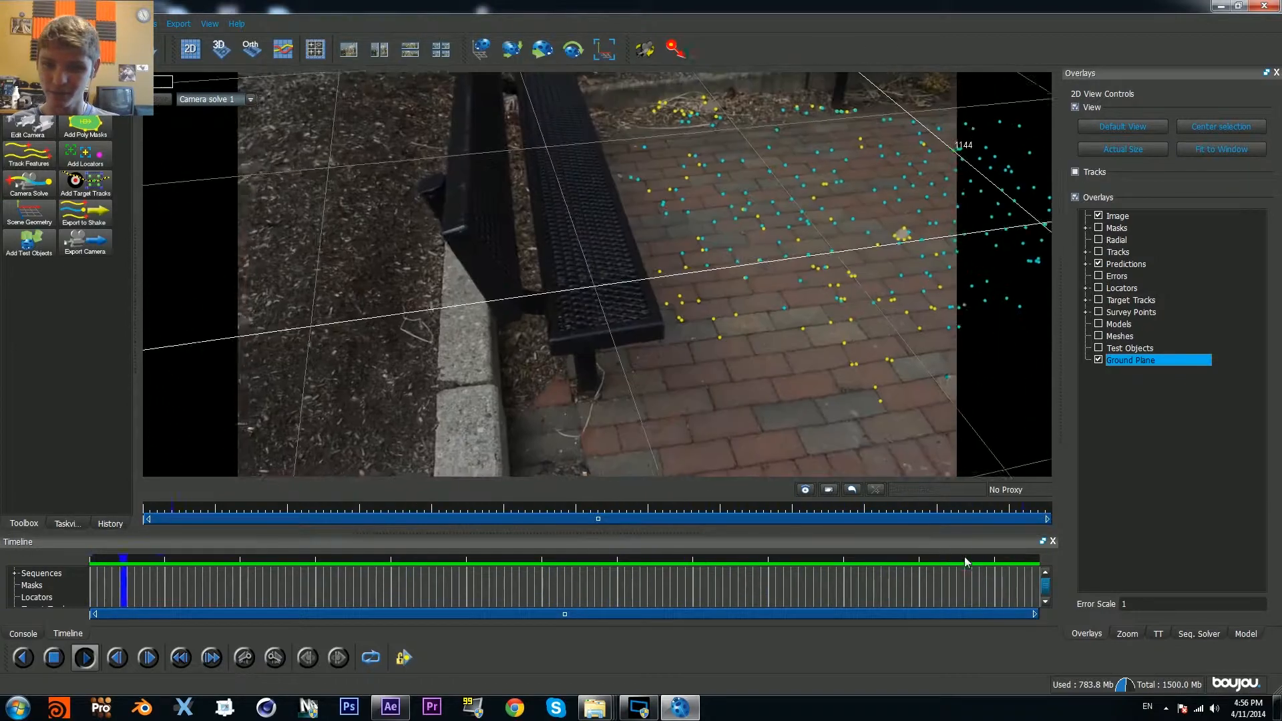
pyautogui.click(559, 564)
pyautogui.moveTo(559, 564); pyautogui.dragTo(144, 494)
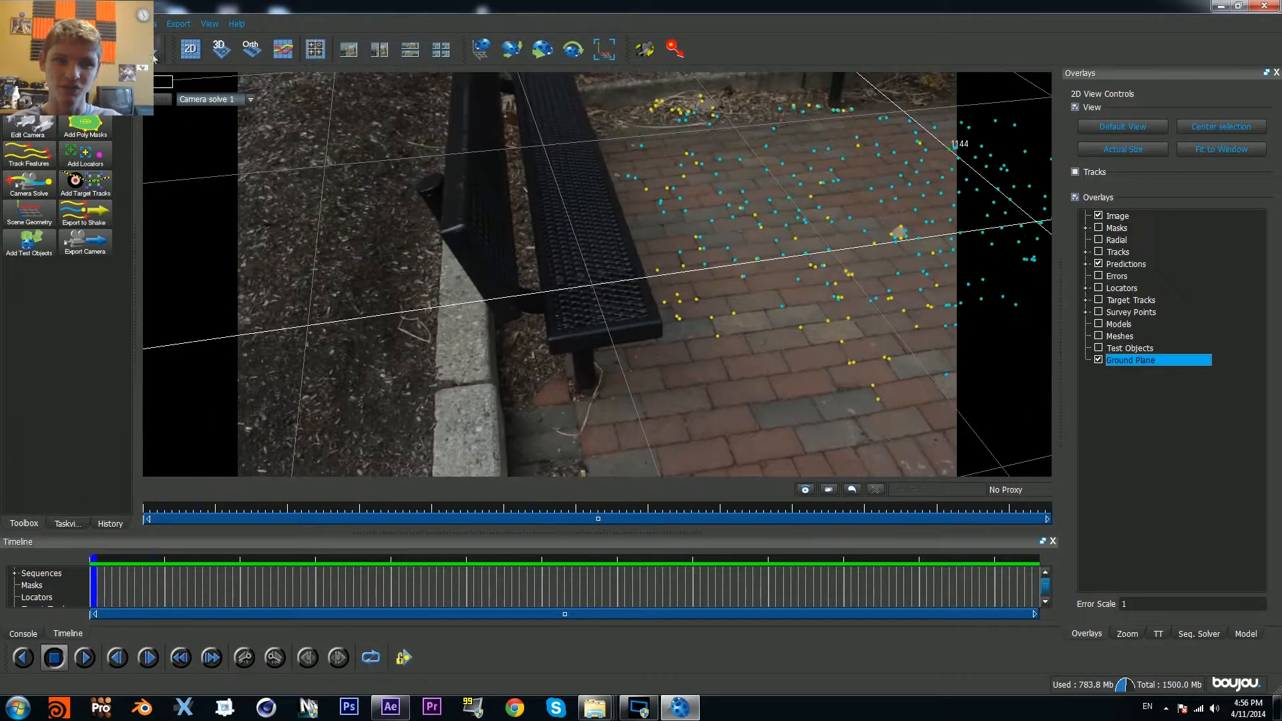
# Step: Start a camera solve export with the filename Bench Track in the Set Extension Tutorial folder on the desktop
pyautogui.click(180, 24)
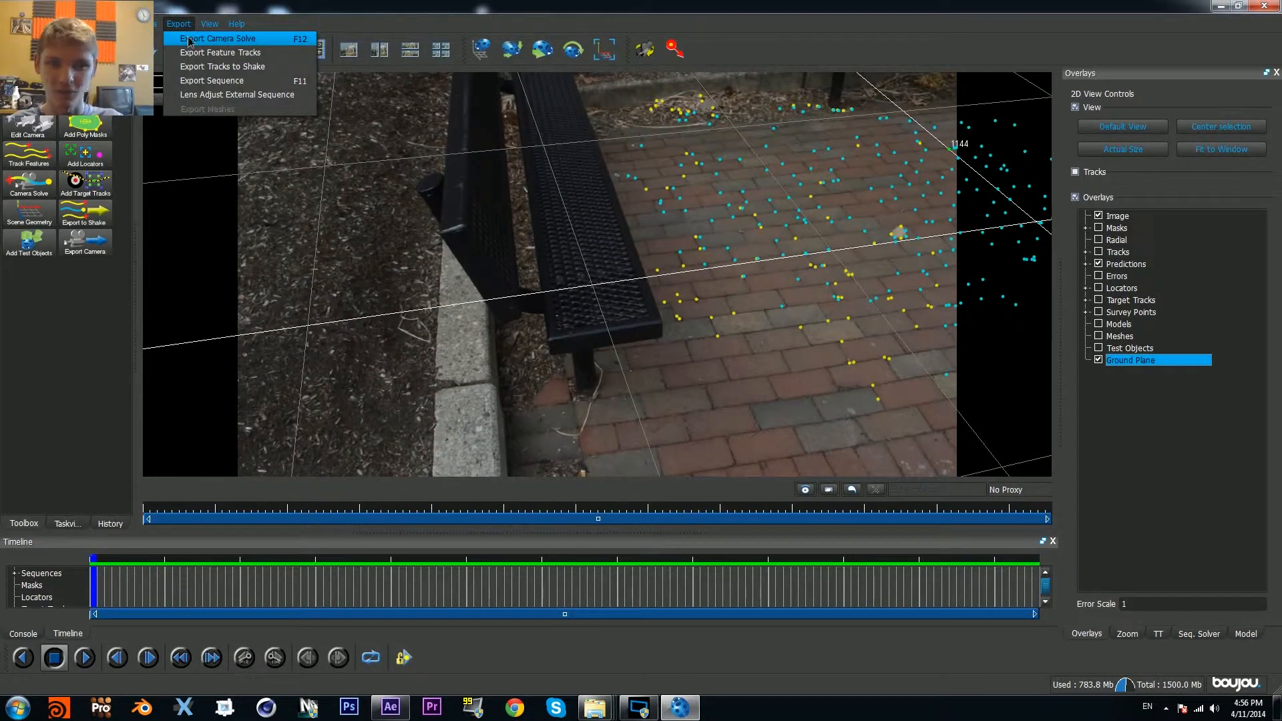
pyautogui.click(187, 39)
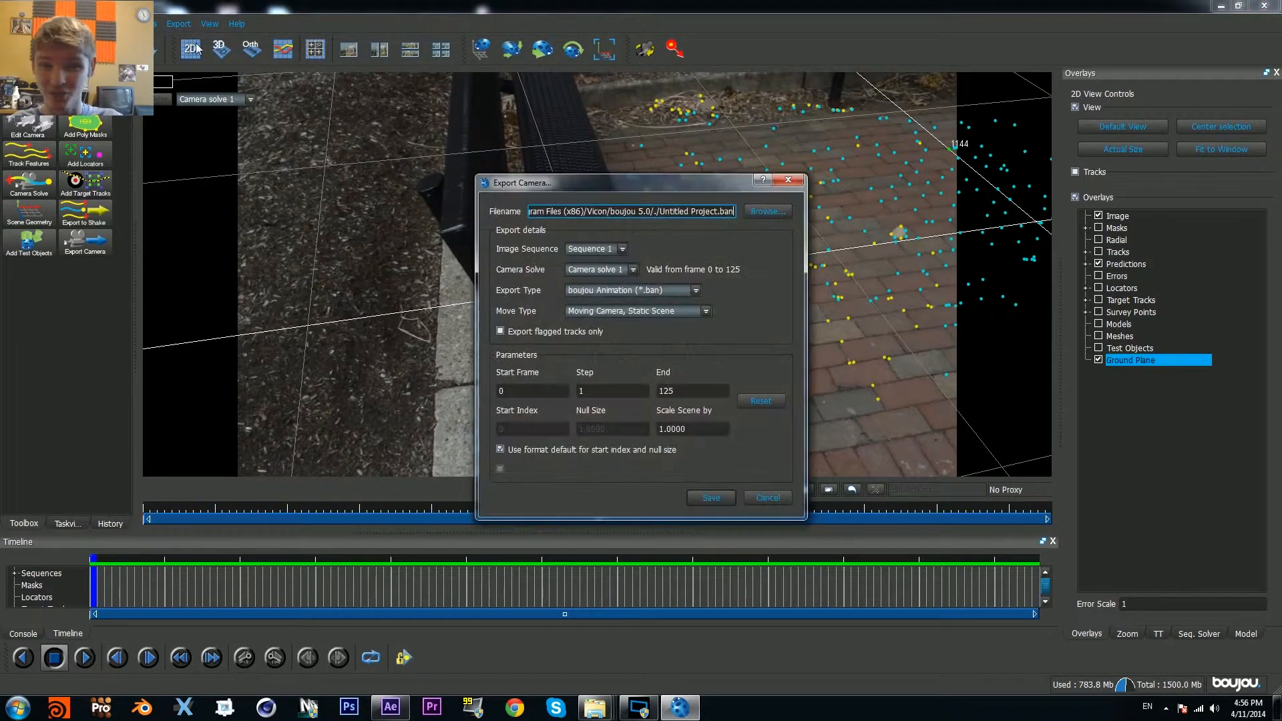
pyautogui.click(767, 211)
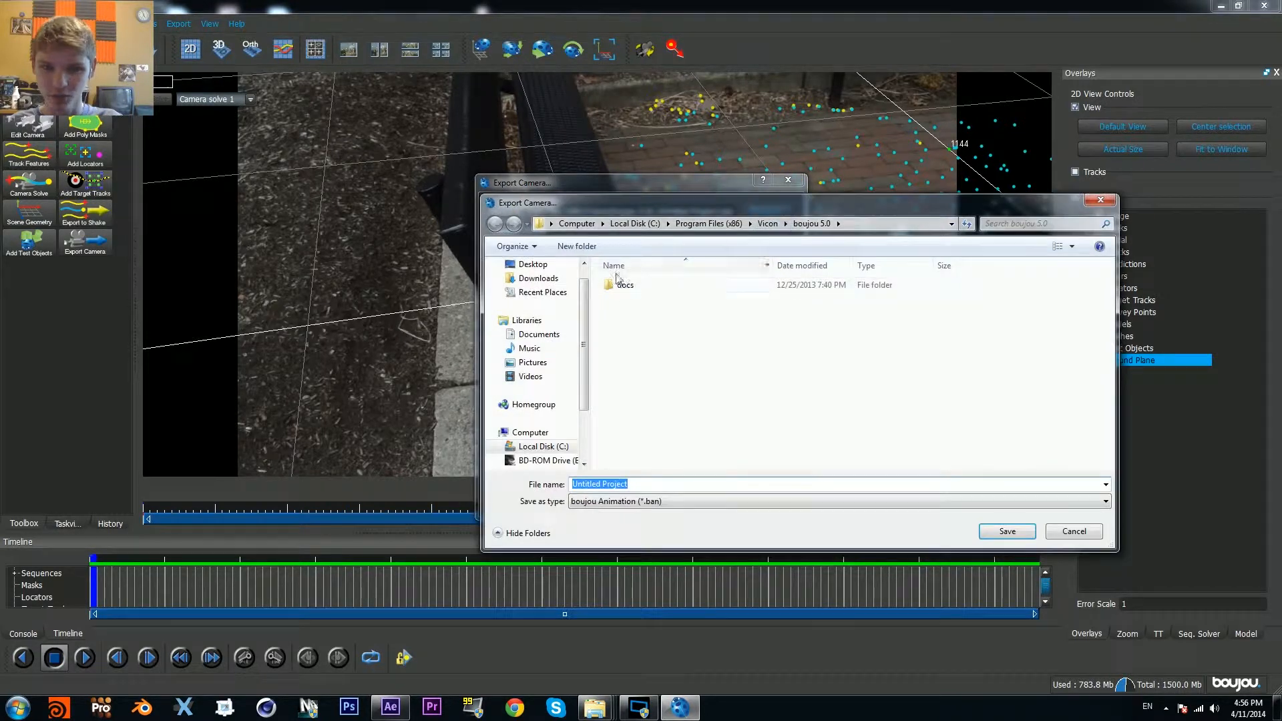
pyautogui.click(530, 265)
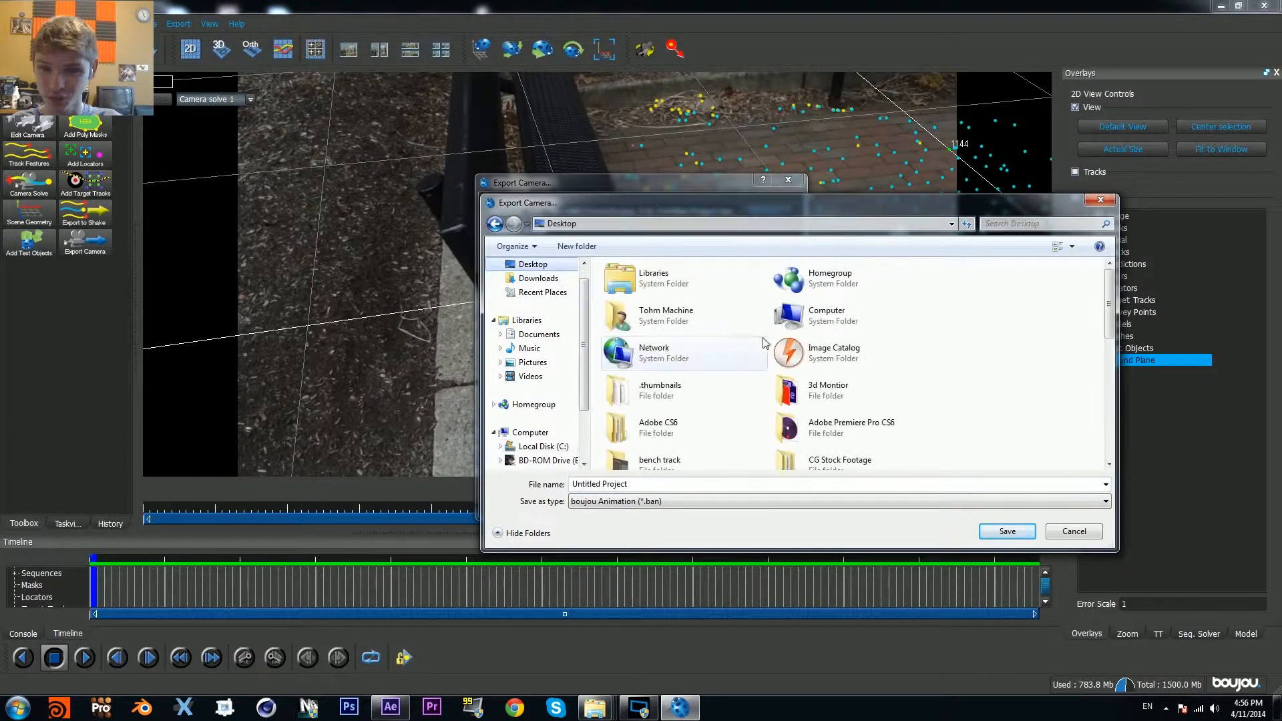
pyautogui.scroll(-10, 1038, 380)
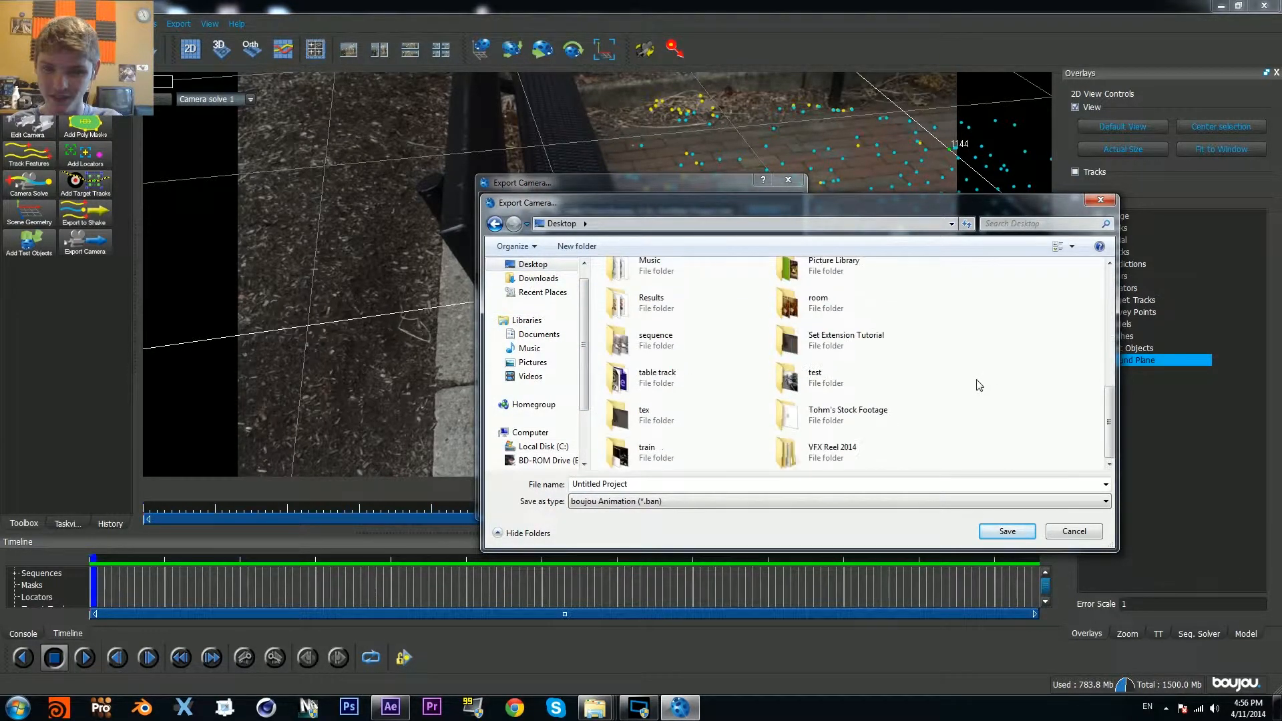
pyautogui.doubleClick(844, 338)
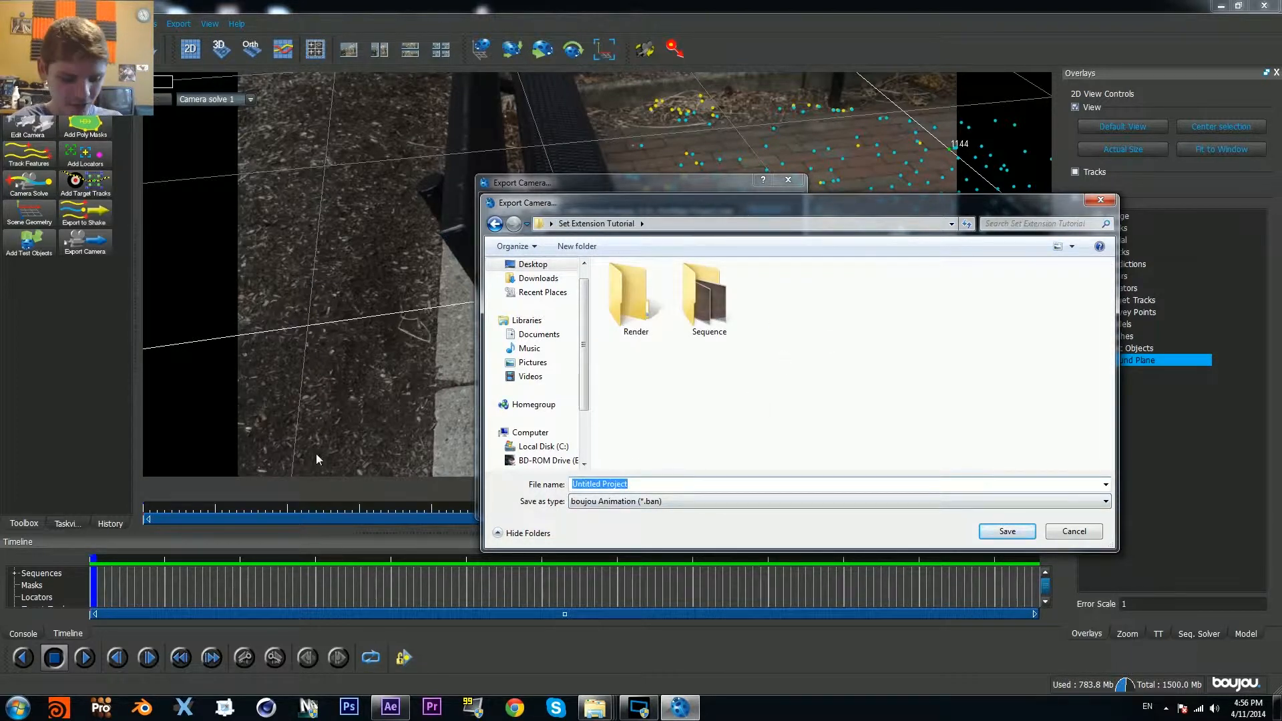
pyautogui.write('Bench Track')
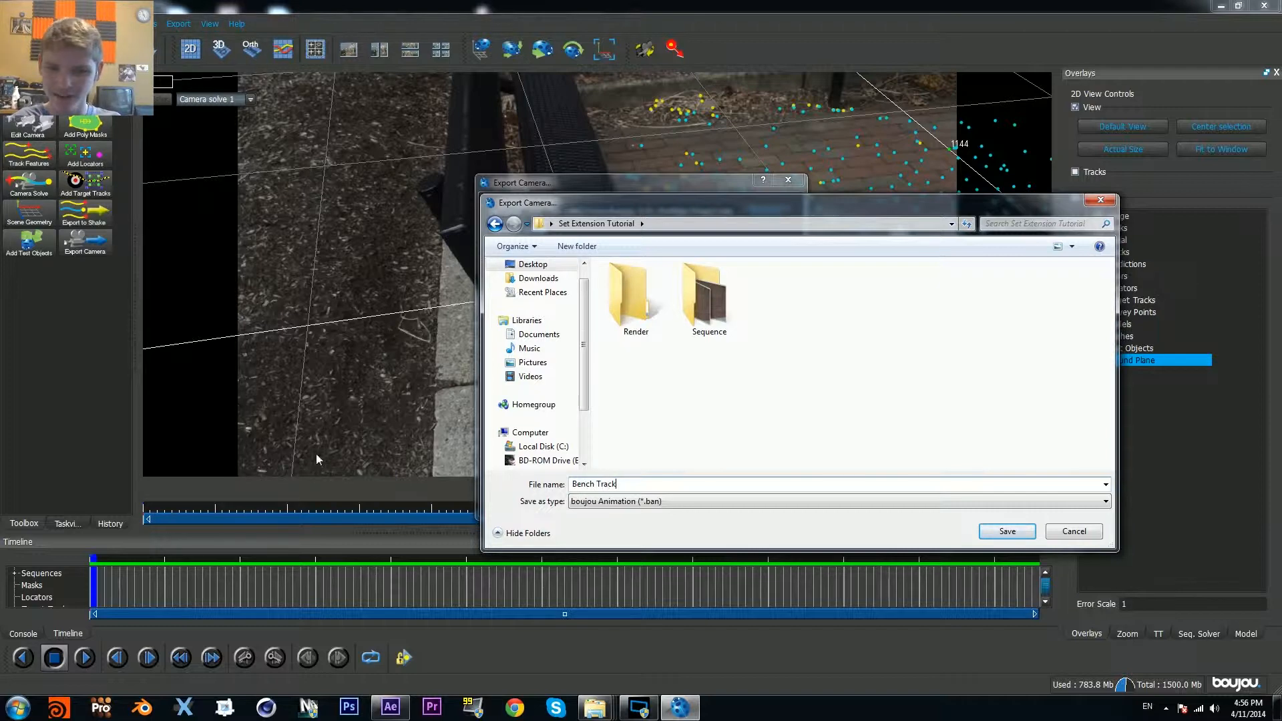
pyautogui.press('Return')
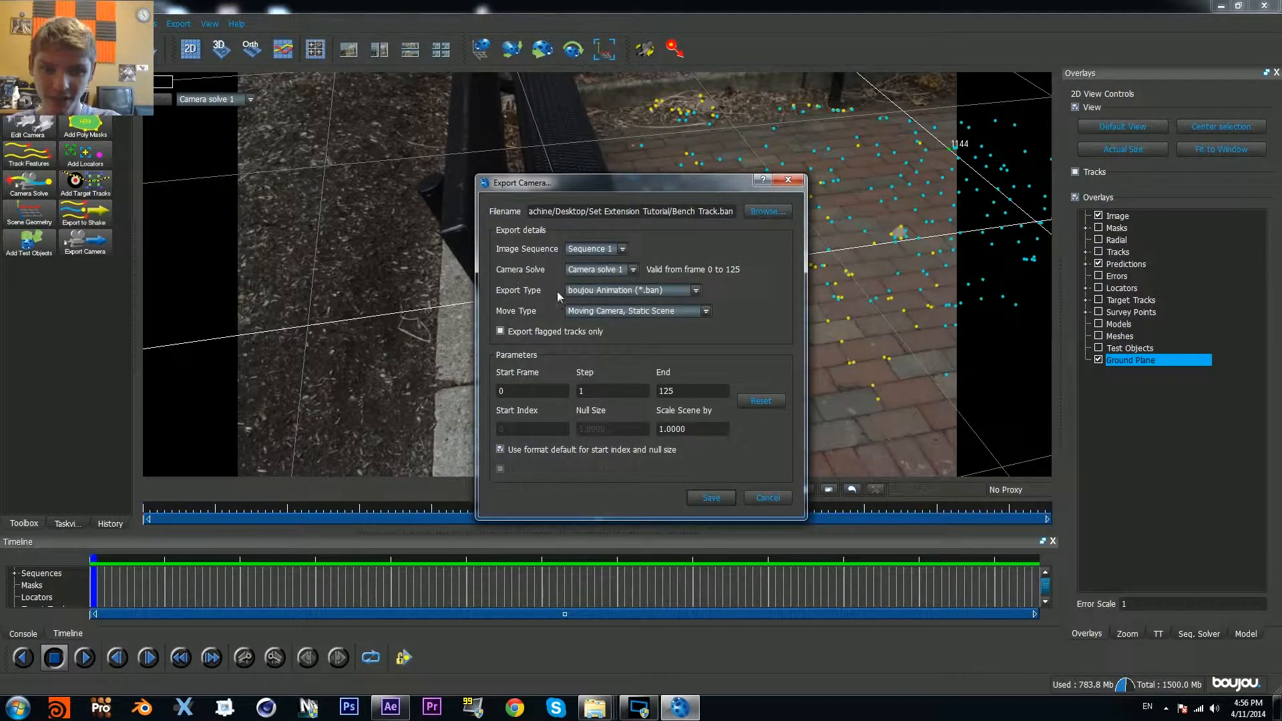
# Step: Set the export type to Cinema 4D (*.c4d) and the scene scale to 100, and save the camera export
pyautogui.click(603, 294)
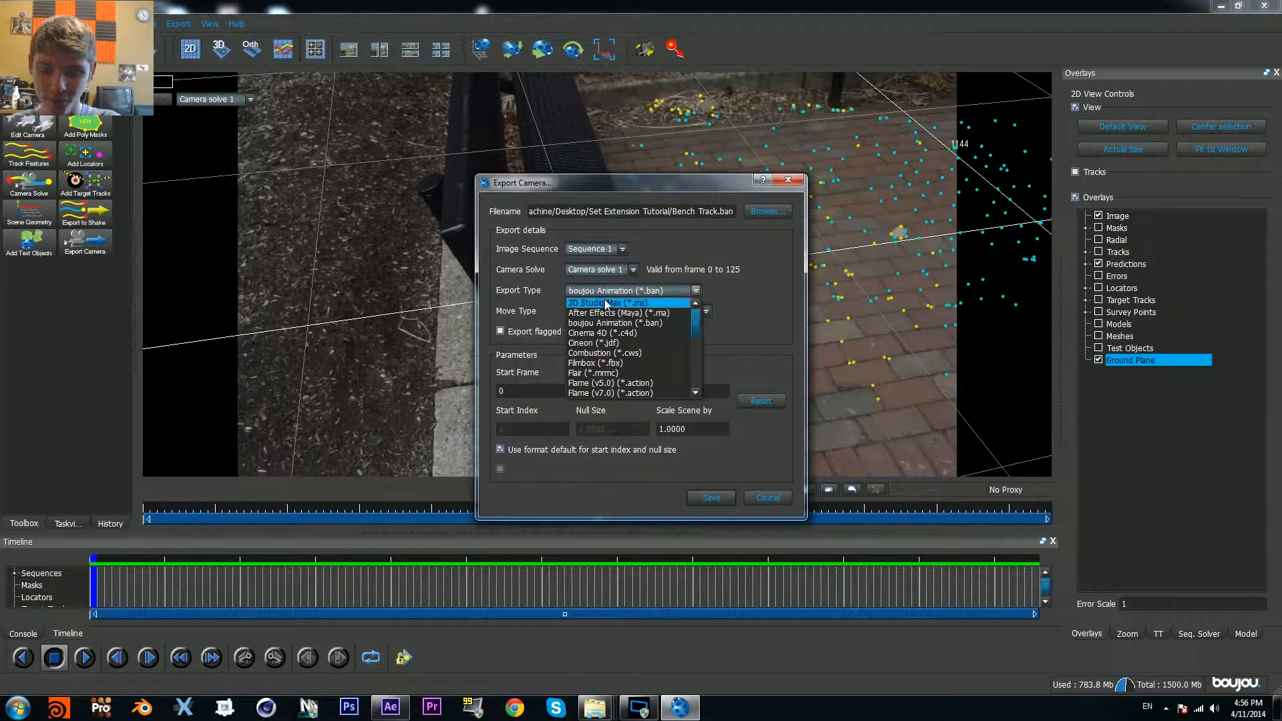
pyautogui.click(628, 333)
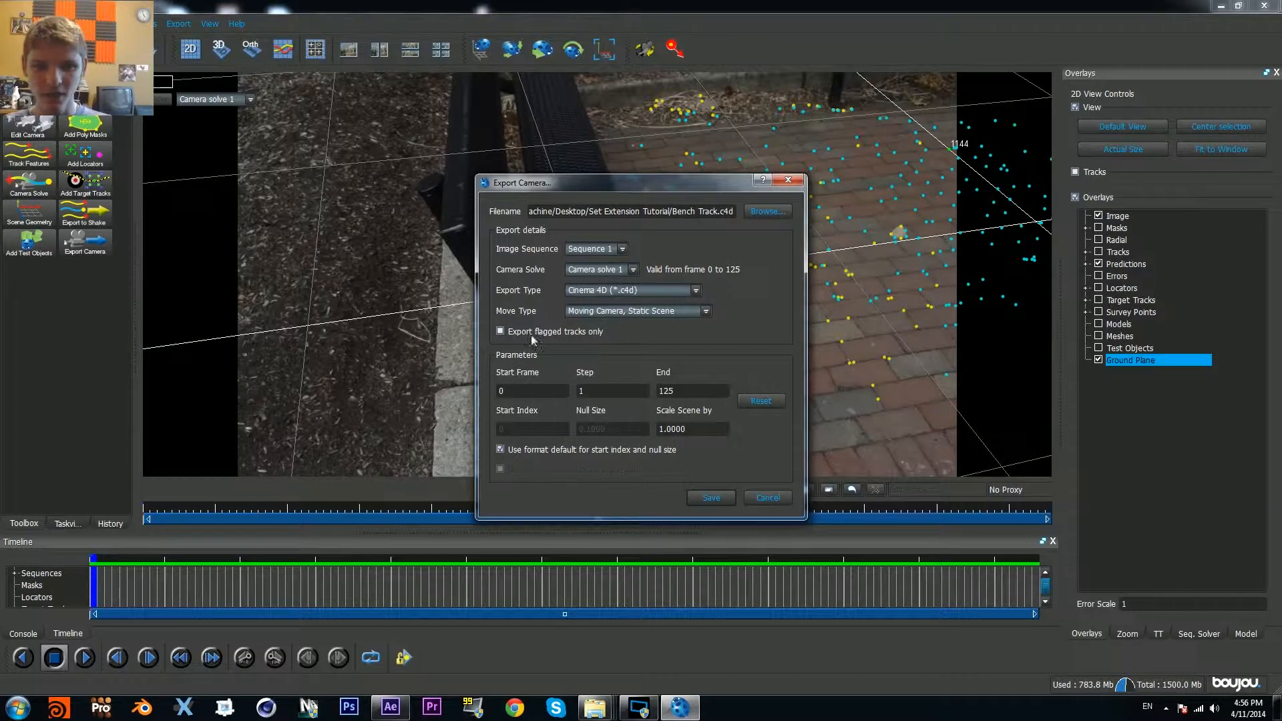
pyautogui.click(700, 428)
pyautogui.doubleClick(700, 429)
pyautogui.write('100')
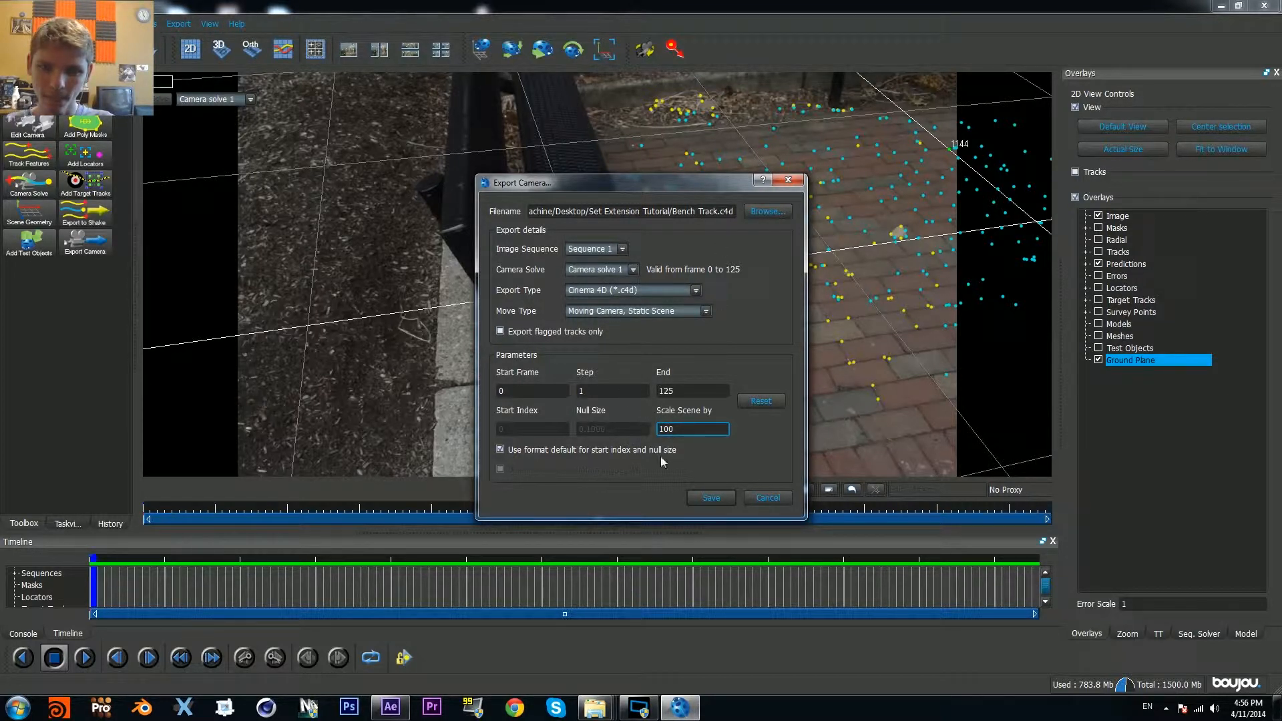
pyautogui.click(701, 499)
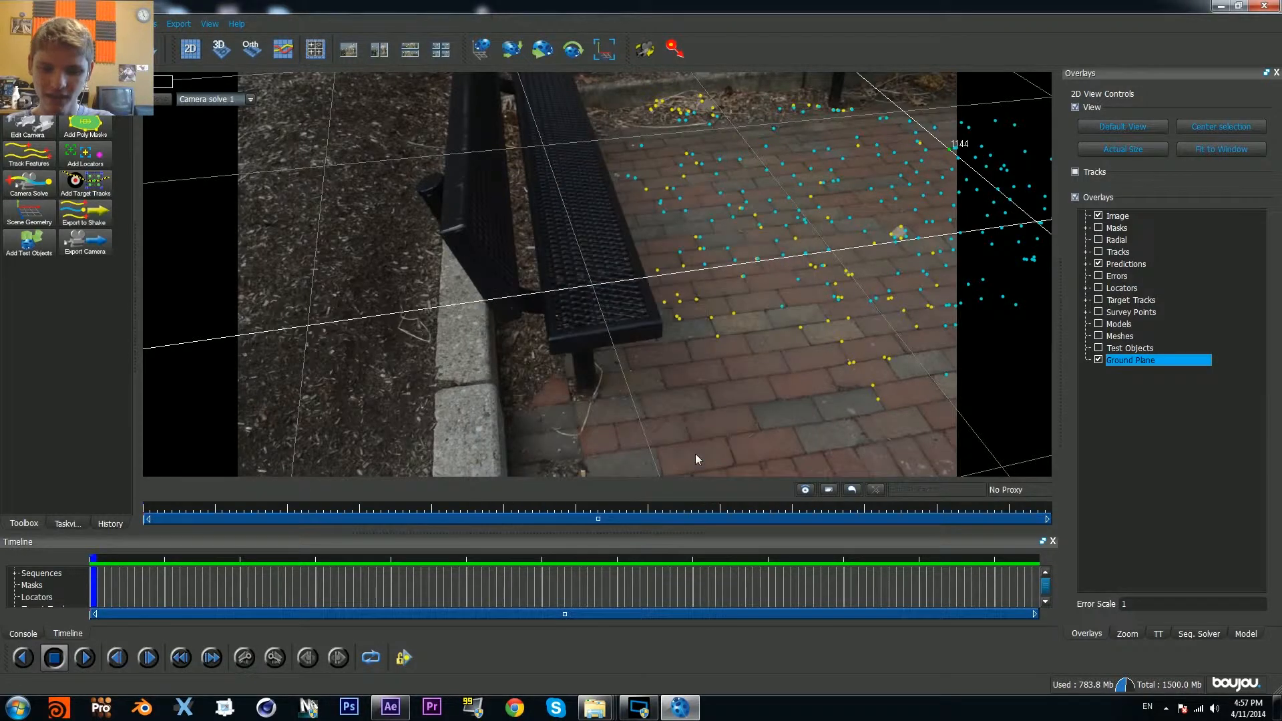
# Step: Open the exported Bench Track file from the Set Extension Tutorial folder in Notepad, maximize it and look through its contents
pyautogui.moveTo(595, 707)
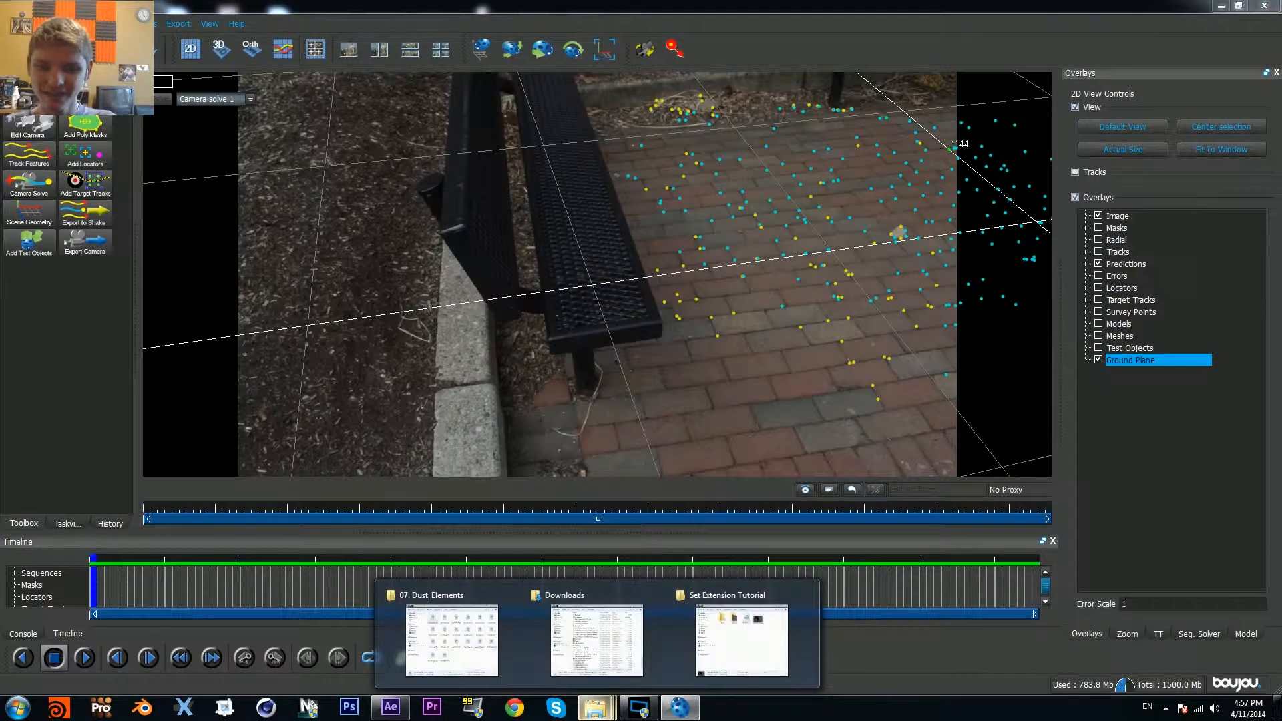
pyautogui.click(683, 655)
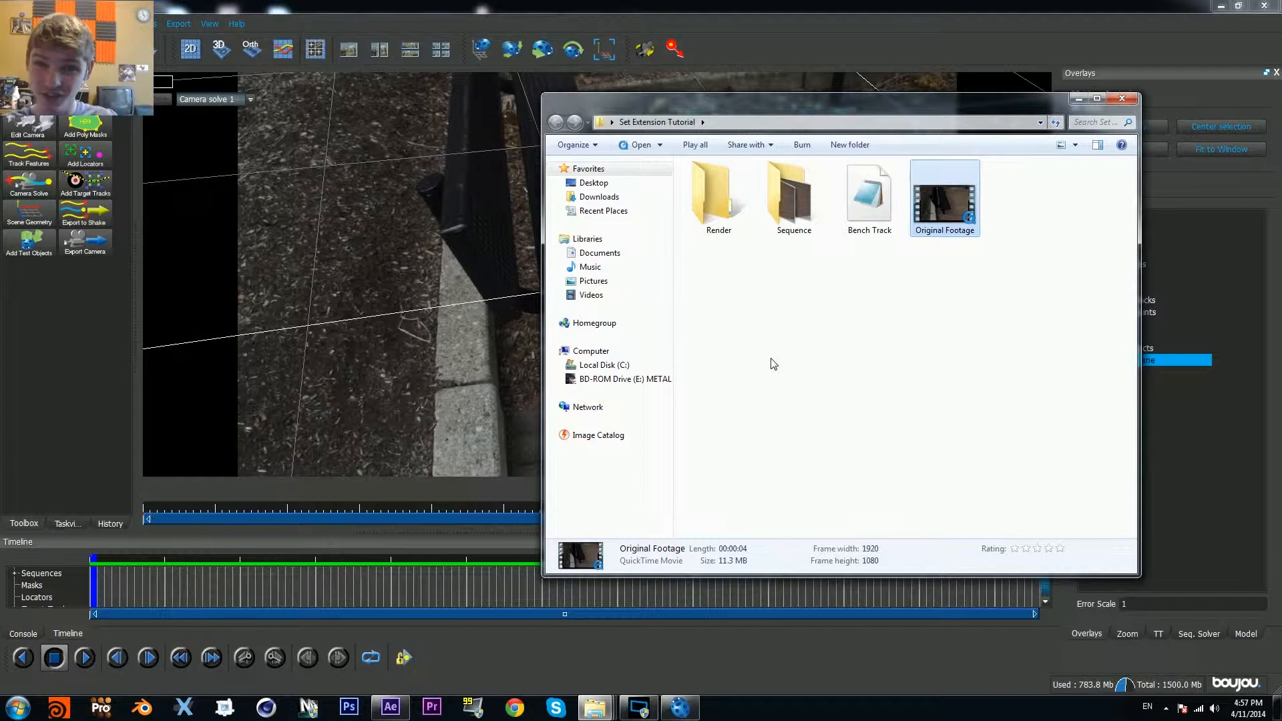
pyautogui.click(860, 208)
pyautogui.rightClick(860, 208)
pyautogui.moveTo(928, 245)
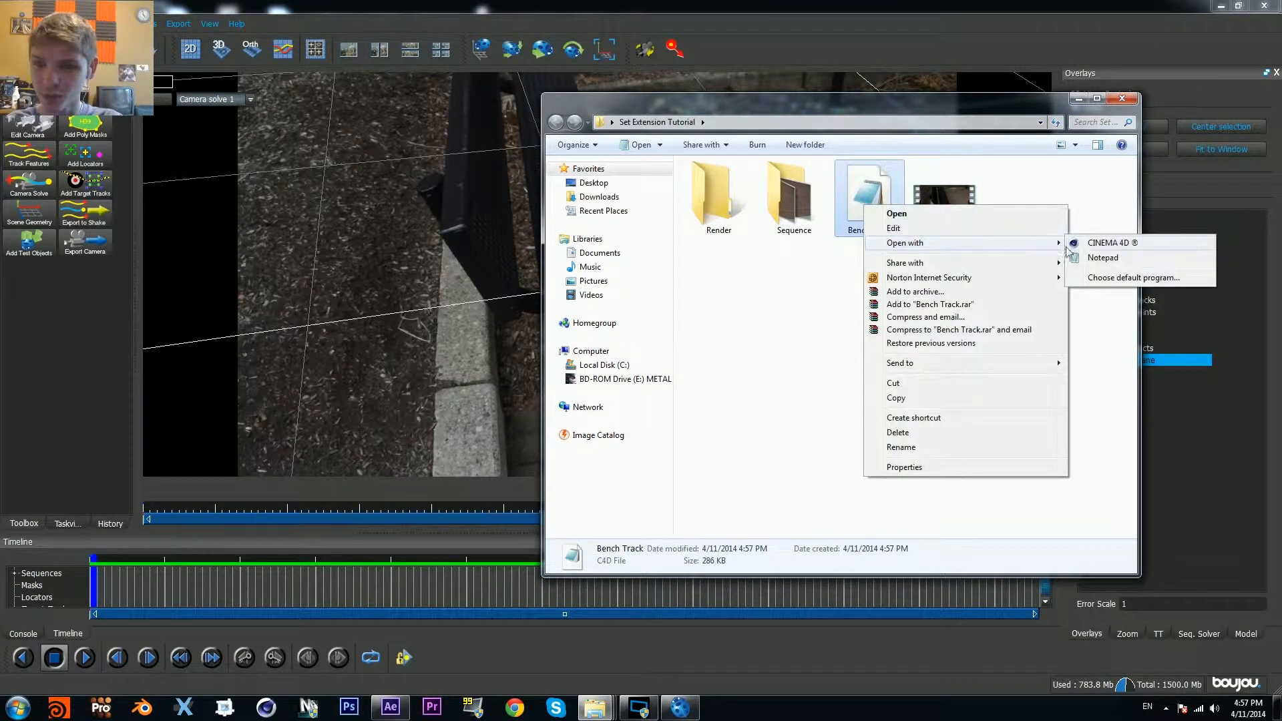
pyautogui.click(1102, 258)
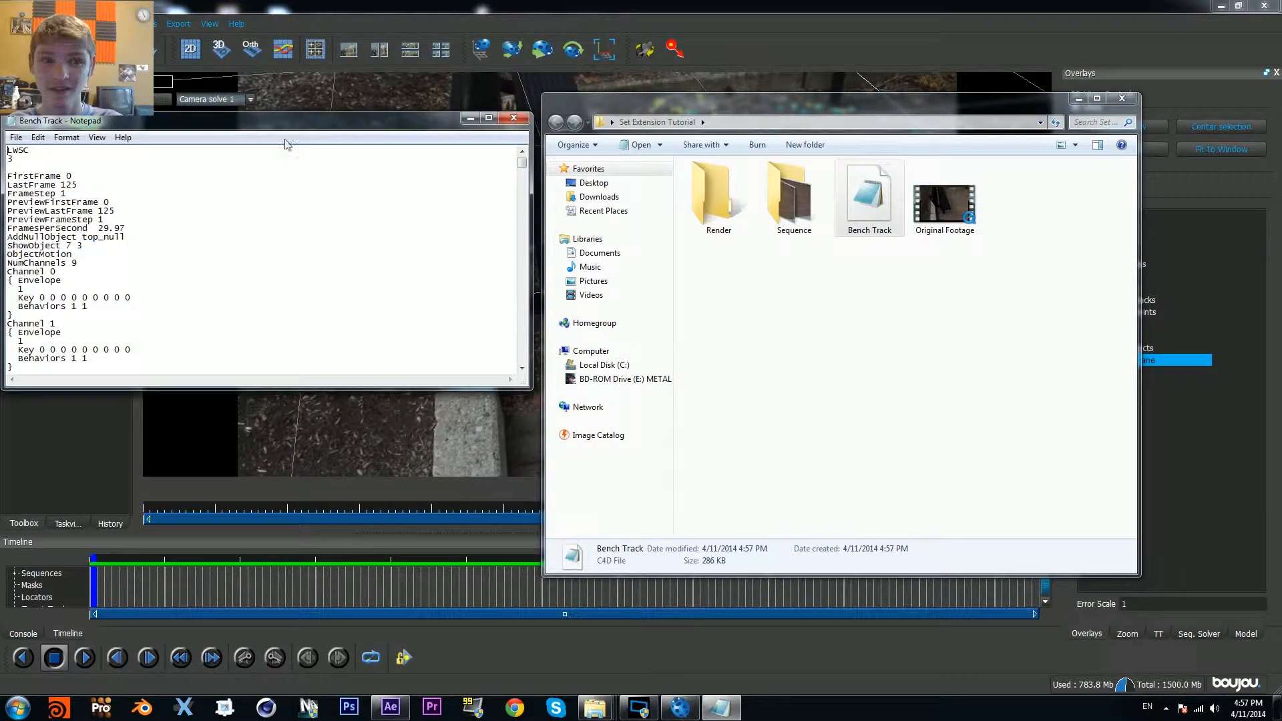
pyautogui.moveTo(298, 124); pyautogui.dragTo(613, 3)
pyautogui.scroll(-20, 249, 338)
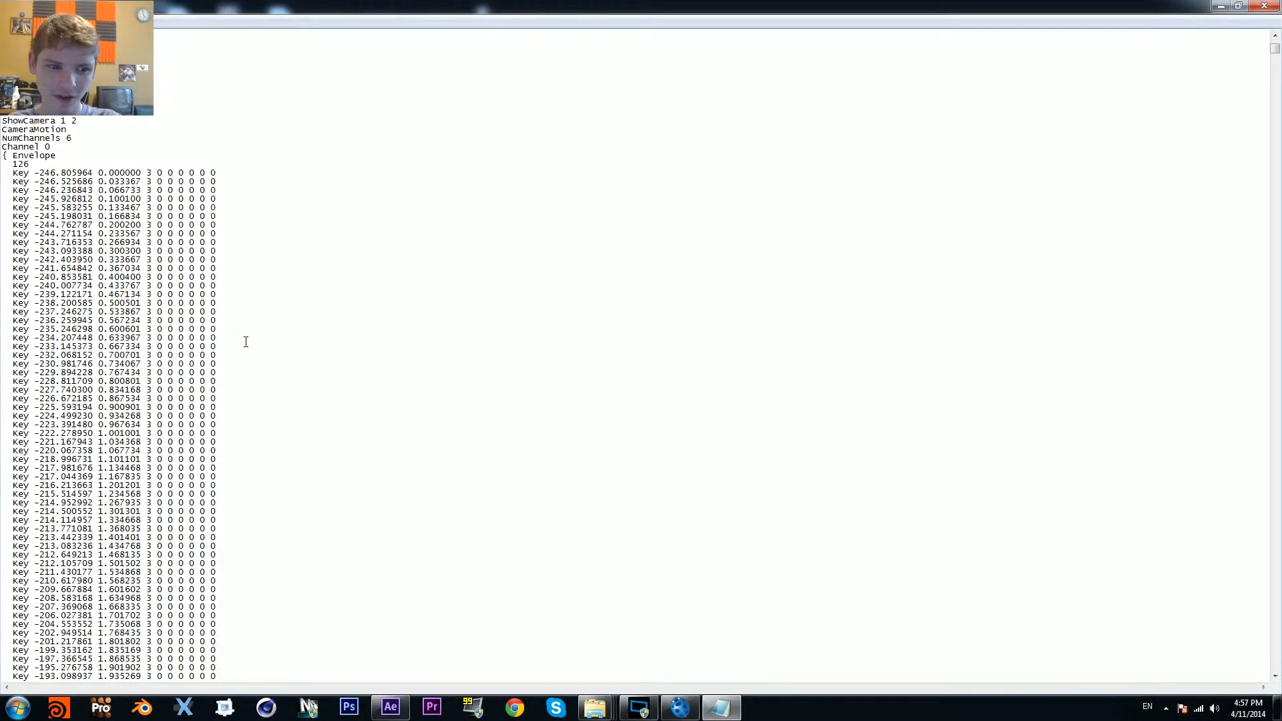
pyautogui.scroll(1, 245, 342)
pyautogui.scroll(19, 432, 388)
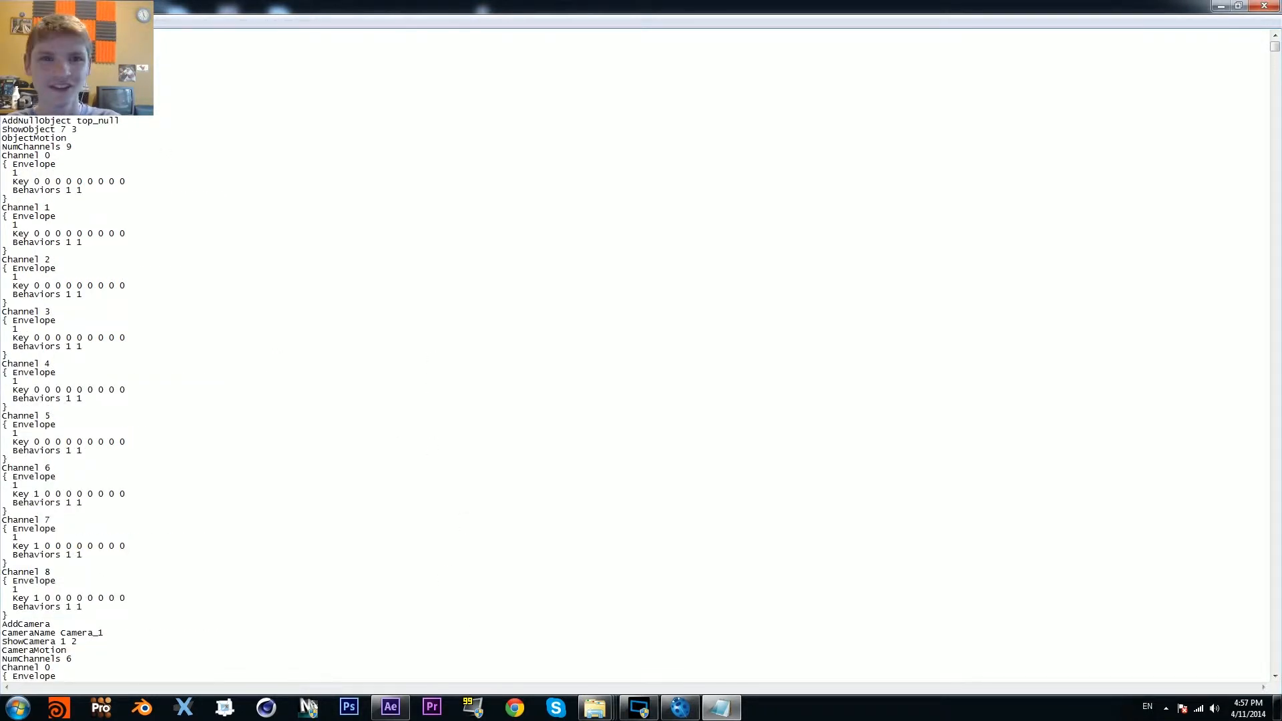
# Step: Replace every occurrence of "ParentItem 10000001" with "ParentItem 10000002" throughout the Bench Track file
pyautogui.click(30, 21)
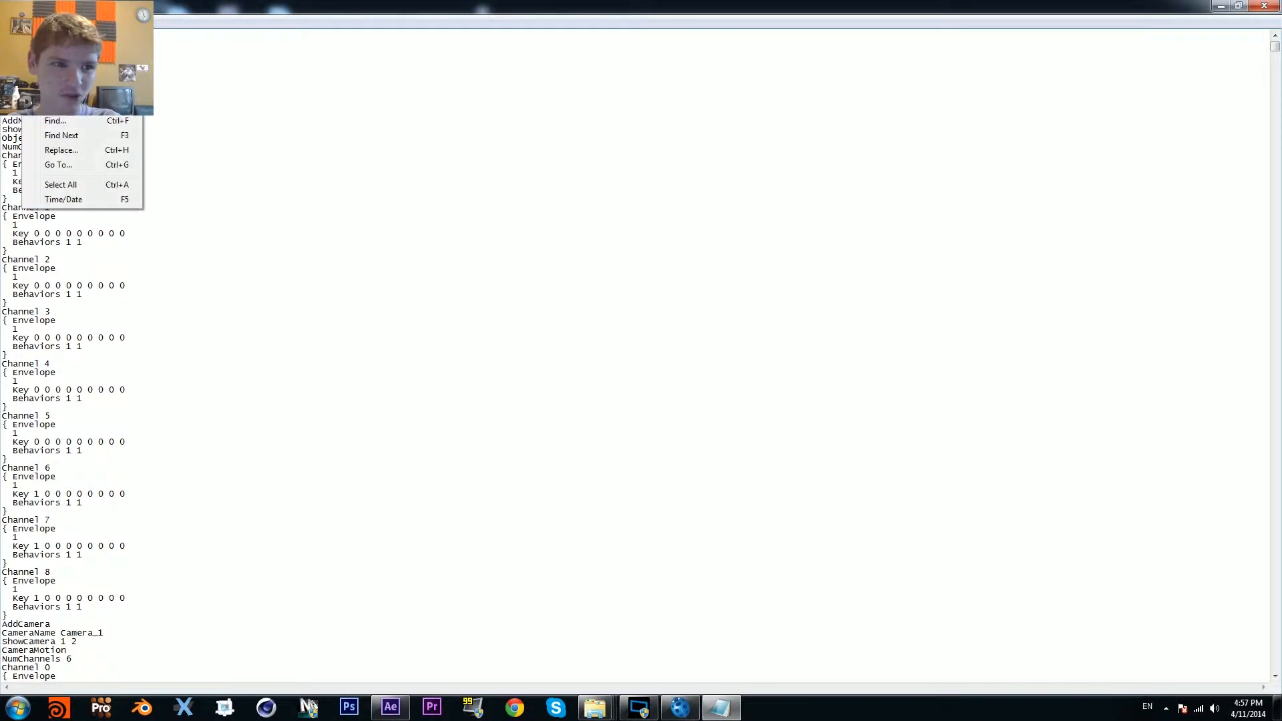
pyautogui.click(66, 153)
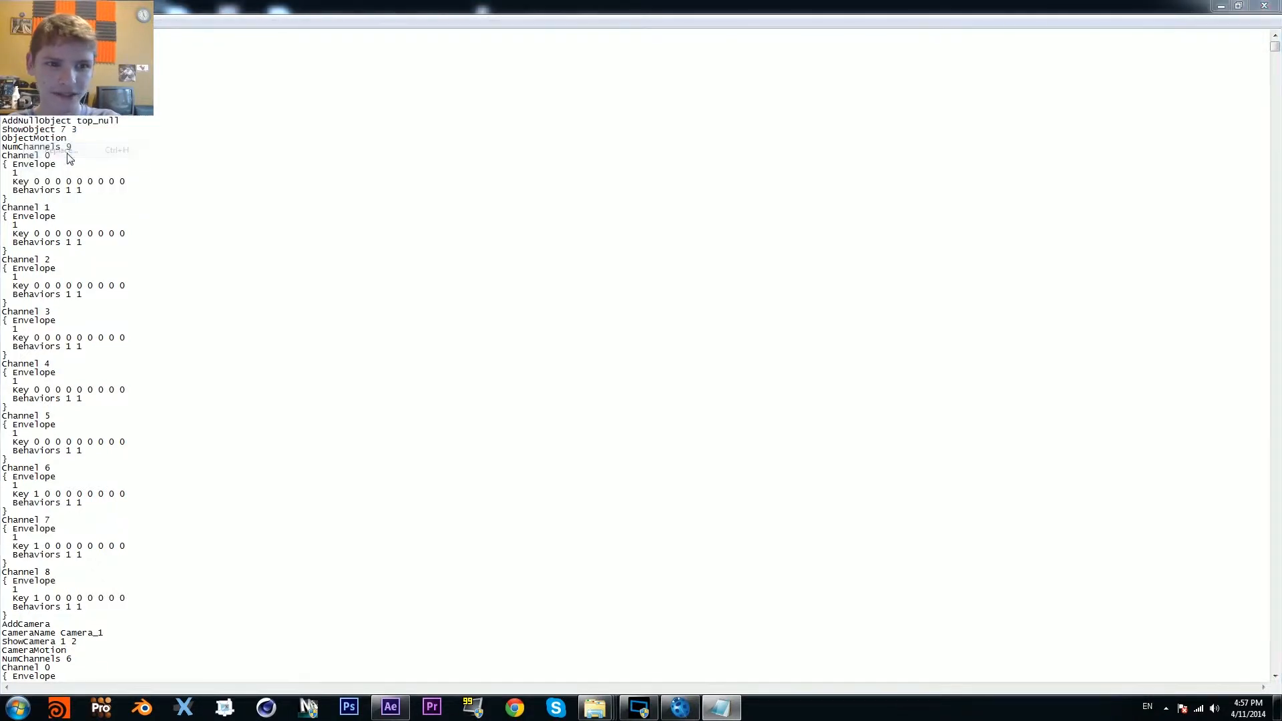
pyautogui.write('null')
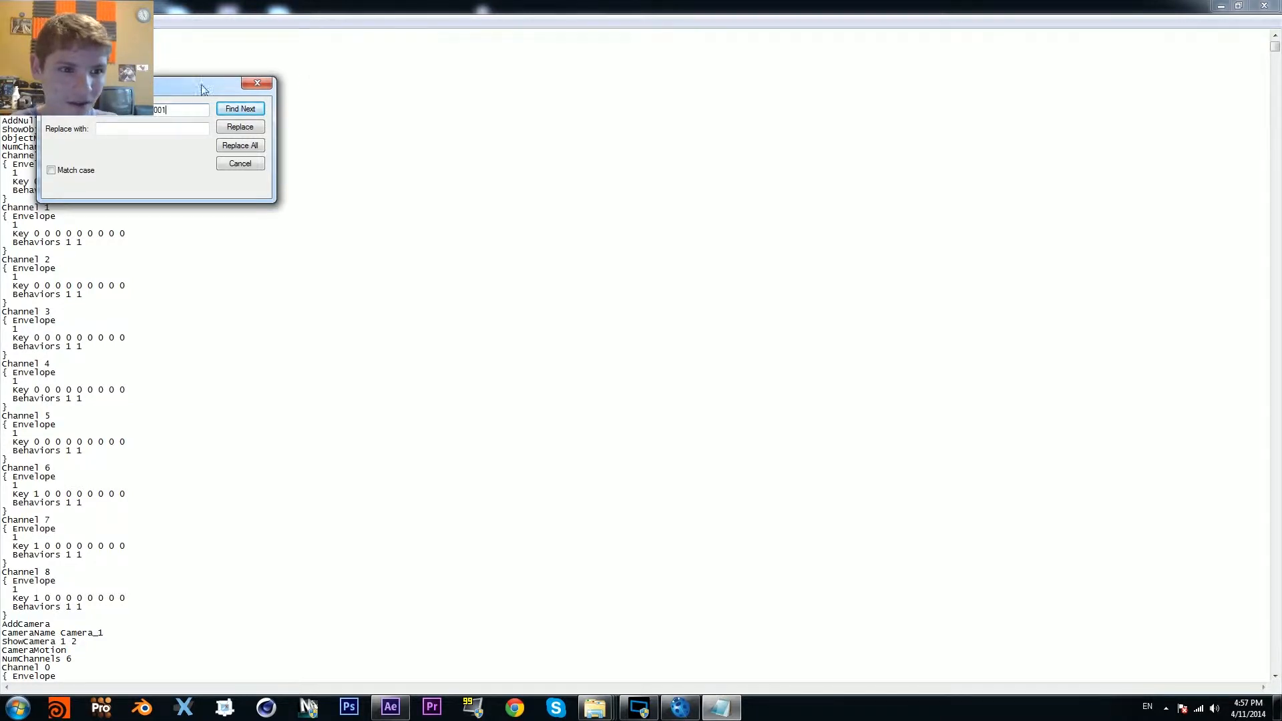
pyautogui.moveTo(99, 110); pyautogui.dragTo(163, 109)
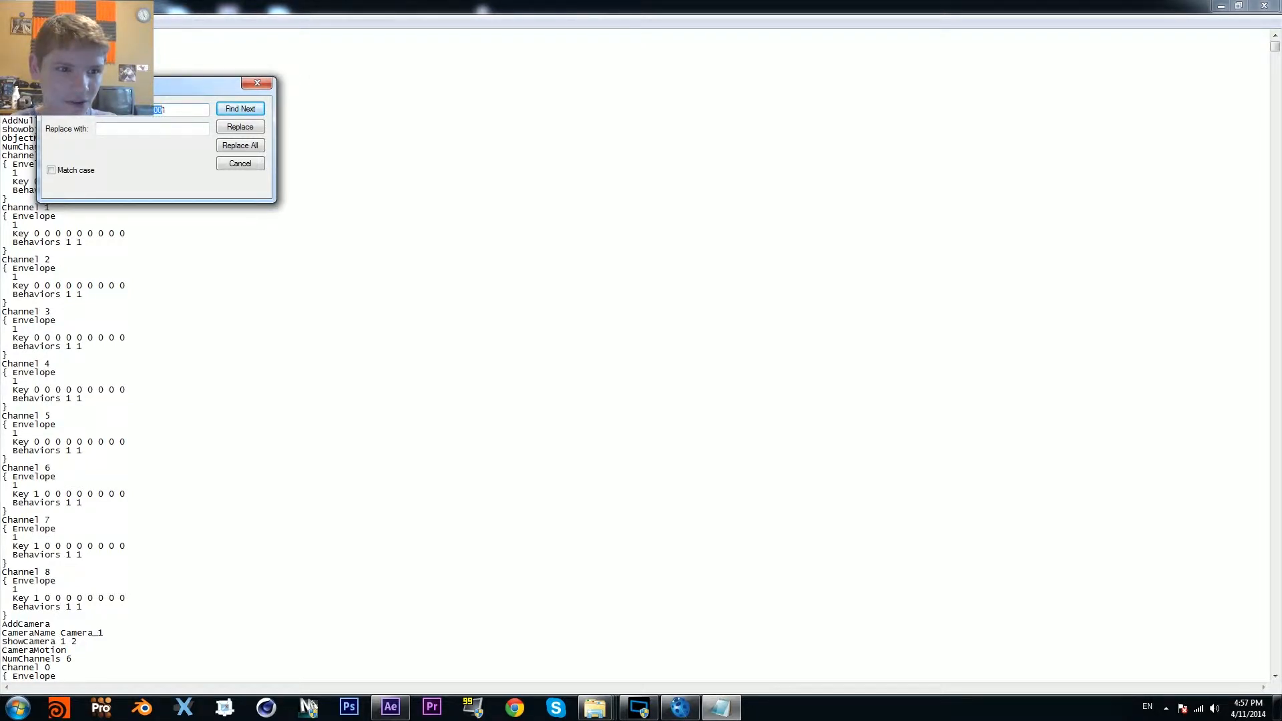
pyautogui.click(177, 113)
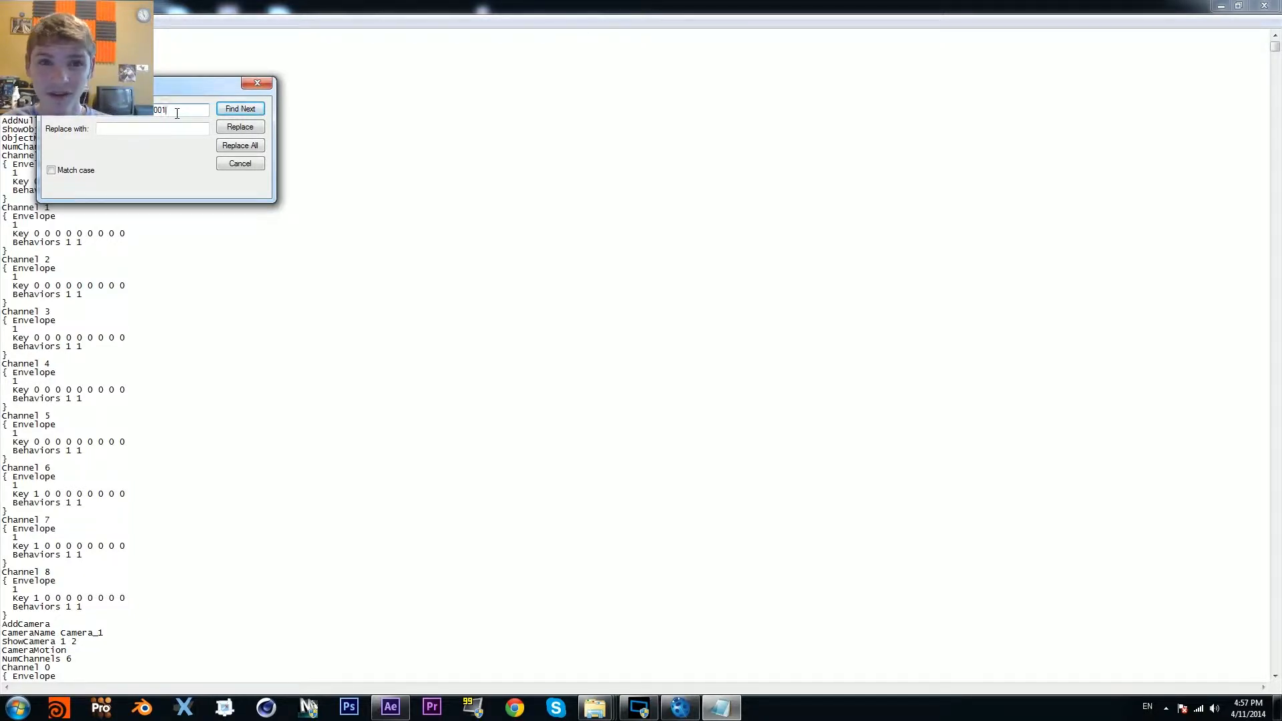
pyautogui.moveTo(166, 110); pyautogui.dragTo(100, 110)
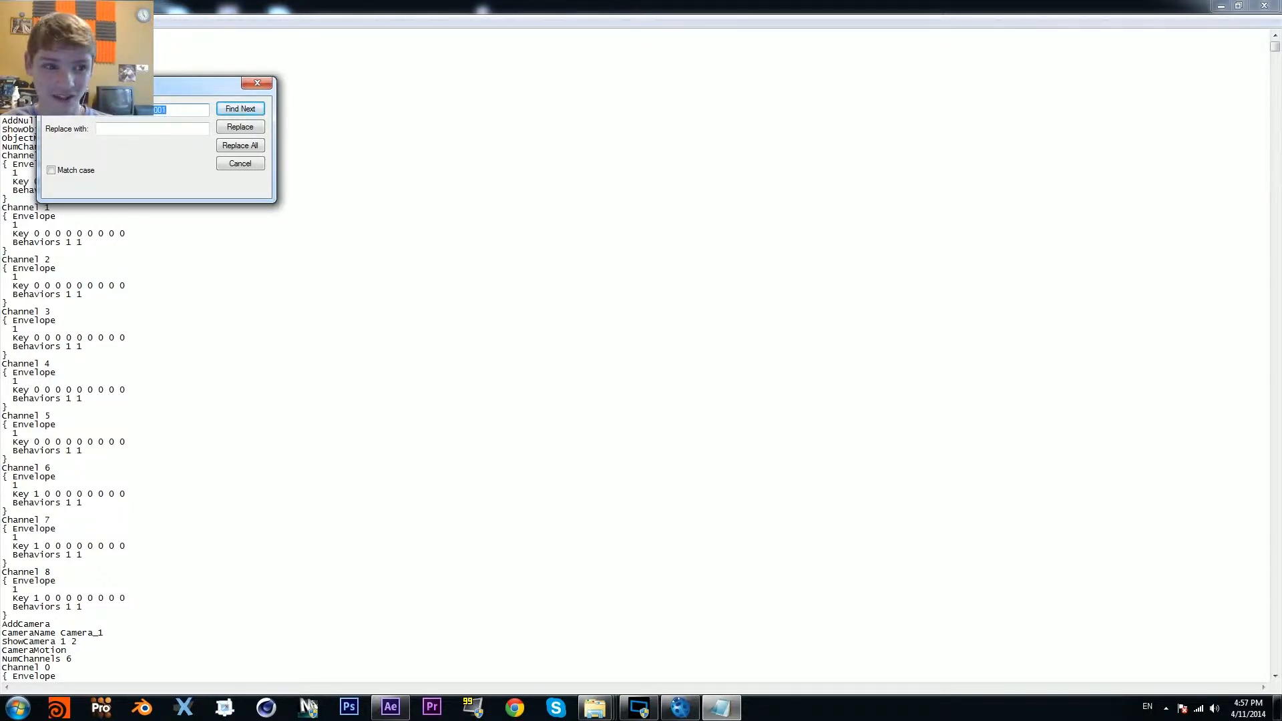
pyautogui.click(107, 128)
pyautogui.write('ParentItem 10000001')
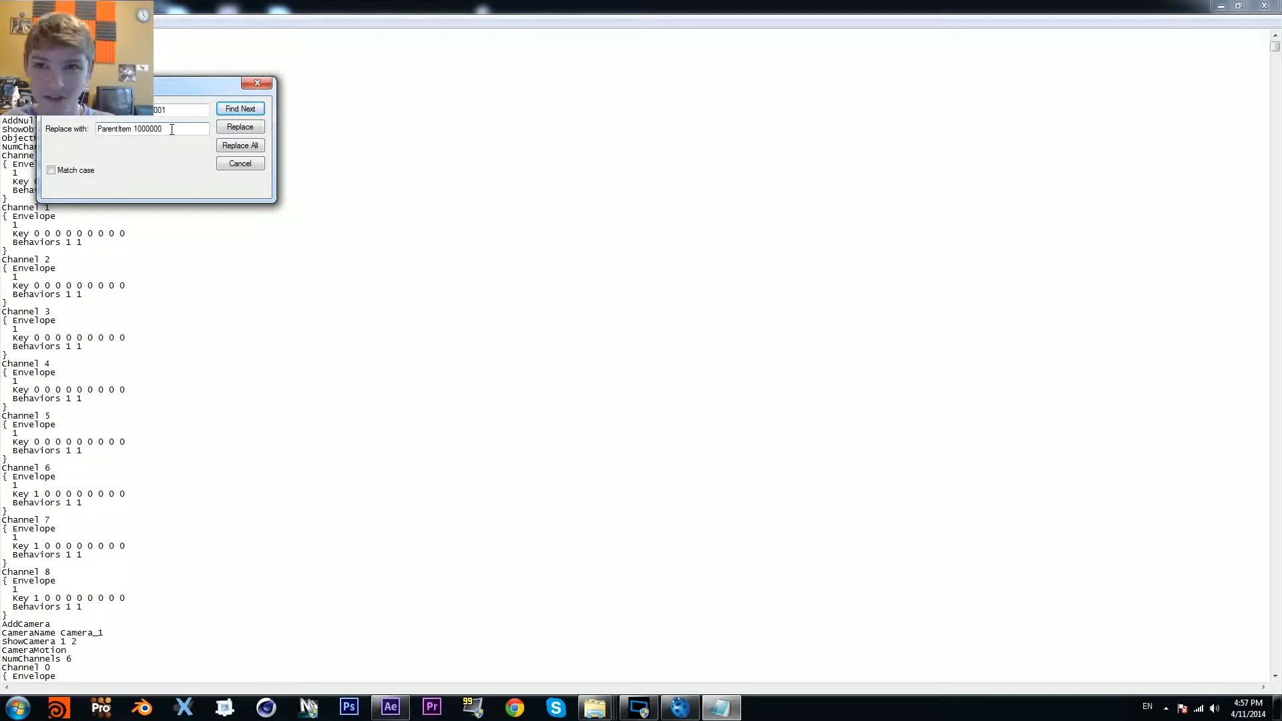
pyautogui.write('2')
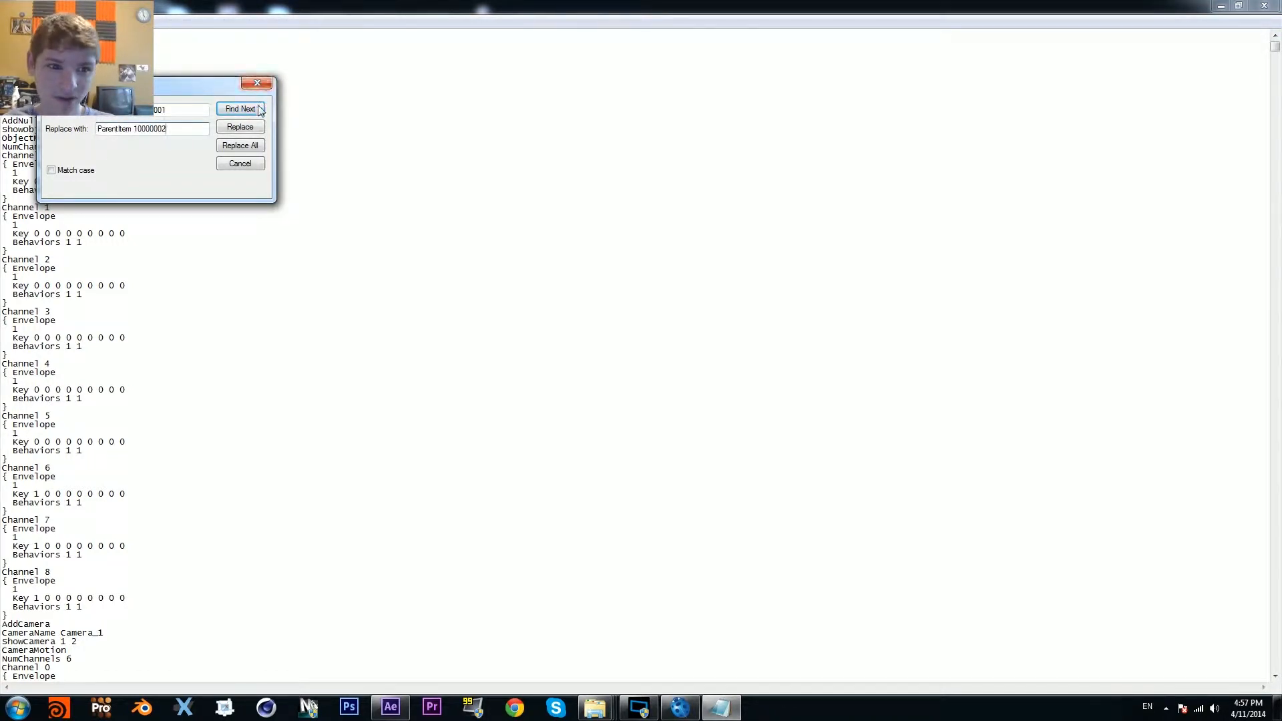
pyautogui.click(248, 147)
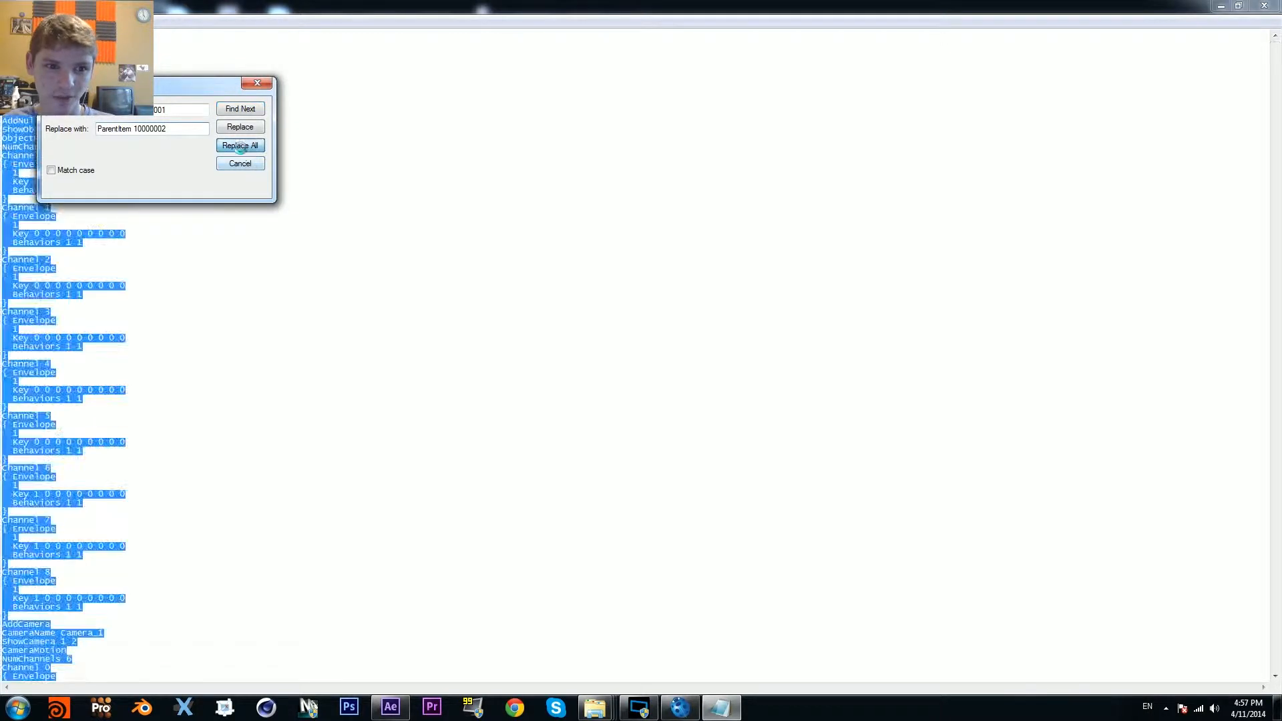
pyautogui.click(266, 86)
# Step: Find the "-3.14" key value in the reference_points section of the file and close the search
pyautogui.click(28, 21)
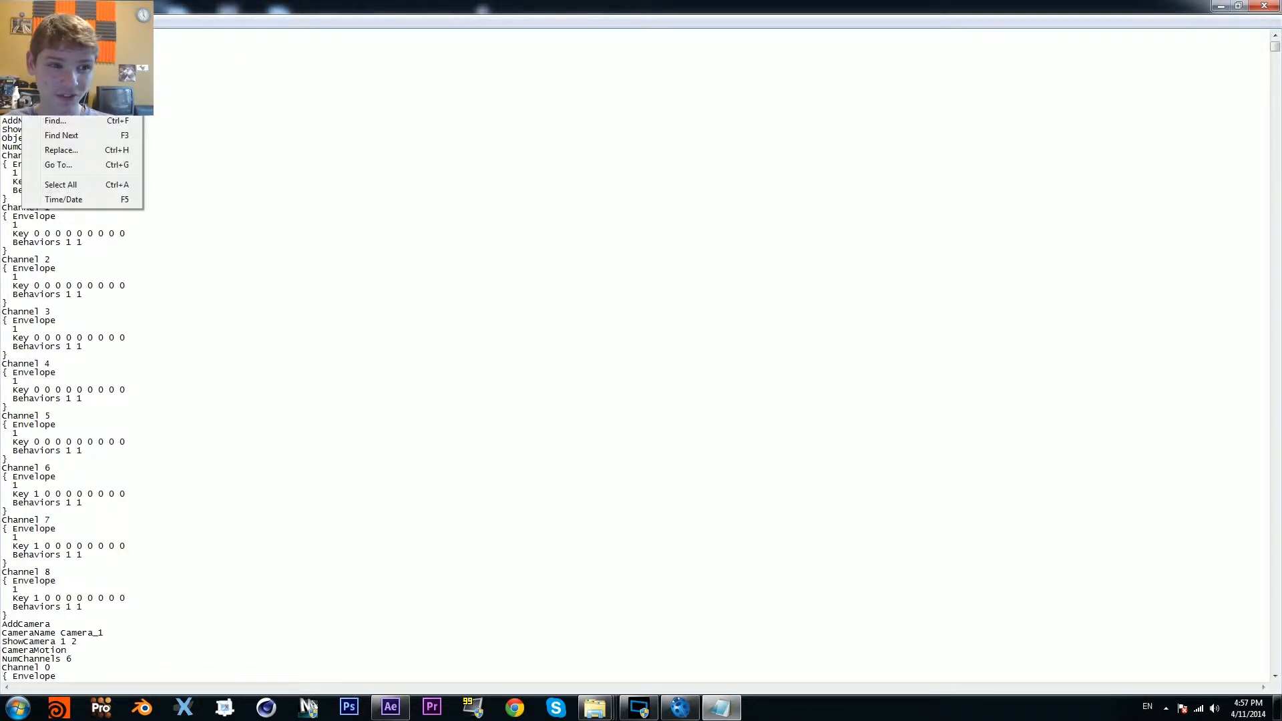
pyautogui.click(28, 20)
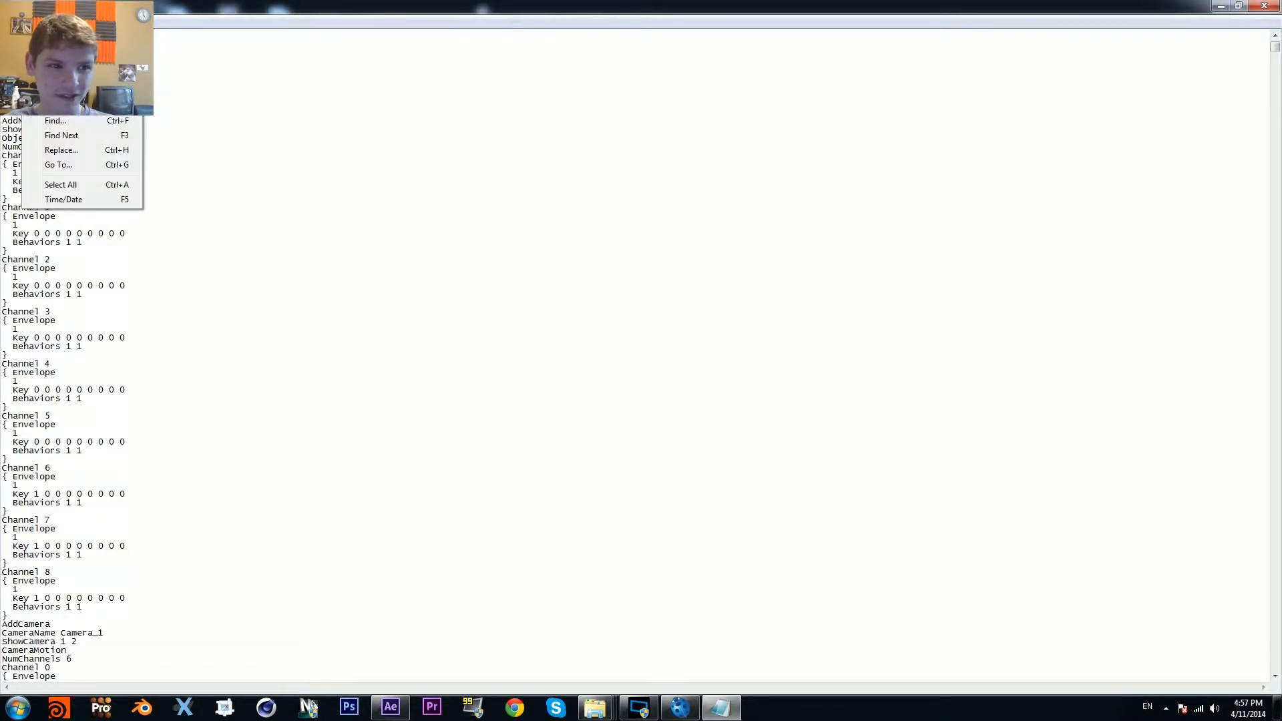
pyautogui.click(59, 122)
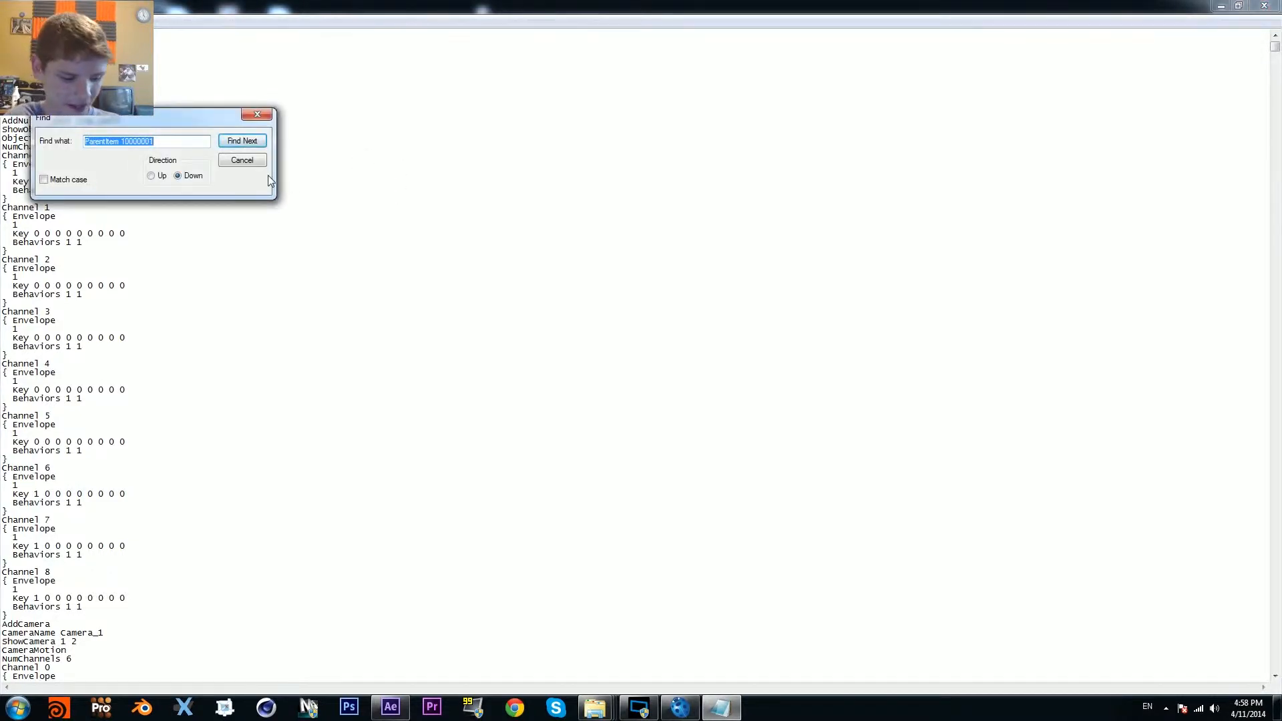
pyautogui.press('BackSpace')
pyautogui.press('Return')
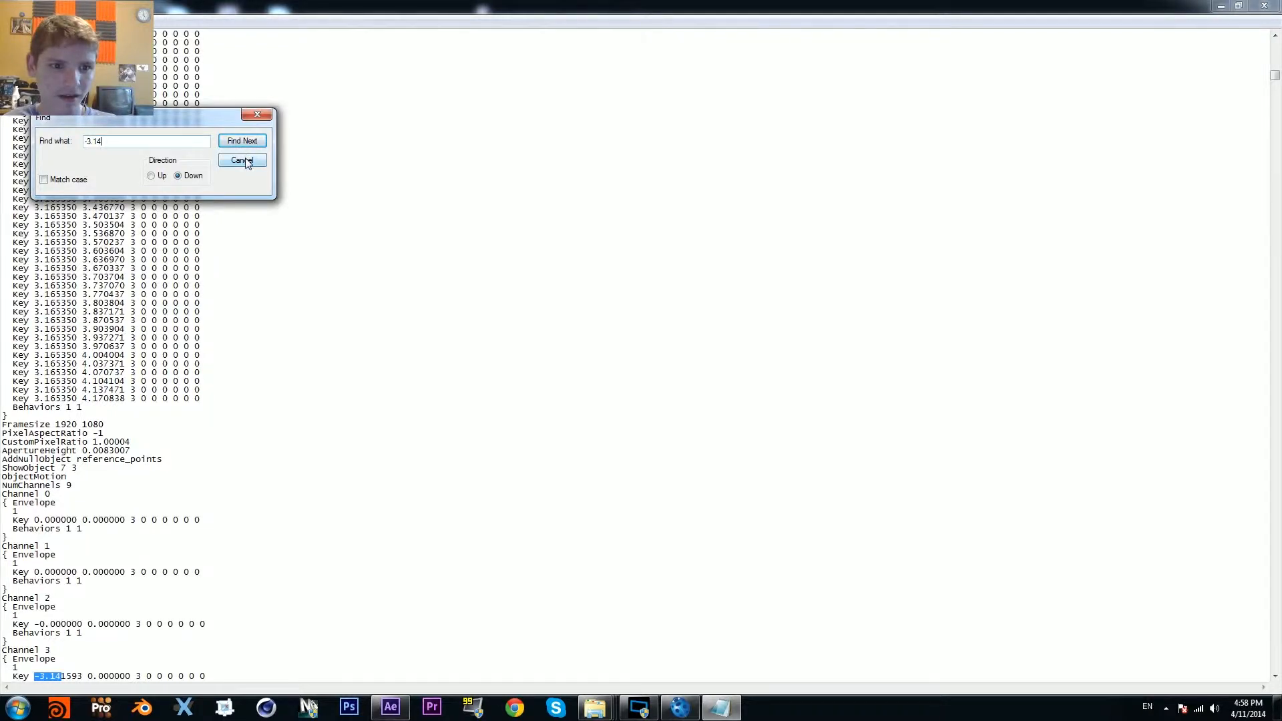
pyautogui.click(242, 160)
pyautogui.click(89, 667)
pyautogui.scroll(-2, 88, 664)
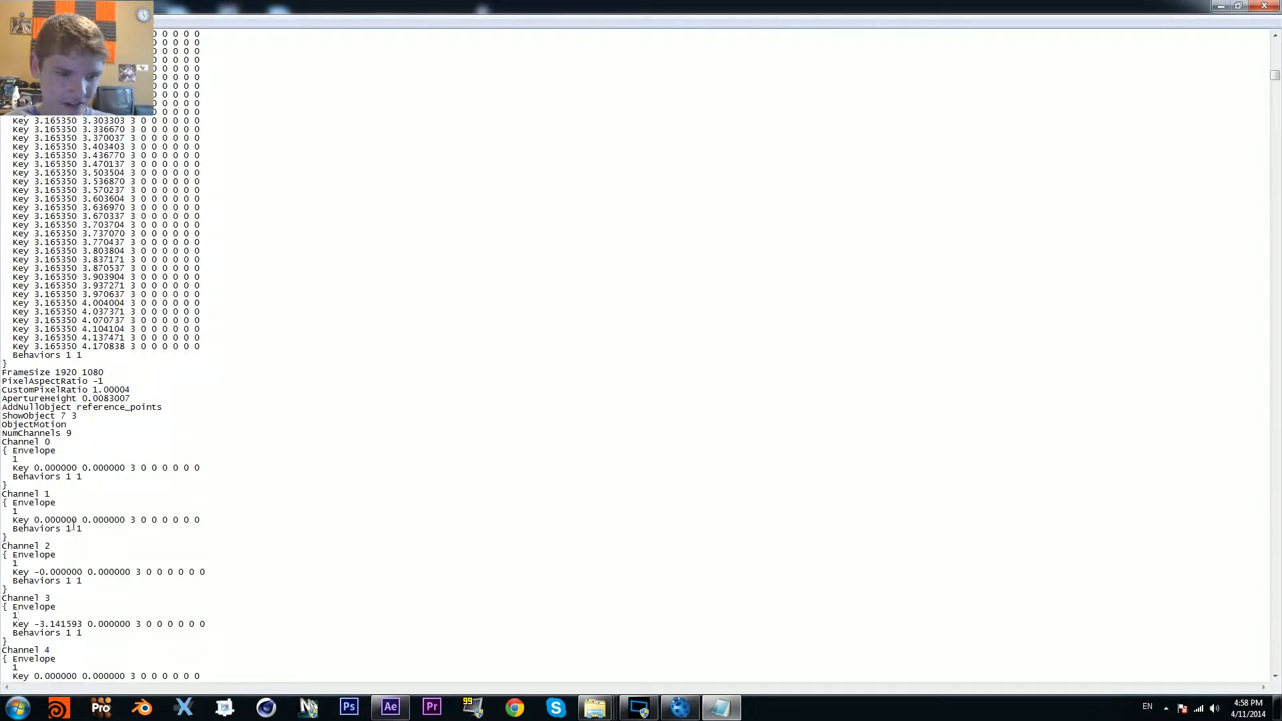
# Step: Replace the -3.141593 key value in Channel 3 of reference_points with 0.000000, and close the file, saving the changes
pyautogui.moveTo(78, 521); pyautogui.dragTo(34, 521)
pyautogui.hotkey('ctrl', 'c')
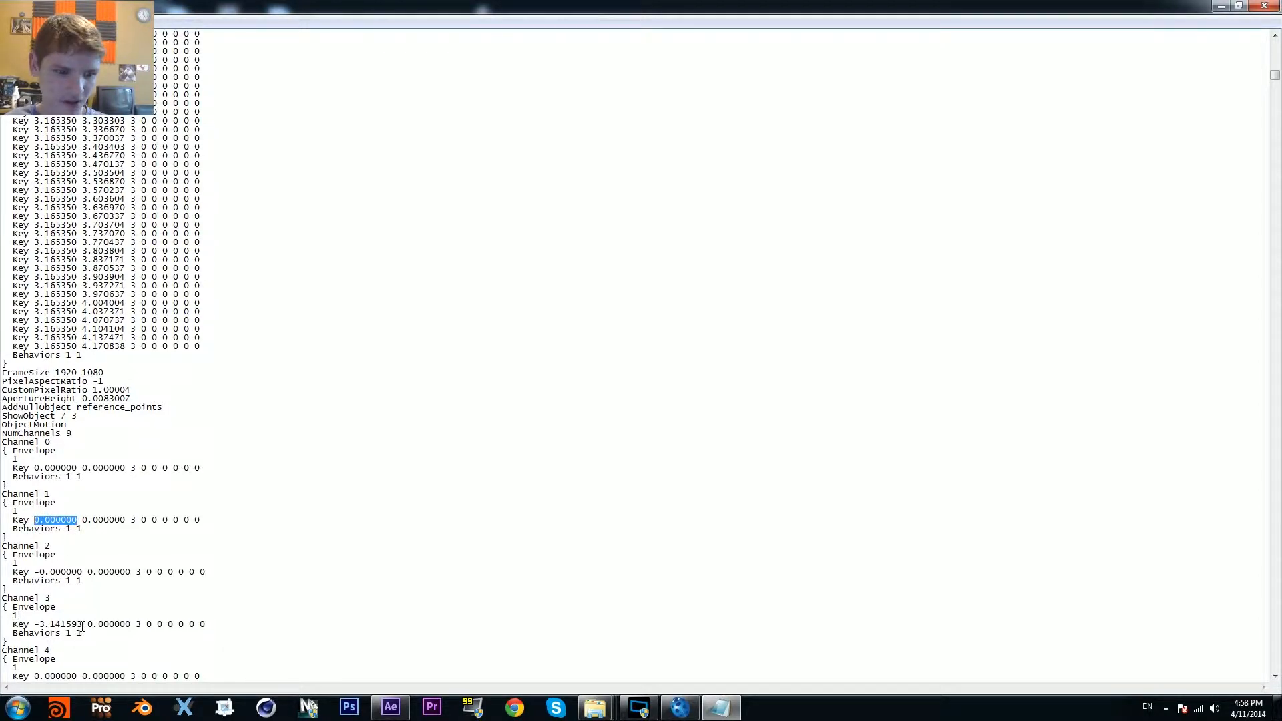
pyautogui.moveTo(83, 626); pyautogui.dragTo(34, 626)
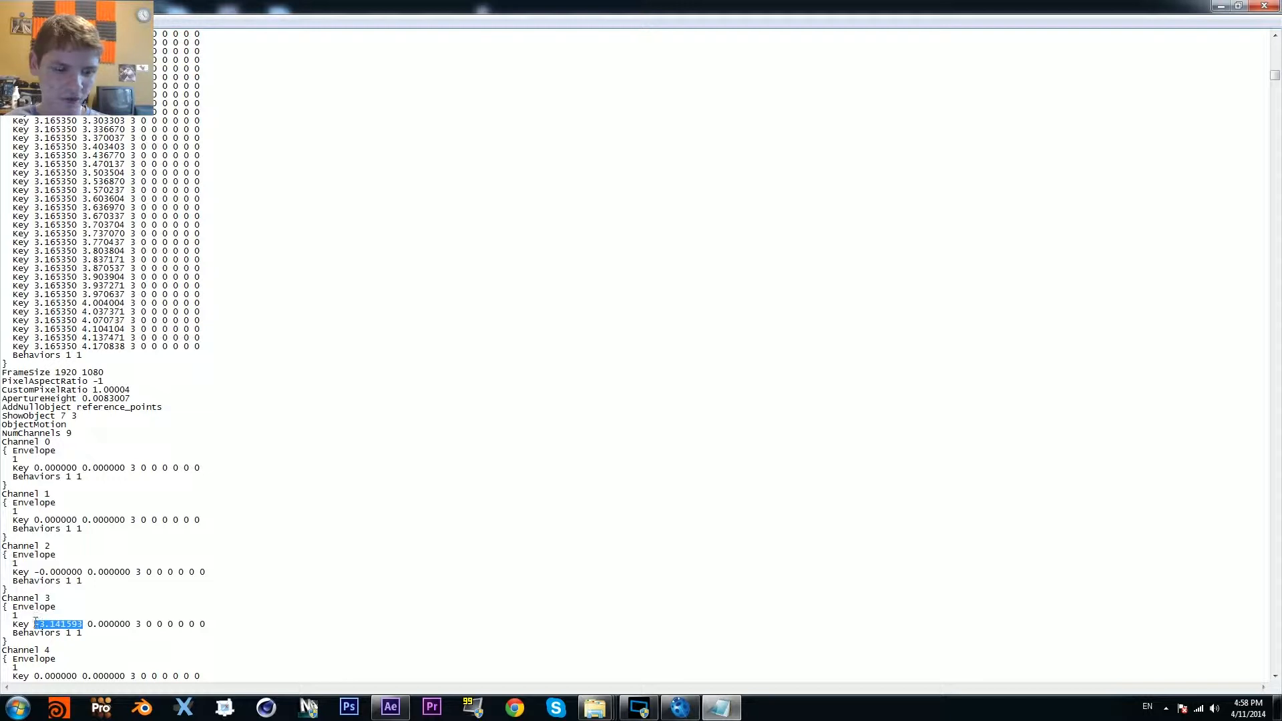
pyautogui.hotkey('ctrl', 'v')
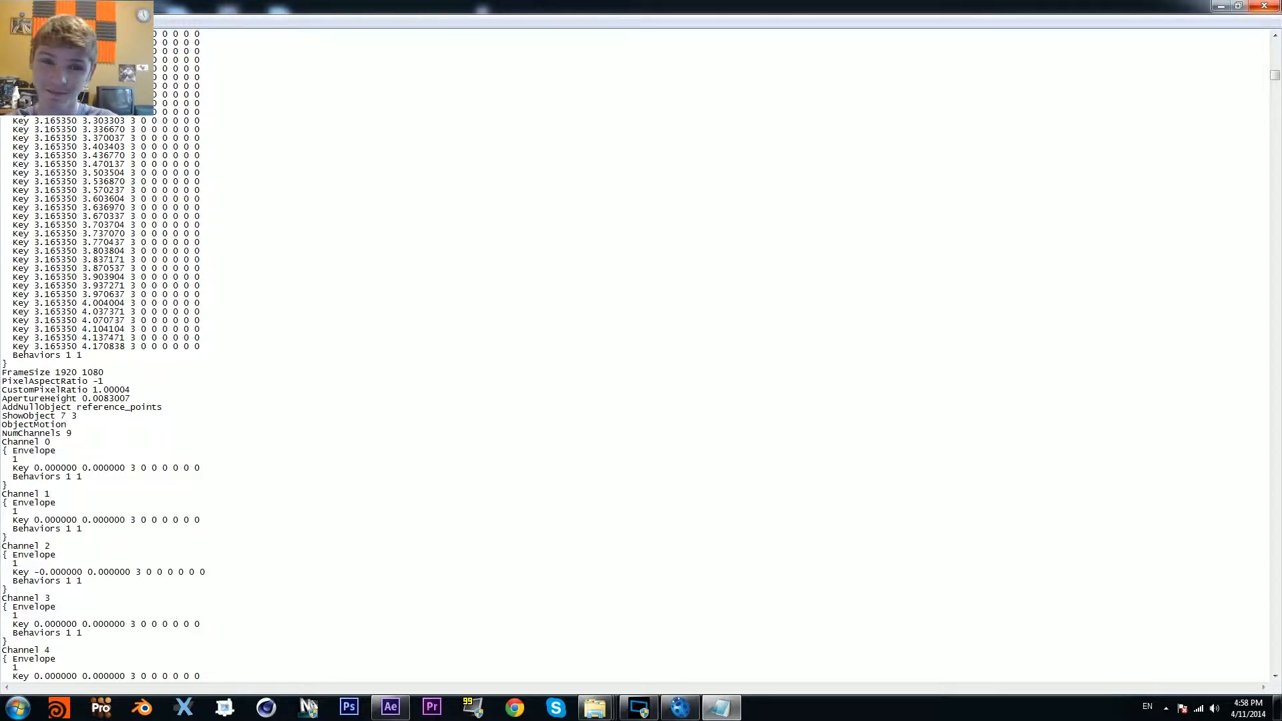
pyautogui.click(1264, 6)
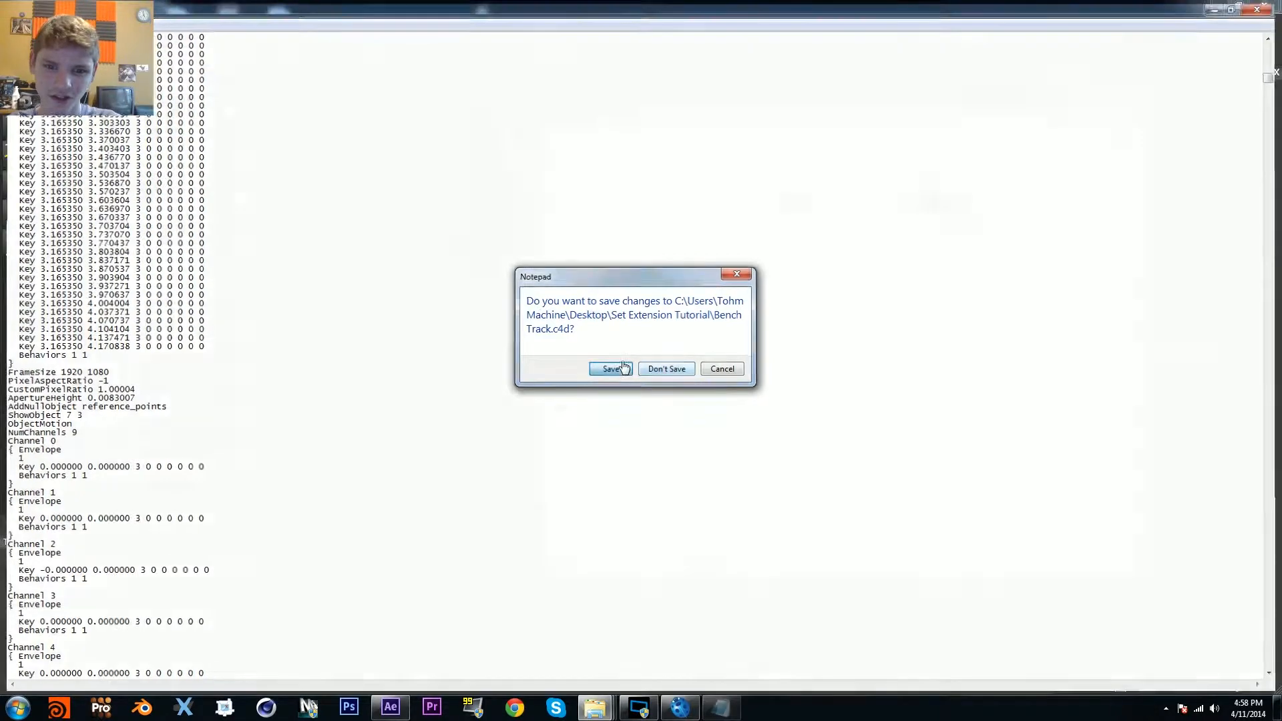
pyautogui.click(625, 369)
# Step: Open the Bench Track file with Cinema 4D, accepting the LightWave 3D import settings in centimeters
pyautogui.rightClick(871, 222)
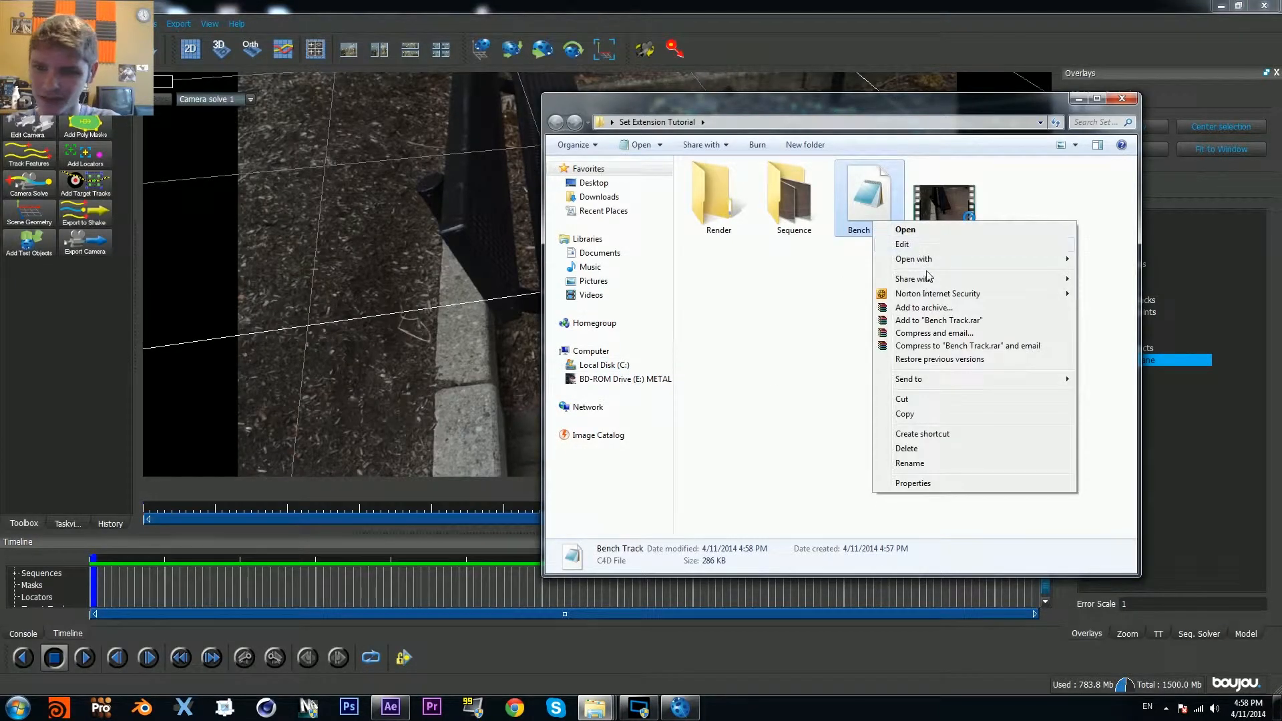
pyautogui.moveTo(928, 260)
pyautogui.click(1158, 262)
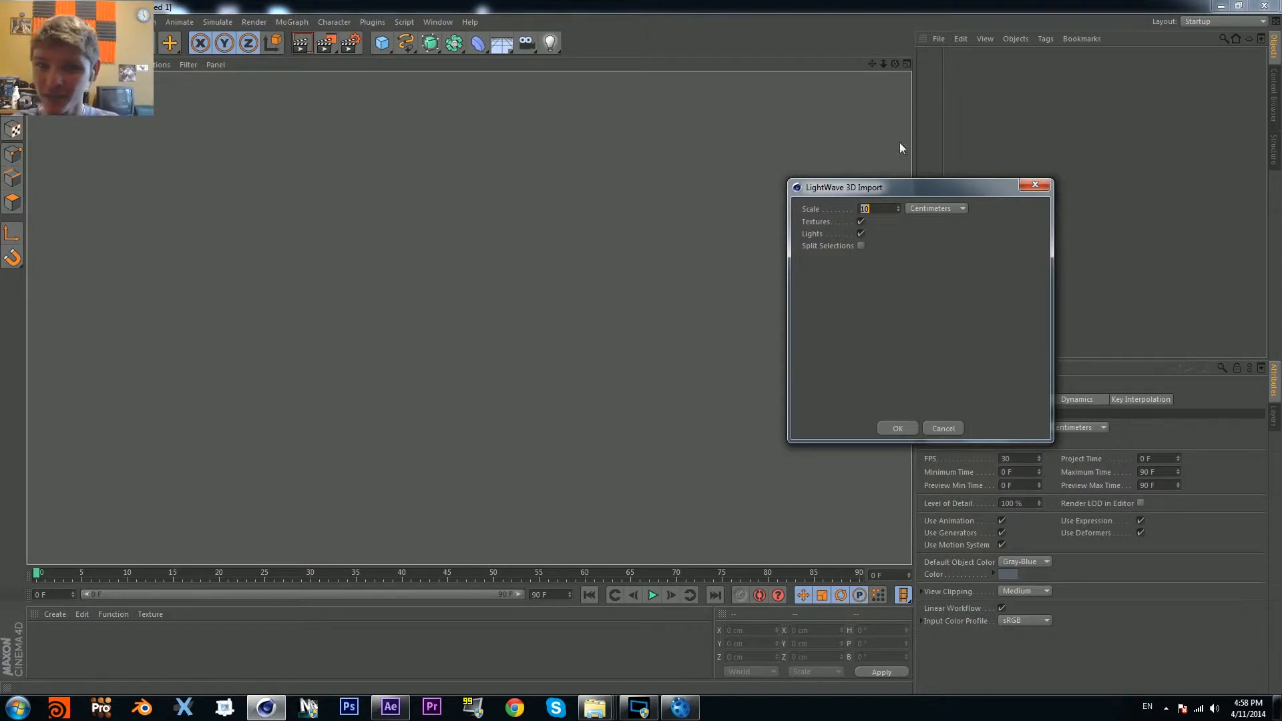
pyautogui.moveTo(897, 182); pyautogui.dragTo(575, 98)
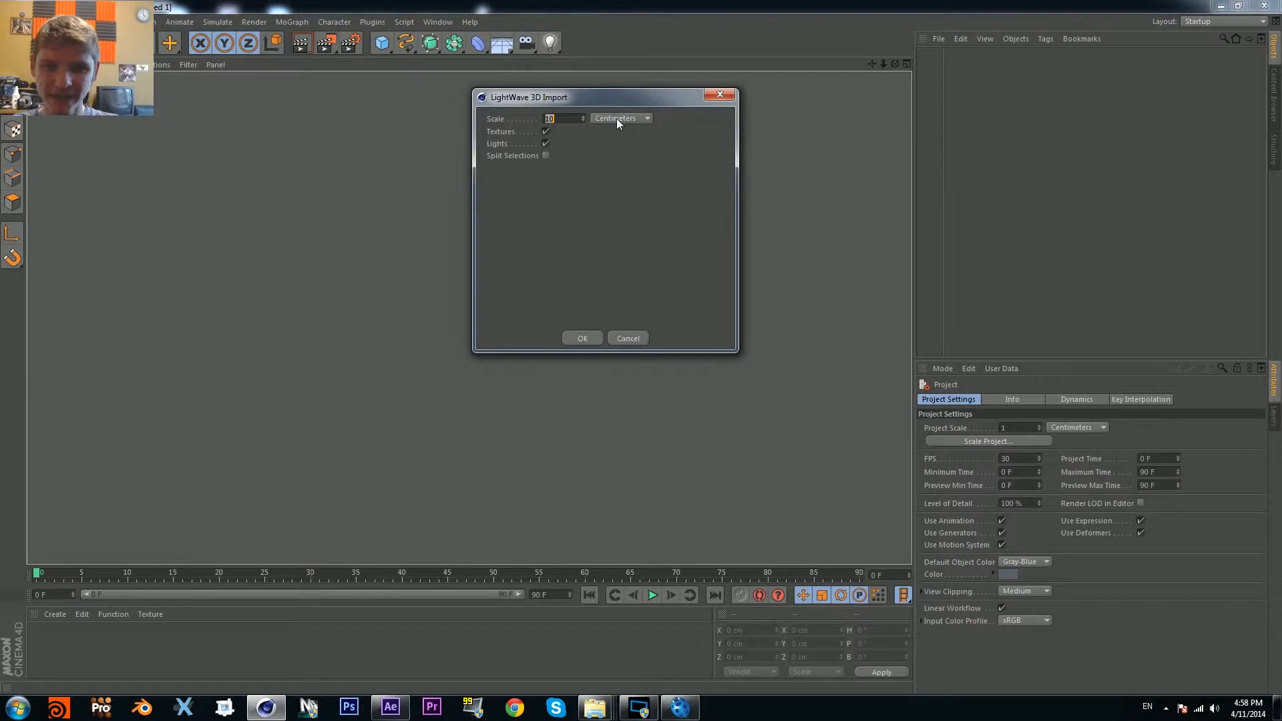
pyautogui.click(580, 338)
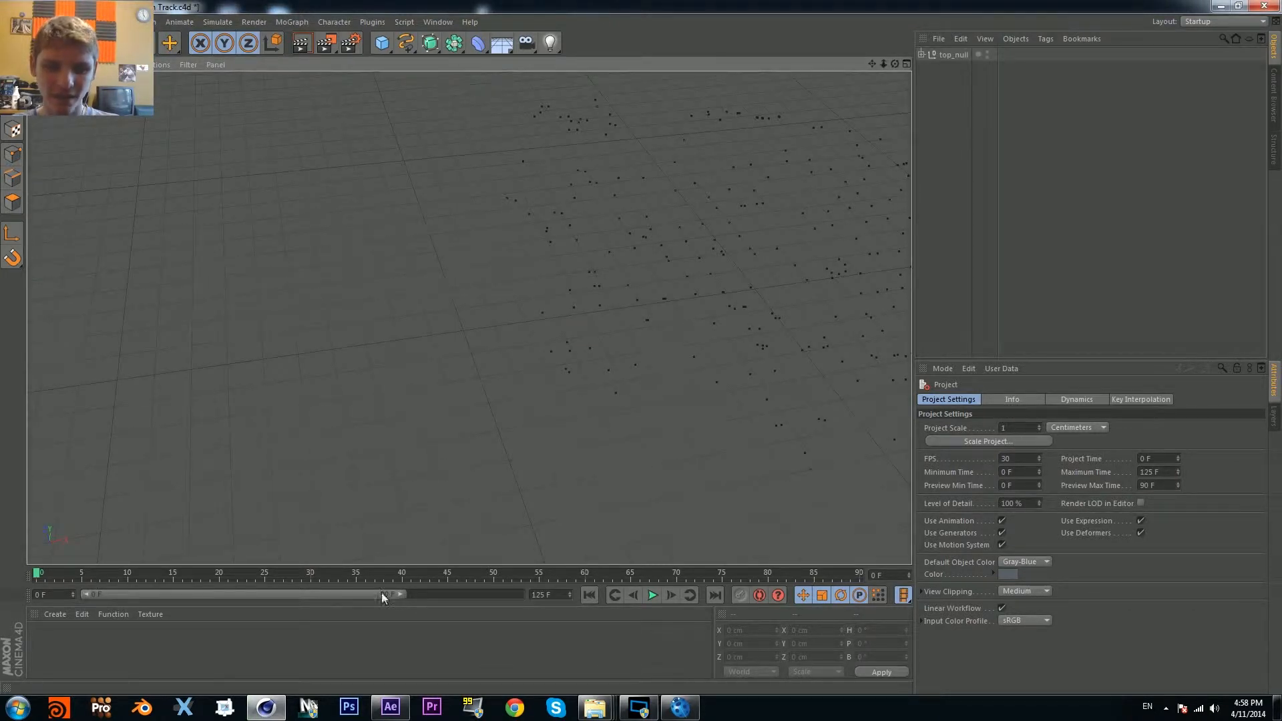
# Step: Extend the timeline preview range to frames 0 to 125, play the camera animation and return to frame 0
pyautogui.moveTo(396, 596); pyautogui.dragTo(590, 575)
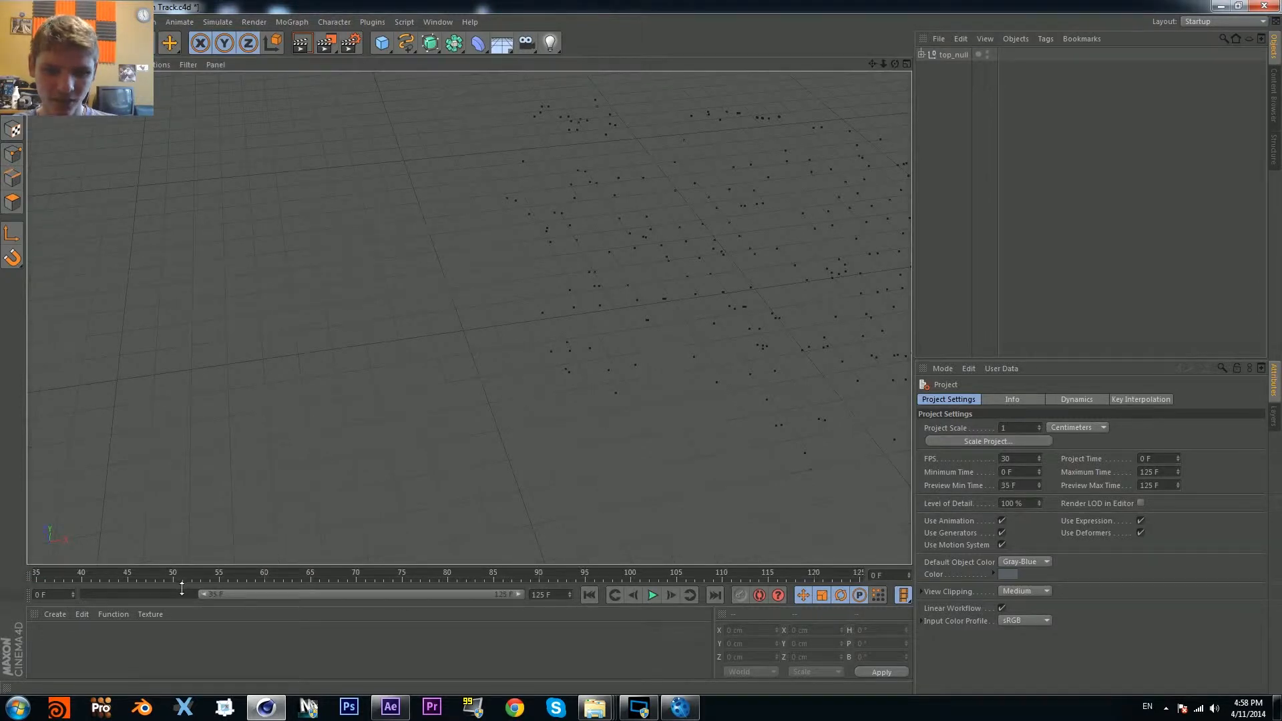
pyautogui.moveTo(203, 595); pyautogui.dragTo(74, 573)
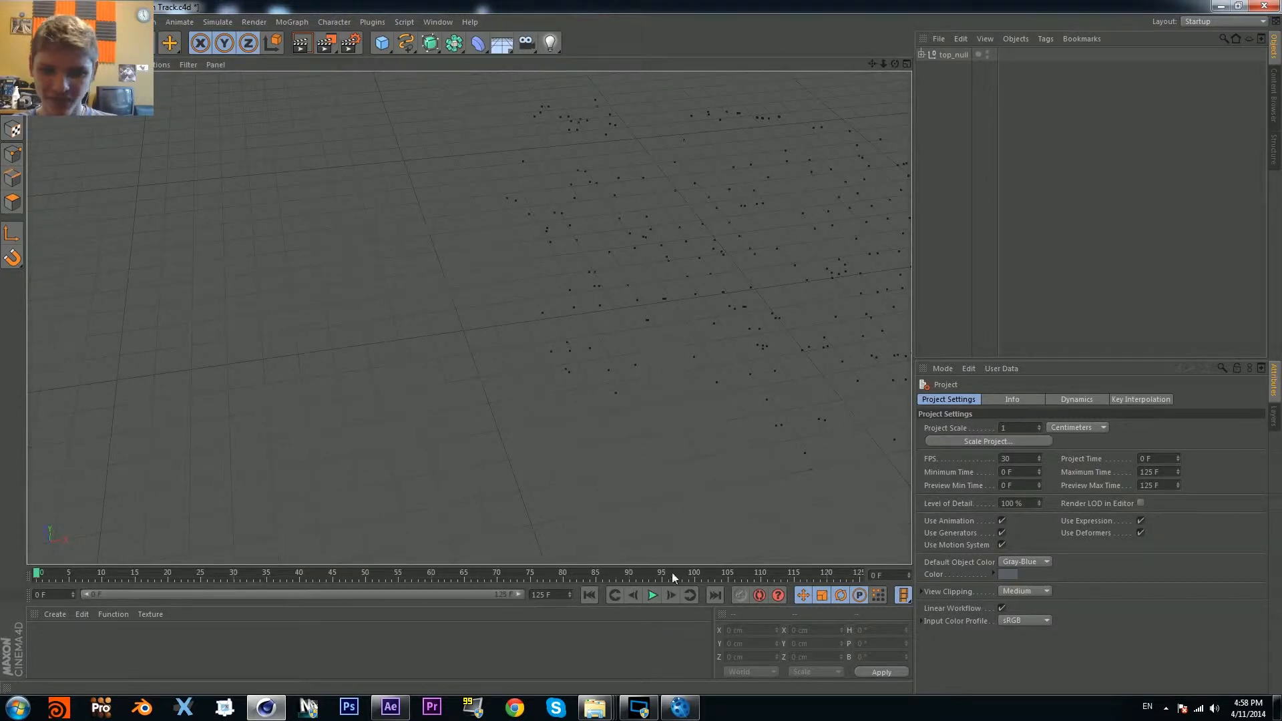
pyautogui.click(652, 595)
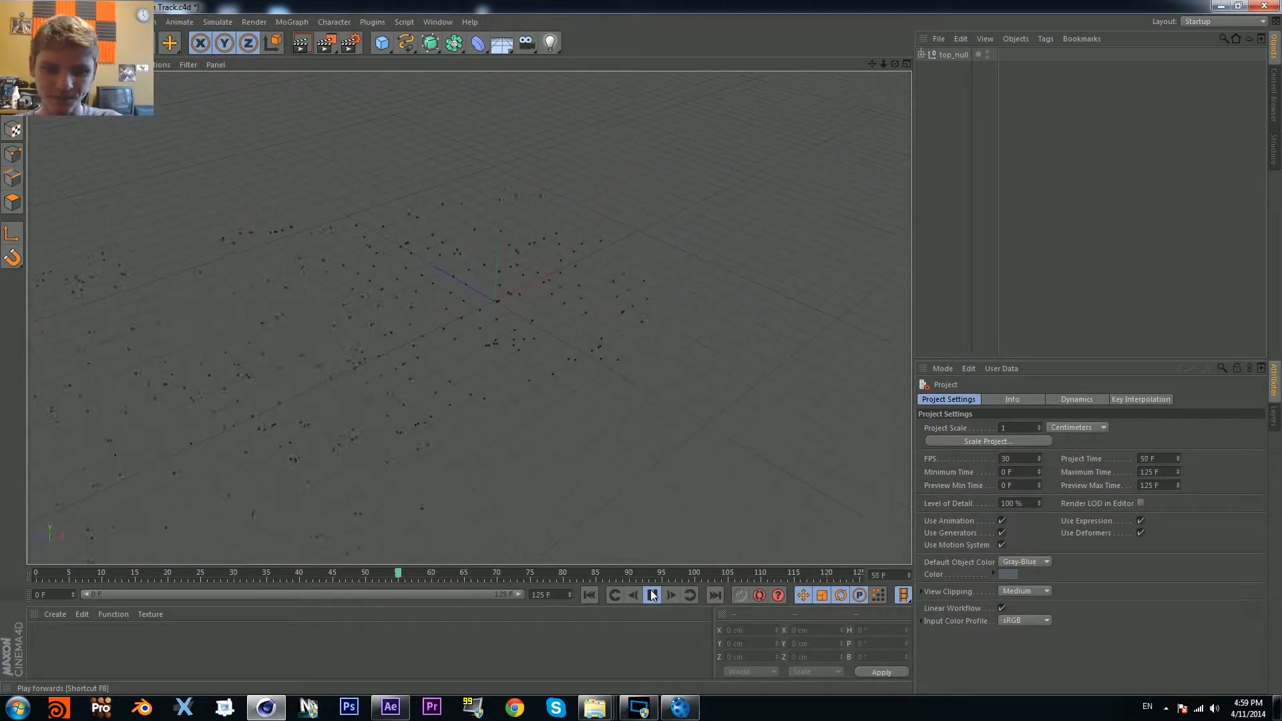
pyautogui.click(653, 595)
pyautogui.moveTo(426, 573); pyautogui.dragTo(1, 598)
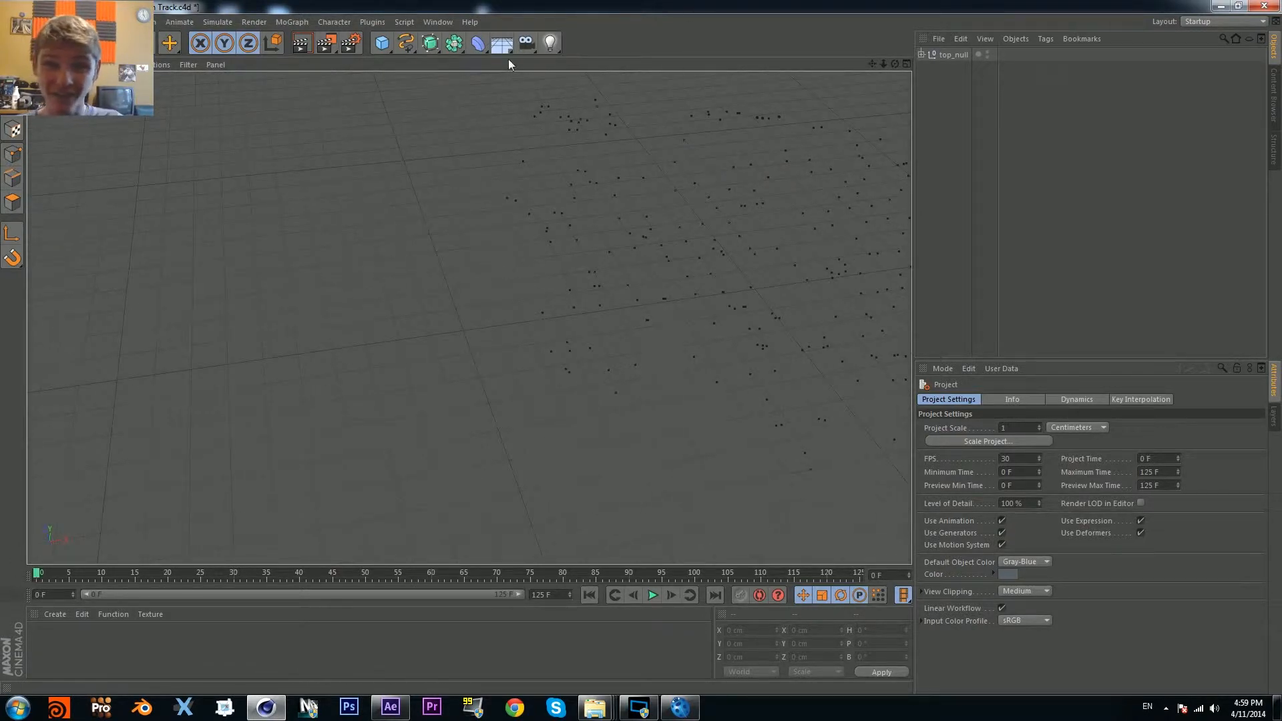
# Step: Add a Background object and create a new material with its Specular channel disabled
pyautogui.moveTo(503, 44); pyautogui.dragTo(569, 107)
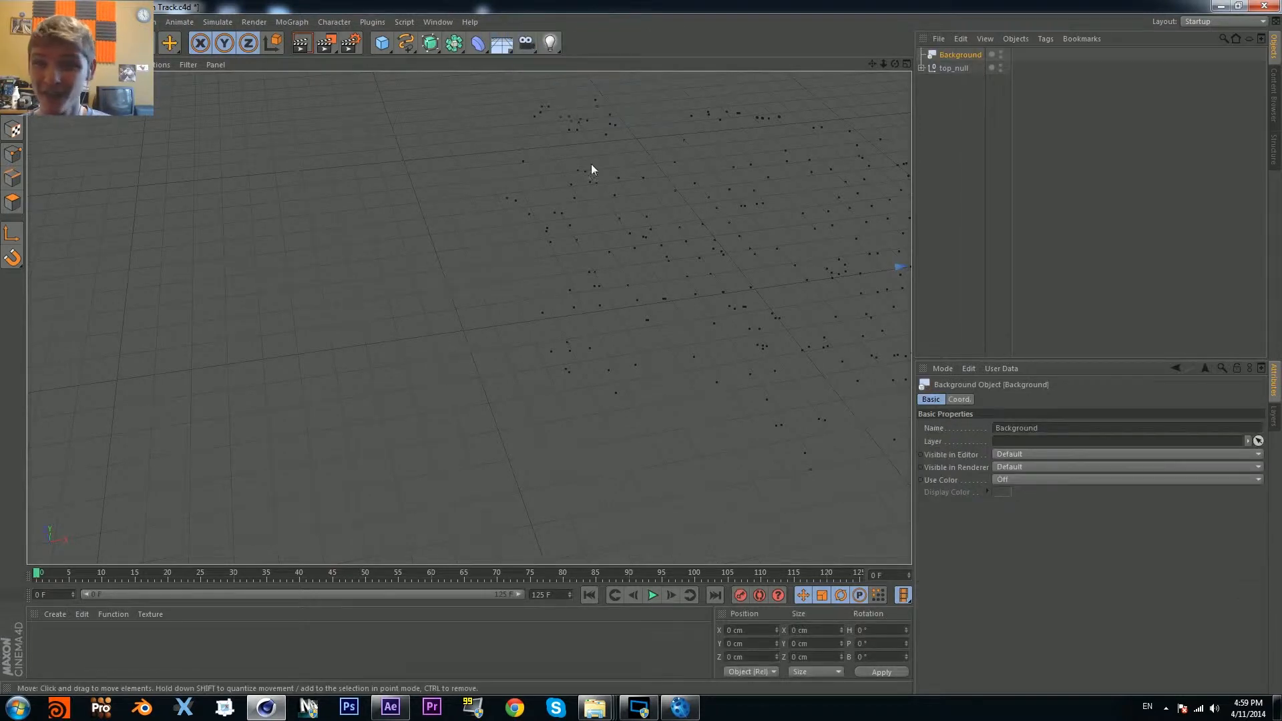
pyautogui.doubleClick(47, 660)
pyautogui.doubleClick(41, 639)
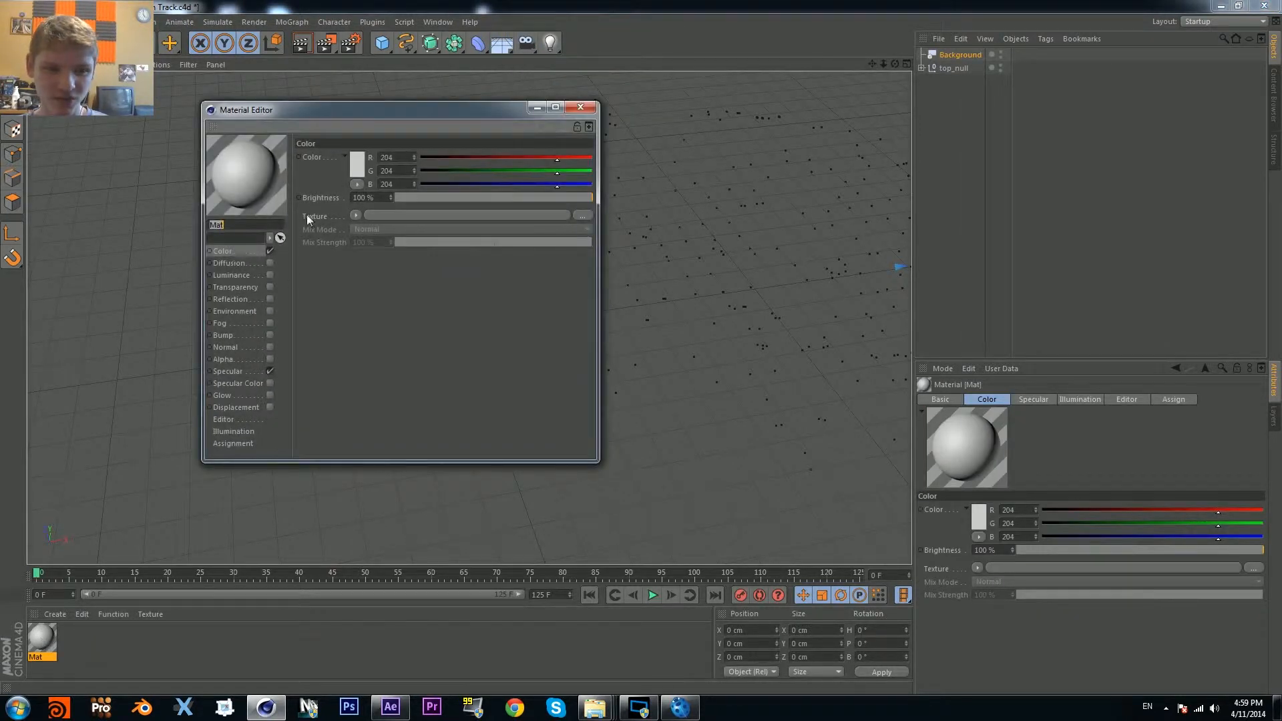
pyautogui.click(270, 372)
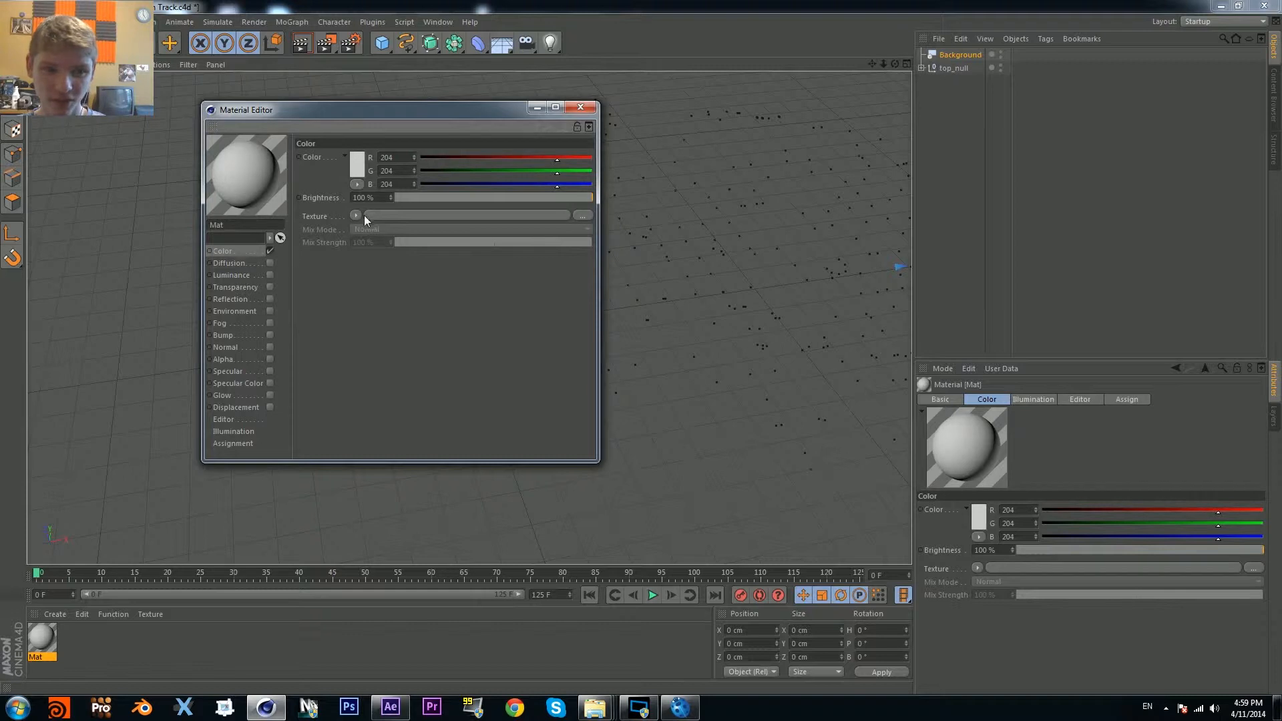
# Step: Load Bench_sequence_00000 from the desktop's Set Extension Tutorial Sequence folder as the material's Color texture, without copying it to the project location
pyautogui.click(583, 215)
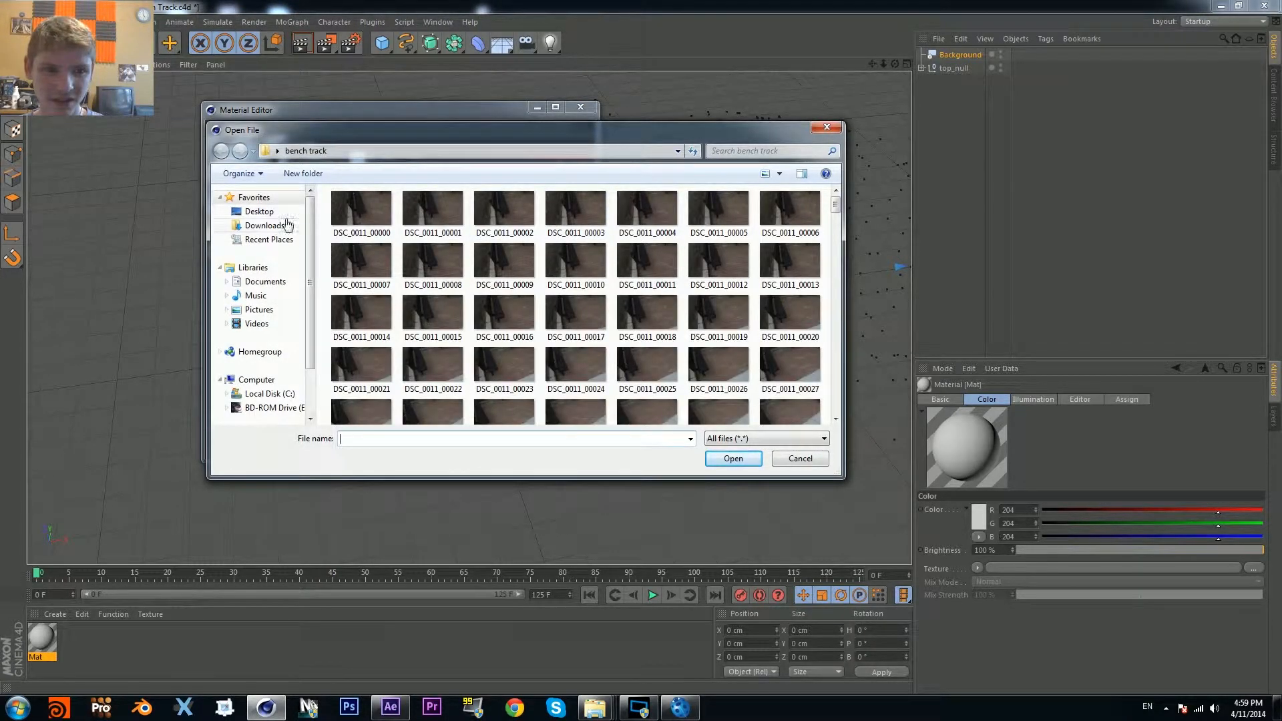
pyautogui.click(261, 216)
pyautogui.scroll(-6, 785, 333)
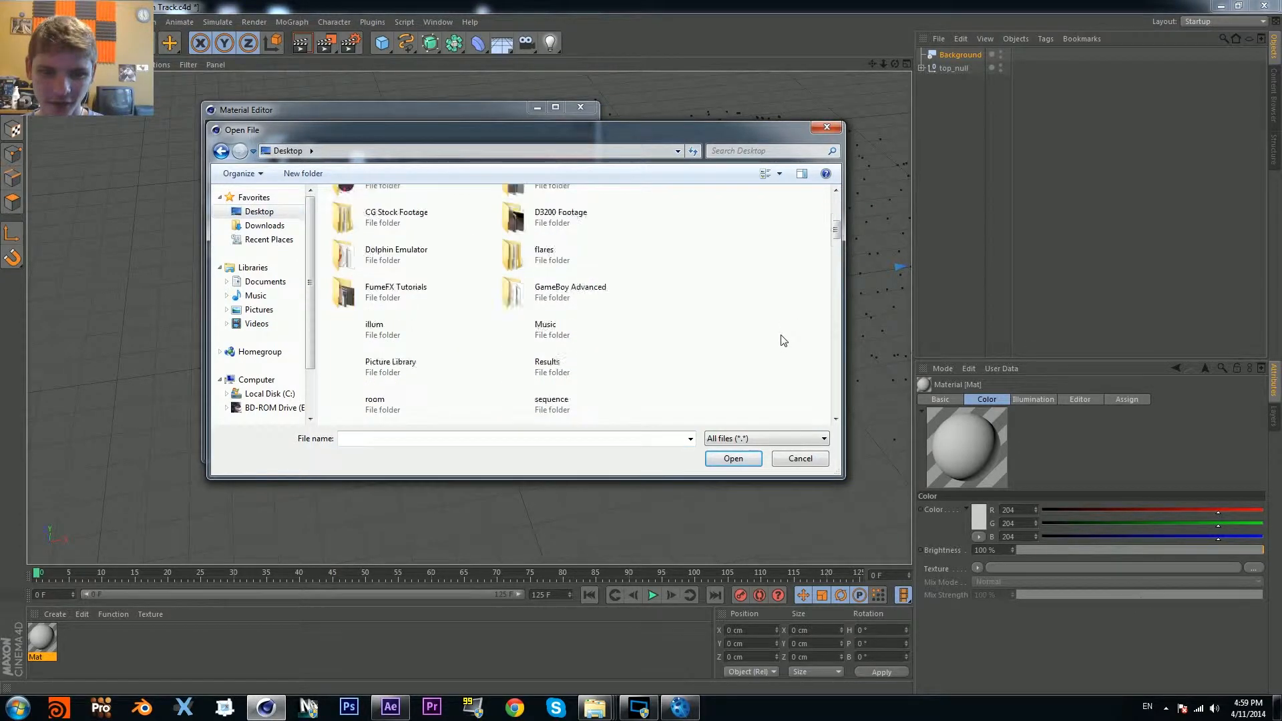
pyautogui.scroll(-3, 759, 330)
pyautogui.scroll(5, 633, 333)
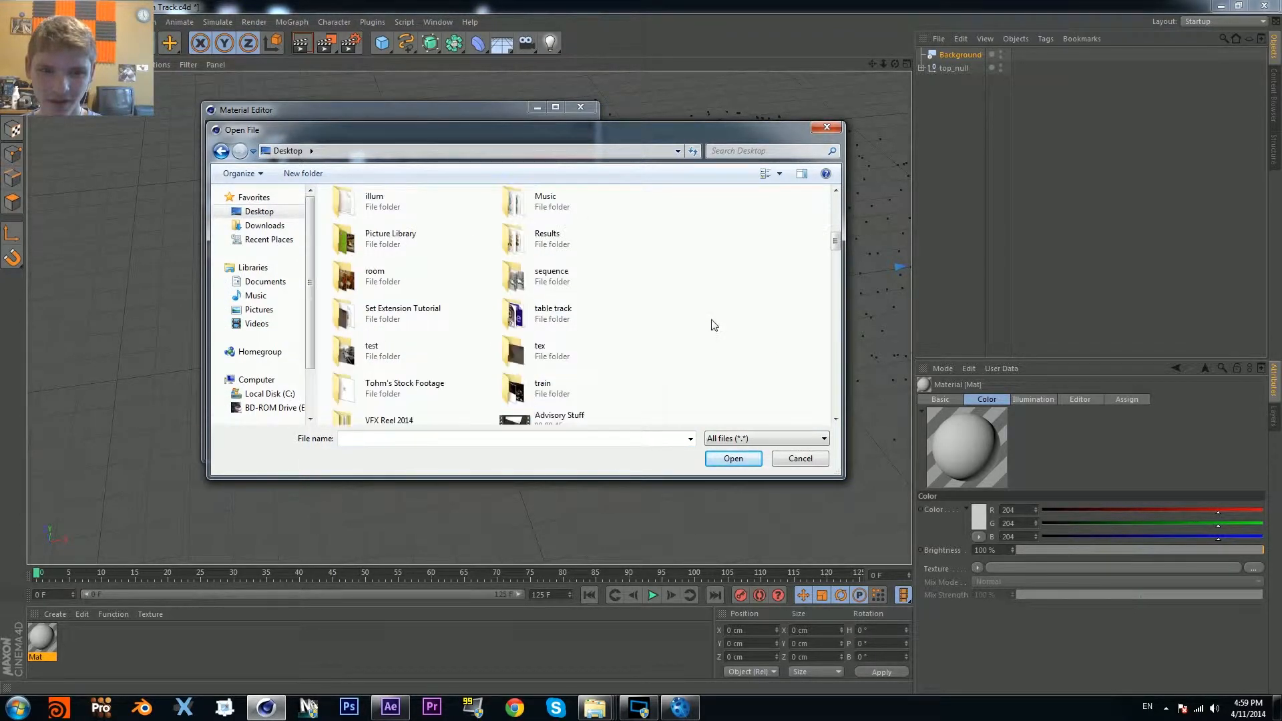
pyautogui.scroll(-3, 674, 288)
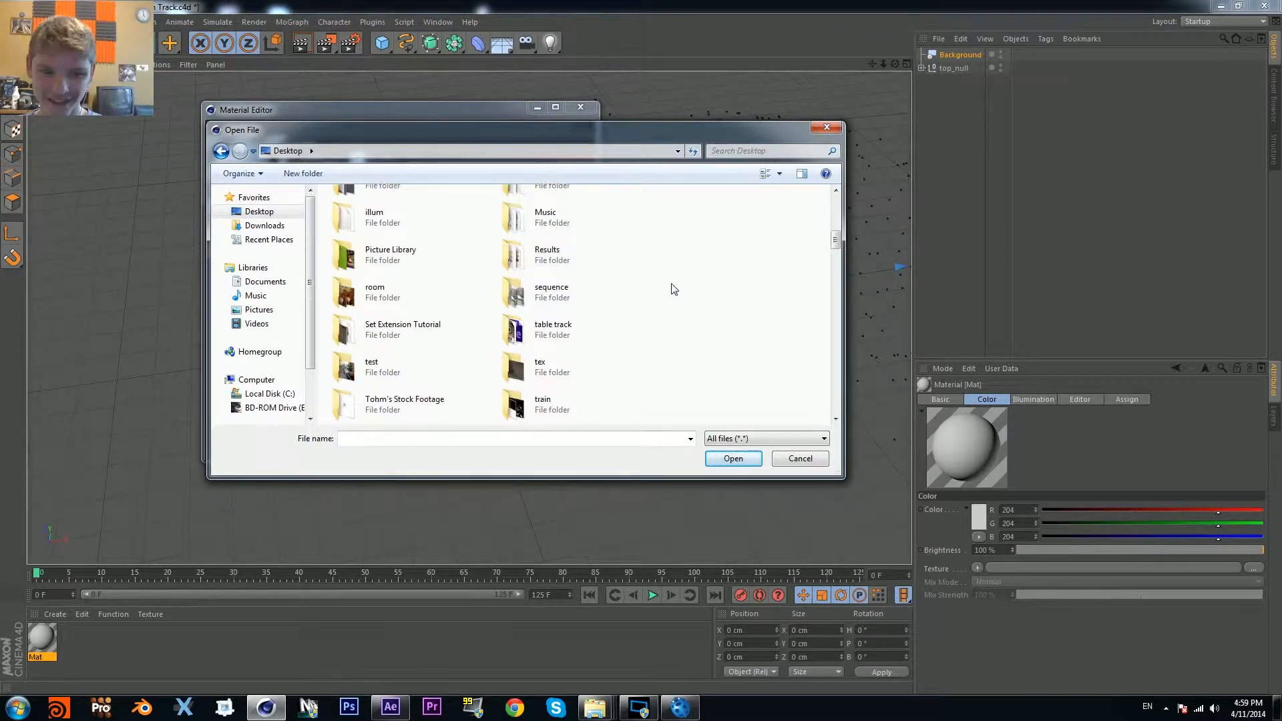
pyautogui.doubleClick(372, 339)
pyautogui.doubleClick(458, 227)
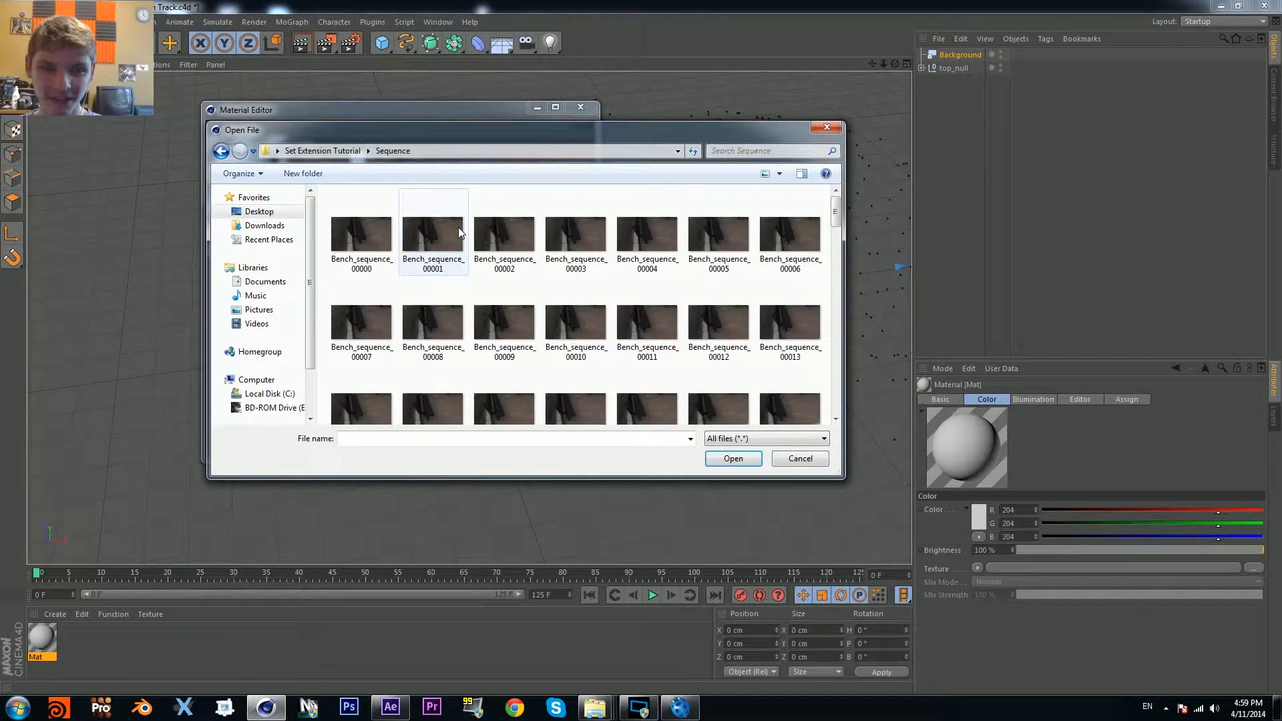
pyautogui.click(363, 237)
pyautogui.click(733, 459)
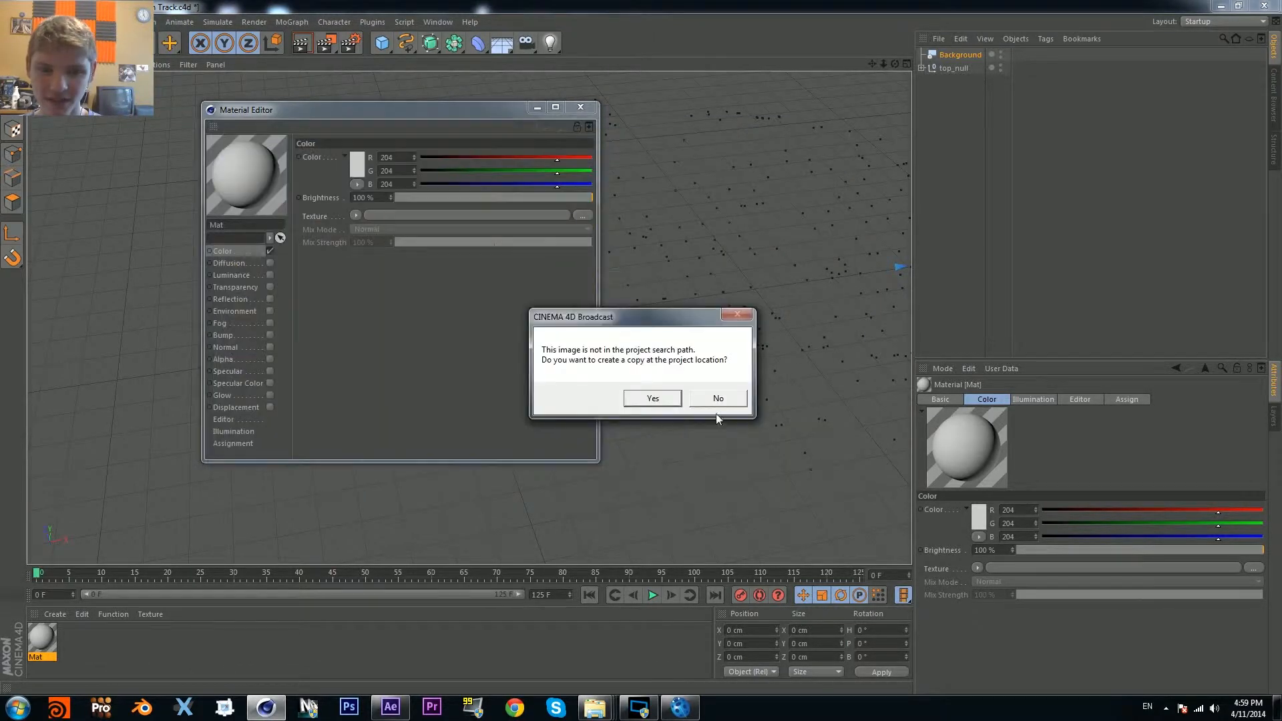
pyautogui.click(711, 399)
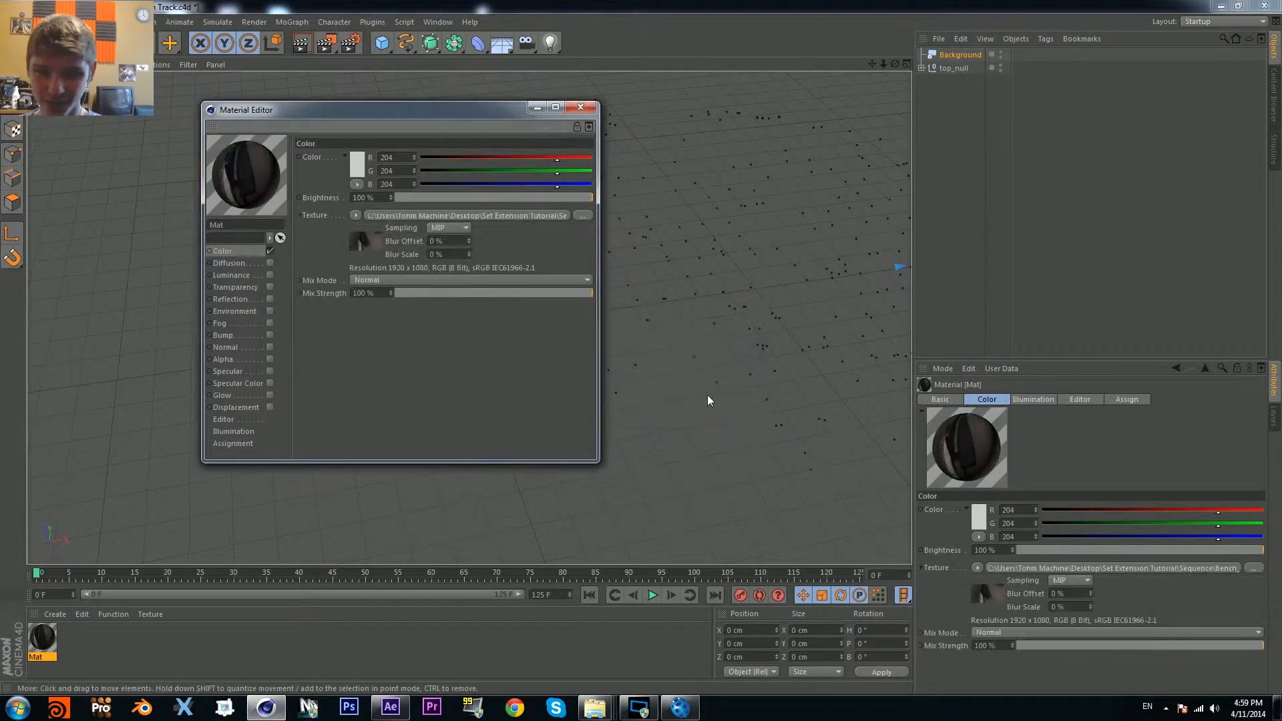
# Step: Set the texture's animation timing to Exact Frame, calculate its movie frame range, and close the Material Editor
pyautogui.click(298, 214)
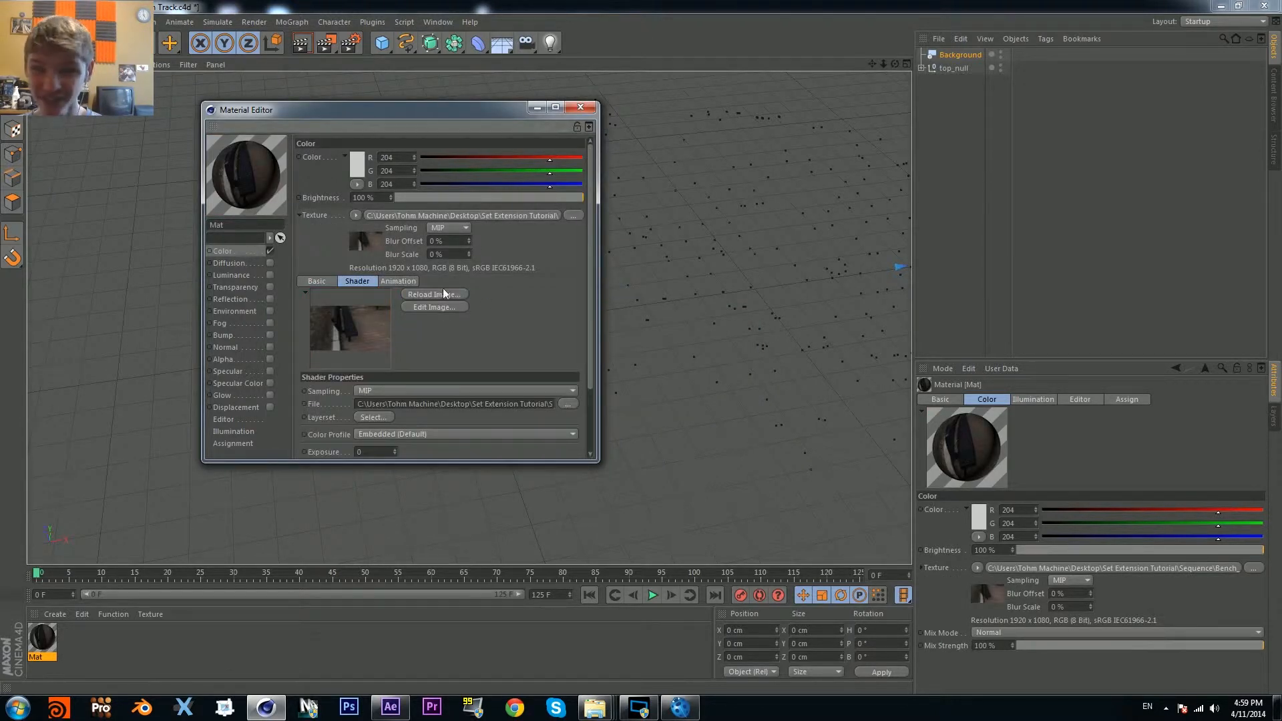
pyautogui.click(388, 281)
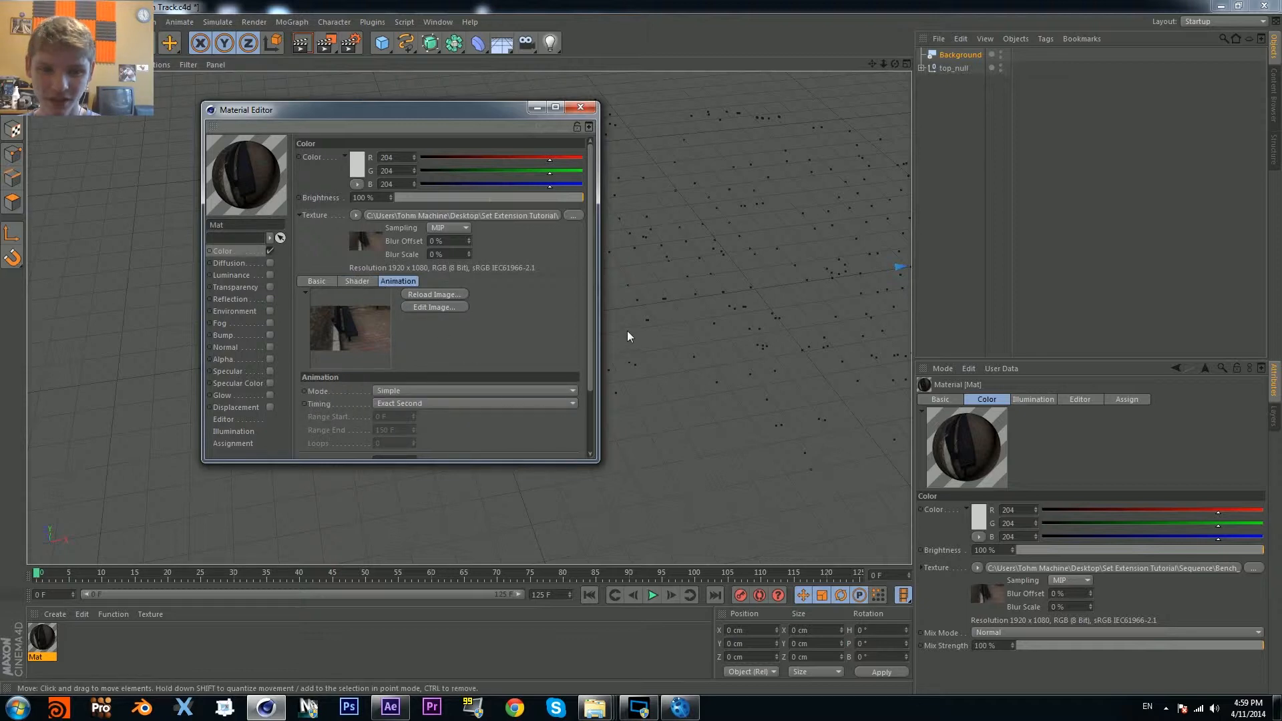
pyautogui.moveTo(591, 334); pyautogui.dragTo(589, 407)
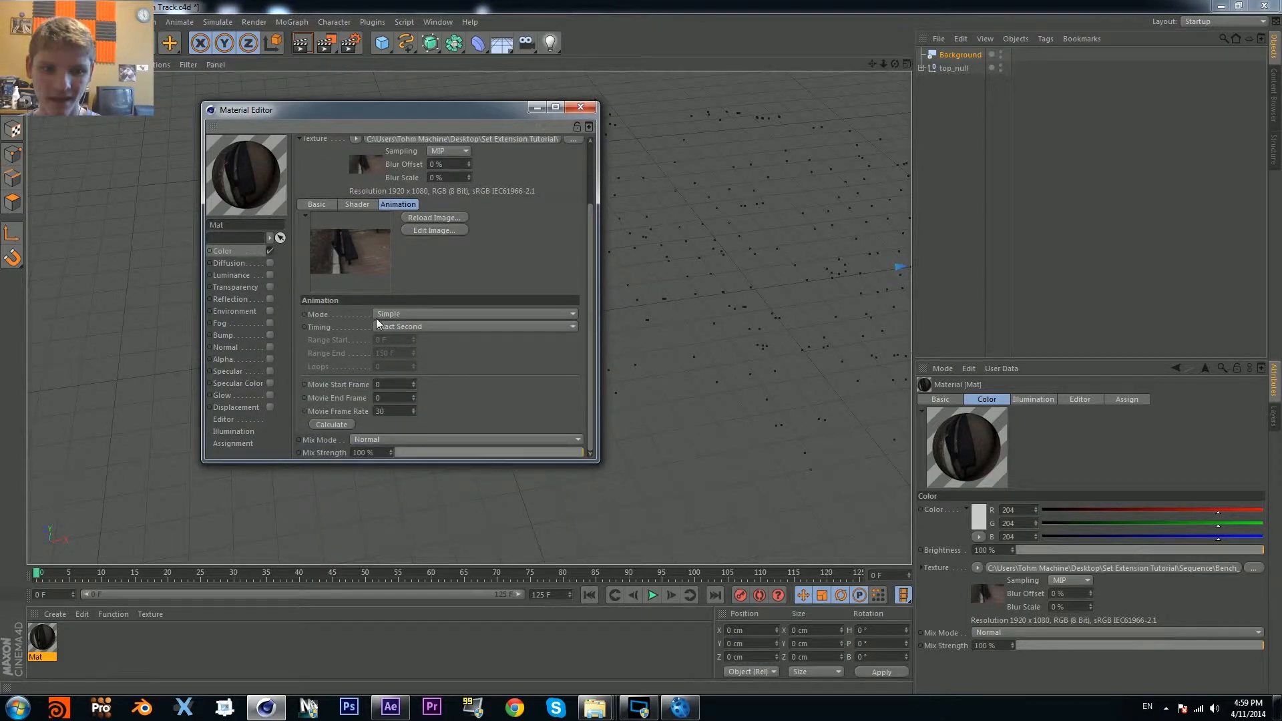
pyautogui.click(397, 328)
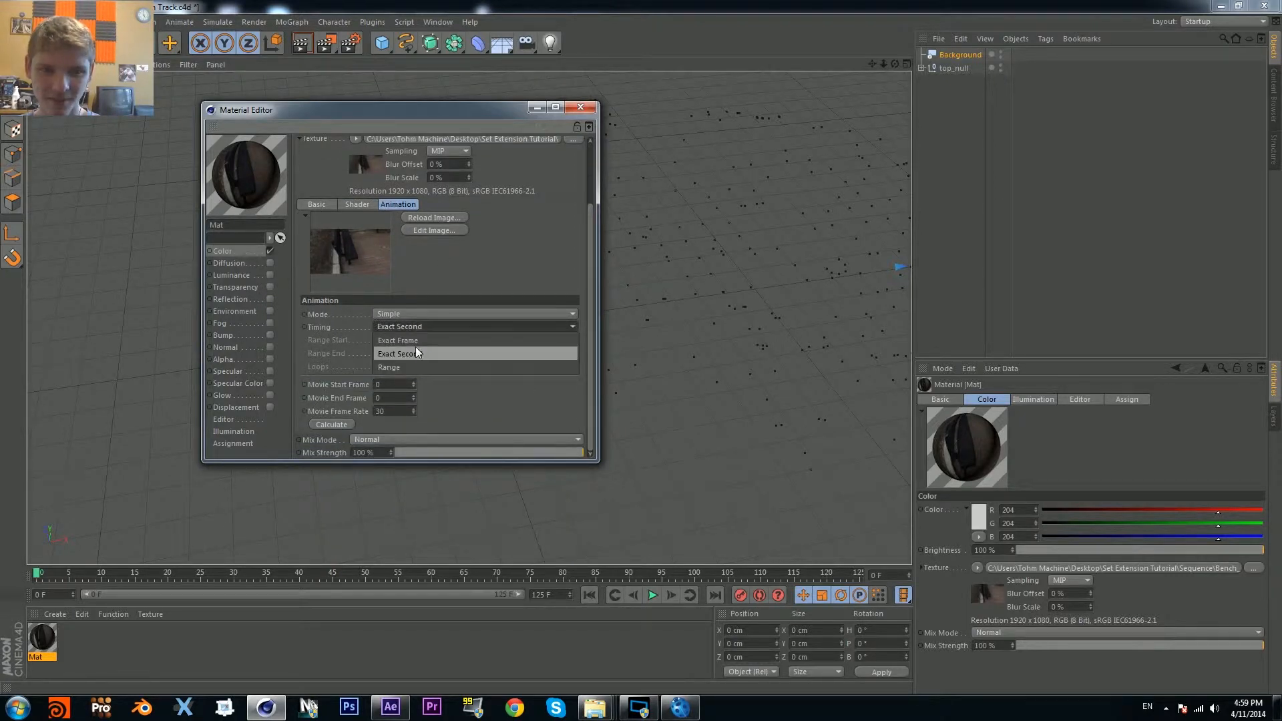
pyautogui.click(412, 342)
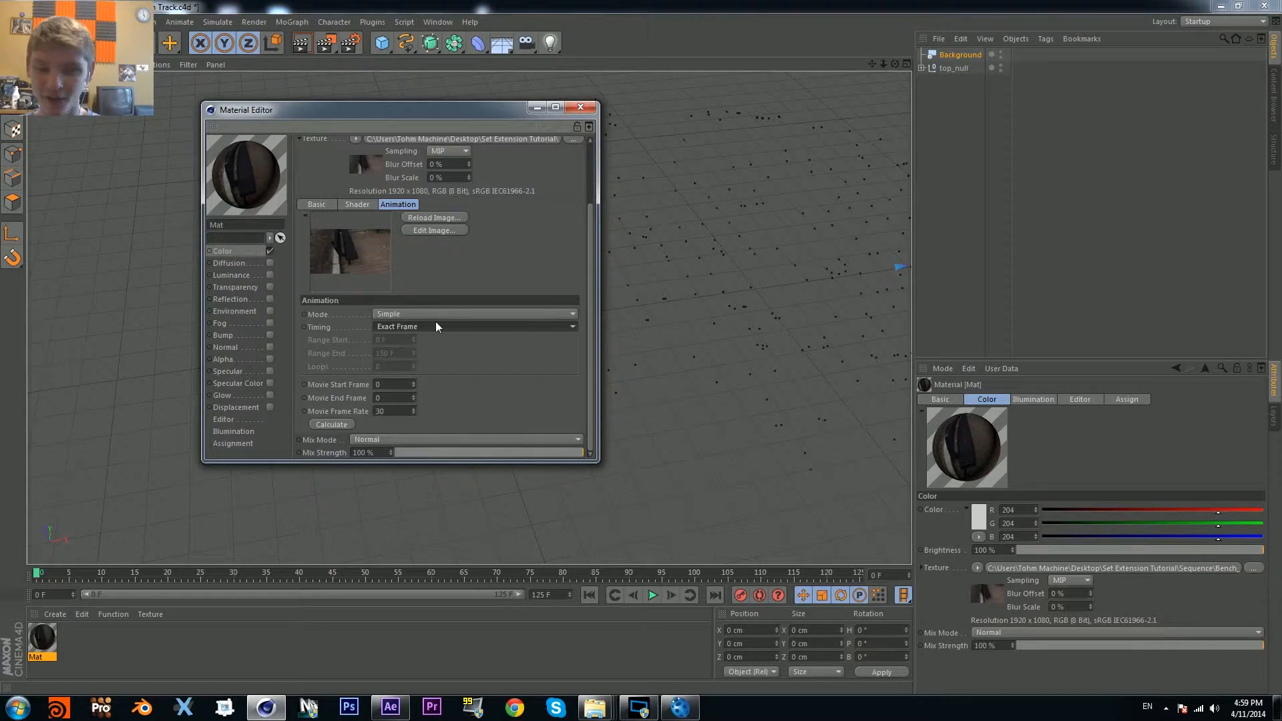
pyautogui.click(326, 427)
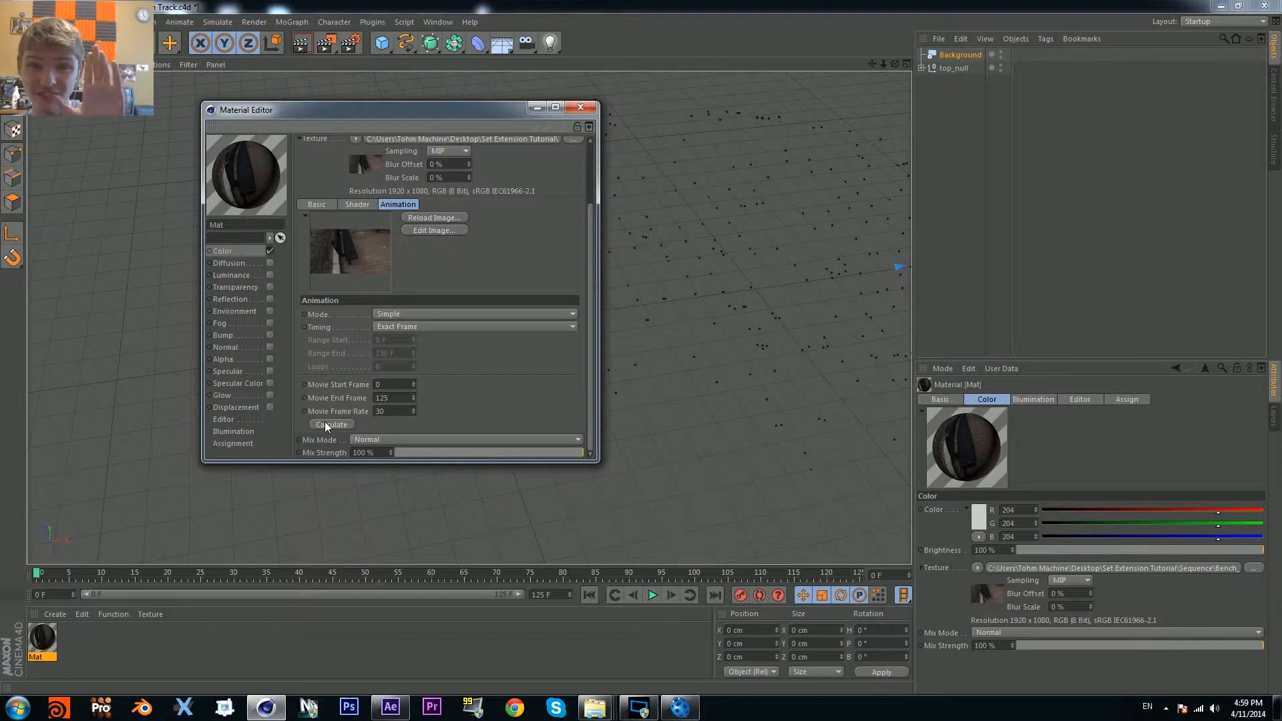
pyautogui.click(590, 105)
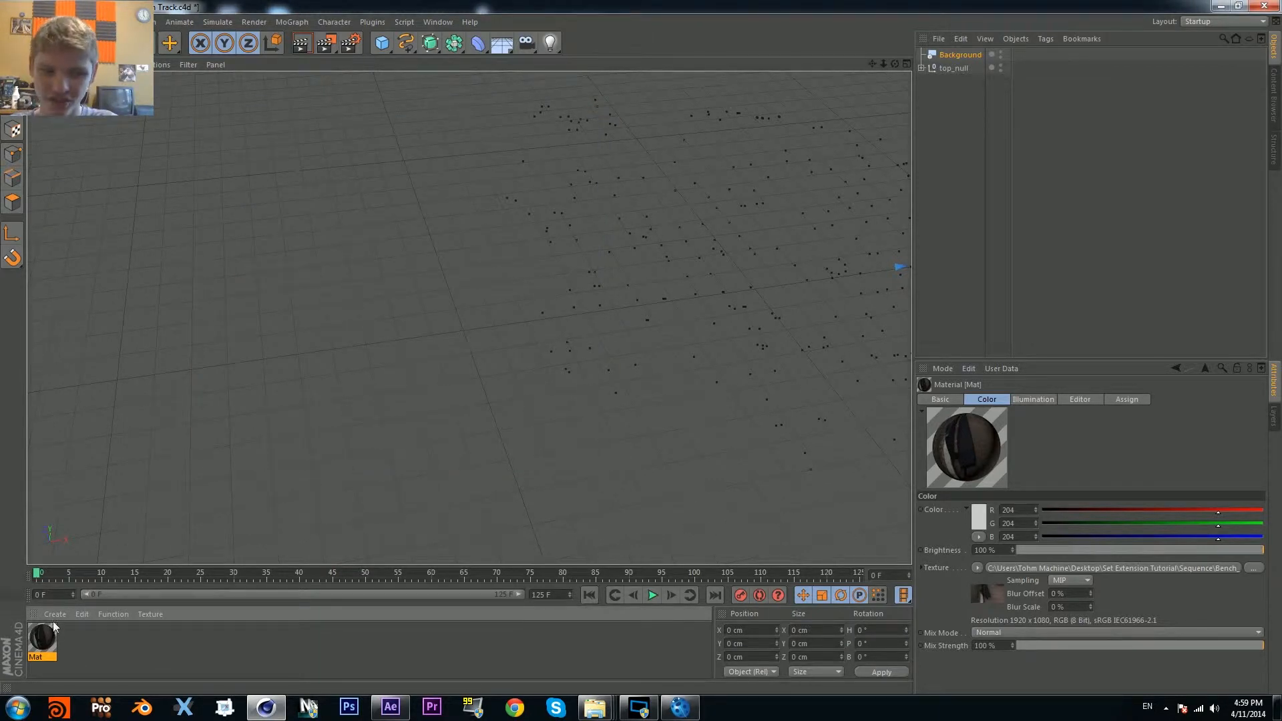
# Step: Apply the footage material to the Background object, play and scrub the animation against the footage, and return to frame 0
pyautogui.moveTo(42, 637); pyautogui.dragTo(956, 55)
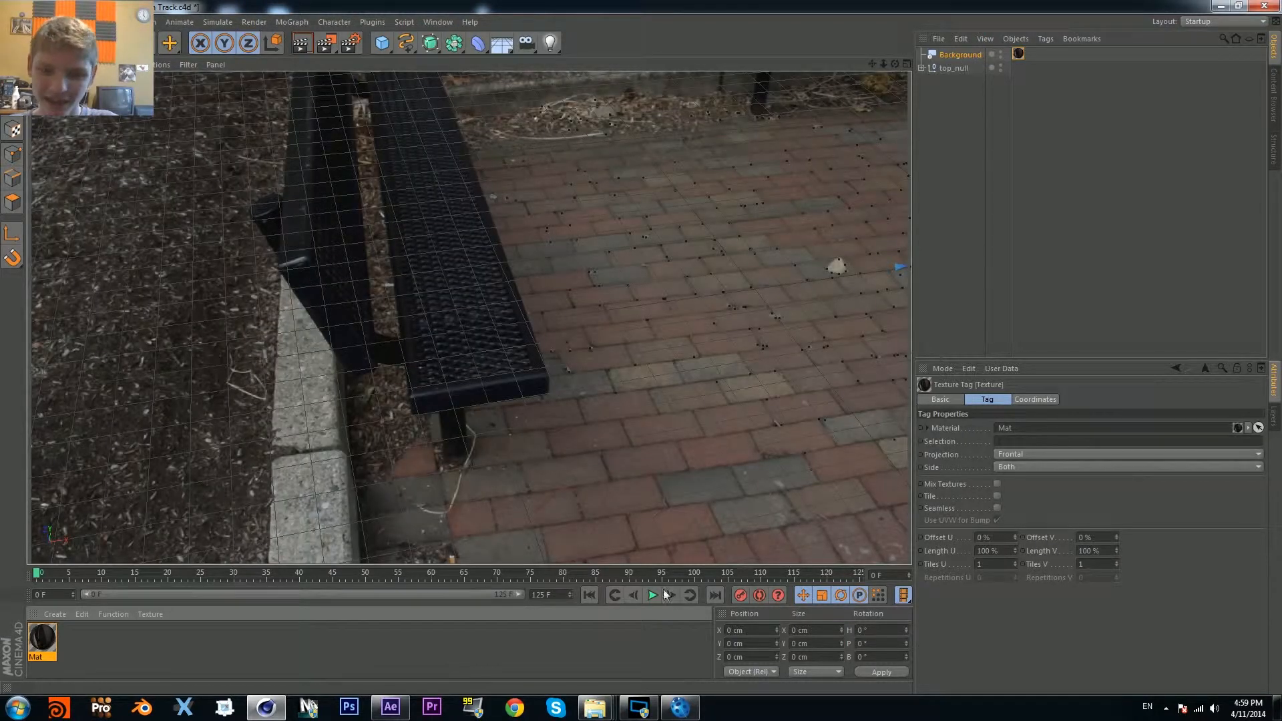
pyautogui.click(652, 596)
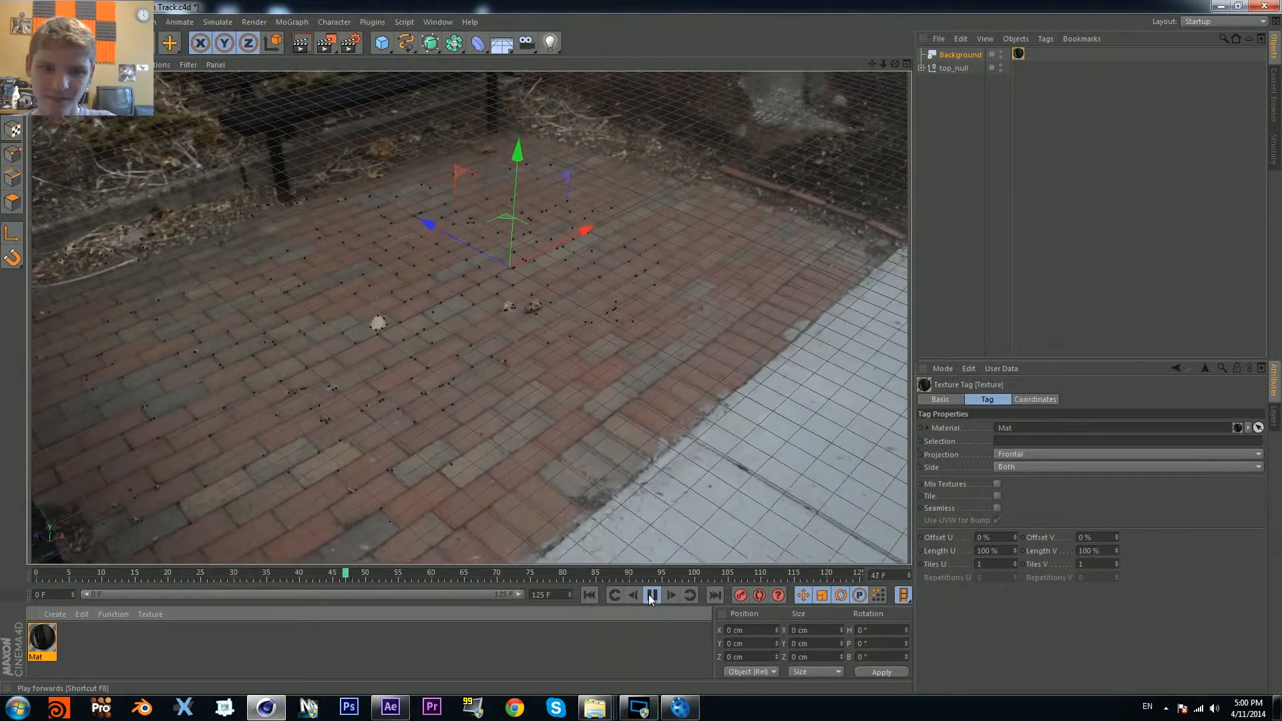
pyautogui.click(651, 596)
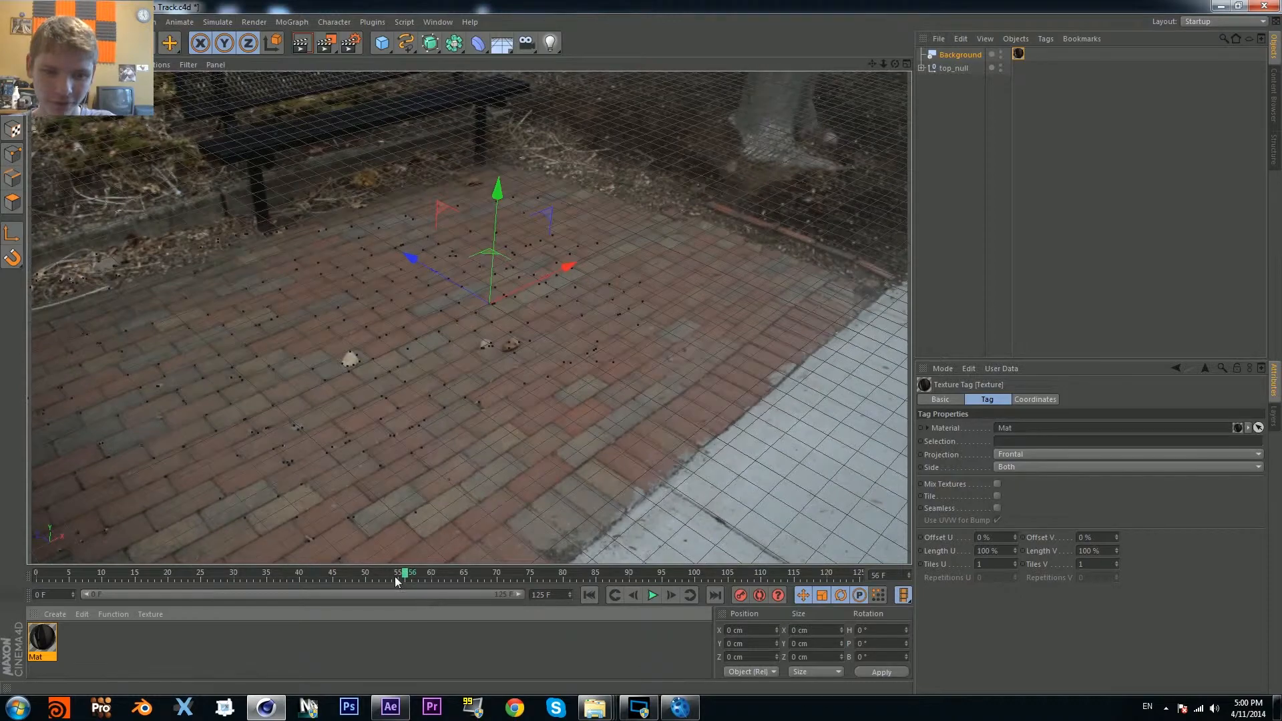
pyautogui.moveTo(396, 581); pyautogui.dragTo(299, 538)
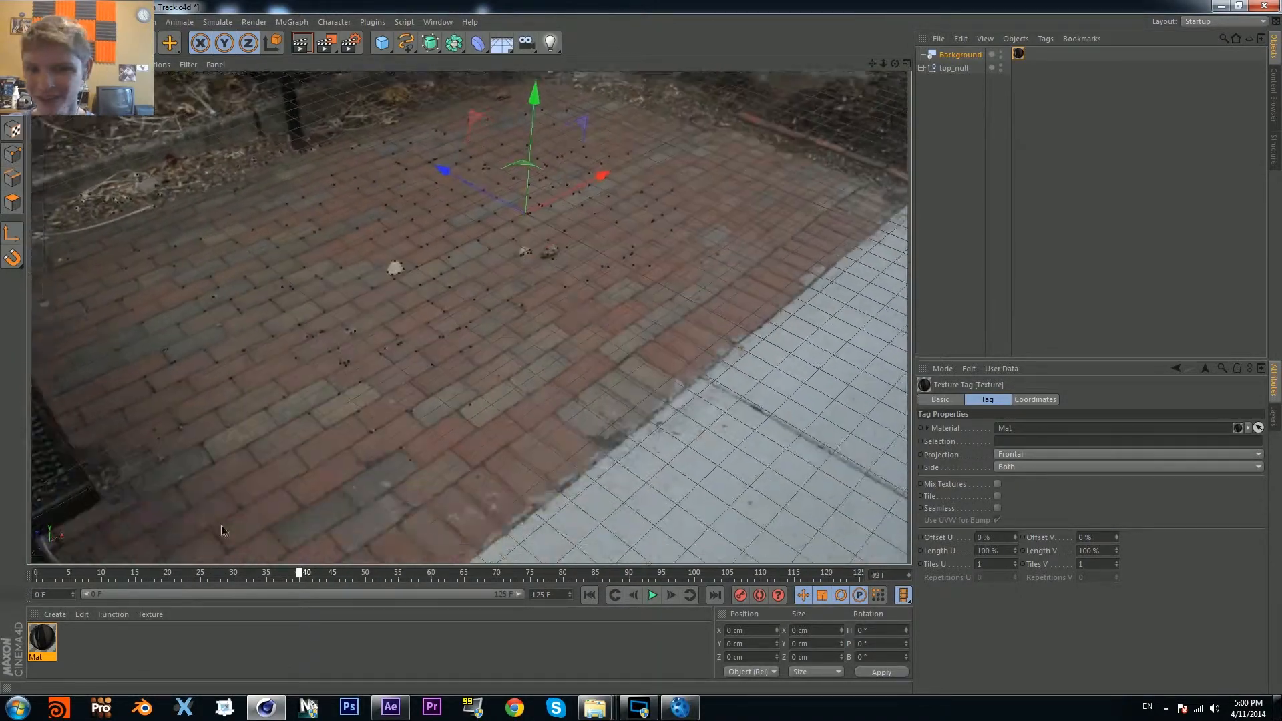
pyautogui.moveTo(222, 526); pyautogui.dragTo(1, 557)
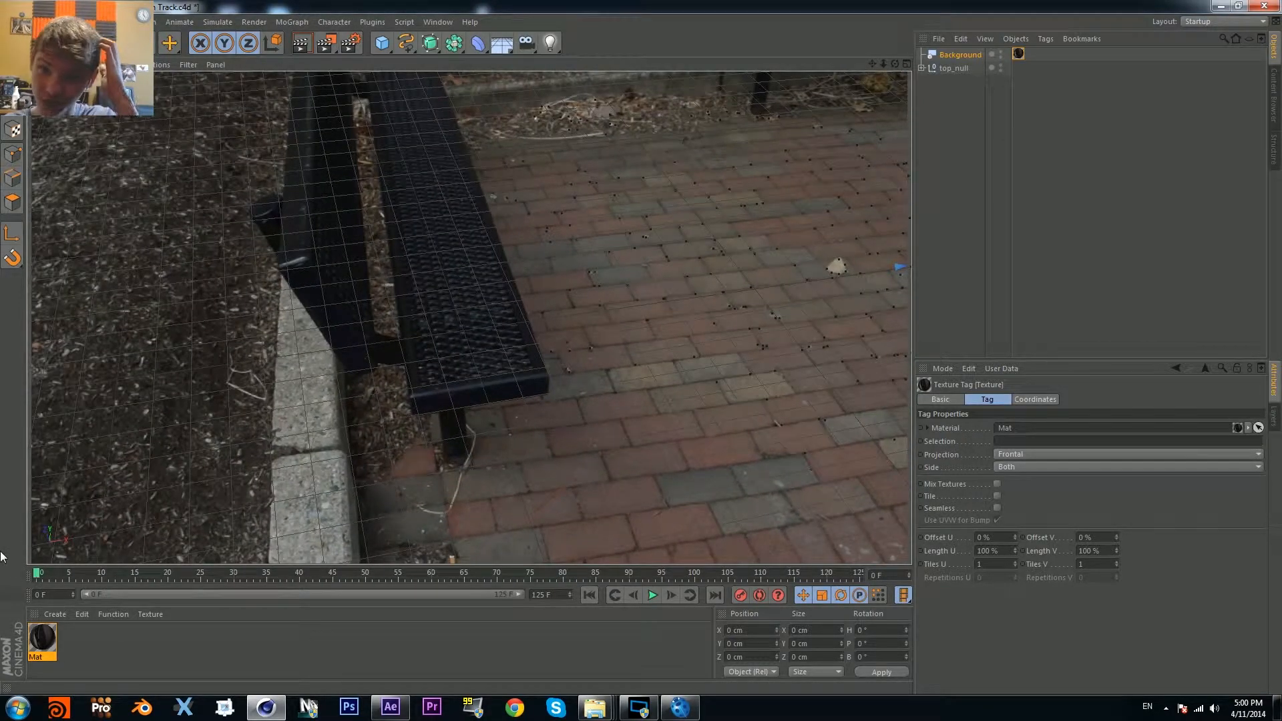
# Step: Add the Dirt cube from the Minecraft presets' Natural folder and move the timeline to frame 66
pyautogui.click(1274, 96)
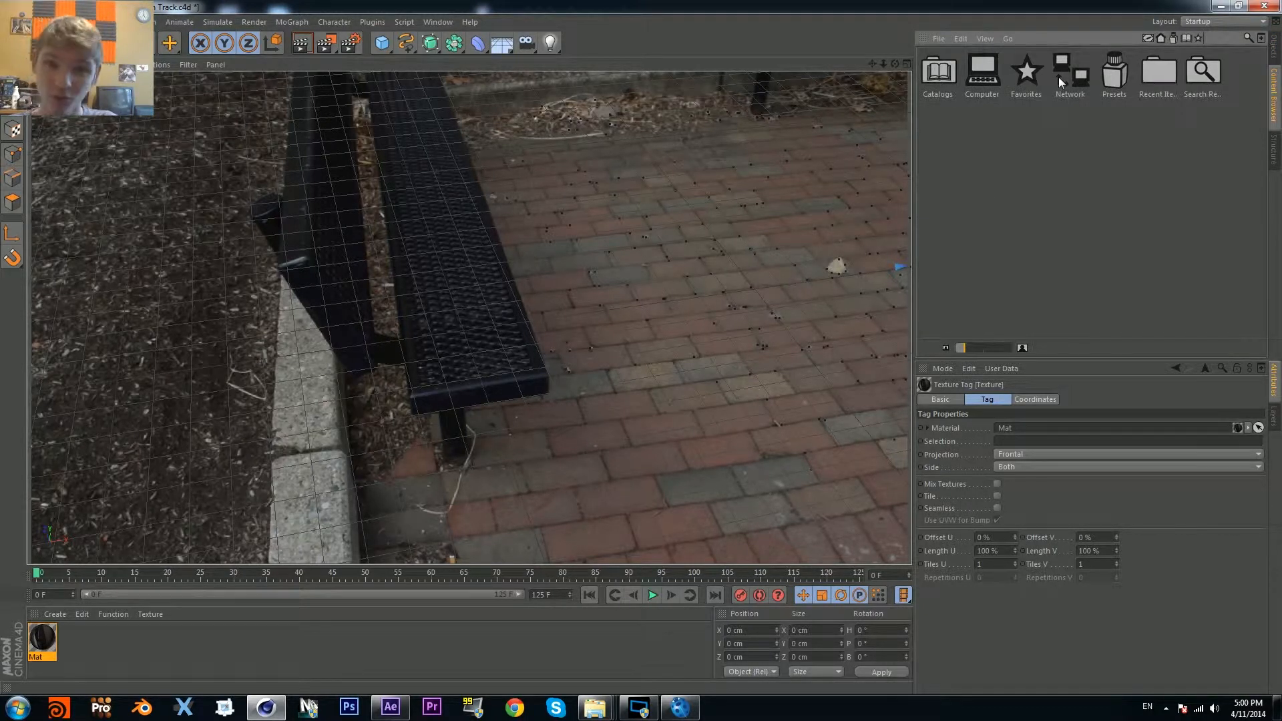
pyautogui.doubleClick(1117, 80)
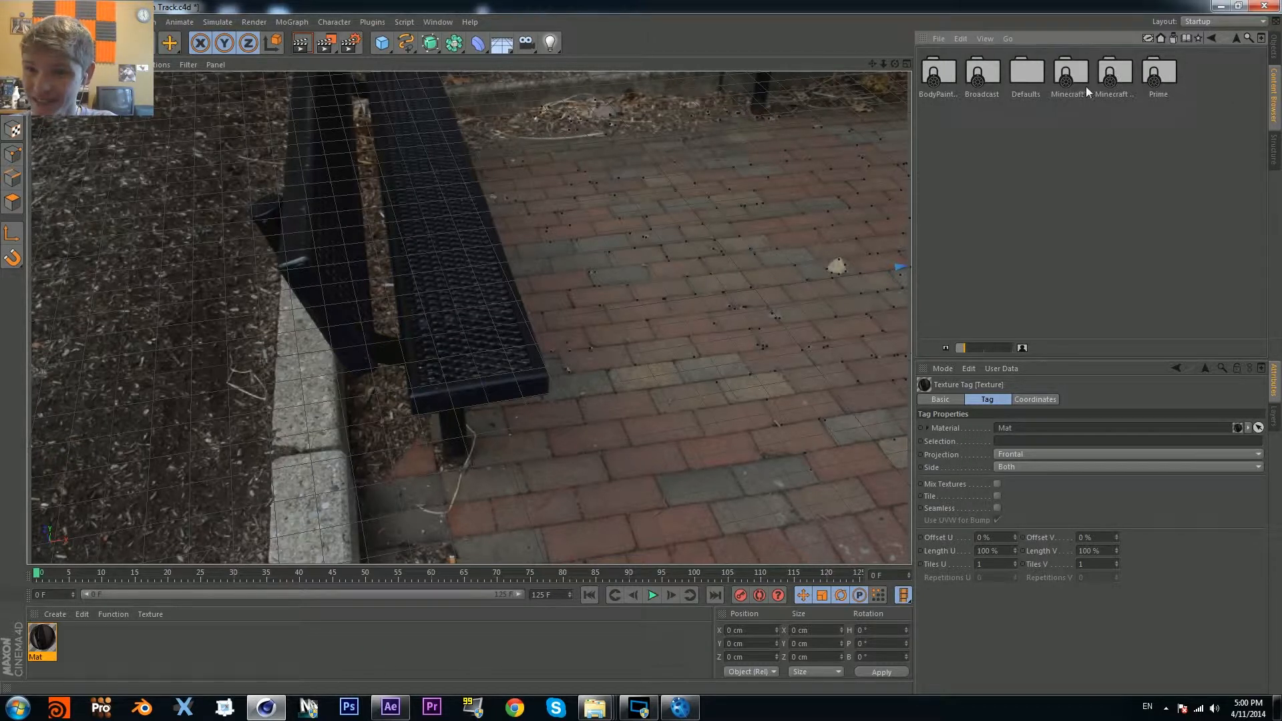
pyautogui.doubleClick(1123, 81)
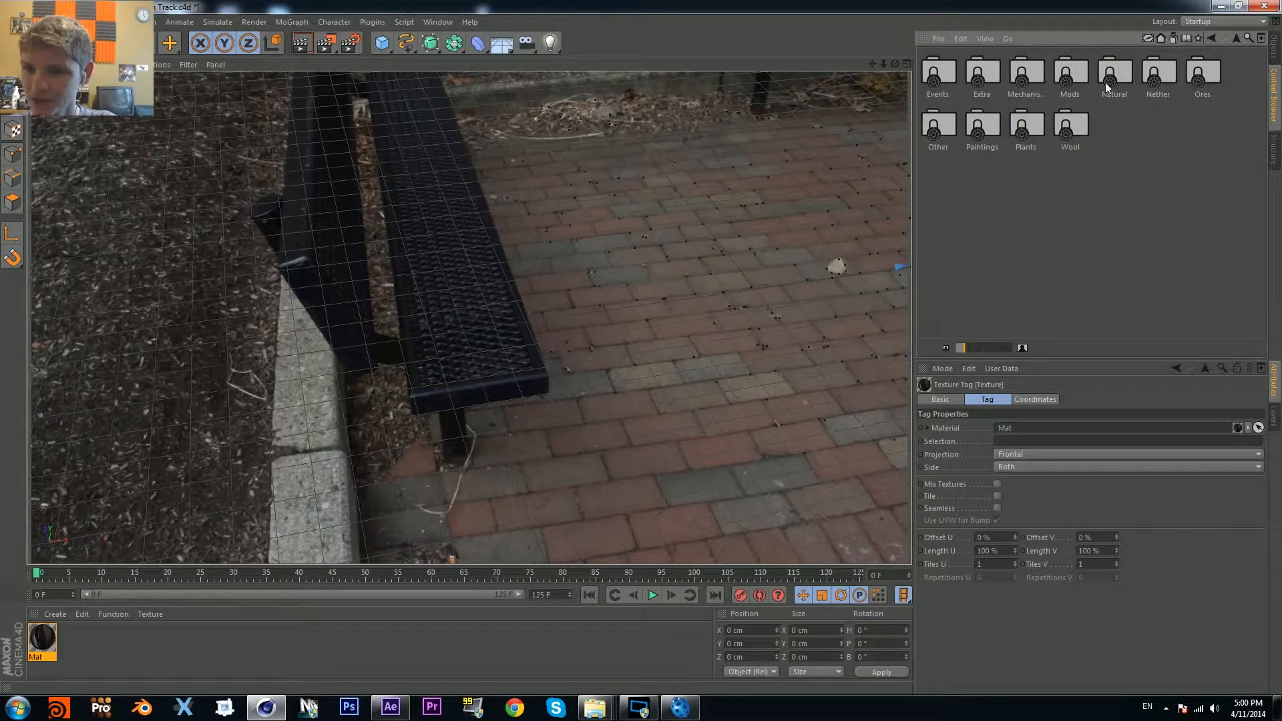
pyautogui.doubleClick(1111, 81)
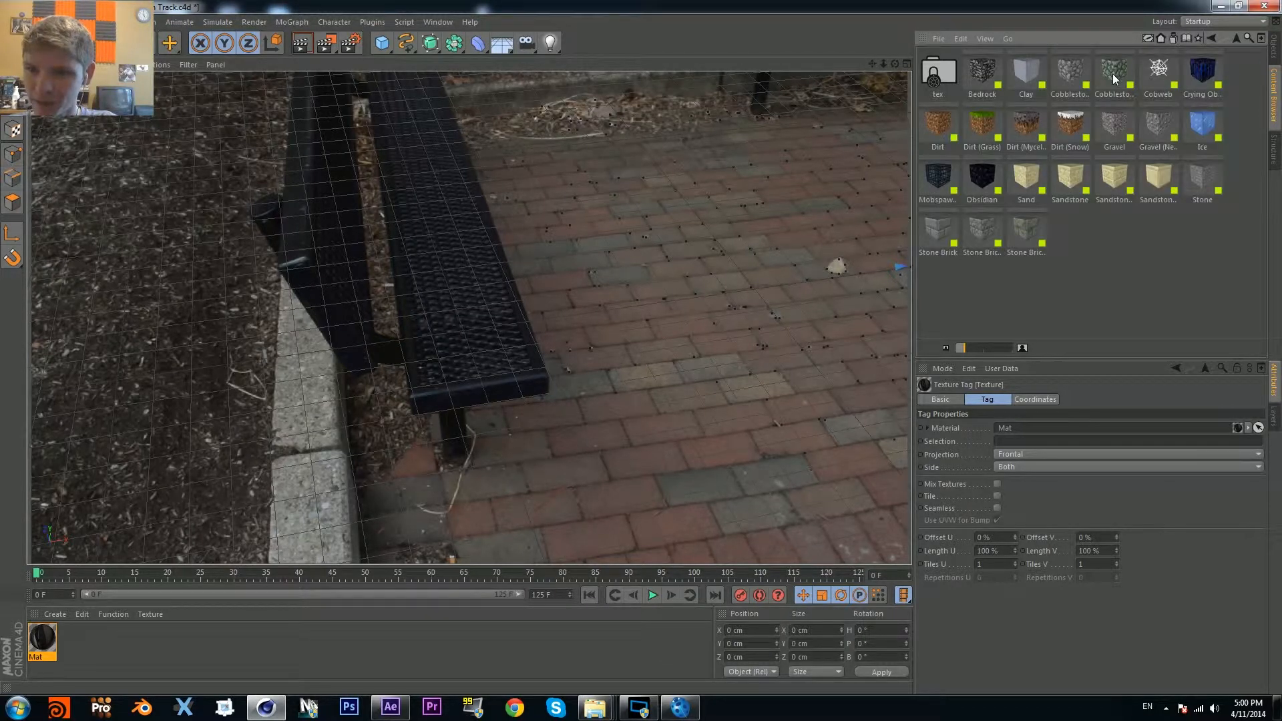
pyautogui.doubleClick(939, 123)
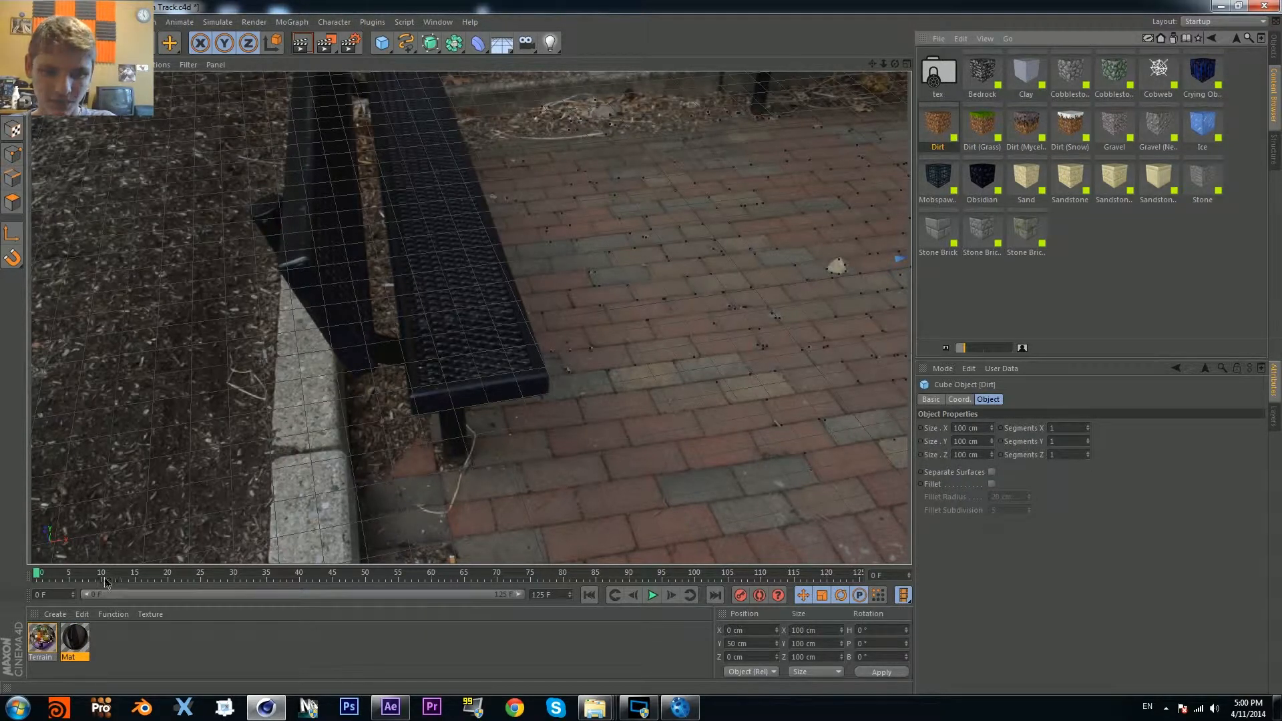
pyautogui.moveTo(105, 581); pyautogui.dragTo(471, 579)
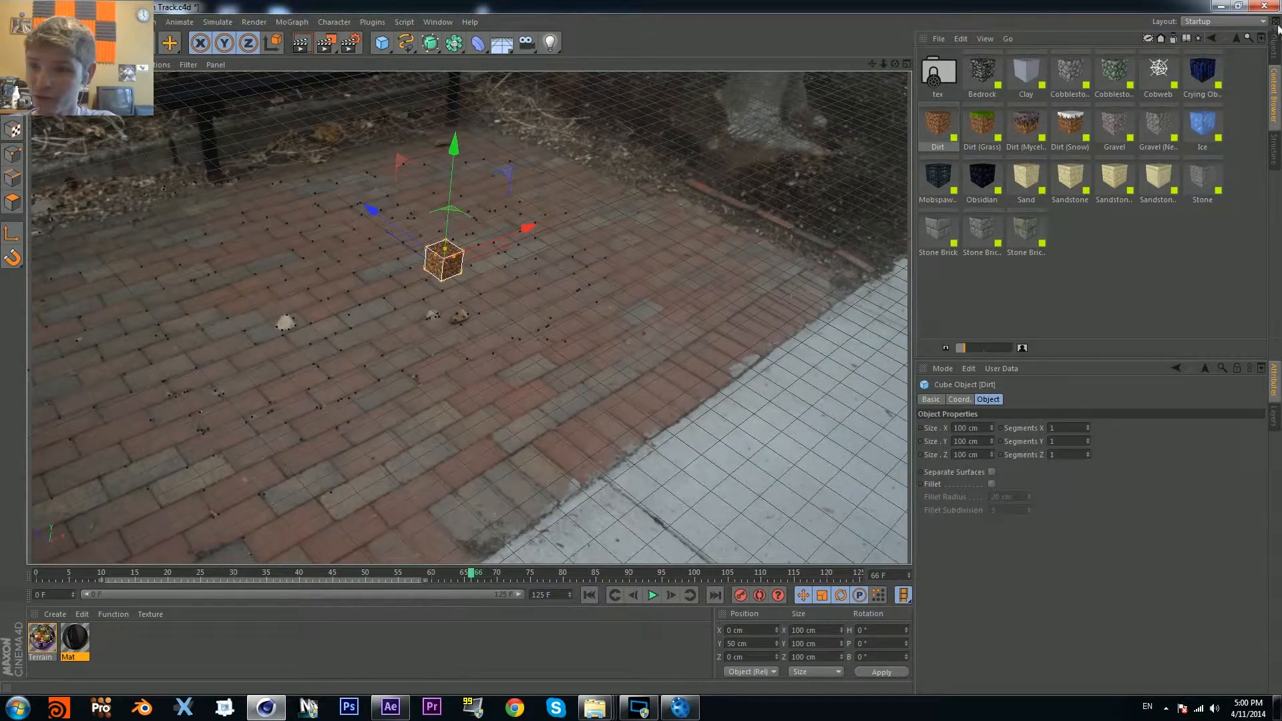
# Step: Set the Dirt cube's X, Y and Z sizes to 300 cm each
pyautogui.click(1272, 50)
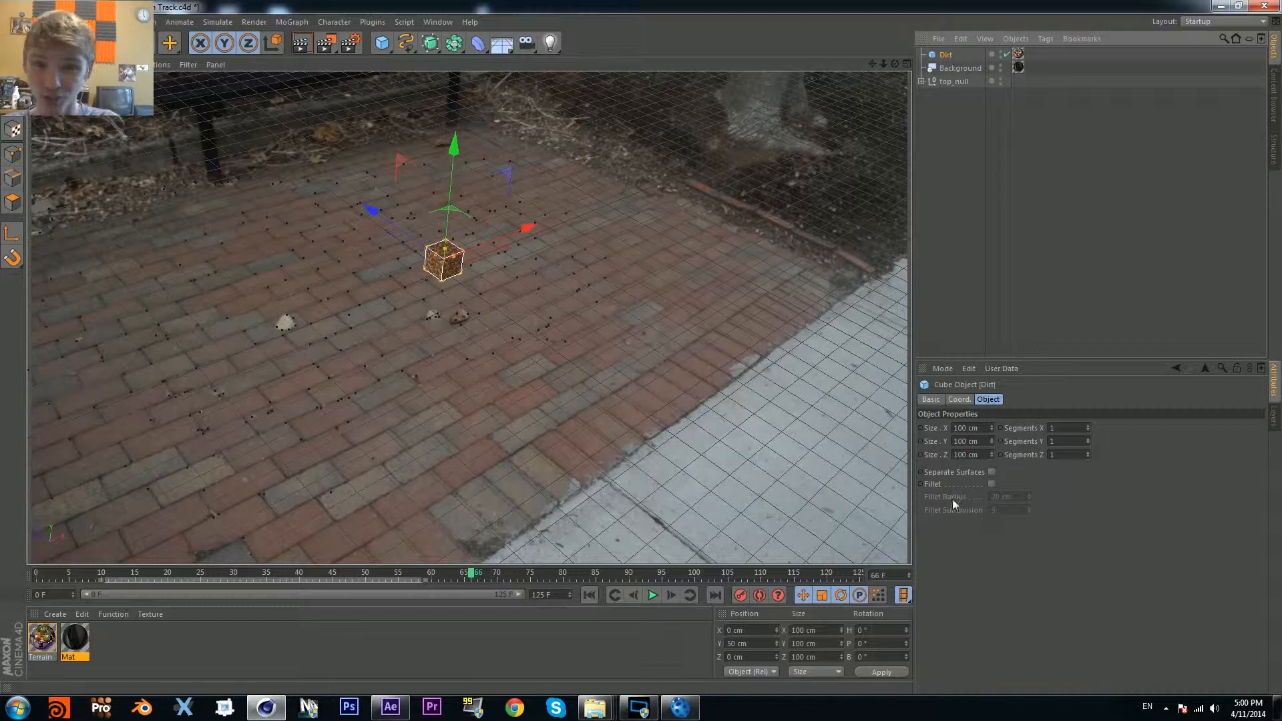
pyautogui.click(980, 429)
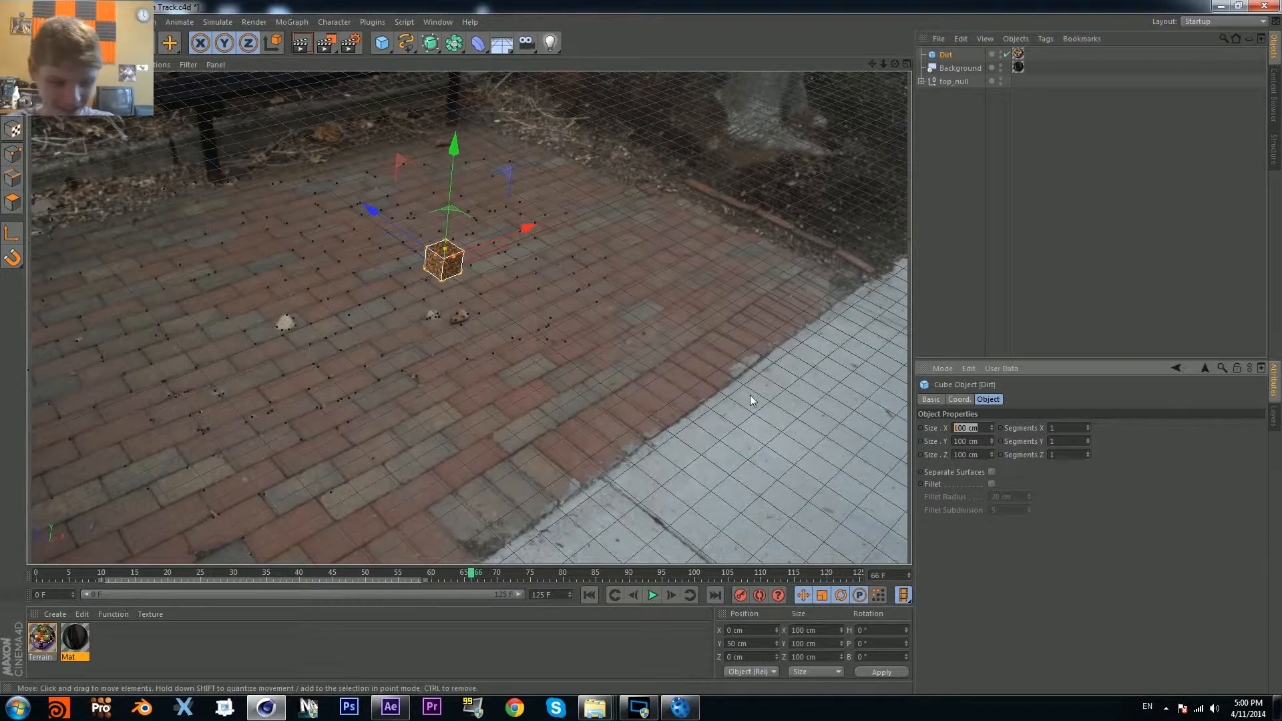
pyautogui.write('300')
pyautogui.press('Return')
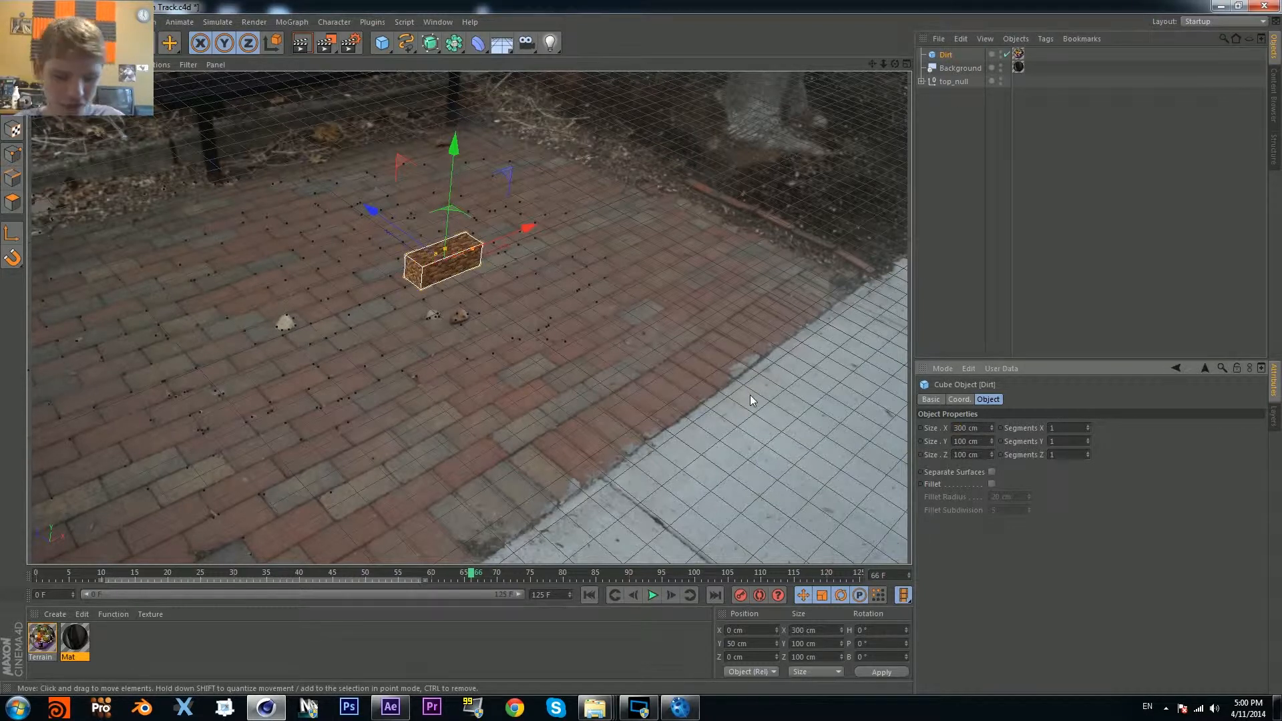
pyautogui.click(986, 444)
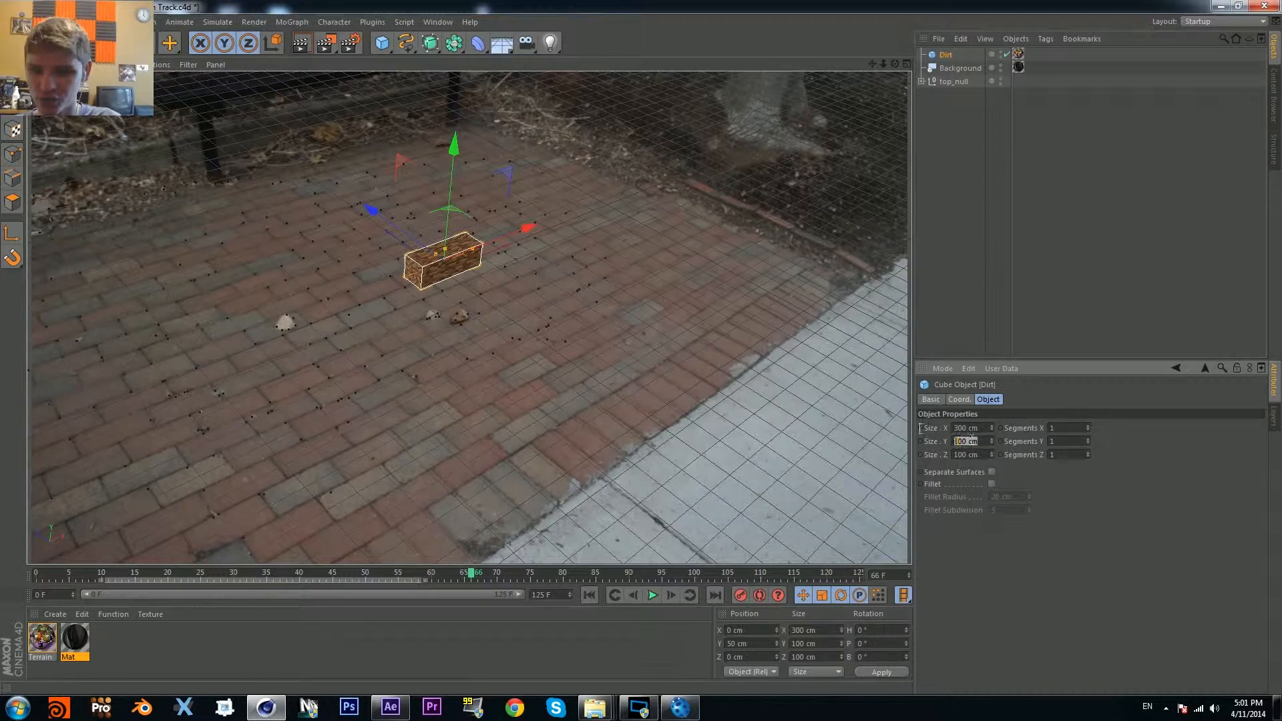
pyautogui.write('300')
pyautogui.click(984, 454)
pyautogui.write('30')
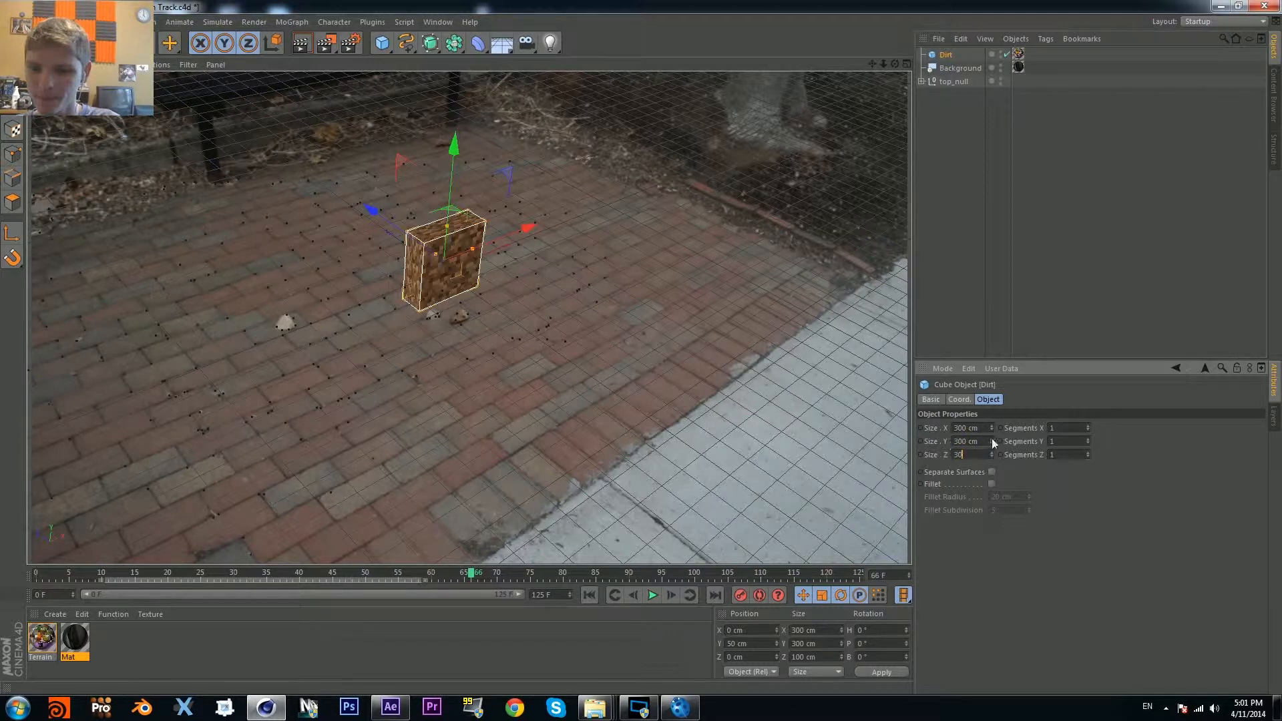
pyautogui.write('0')
pyautogui.press('Return')
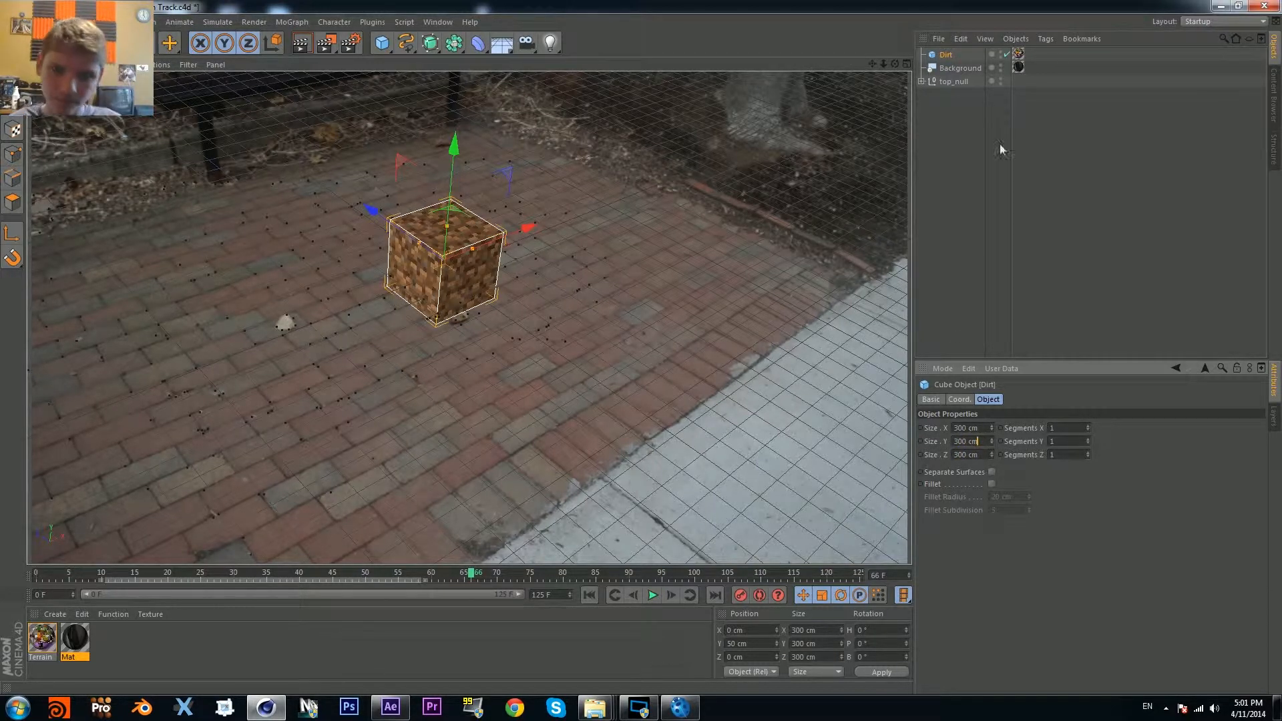
# Step: Lower the Dirt cube to Y -150 cm outside the tracked camera view, return to that camera, and move the cube to X -600 cm
pyautogui.click(922, 81)
pyautogui.click(1029, 108)
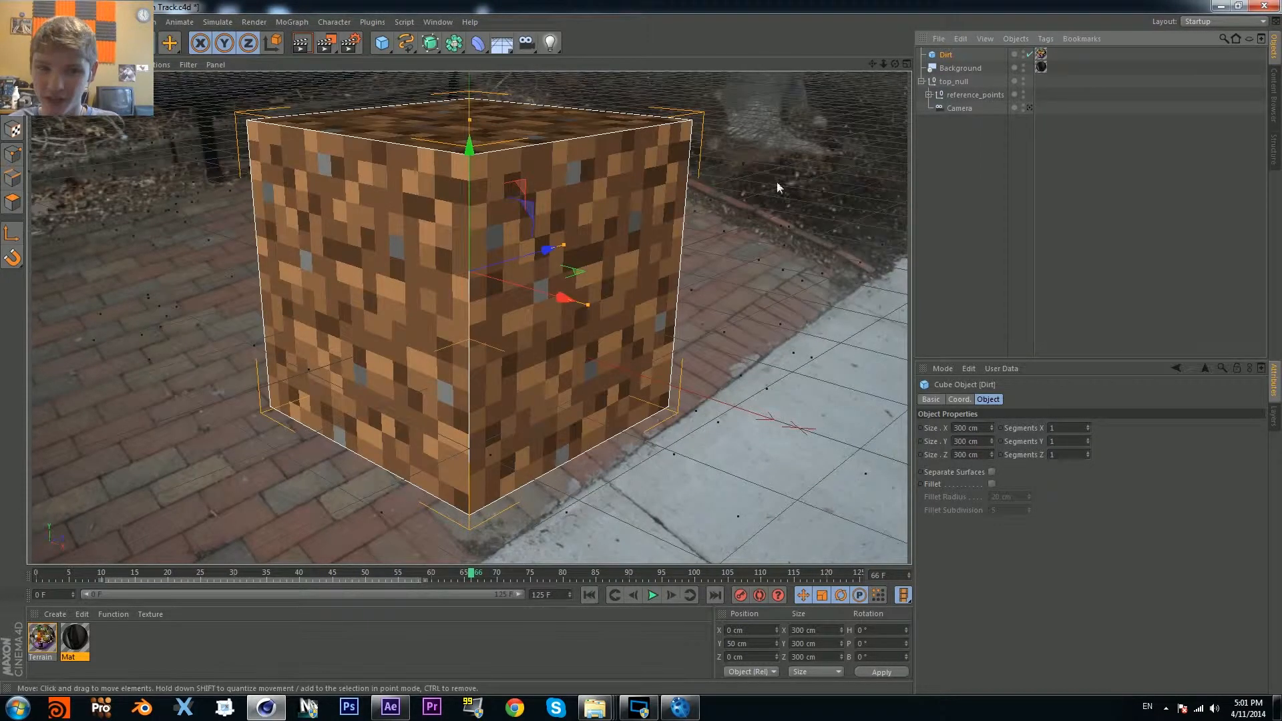
pyautogui.keyDown('alt'); pyautogui.moveTo(560, 252); pyautogui.dragTo(611, 210); pyautogui.keyUp('alt')
pyautogui.moveTo(428, 182); pyautogui.dragTo(723, 245)
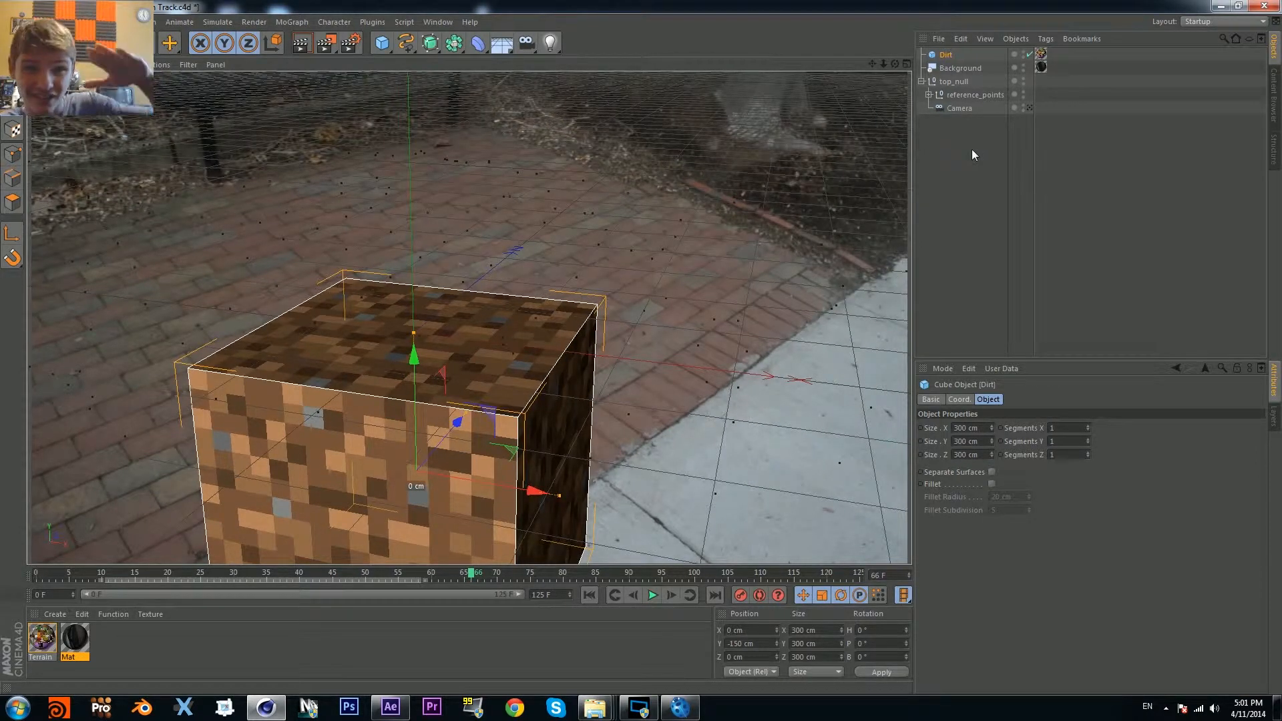
pyautogui.click(1029, 108)
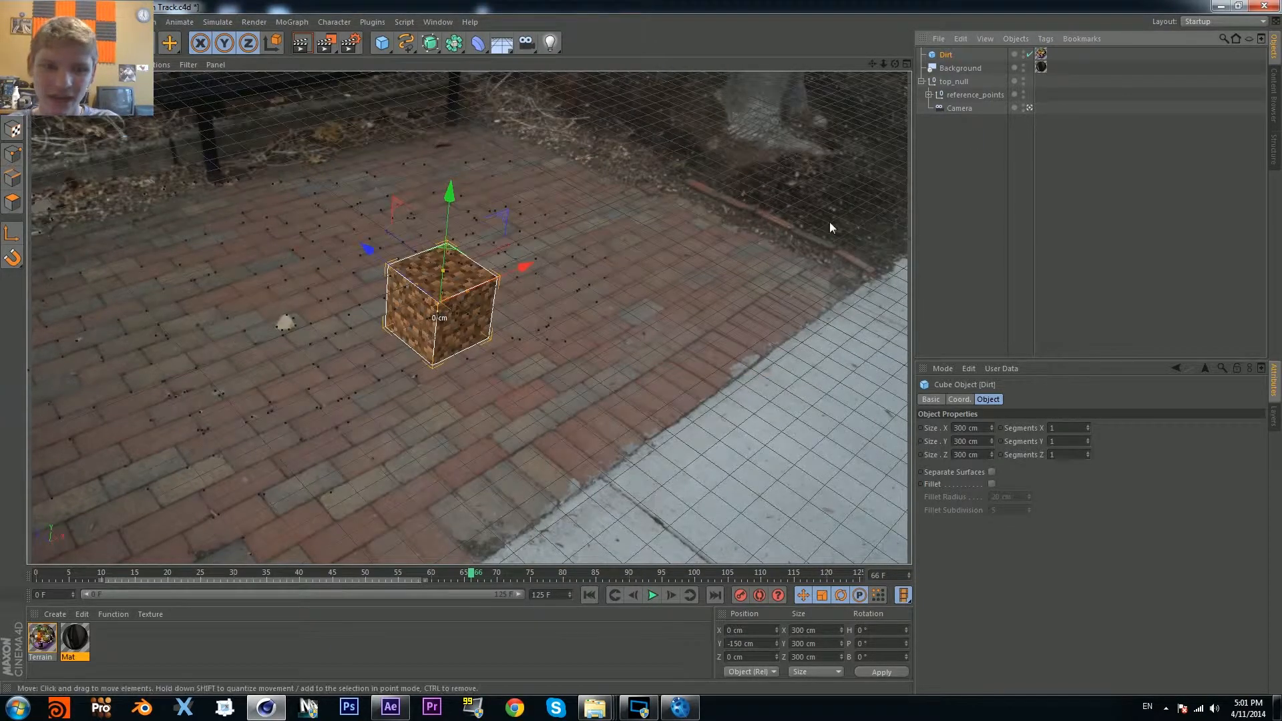
pyautogui.moveTo(523, 268); pyautogui.dragTo(400, 315)
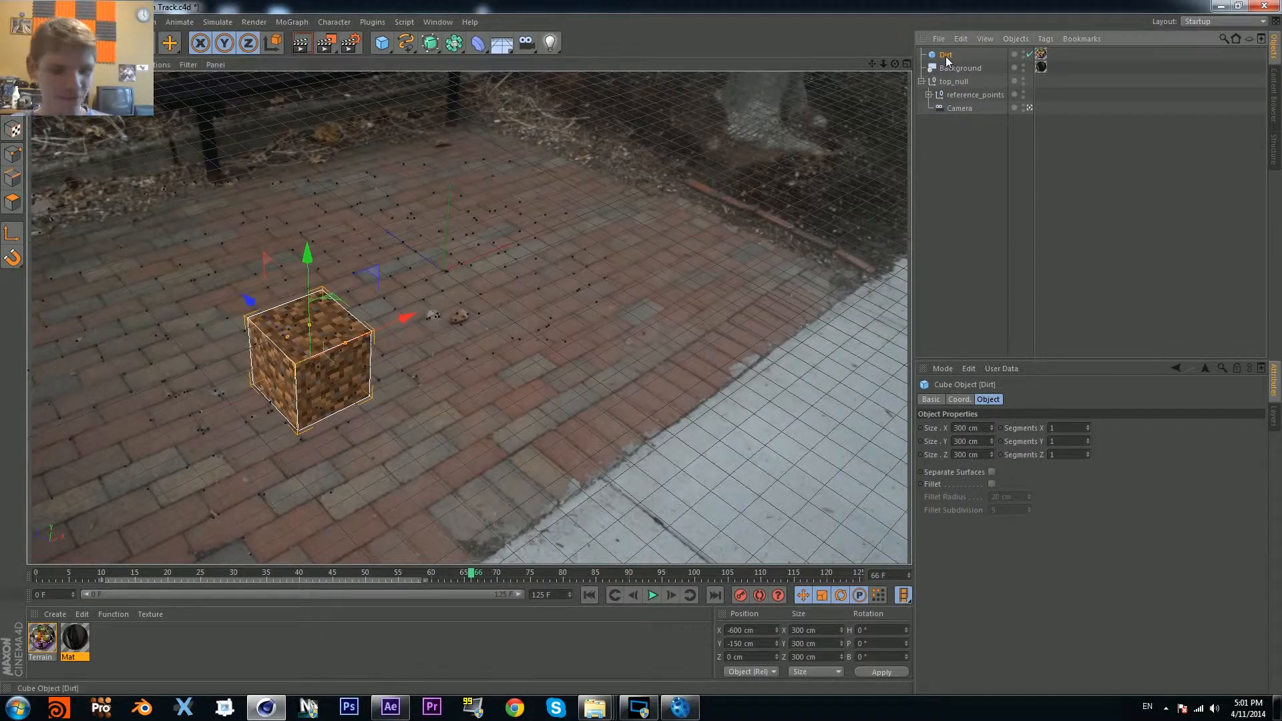
# Step: Duplicate the Dirt cube and place the copy directly beside it at Z -300 cm, keeping X -600 cm
pyautogui.hotkey('ctrl', 'c')
pyautogui.hotkey('ctrl', 'v')
pyautogui.moveTo(249, 302); pyautogui.dragTo(301, 353)
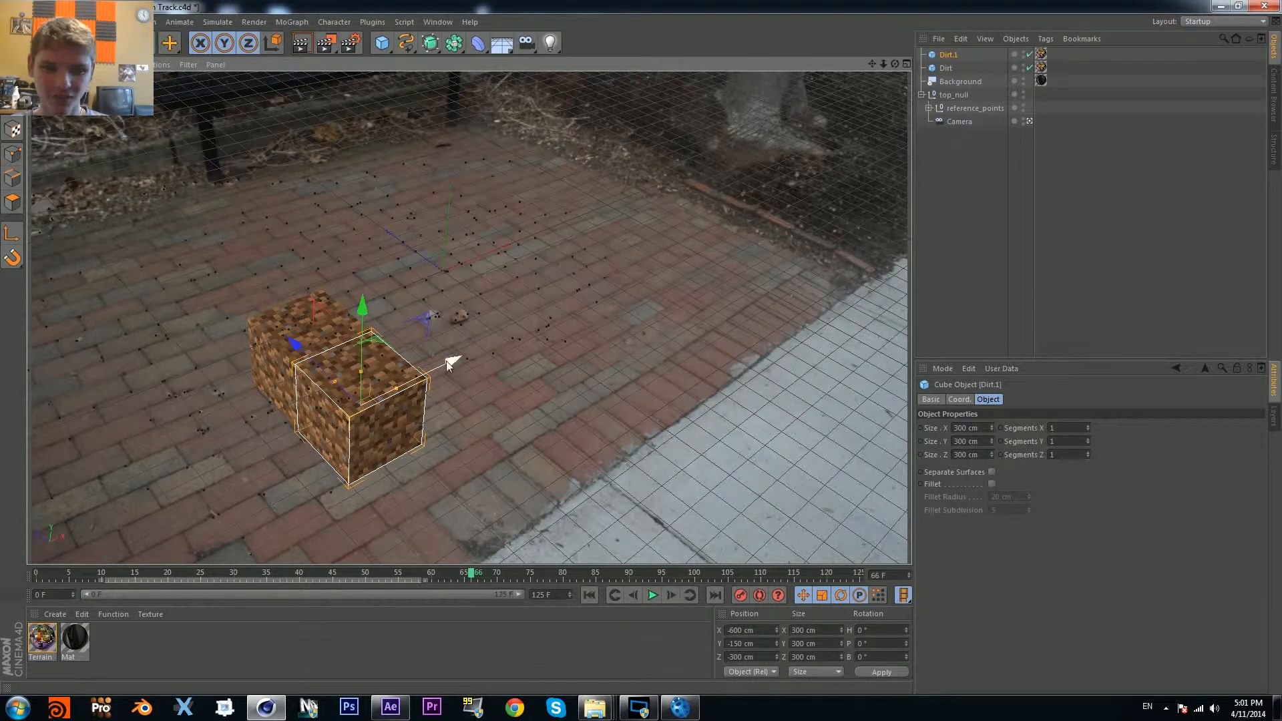
pyautogui.moveTo(450, 361); pyautogui.dragTo(503, 354)
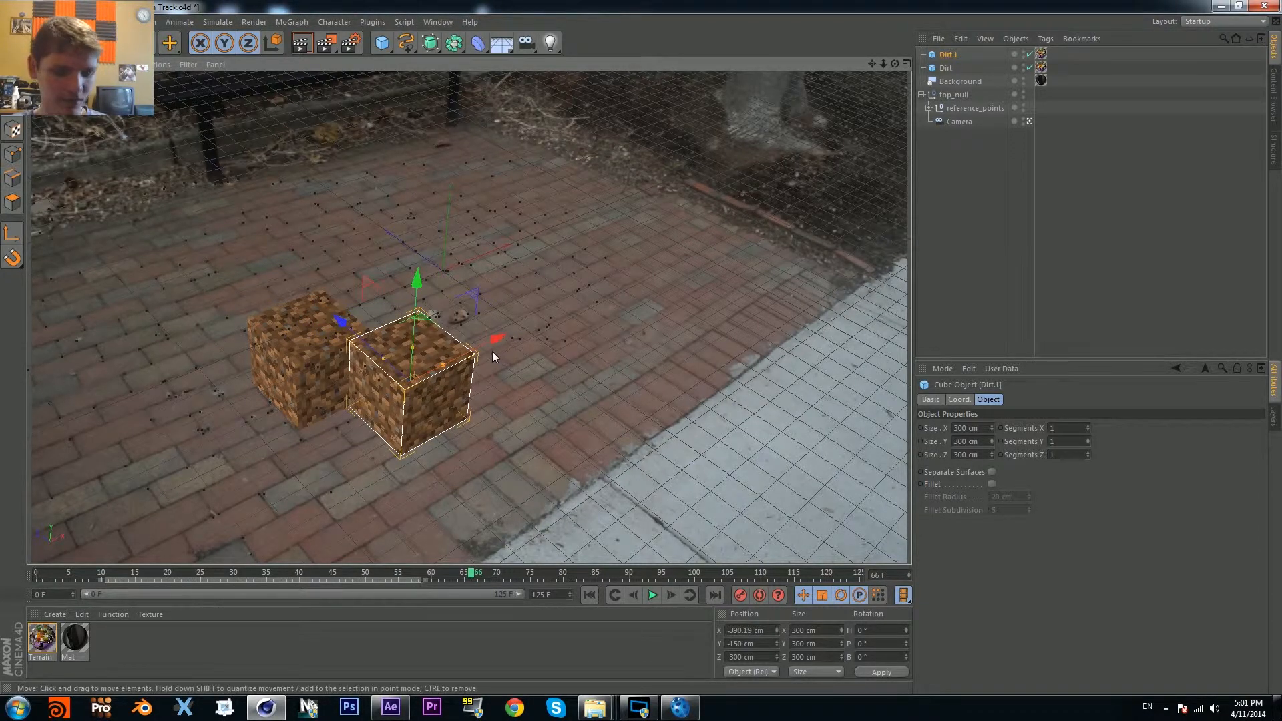
pyautogui.hotkey('ctrl', 'z')
# Step: Duplicate the second Dirt cube and move the copy to X -300 cm, Z -600 cm
pyautogui.hotkey('ctrl', 'c')
pyautogui.hotkey('ctrl', 'v')
pyautogui.moveTo(294, 343); pyautogui.dragTo(349, 392)
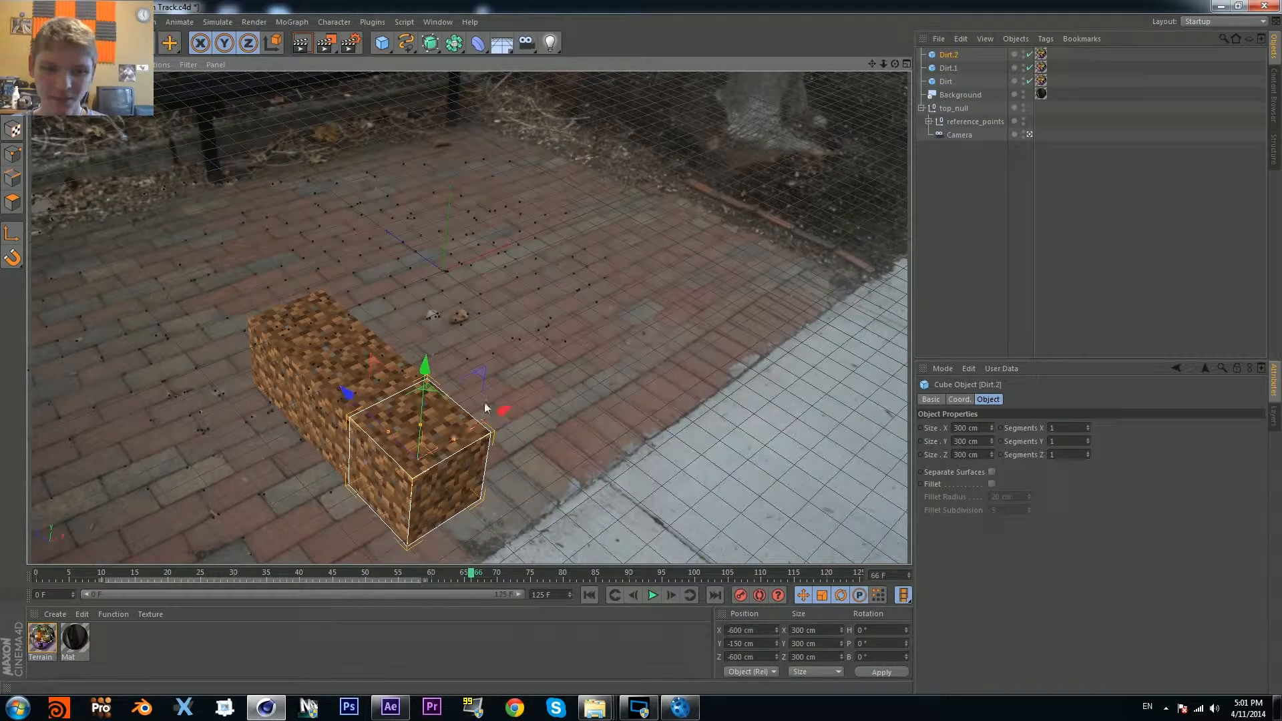
pyautogui.moveTo(503, 410); pyautogui.dragTo(569, 379)
# Step: Duplicate the original Dirt cube and place the copy at X -300 cm, Z 300 cm
pyautogui.click(307, 319)
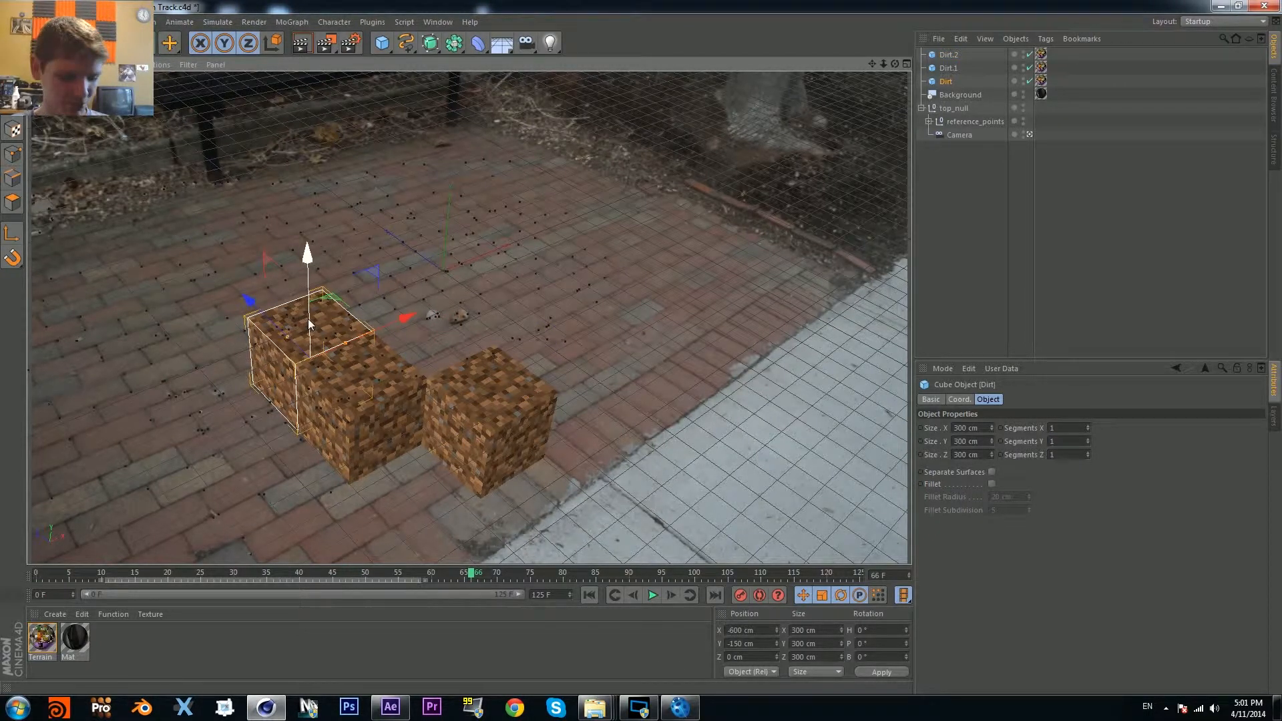
pyautogui.keyDown('ctrl'); pyautogui.moveTo(393, 312); pyautogui.dragTo(470, 299); pyautogui.keyUp('ctrl')
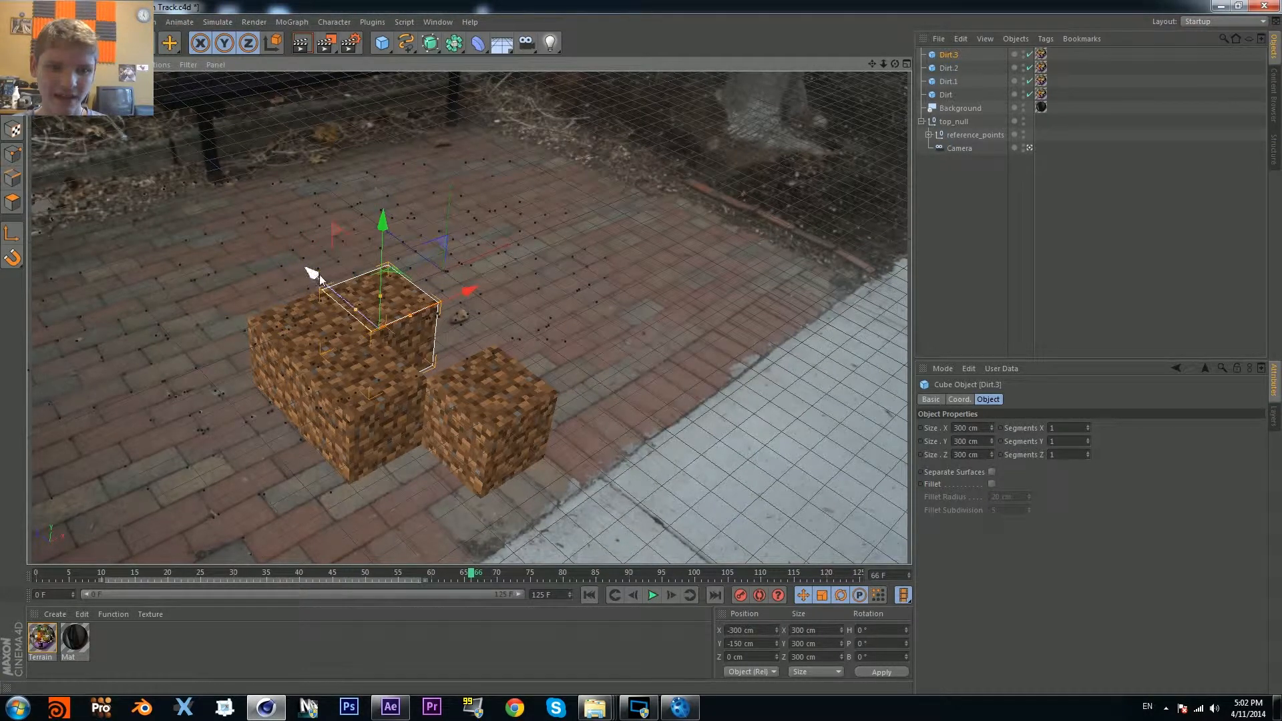
pyautogui.moveTo(319, 275); pyautogui.dragTo(275, 246)
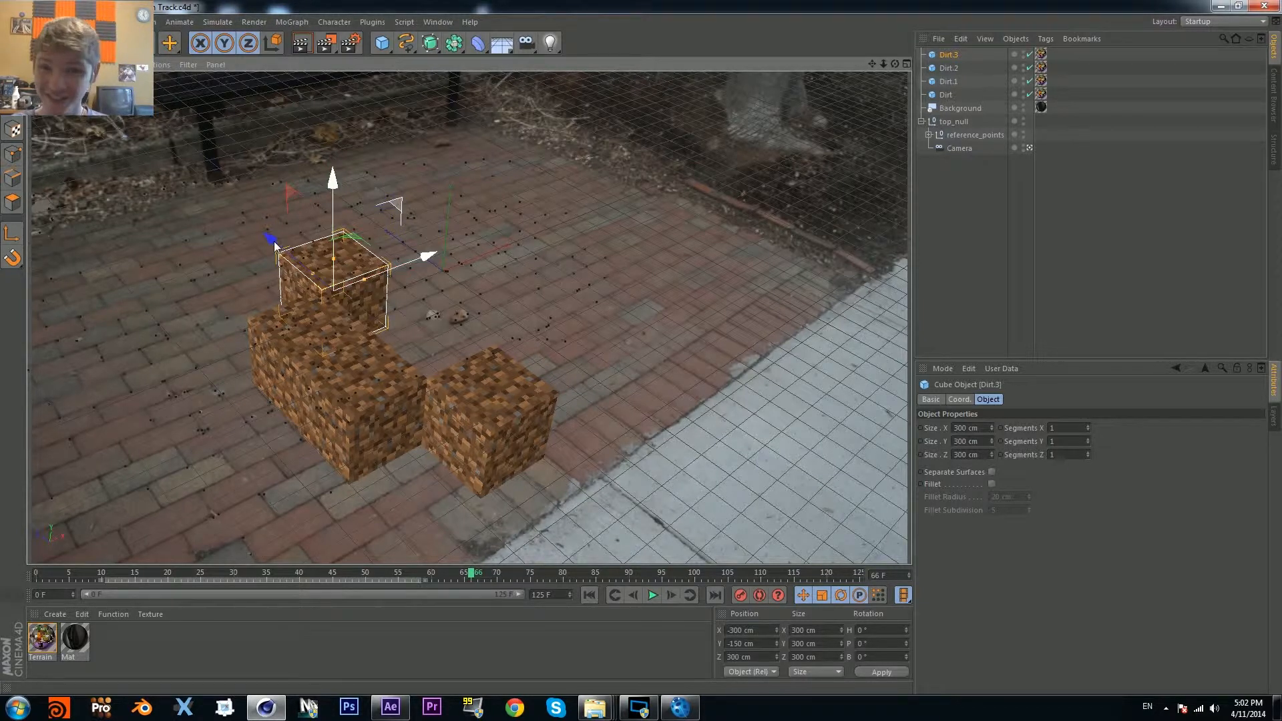
# Step: Duplicate the cube twice in succession, placing one copy at X 0 cm, Z 300 cm and the next at X 300 cm, Z 0 cm
pyautogui.hotkey('ctrl', 'c')
pyautogui.hotkey('ctrl', 'v')
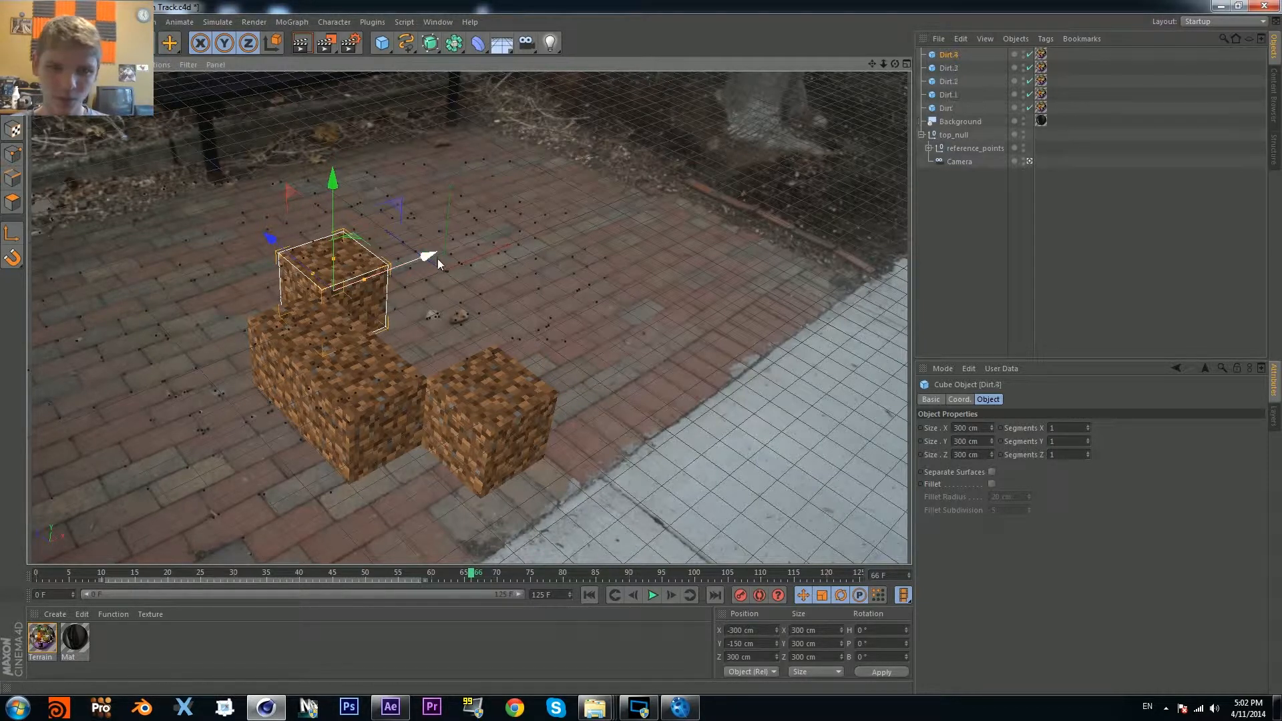
pyautogui.moveTo(430, 259); pyautogui.dragTo(491, 247)
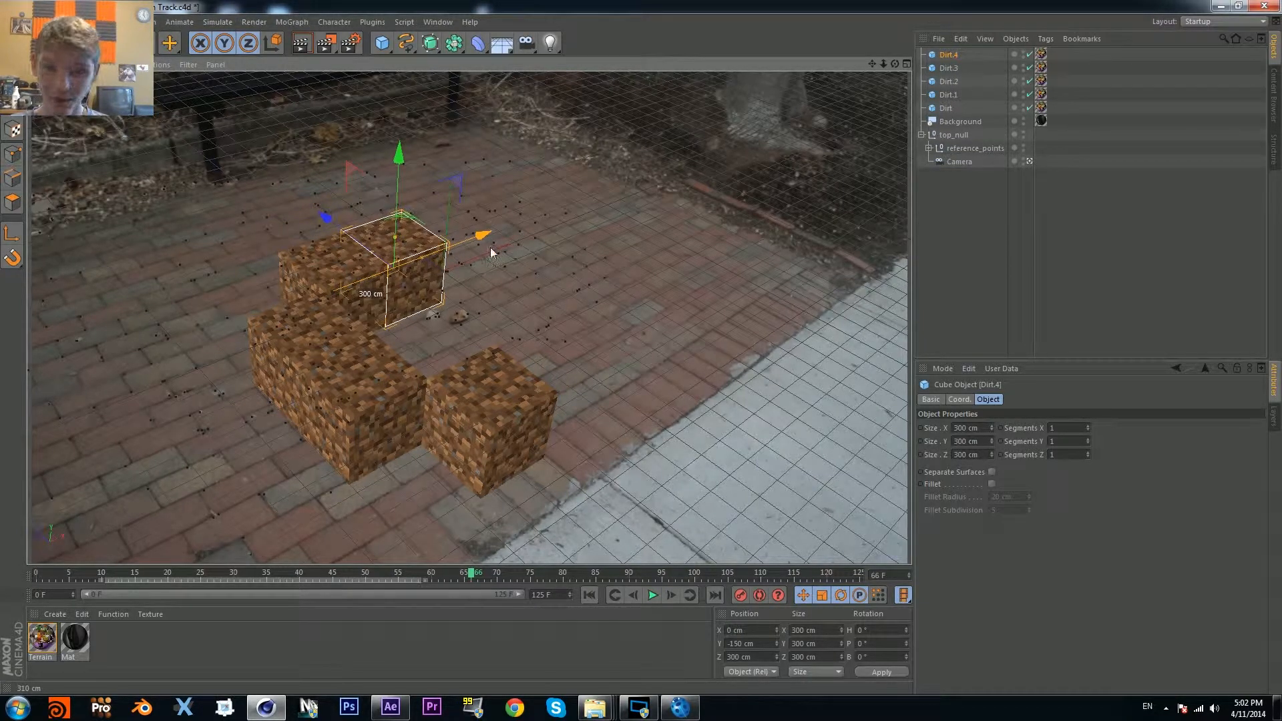
pyautogui.hotkey('ctrl', 'c')
pyautogui.hotkey('ctrl', 'v')
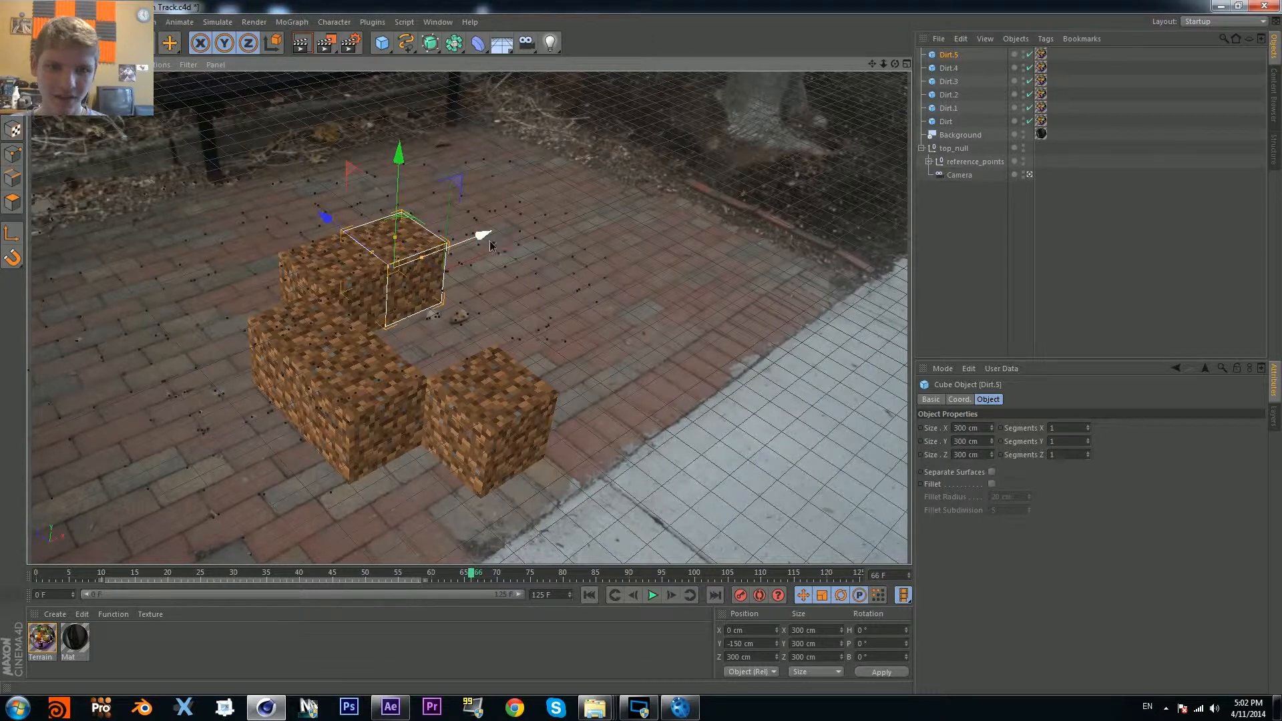
pyautogui.moveTo(483, 238); pyautogui.dragTo(538, 223)
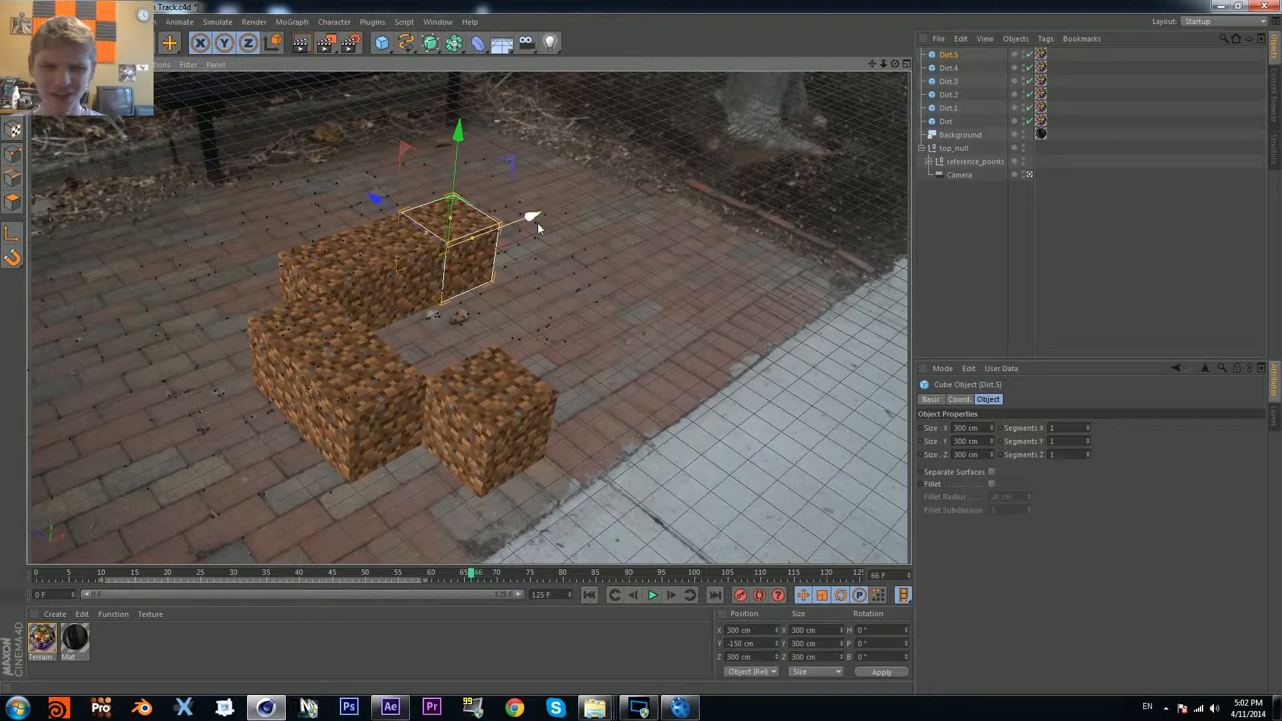
pyautogui.moveTo(374, 199); pyautogui.dragTo(400, 258)
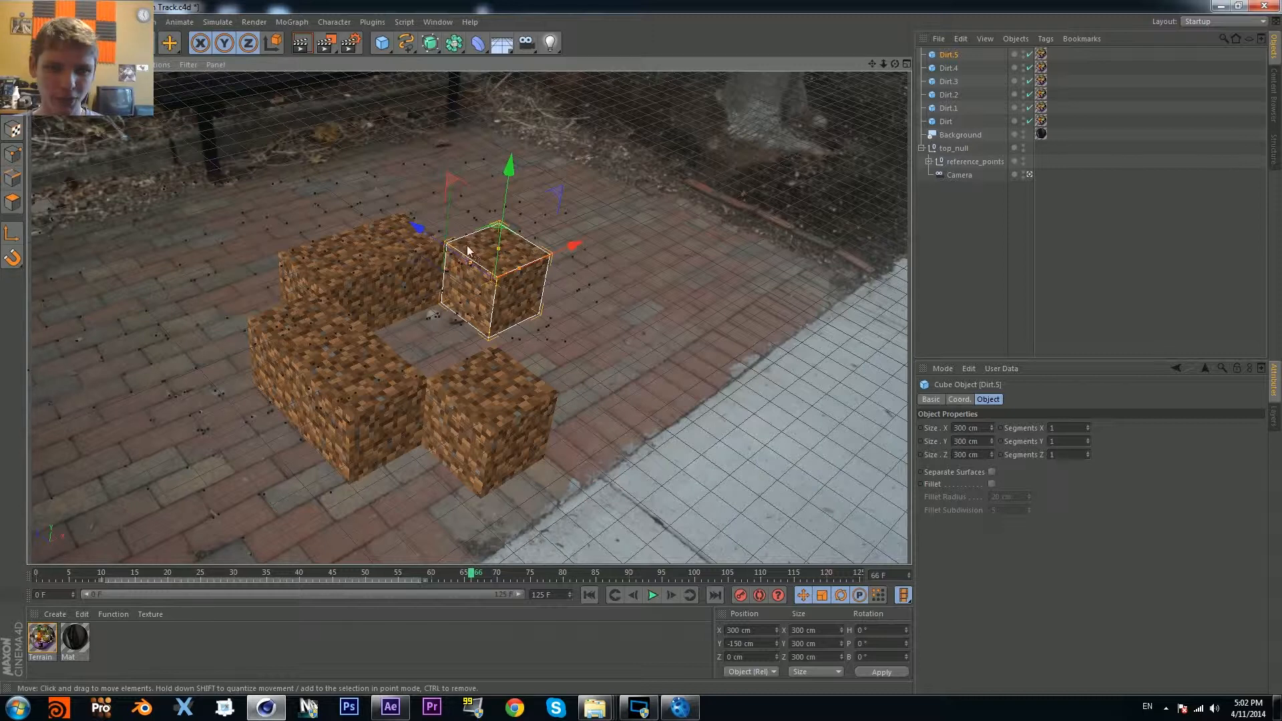
# Step: Close the ring with two more Dirt duplicates, one at X 300 cm beside the last cube and one at X 0 cm, Z -600 cm
pyautogui.hotkey('ctrl', 'c')
pyautogui.hotkey('ctrl', 'v')
pyautogui.moveTo(423, 235); pyautogui.dragTo(529, 289)
pyautogui.hotkey('ctrl', 'c')
pyautogui.hotkey('ctrl', 'v')
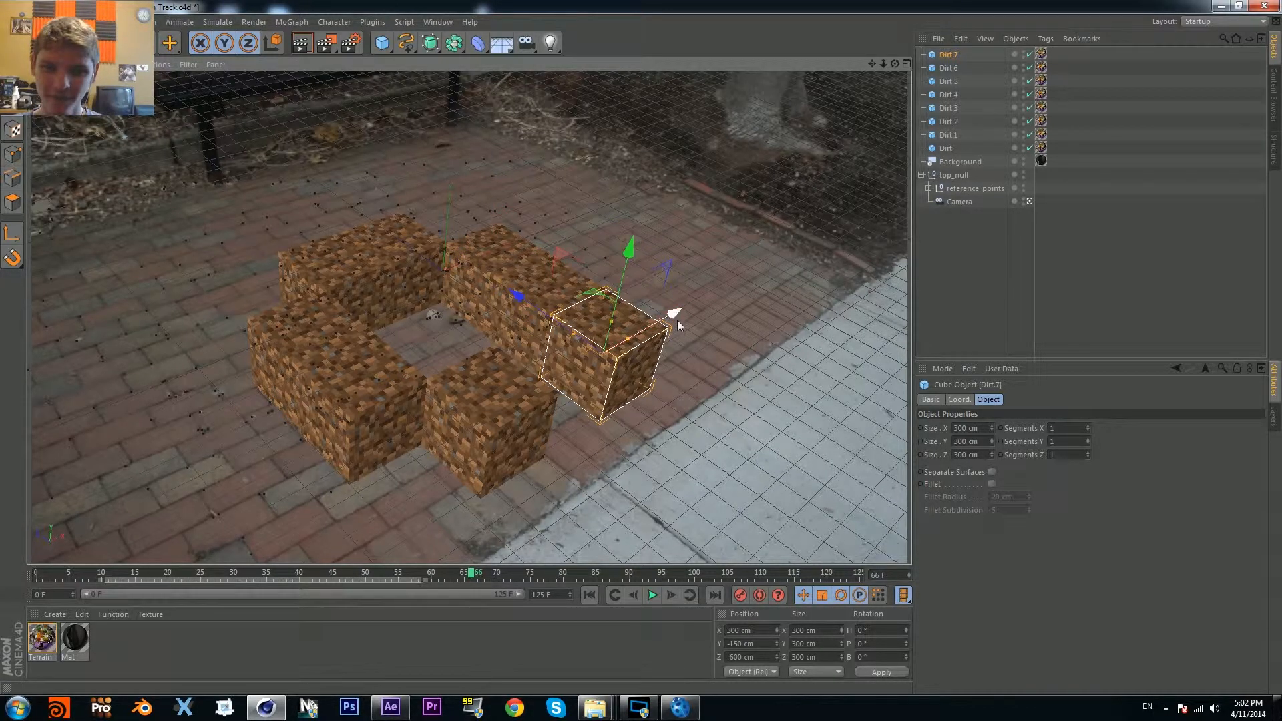
pyautogui.moveTo(674, 314); pyautogui.dragTo(613, 335)
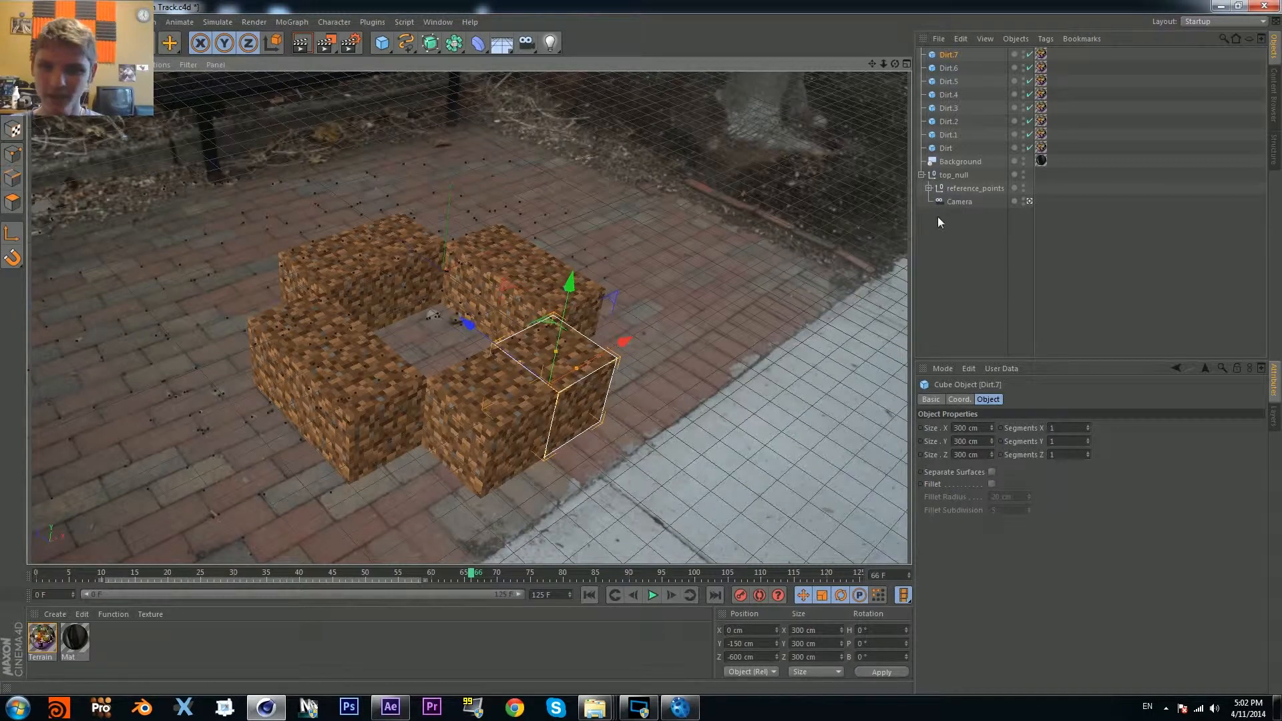
# Step: Outside the tracked camera view, duplicate the cube at X -600 cm, Z -300 cm and move the copy to X -300 cm, Y -450 cm
pyautogui.click(1029, 201)
pyautogui.keyDown('alt'); pyautogui.moveTo(406, 275); pyautogui.dragTo(217, 538, button='right'); pyautogui.keyUp('alt')
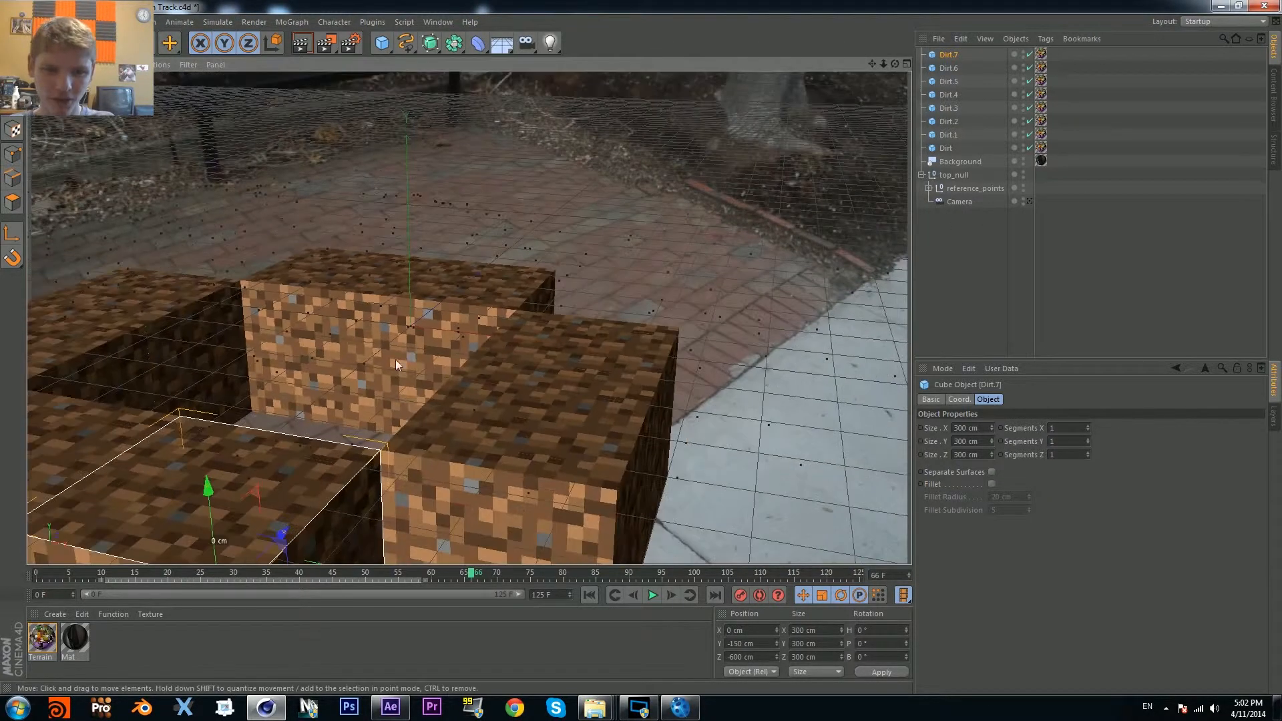
pyautogui.keyDown('alt'); pyautogui.moveTo(217, 538); pyautogui.dragTo(450, 335, button='middle'); pyautogui.keyUp('alt')
pyautogui.keyDown('alt'); pyautogui.moveTo(429, 369); pyautogui.dragTo(372, 466); pyautogui.keyUp('alt')
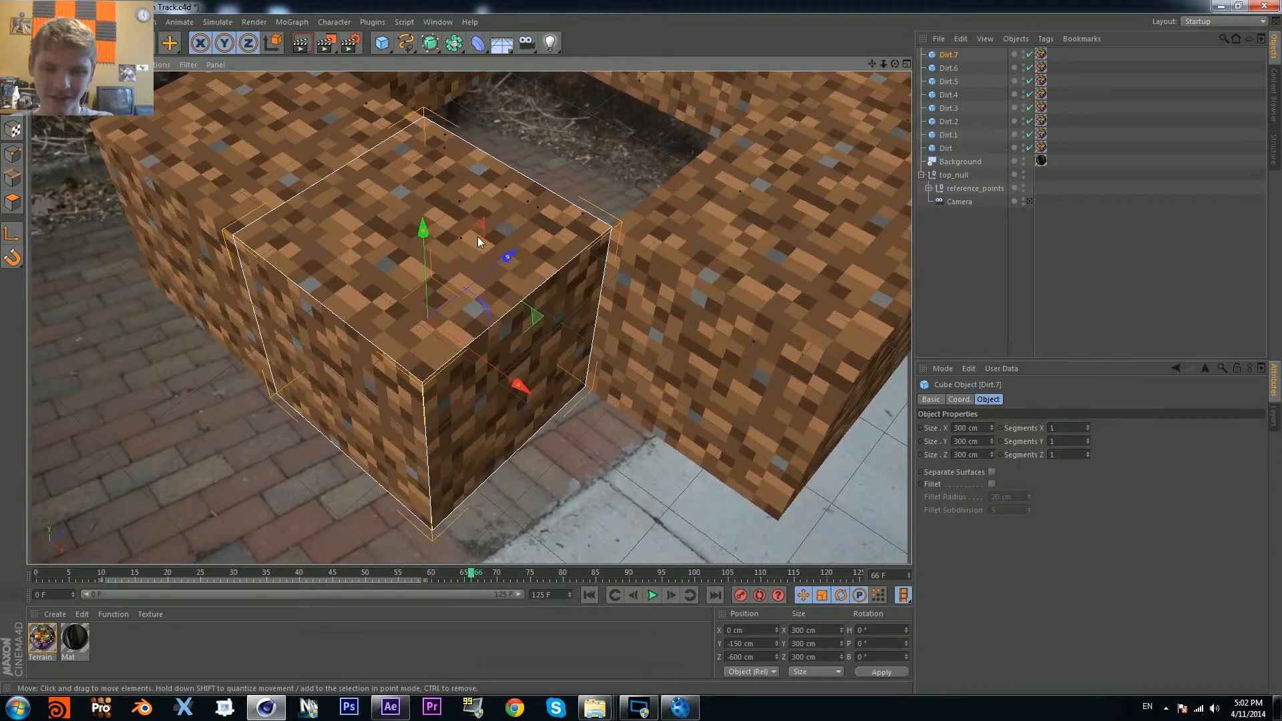
pyautogui.keyDown('alt'); pyautogui.moveTo(478, 236); pyautogui.dragTo(286, 418, button='middle'); pyautogui.keyUp('alt')
pyautogui.click(254, 141)
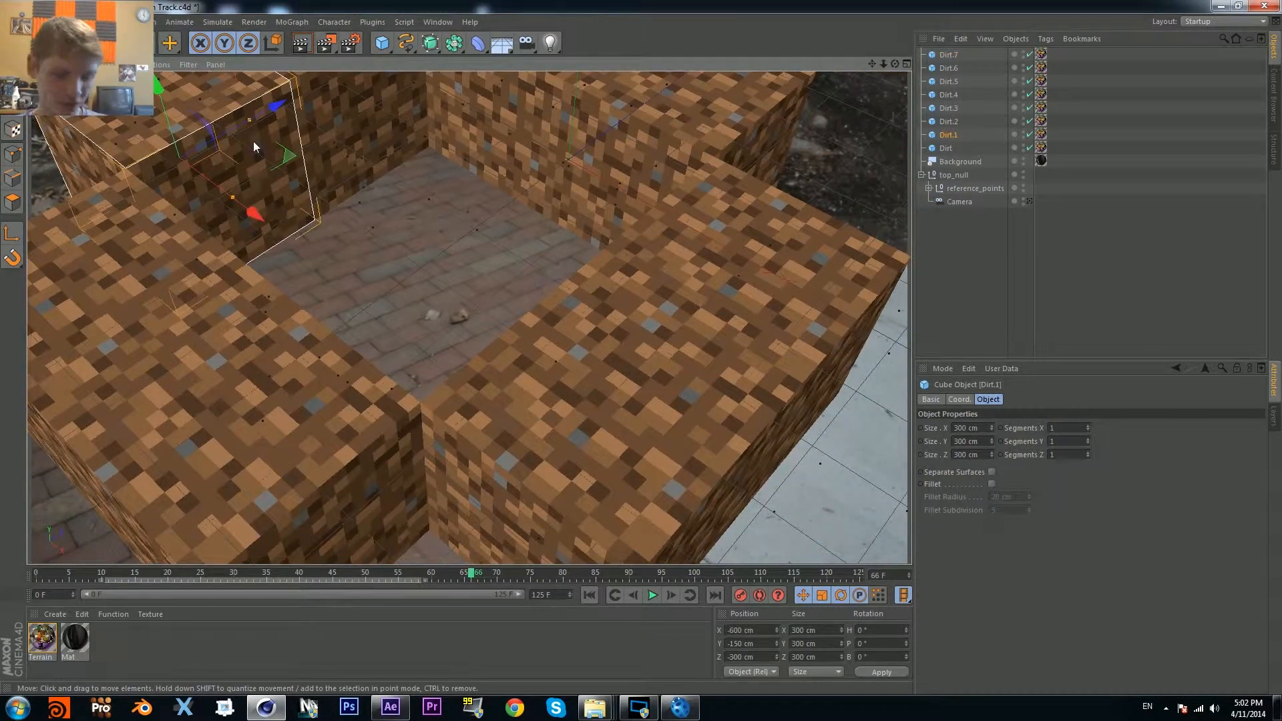
pyautogui.hotkey('ctrl', 'c')
pyautogui.hotkey('ctrl', 'v')
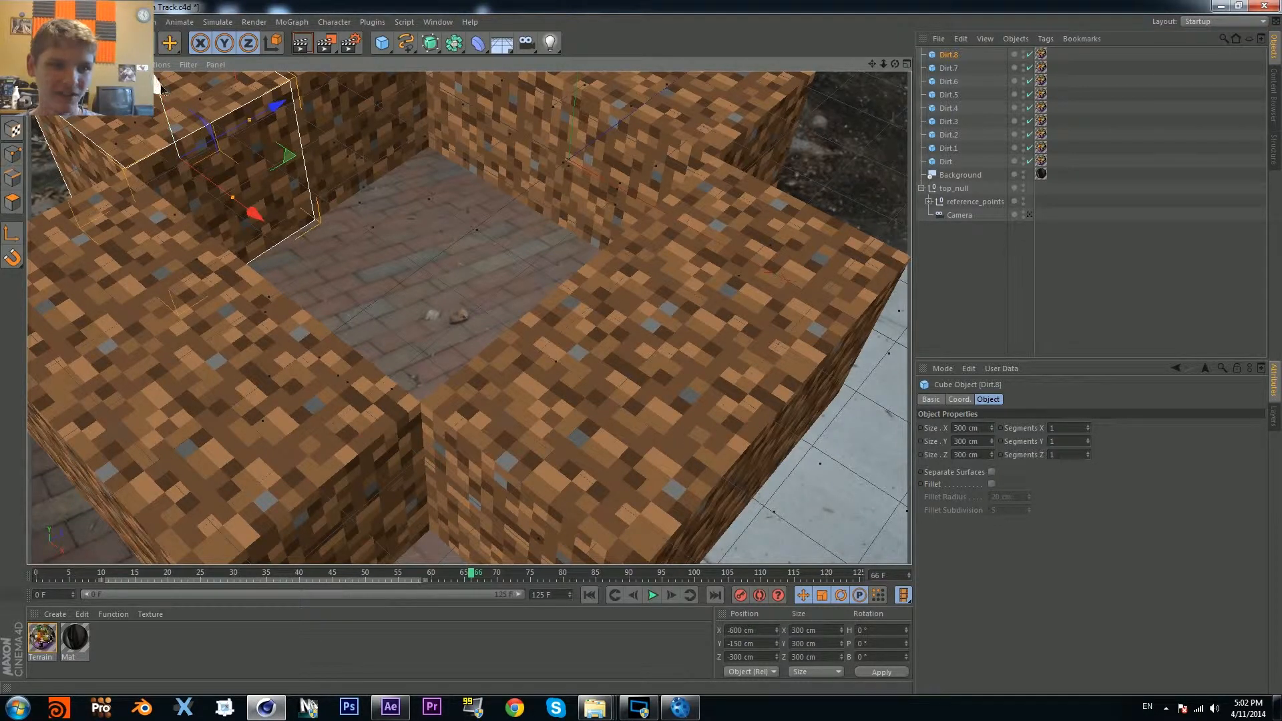
pyautogui.moveTo(192, 175); pyautogui.dragTo(234, 206)
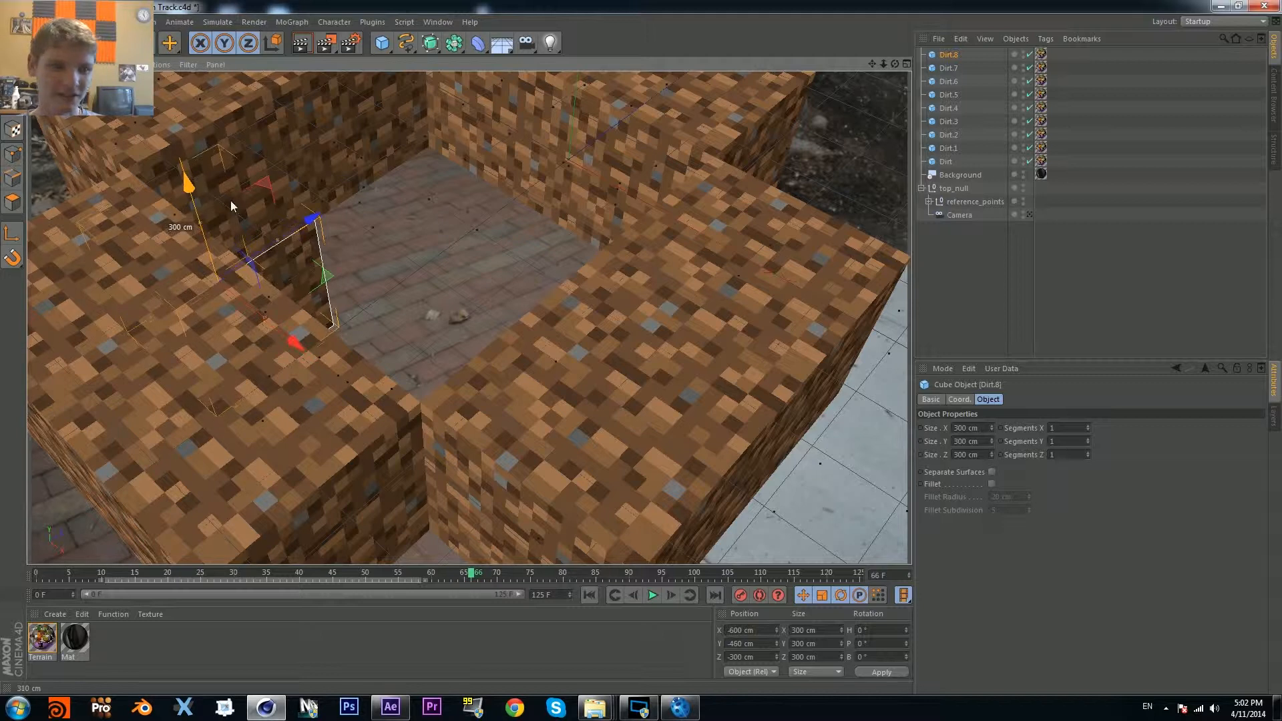
pyautogui.moveTo(296, 343); pyautogui.dragTo(428, 411)
# Step: Duplicate the lowered Dirt cube twice and position the copies along Z and X to continue lining the pit
pyautogui.hotkey('ctrl', 'c')
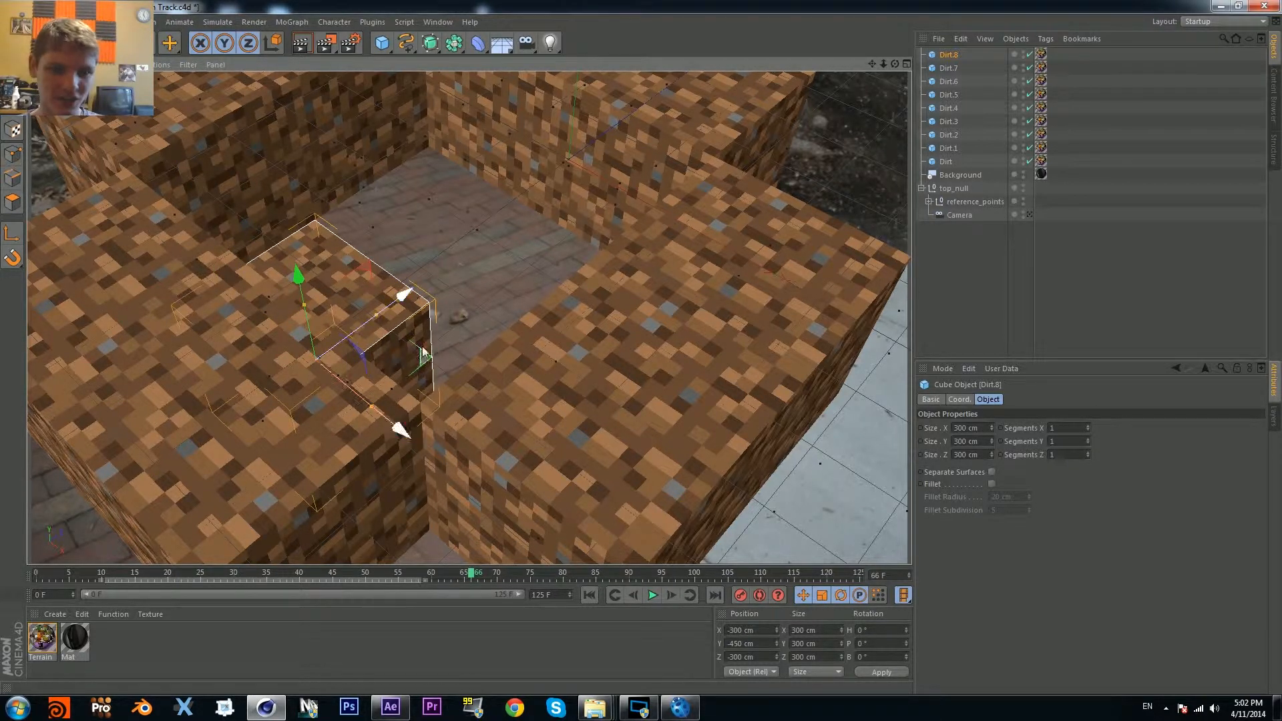
pyautogui.hotkey('ctrl', 'v')
pyautogui.moveTo(409, 290); pyautogui.dragTo(531, 227)
pyautogui.moveTo(431, 177)
pyautogui.mouseDown()
pyautogui.moveTo(459, 307)
pyautogui.moveTo(423, 188)
pyautogui.mouseUp()
pyautogui.hotkey('ctrl', 'c')
pyautogui.hotkey('ctrl', 'v')
pyautogui.keyDown('shift'); pyautogui.moveTo(521, 338); pyautogui.dragTo(420, 272); pyautogui.keyUp('shift')
# Step: Add two more Dirt duplicates to the pit at X 0 cm, Y -450 cm, one at Z -300 cm and one at Z 0 cm
pyautogui.keyDown('alt'); pyautogui.moveTo(484, 305); pyautogui.dragTo(191, 509); pyautogui.keyUp('alt')
pyautogui.click(283, 294)
pyautogui.hotkey('ctrl', 'c')
pyautogui.hotkey('ctrl', 'v')
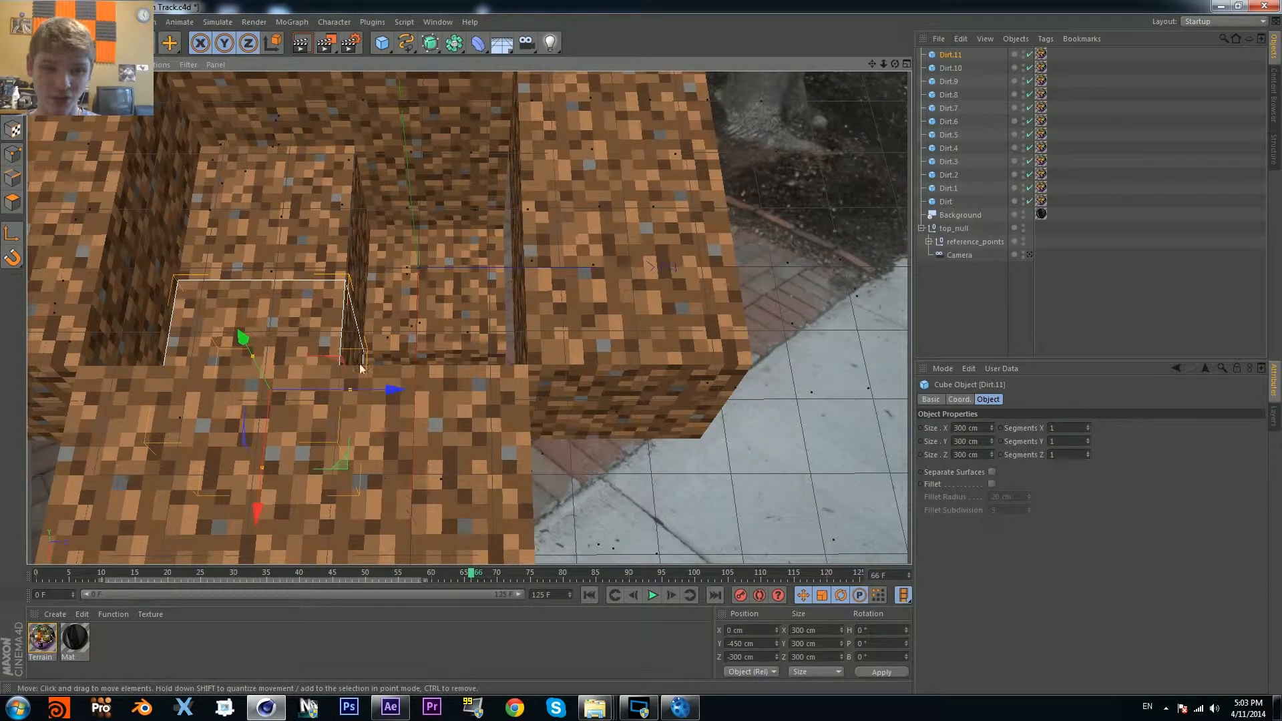
pyautogui.hotkey('ctrl', 'c')
pyautogui.hotkey('ctrl', 'v')
pyautogui.keyDown('shift'); pyautogui.moveTo(394, 398); pyautogui.dragTo(556, 374); pyautogui.keyUp('shift')
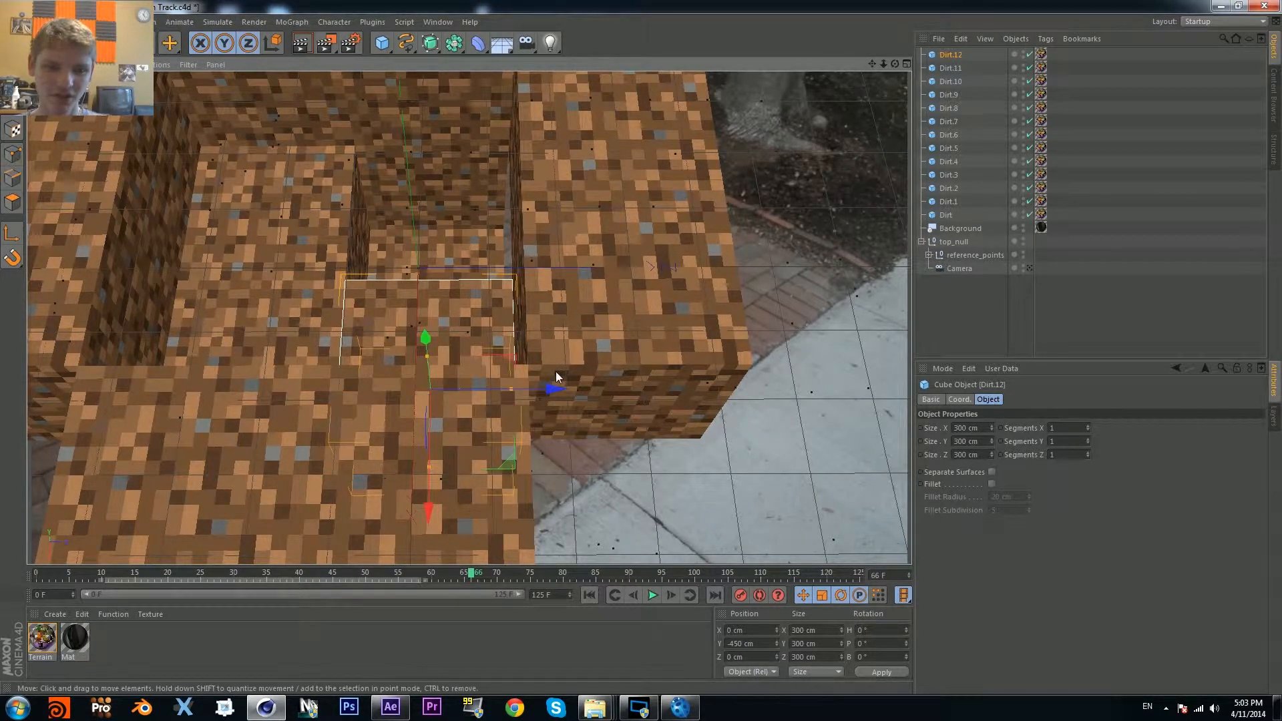
# Step: Duplicate the ring cube at X -300 cm, Z 300 cm and lower the copy to Y -450 cm beneath it
pyautogui.click(563, 179)
pyautogui.hotkey('ctrl', 'c')
pyautogui.hotkey('ctrl', 'v')
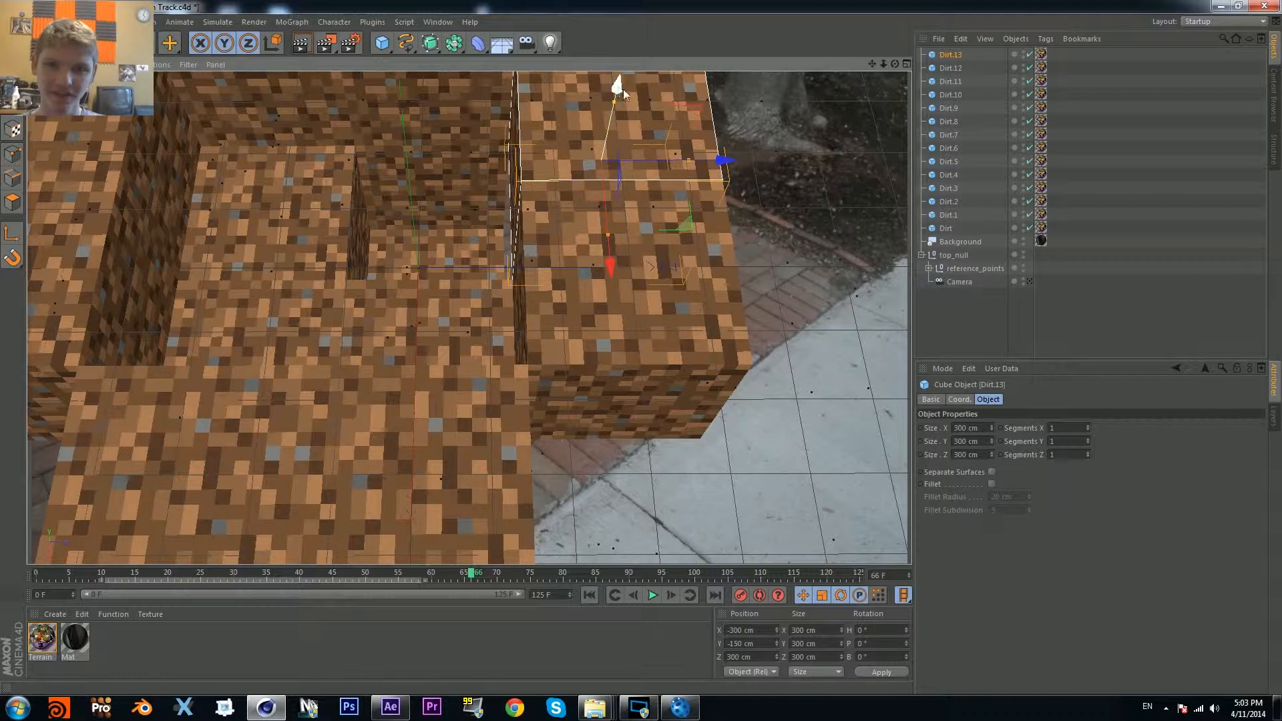
pyautogui.keyDown('shift'); pyautogui.moveTo(616, 88); pyautogui.dragTo(599, 196); pyautogui.keyUp('shift')
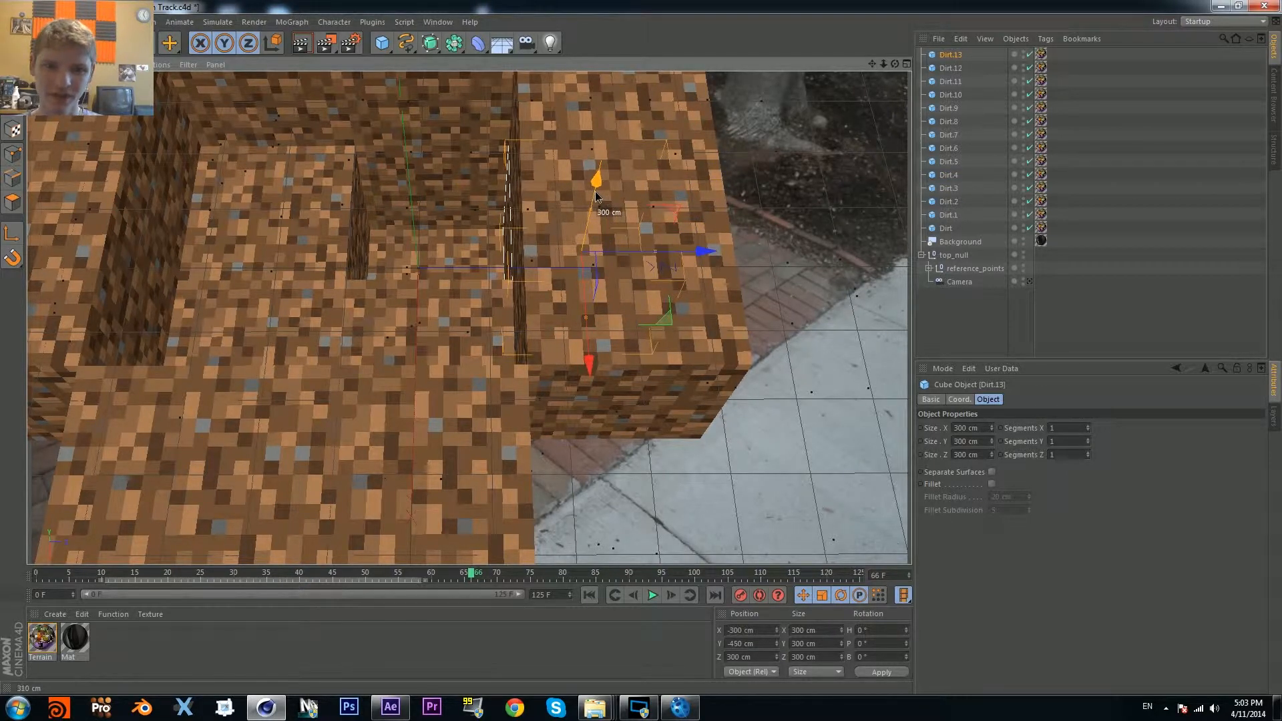
pyautogui.keyDown('alt'); pyautogui.moveTo(507, 244); pyautogui.dragTo(773, 223); pyautogui.keyUp('alt')
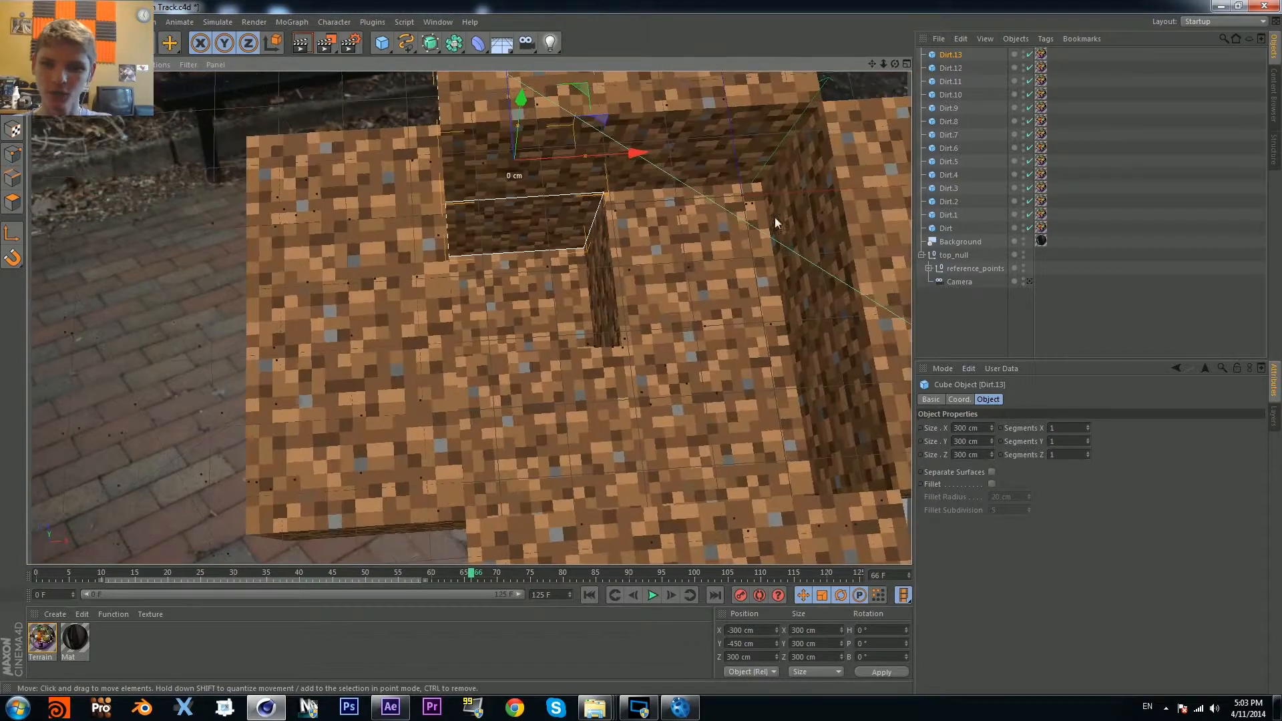
# Step: Return to the tracked camera, clear the selection, and scrub the timeline to check the cubes against the footage, stopping at frame 103
pyautogui.click(1031, 282)
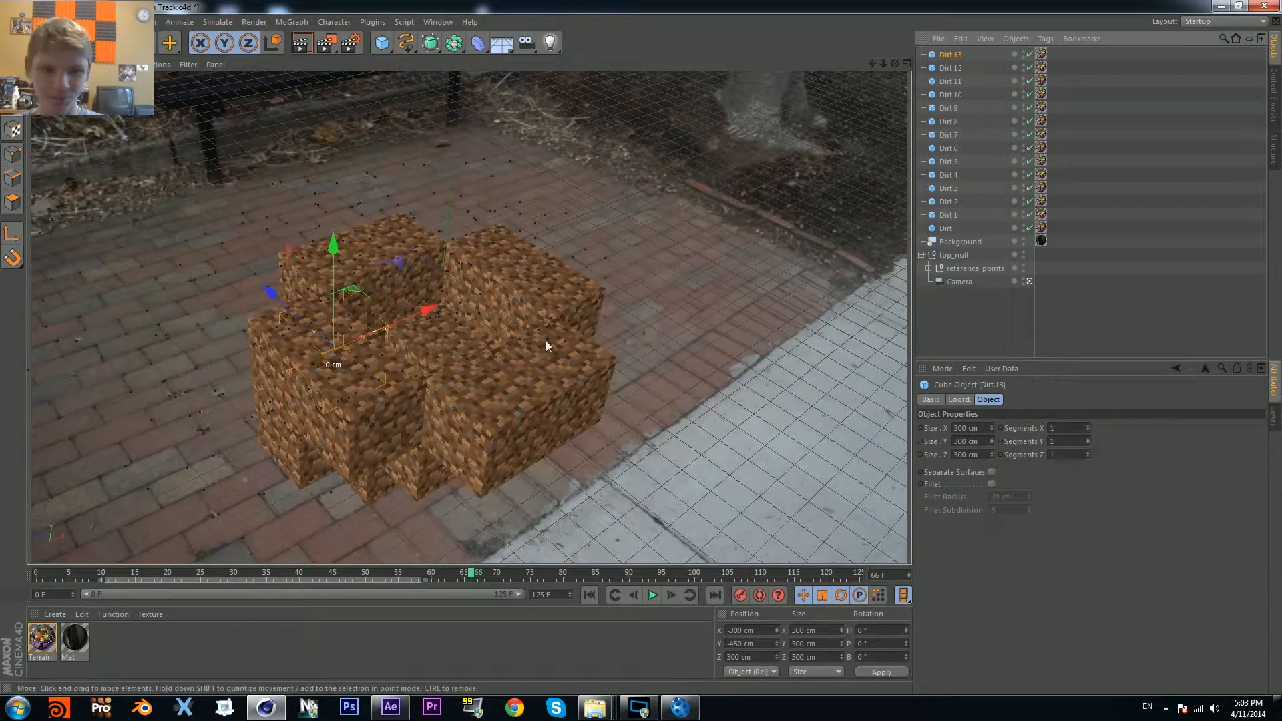
pyautogui.click(665, 435)
pyautogui.moveTo(476, 573); pyautogui.dragTo(775, 544)
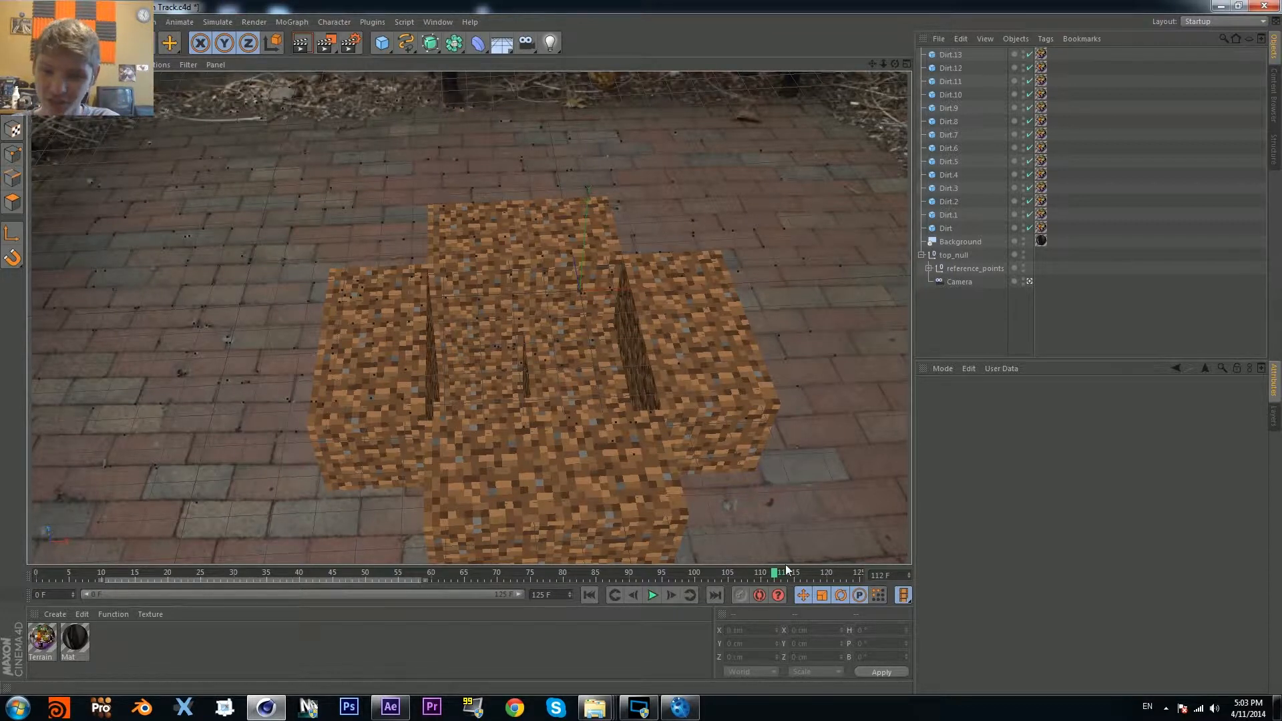
pyautogui.moveTo(792, 576); pyautogui.dragTo(714, 579)
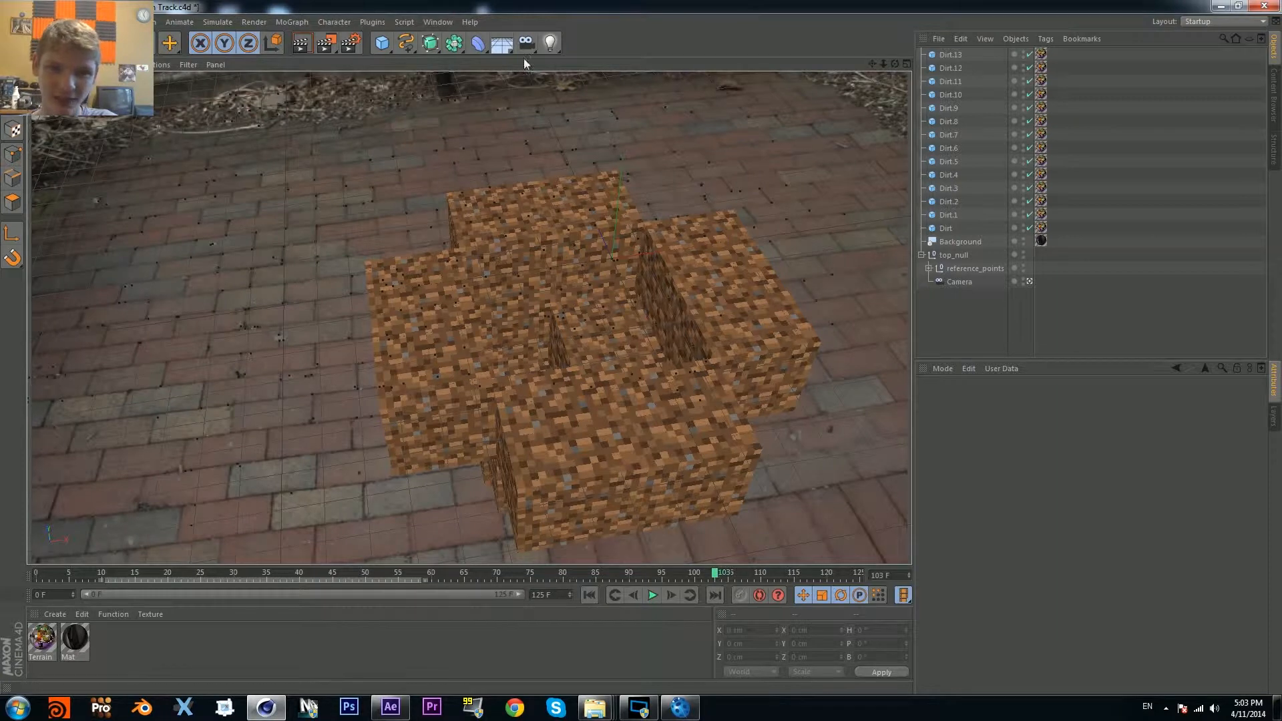
# Step: Add a plane at the ground origin and set its width and height to 3000 cm each
pyautogui.click(381, 43)
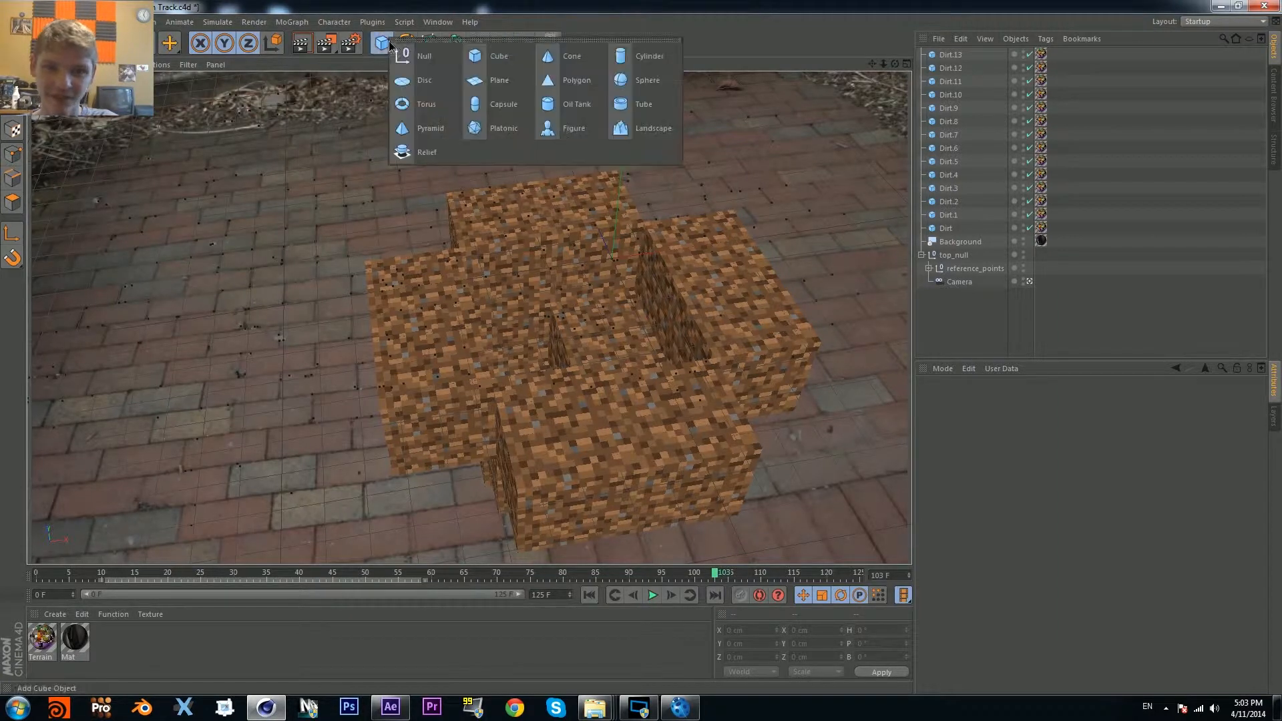
pyautogui.click(502, 81)
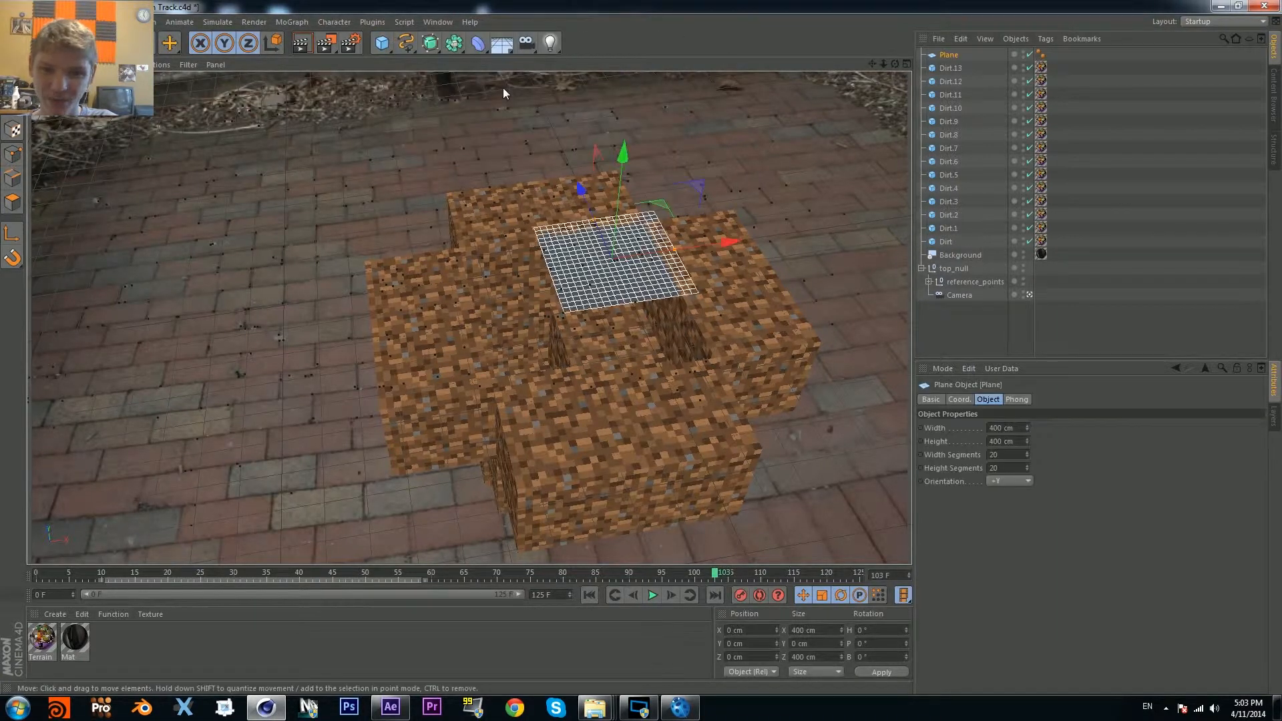
pyautogui.click(1016, 430)
pyautogui.write('30')
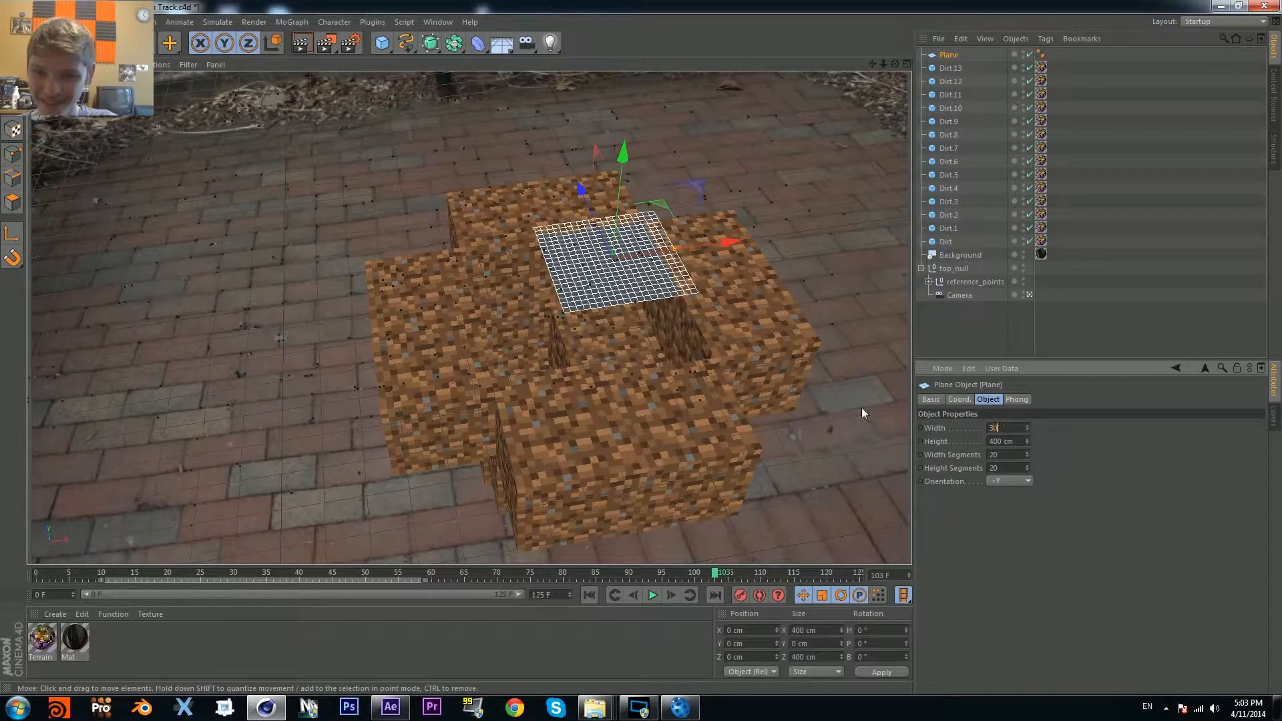
pyautogui.write('00')
pyautogui.click(1015, 441)
pyautogui.write('3')
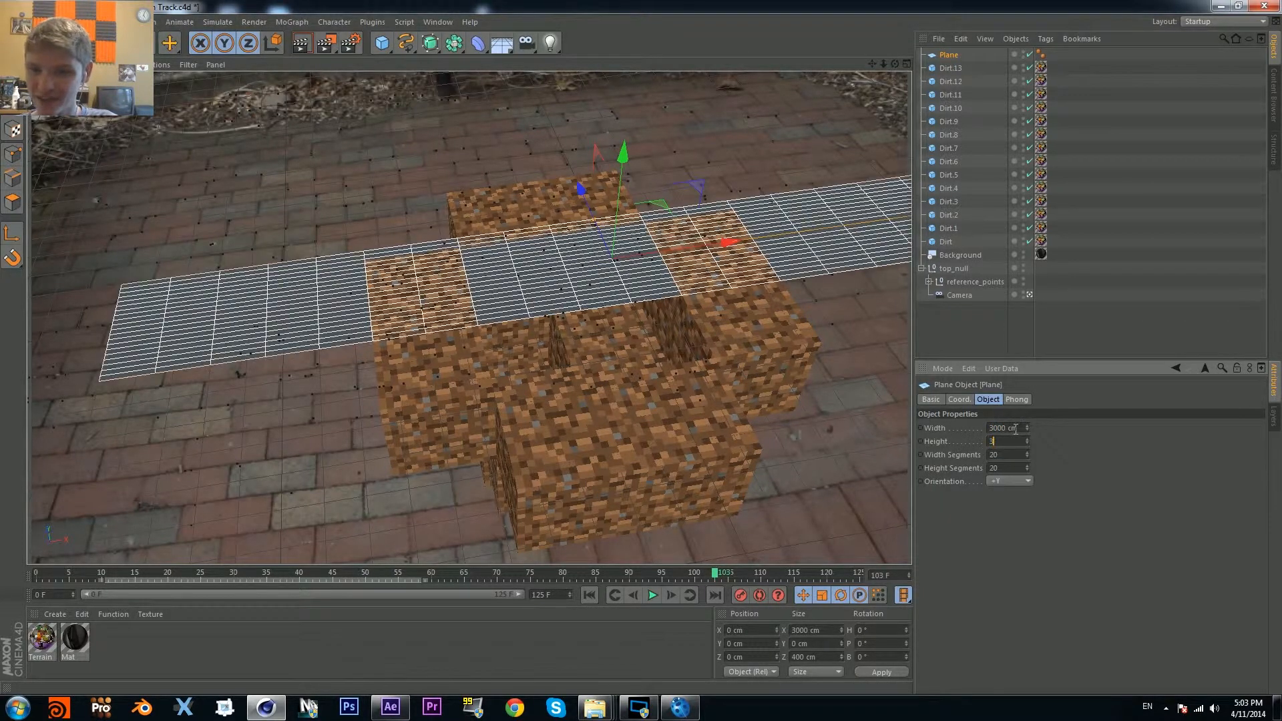
pyautogui.press('Return')
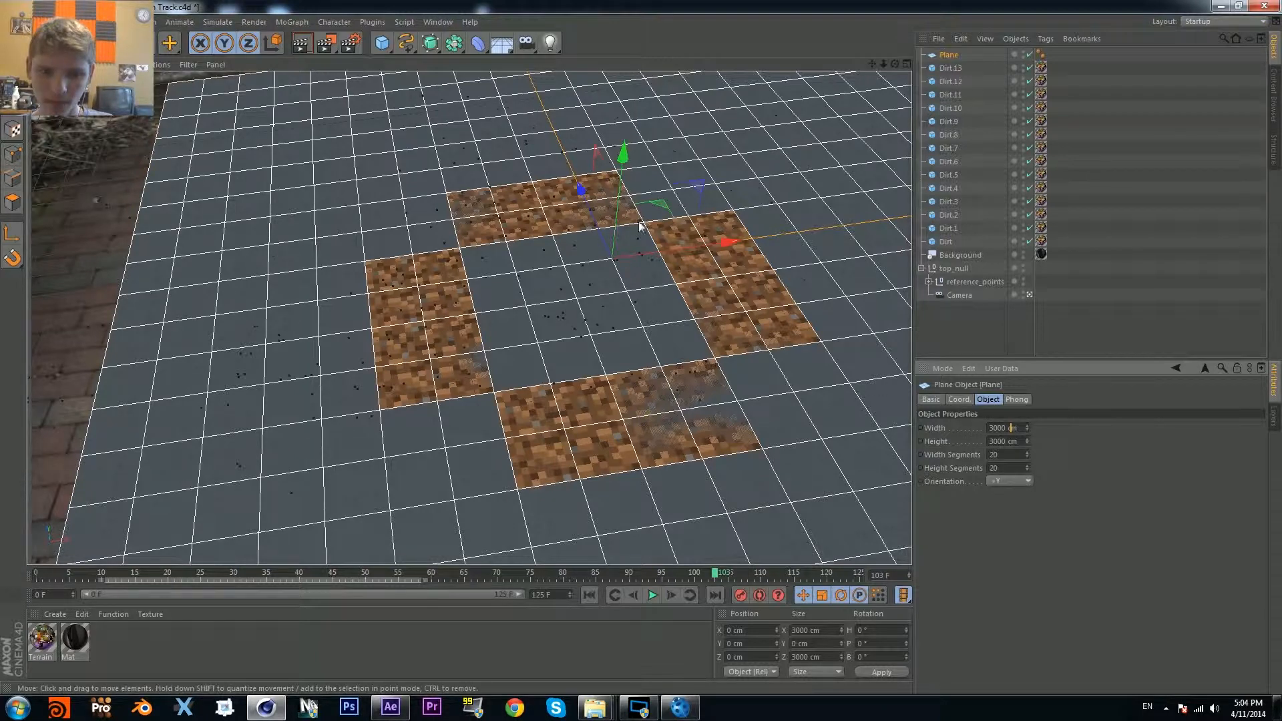
pyautogui.moveTo(578, 189); pyautogui.dragTo(583, 200)
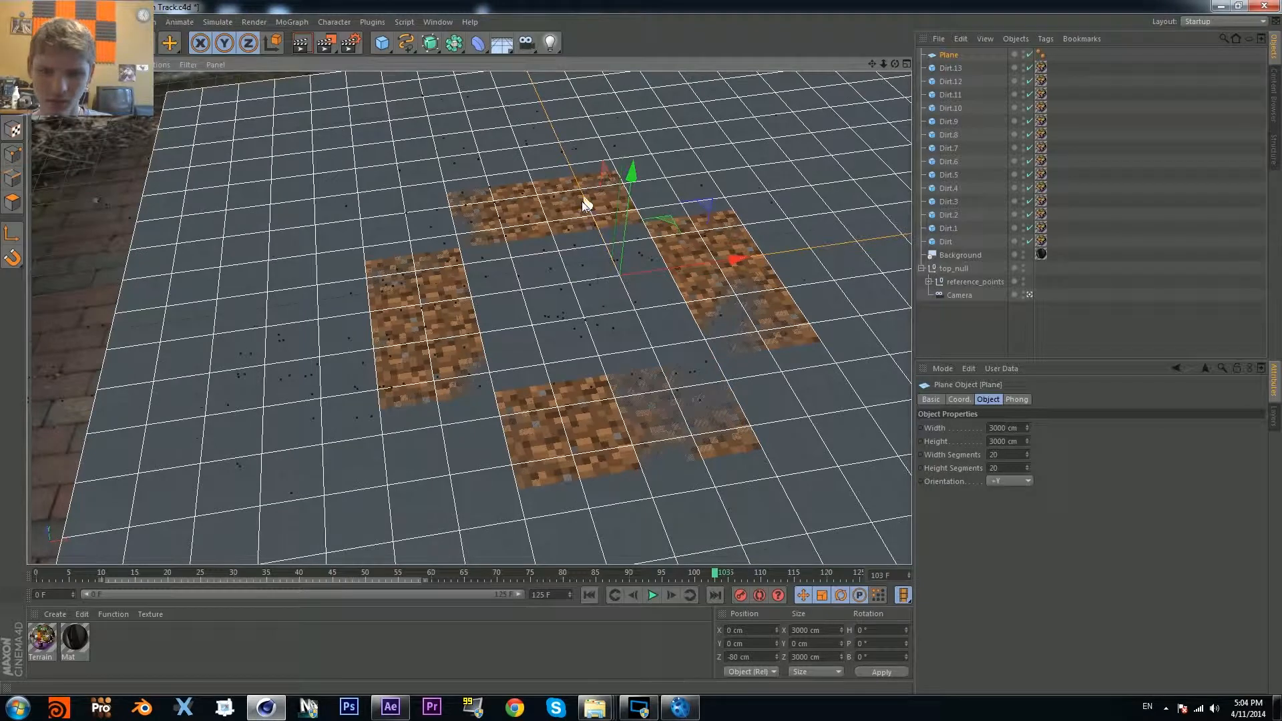
pyautogui.hotkey('ctrl', 'z')
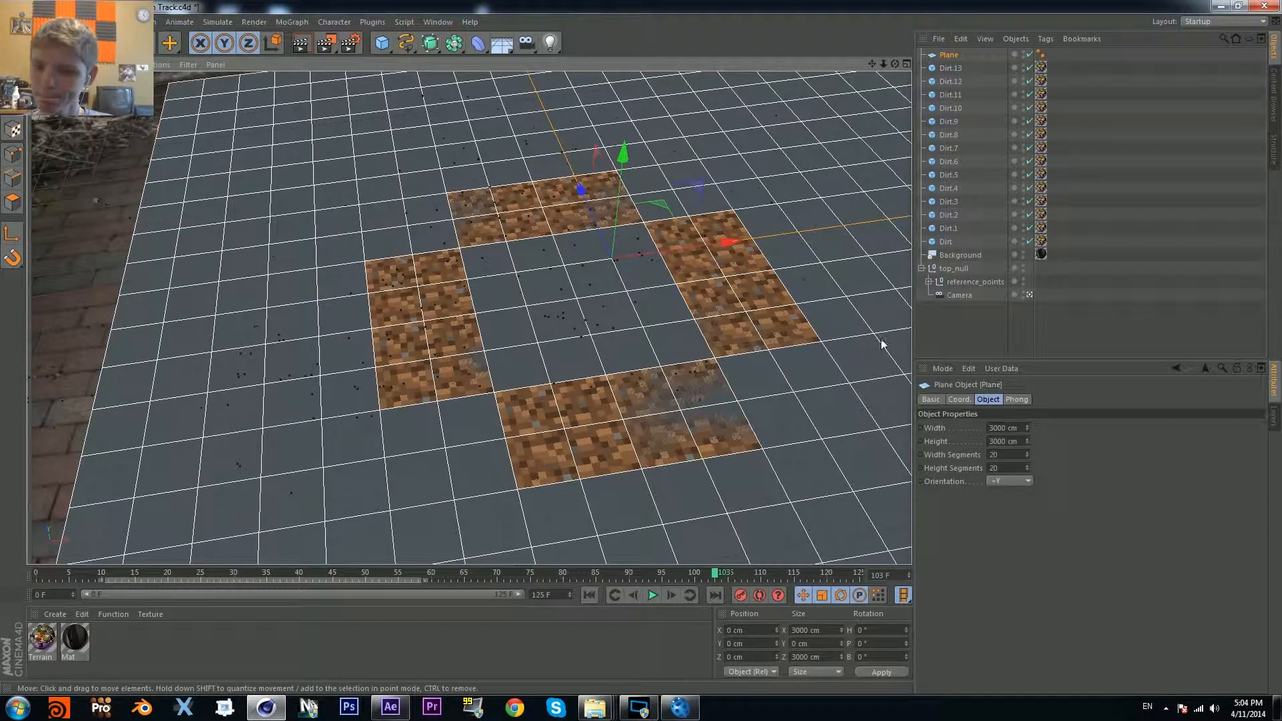
# Step: Set the plane's width and height segments to 10 and shift it to X -150 cm, Z -150 cm
pyautogui.click(1007, 454)
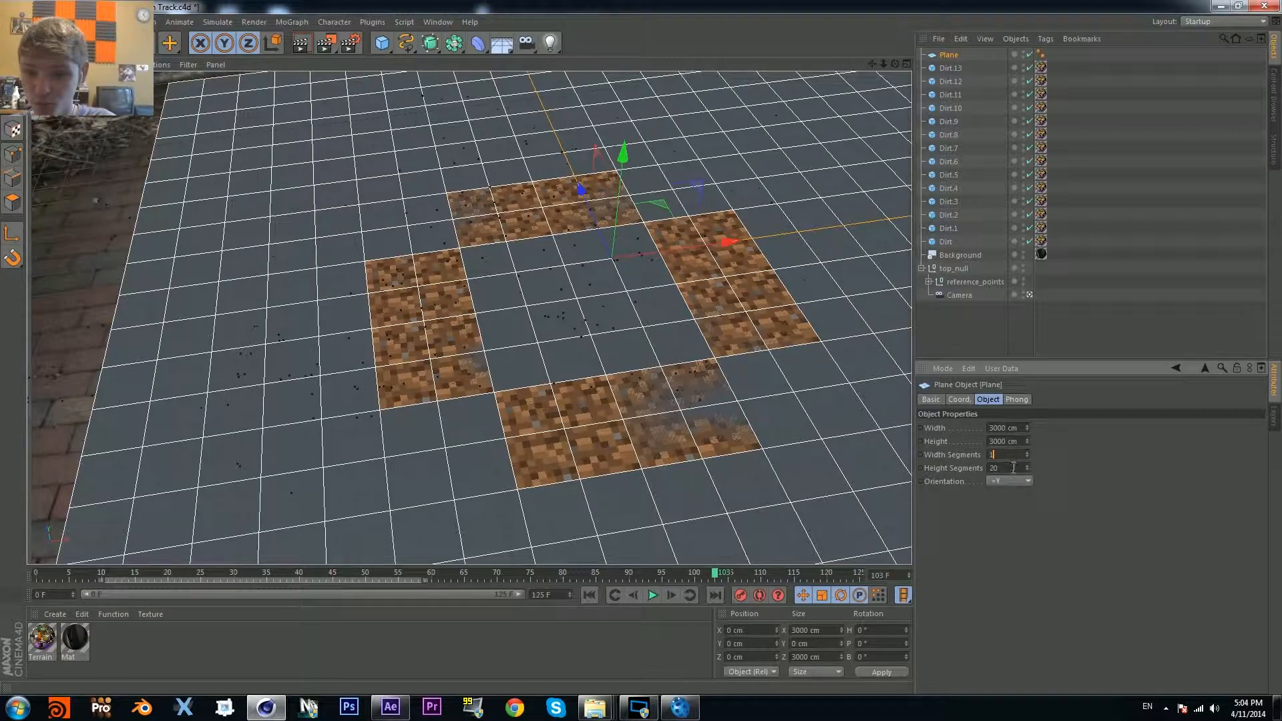
pyautogui.write('10')
pyautogui.press('Tab')
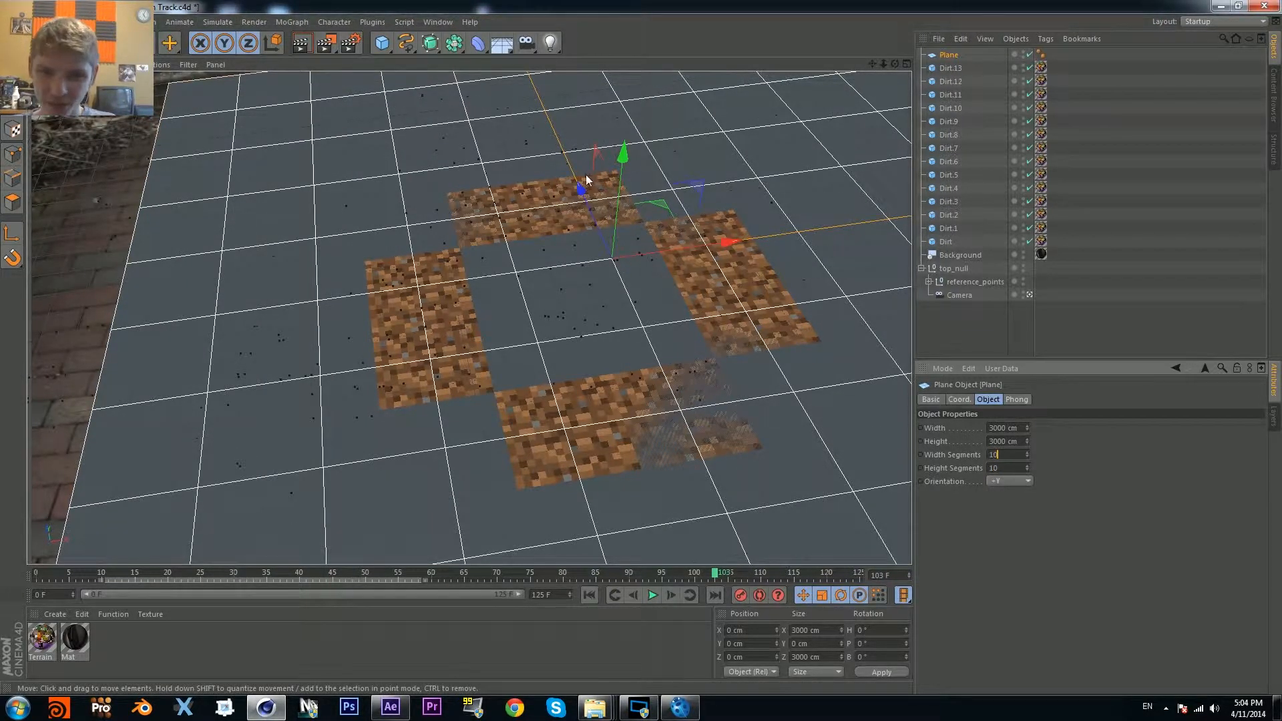
pyautogui.moveTo(580, 190); pyautogui.dragTo(608, 213)
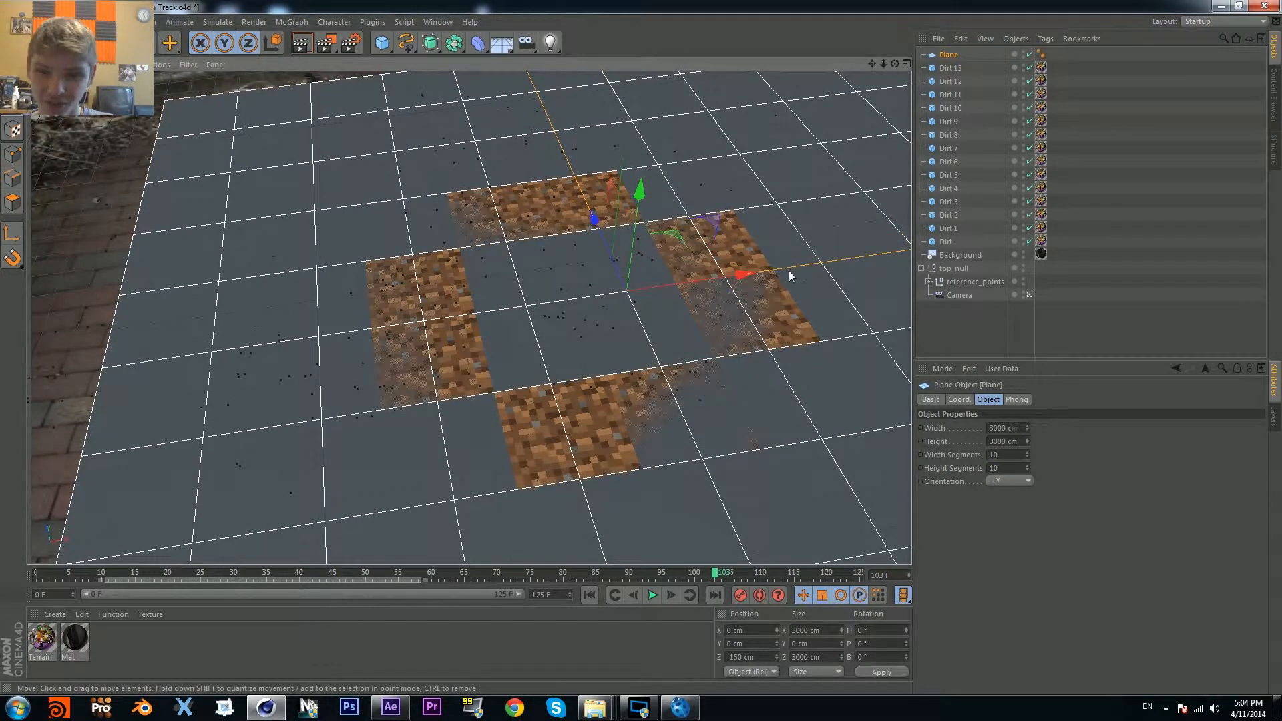
pyautogui.moveTo(747, 271); pyautogui.dragTo(700, 286)
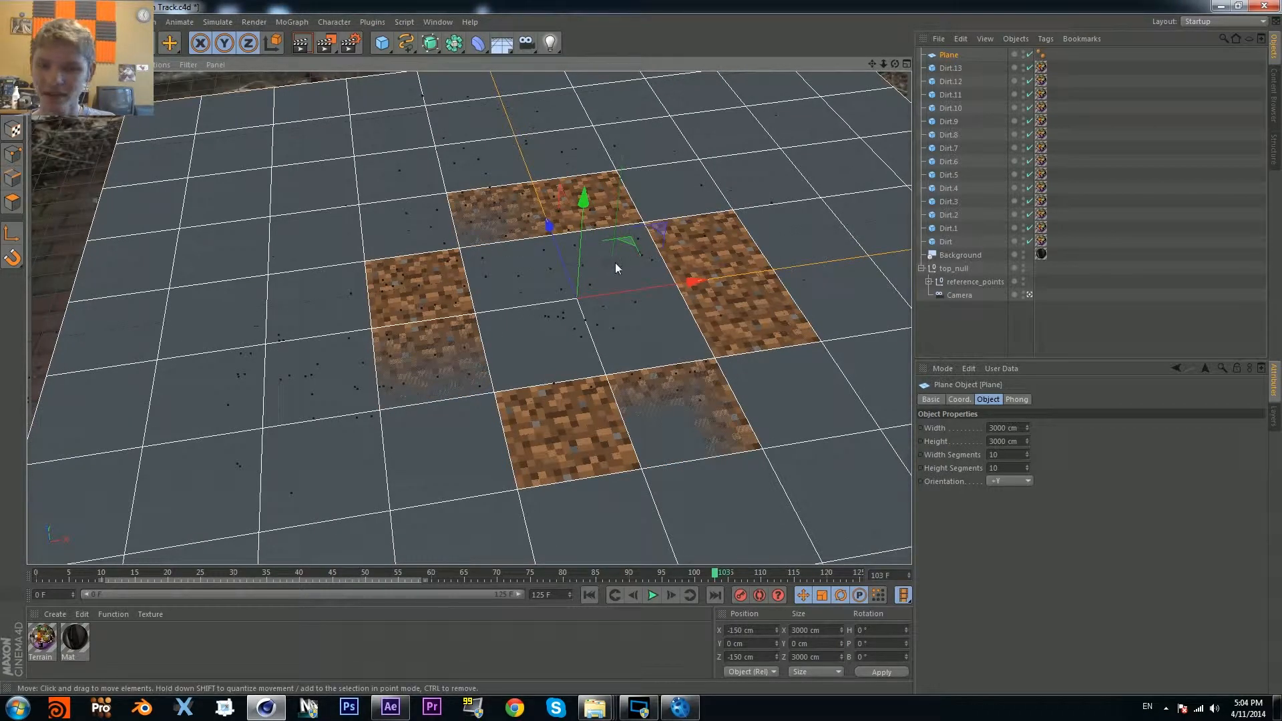
# Step: Make the plane editable and delete the four polygons covering the pit opening
pyautogui.click(953, 56)
pyautogui.press('c')
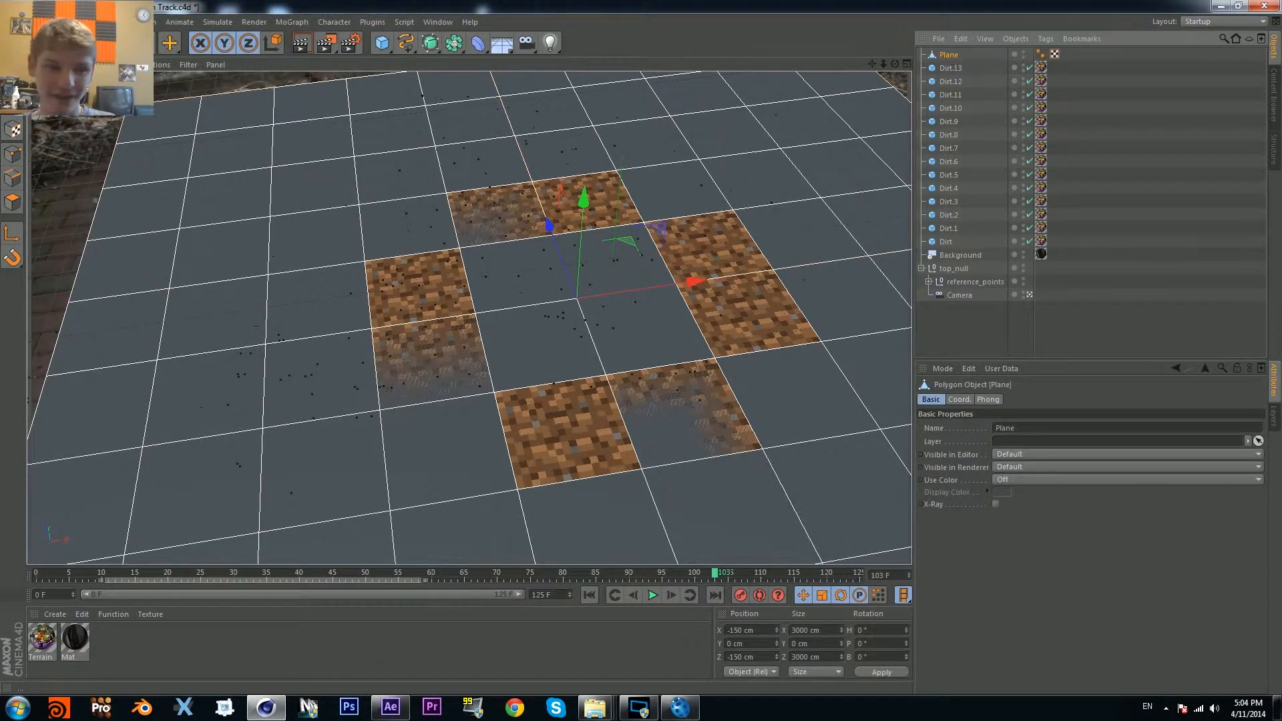
pyautogui.click(13, 202)
pyautogui.click(538, 281)
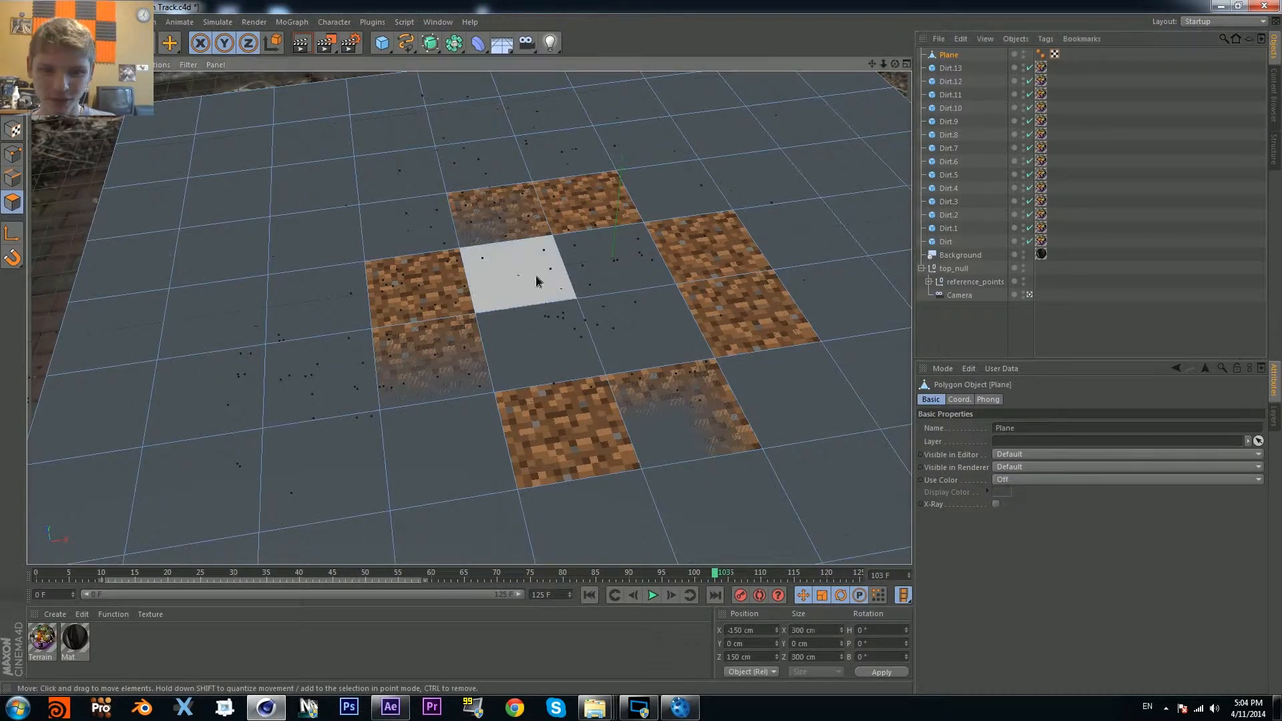
pyautogui.keyDown('shift'); pyautogui.click(628, 276); pyautogui.keyUp('shift')
pyautogui.keyDown('shift'); pyautogui.click(645, 315); pyautogui.keyUp('shift')
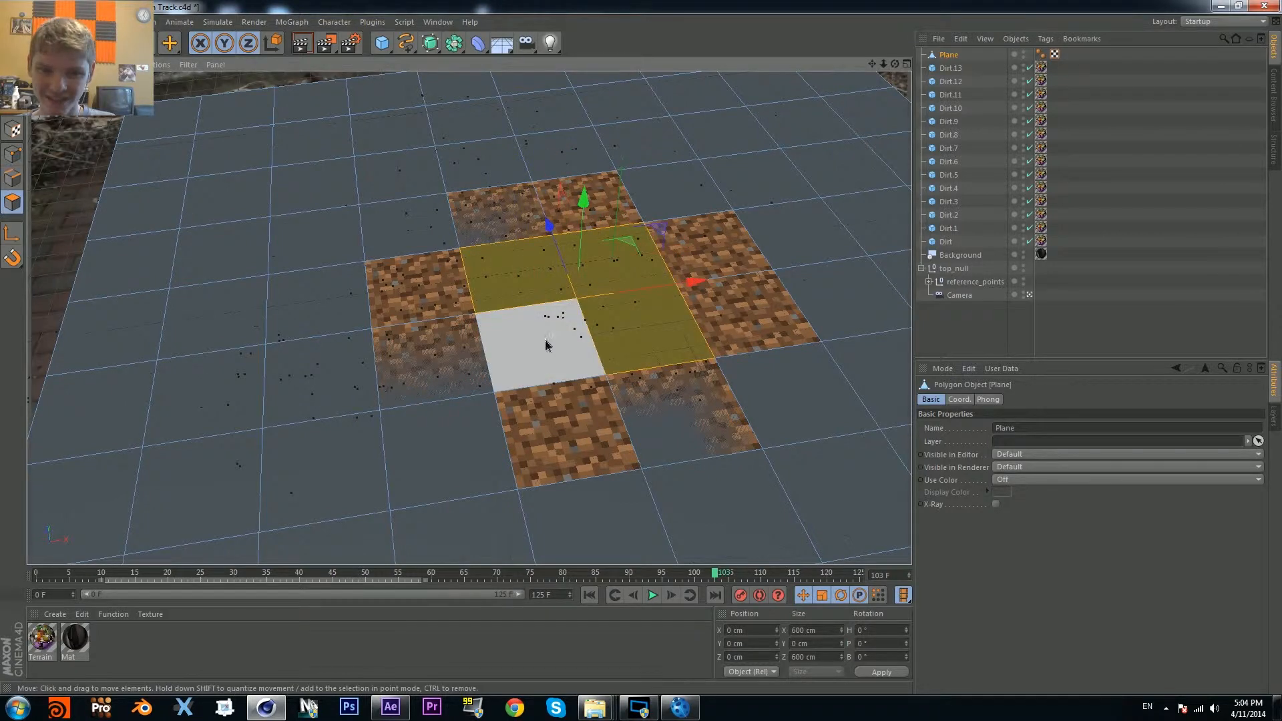
pyautogui.press('Delete')
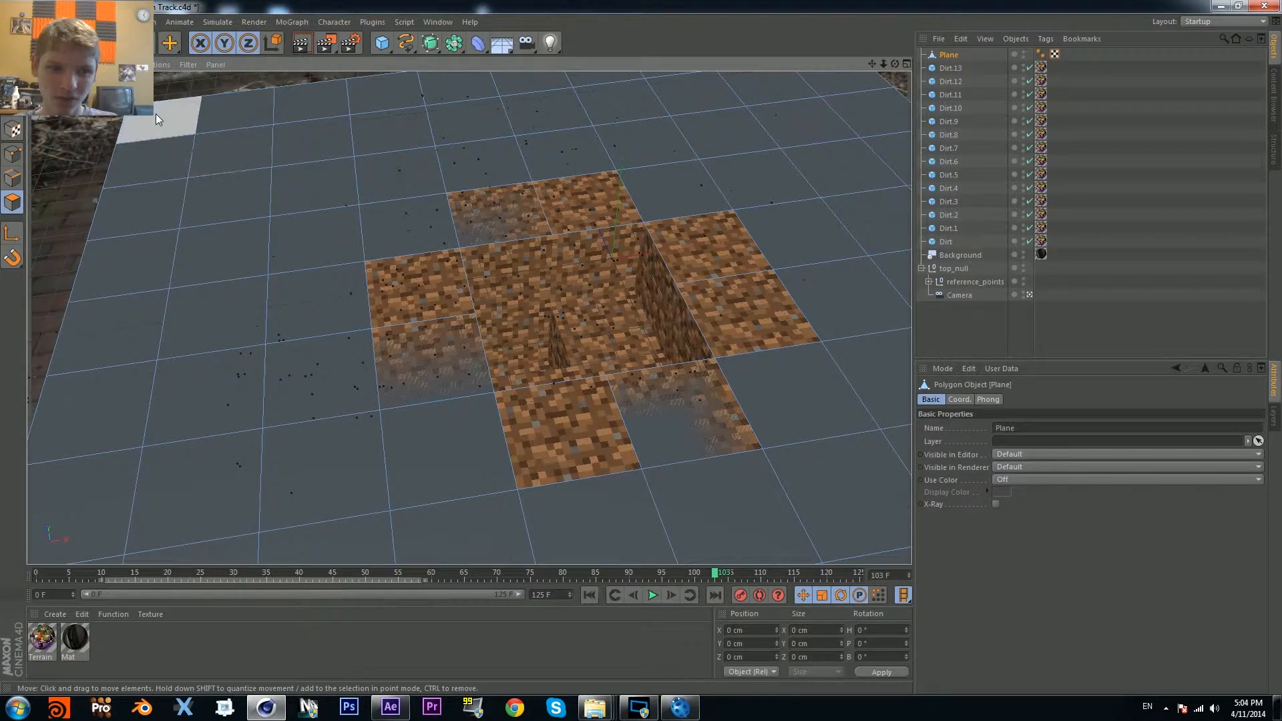
# Step: Return to whole-object editing and raise the plane to Y 1 cm
pyautogui.click(12, 128)
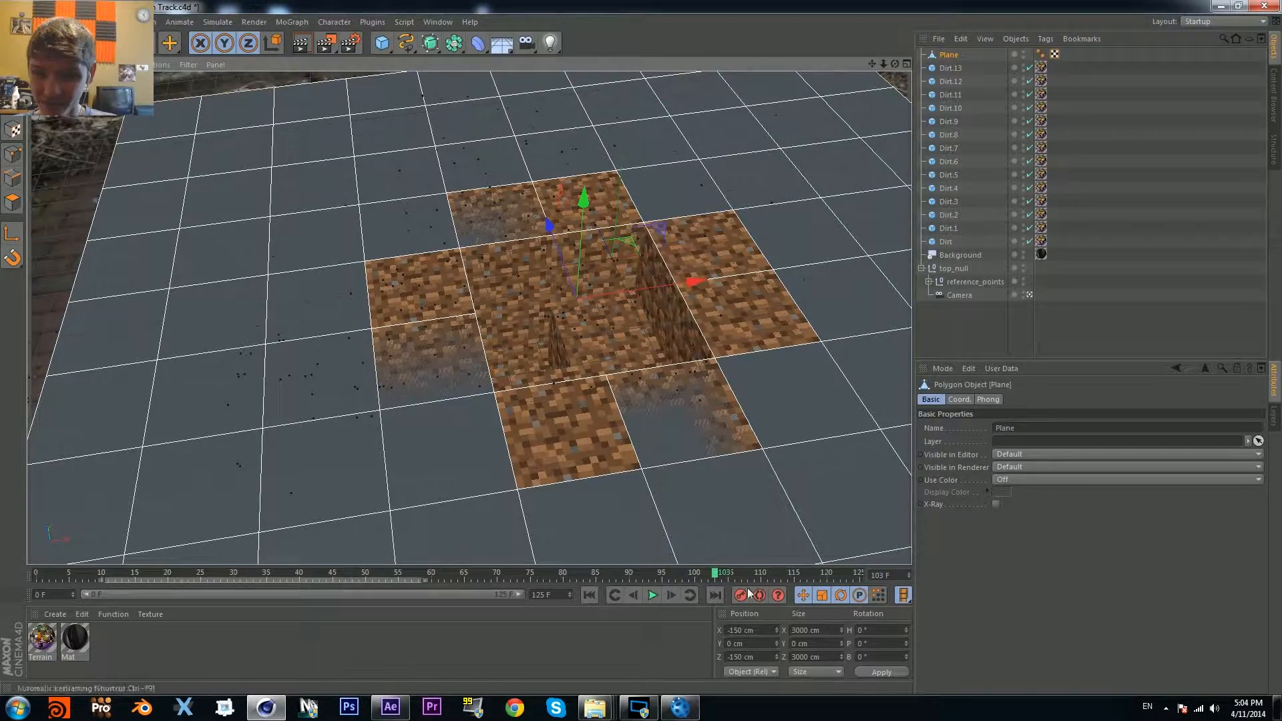
pyautogui.click(734, 643)
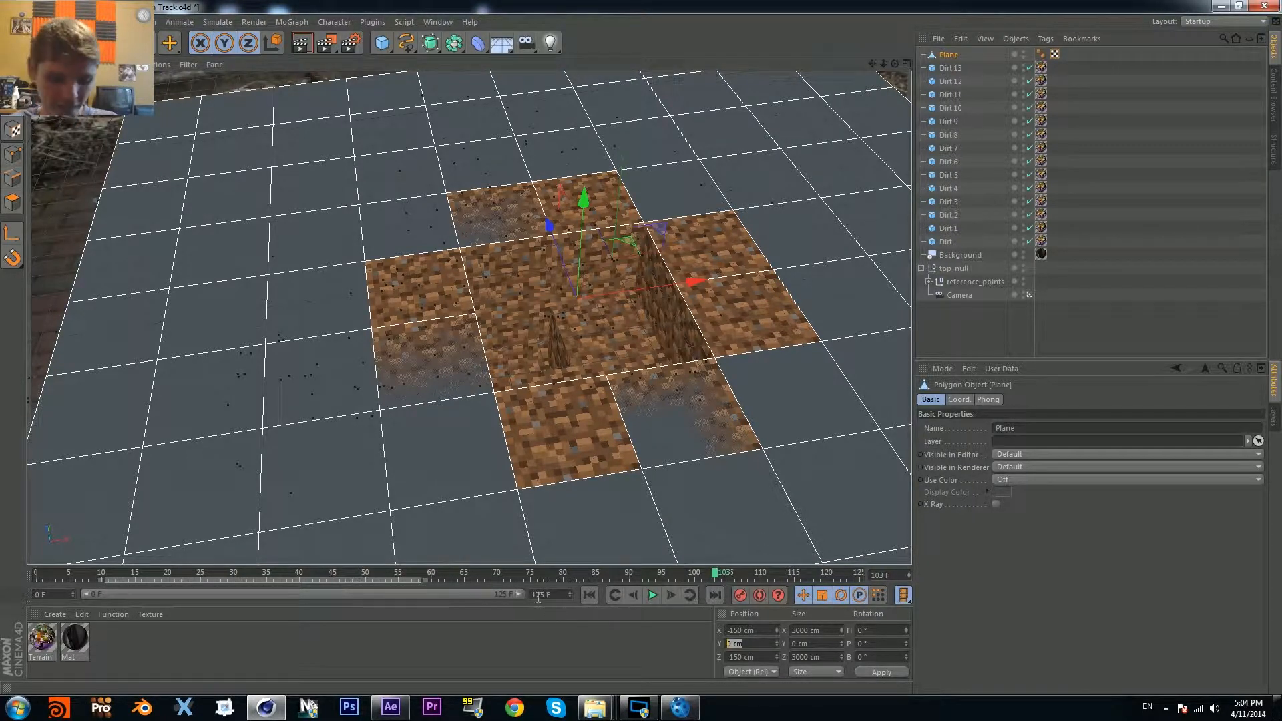
pyautogui.write('1')
pyautogui.press('Return')
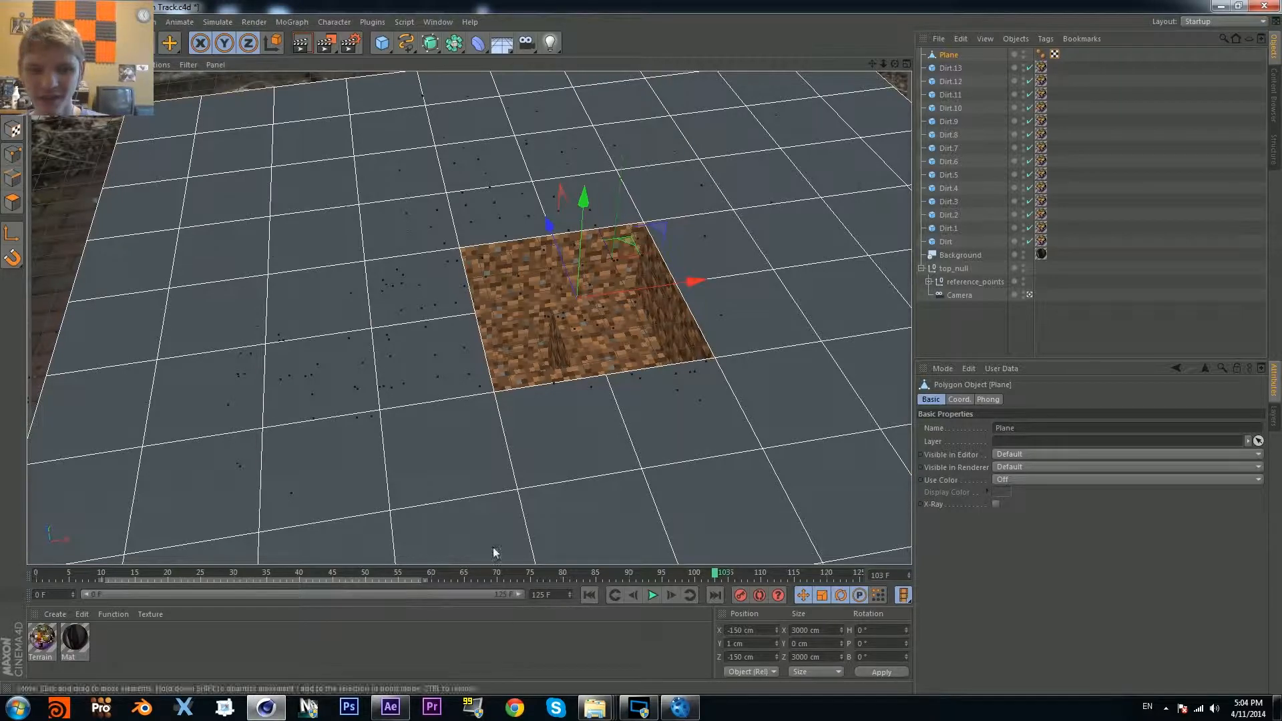
# Step: Scrub the timeline to frame 125 and render the view to check the hole against the footage
pyautogui.click(670, 575)
pyautogui.moveTo(669, 575); pyautogui.dragTo(924, 578)
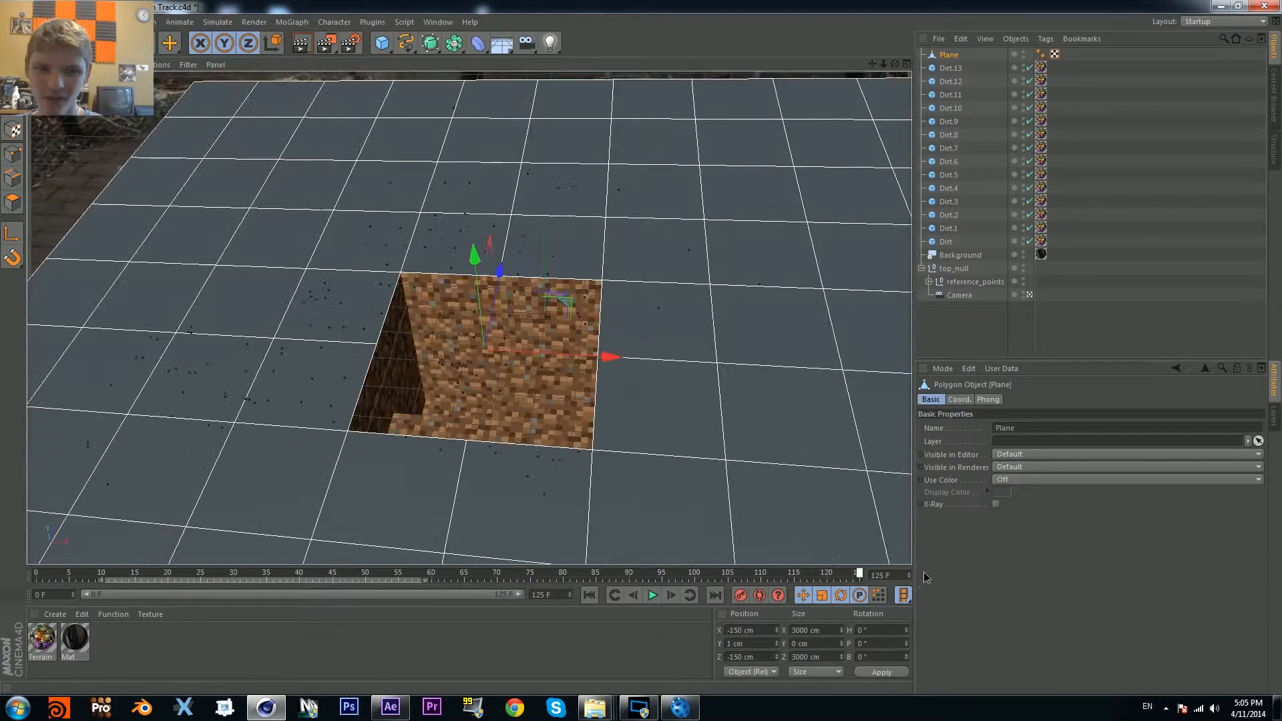
pyautogui.click(302, 45)
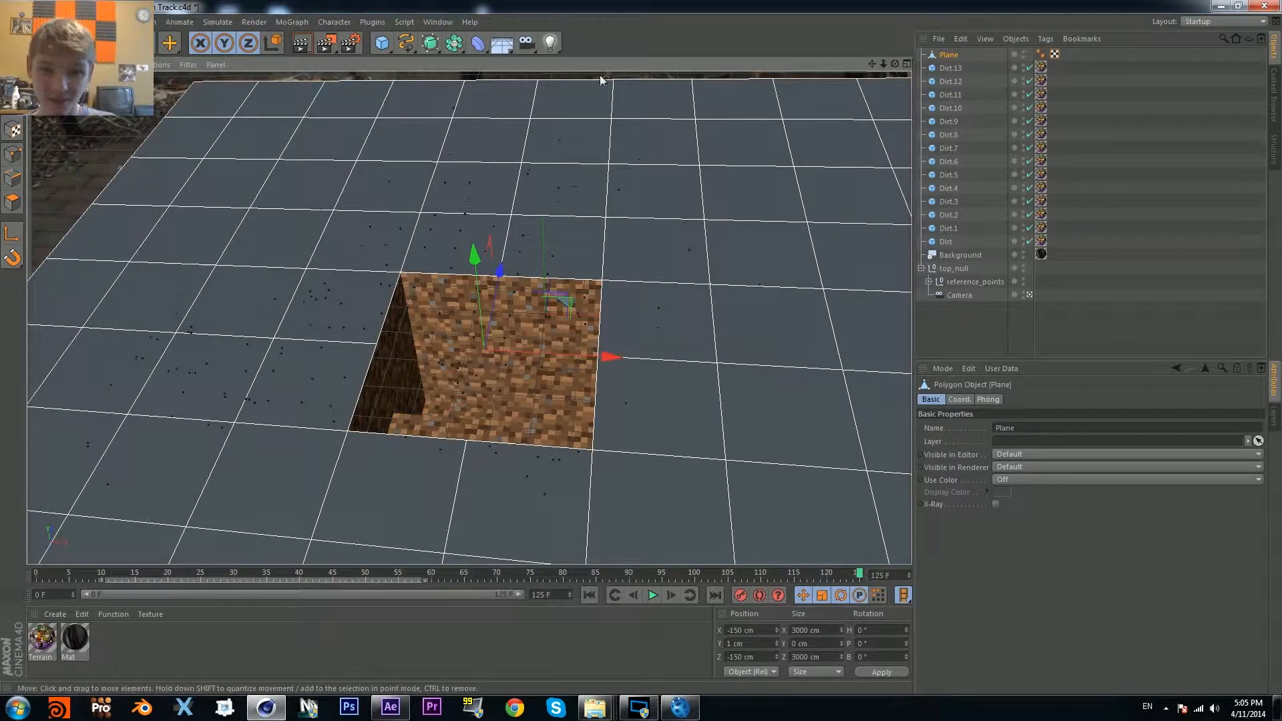
# Step: Add an omni light above the pit at about X 89 cm, Y 621 cm, Z -322 cm
pyautogui.click(550, 42)
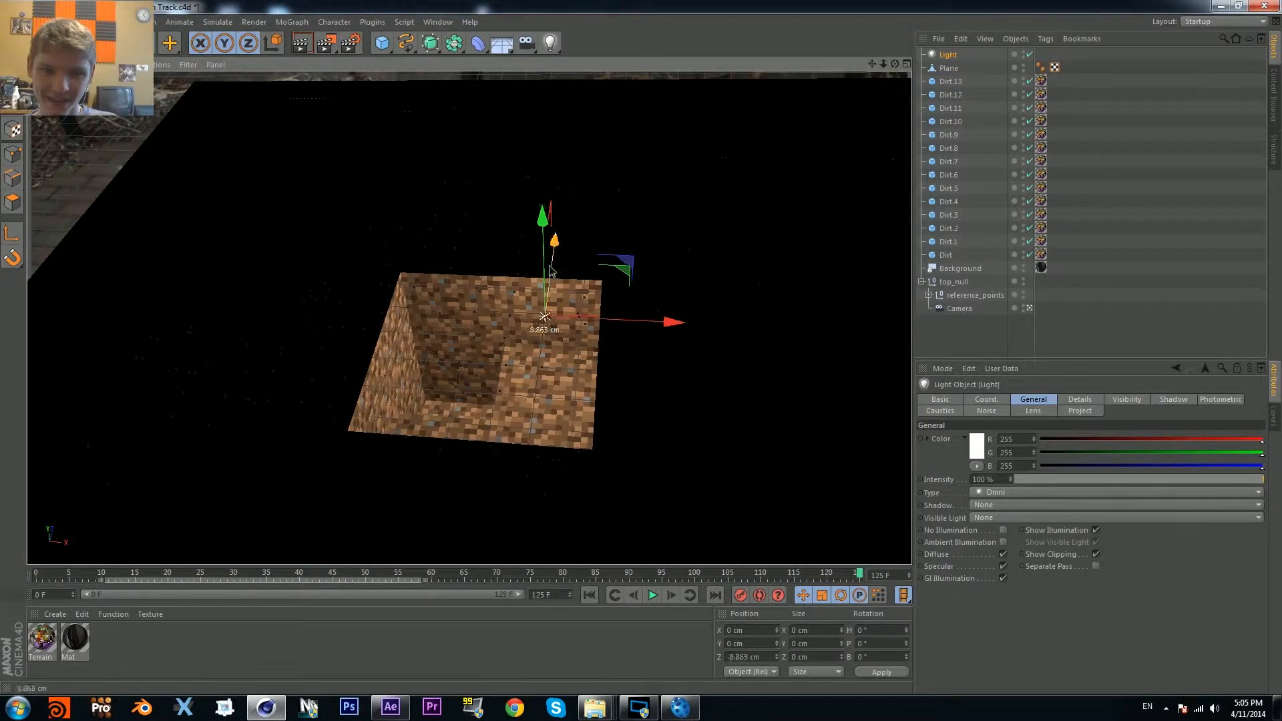
pyautogui.moveTo(554, 245); pyautogui.dragTo(513, 191)
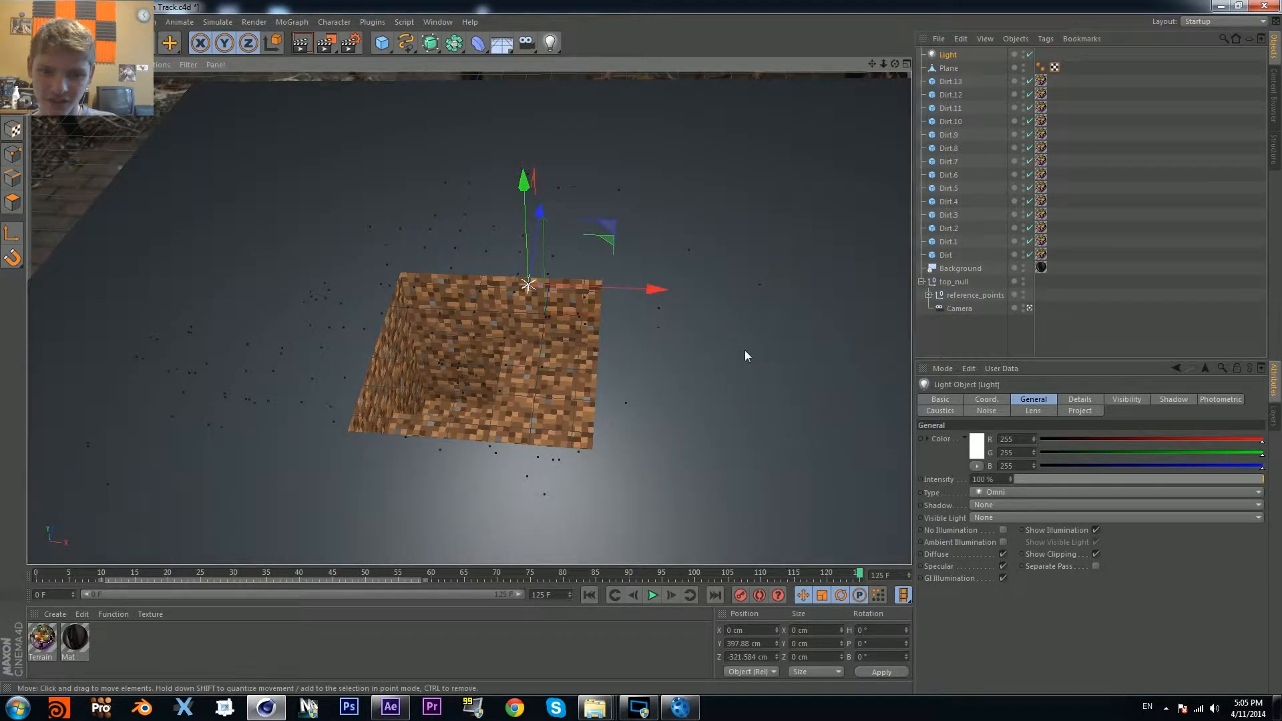
pyautogui.moveTo(660, 289); pyautogui.dragTo(701, 289)
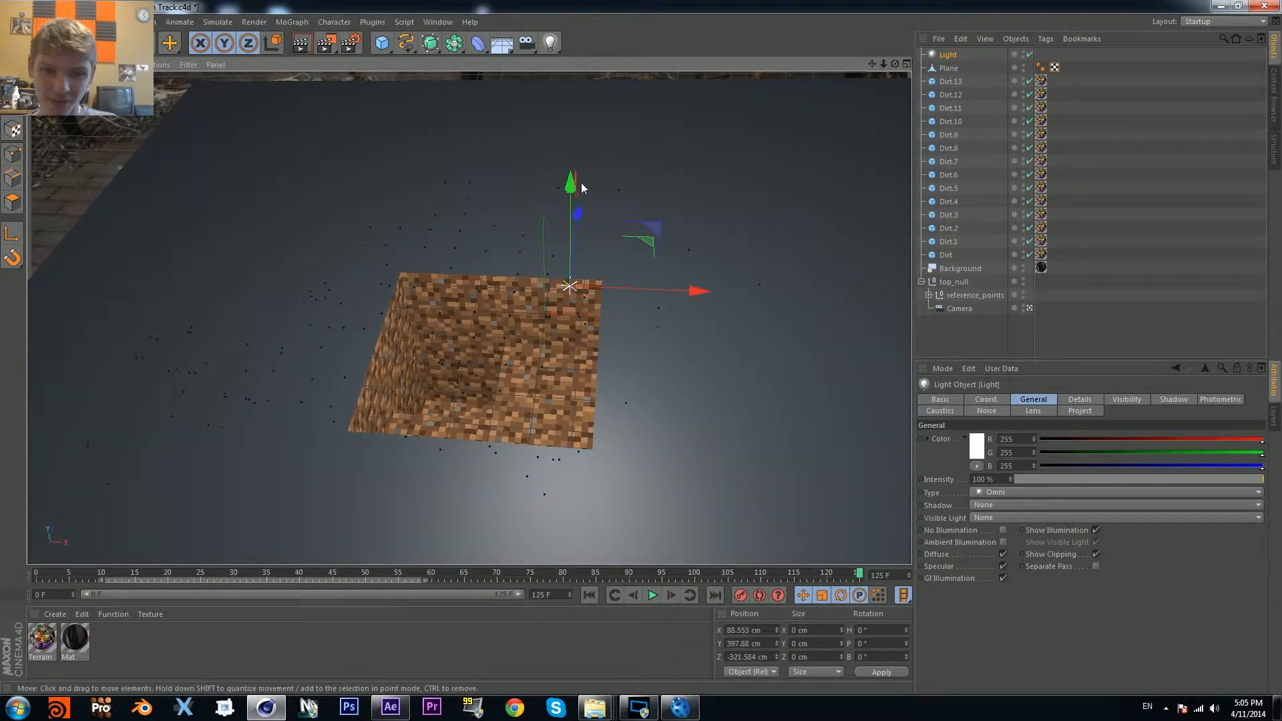
pyautogui.moveTo(582, 187); pyautogui.dragTo(529, 85)
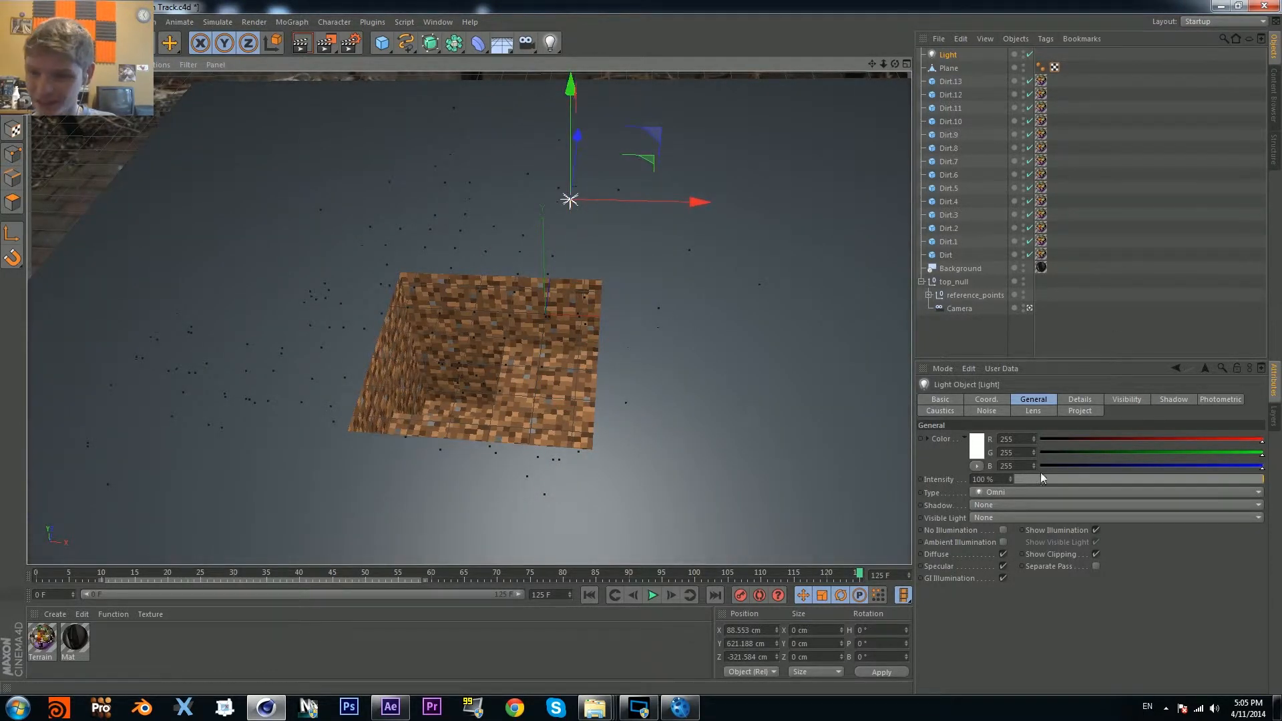
# Step: Set the light's shadow to Shadow Maps (Soft) and render the view to check it
pyautogui.click(995, 505)
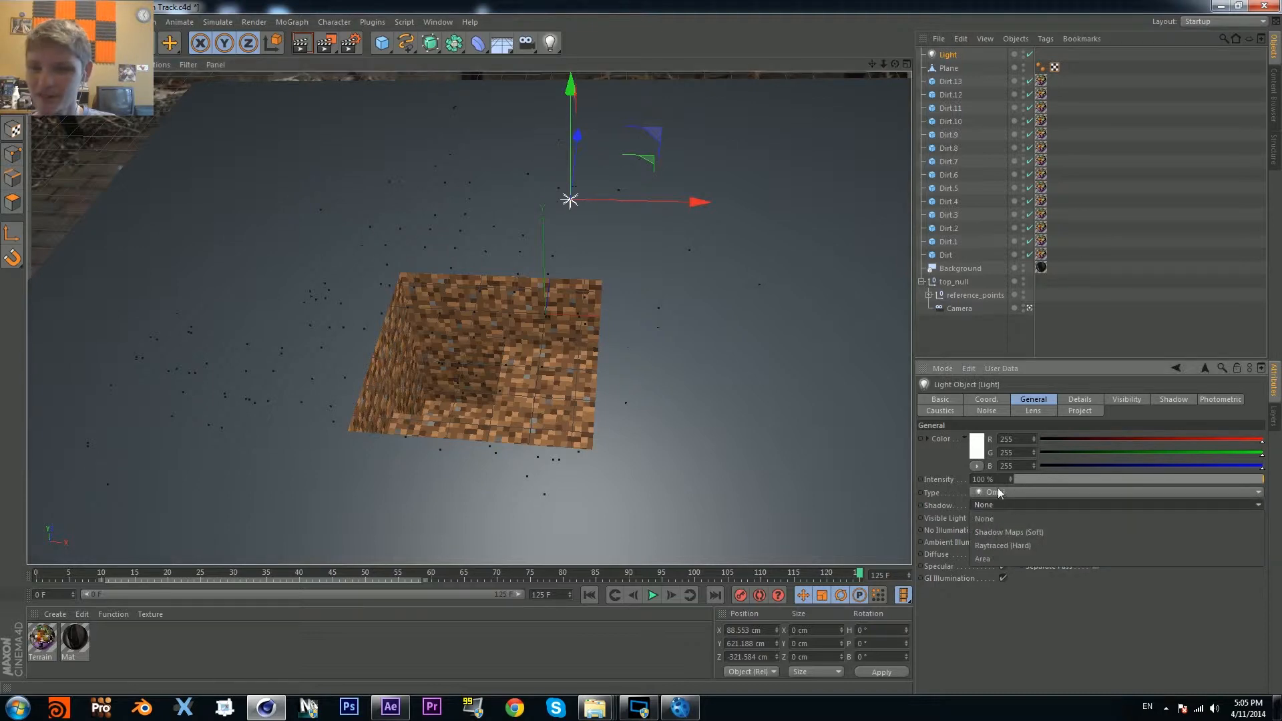
pyautogui.click(1004, 531)
pyautogui.click(302, 44)
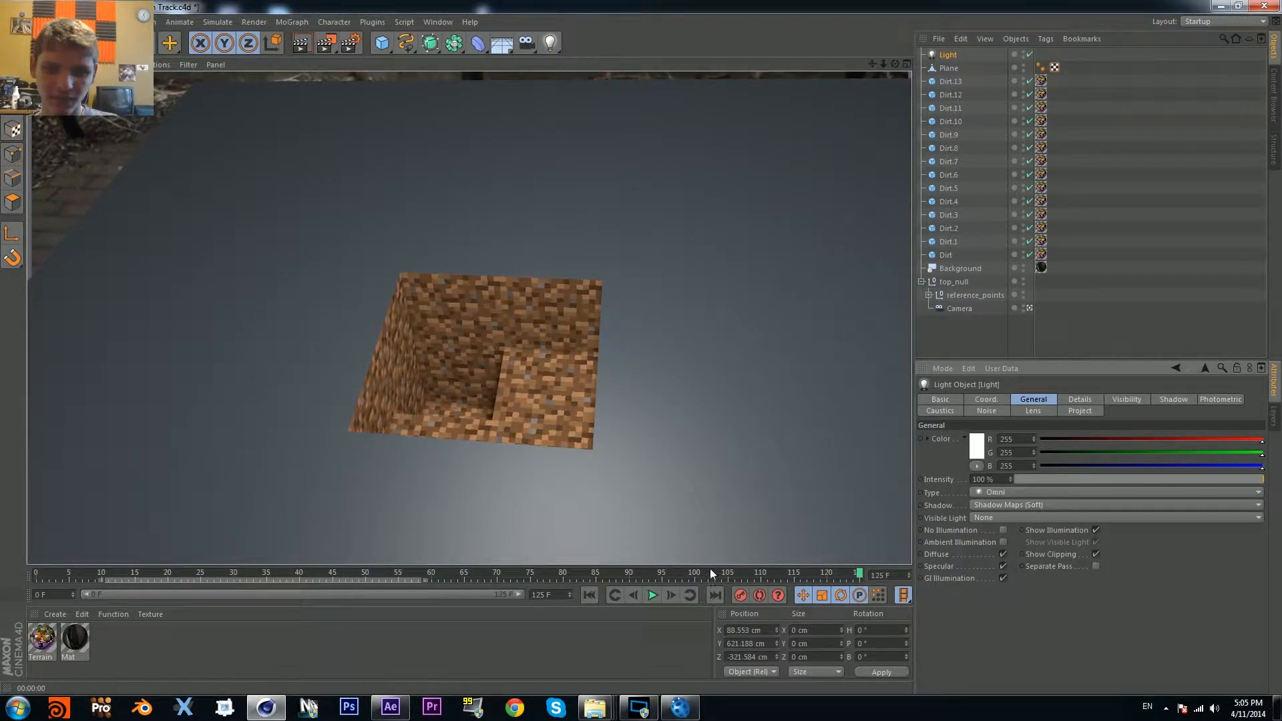
# Step: Preview-render the pit lighting at frame 27, then scrub to frame 88 to inspect the shadows
pyautogui.moveTo(859, 574); pyautogui.dragTo(222, 546)
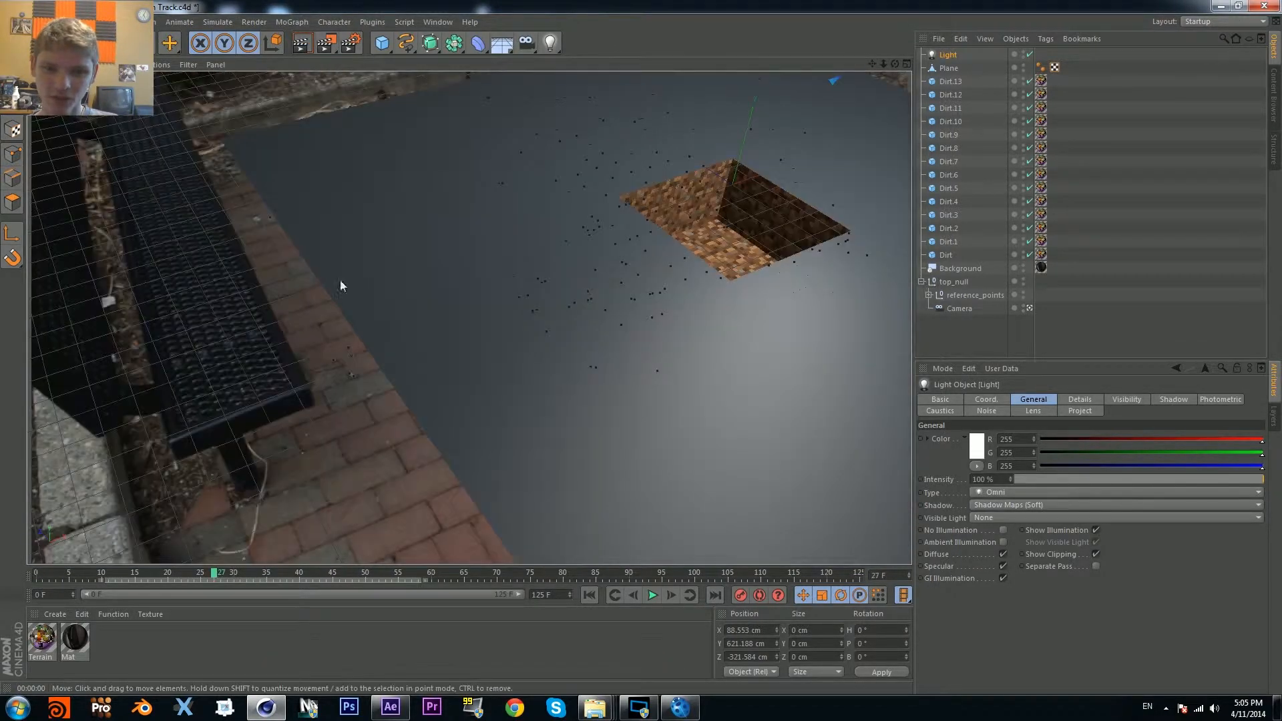
pyautogui.click(301, 45)
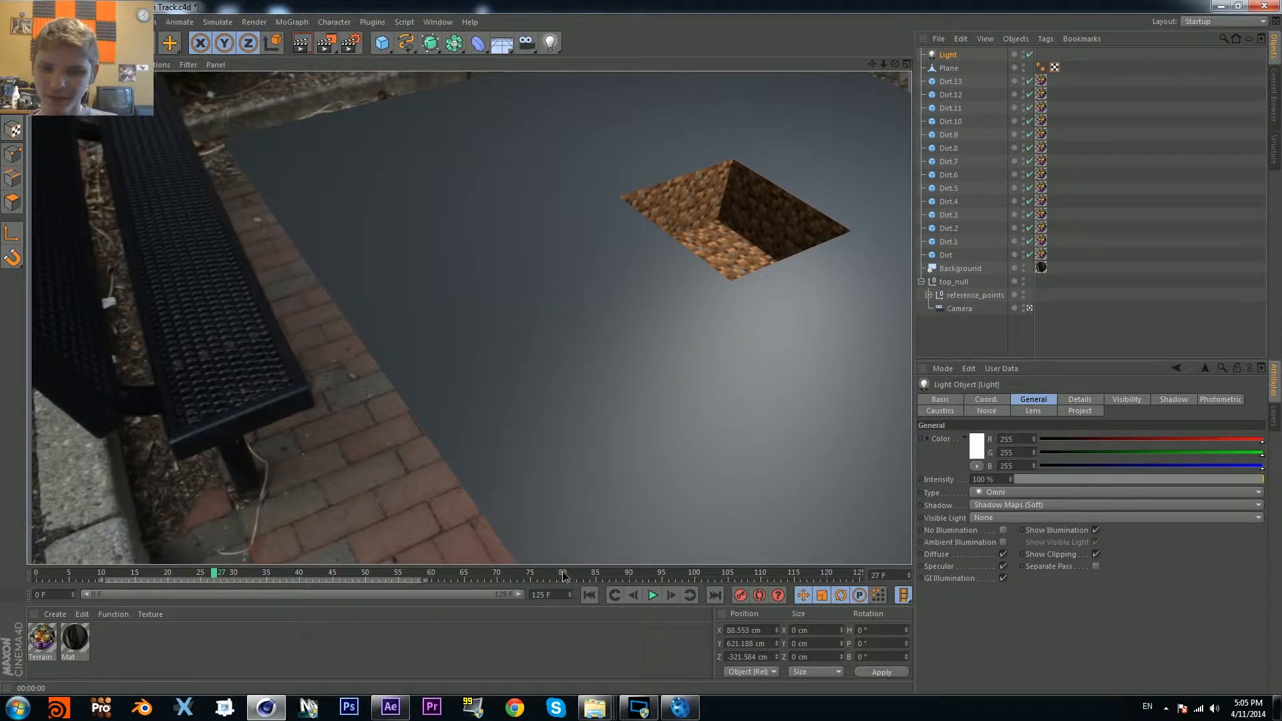
pyautogui.moveTo(563, 576); pyautogui.dragTo(618, 576)
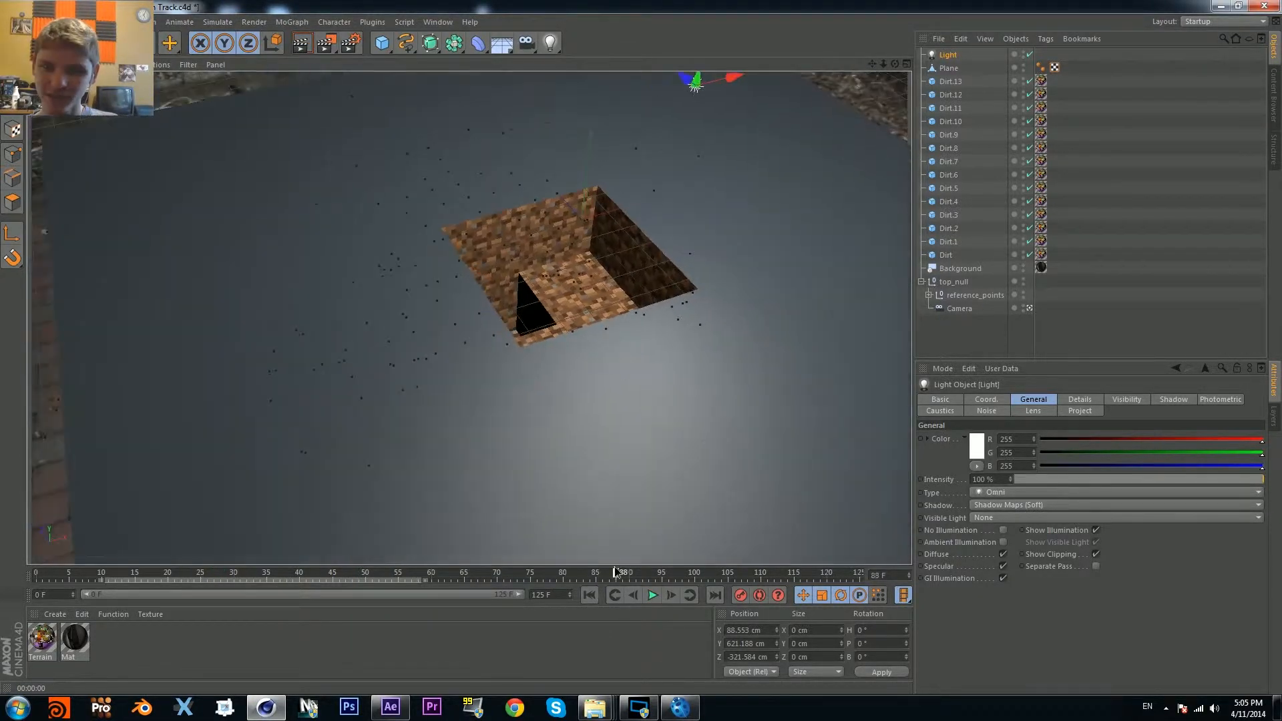
# Step: Duplicate the light to about X -570 cm, set the copy's shadow to None, and render the view to check it
pyautogui.click(951, 59)
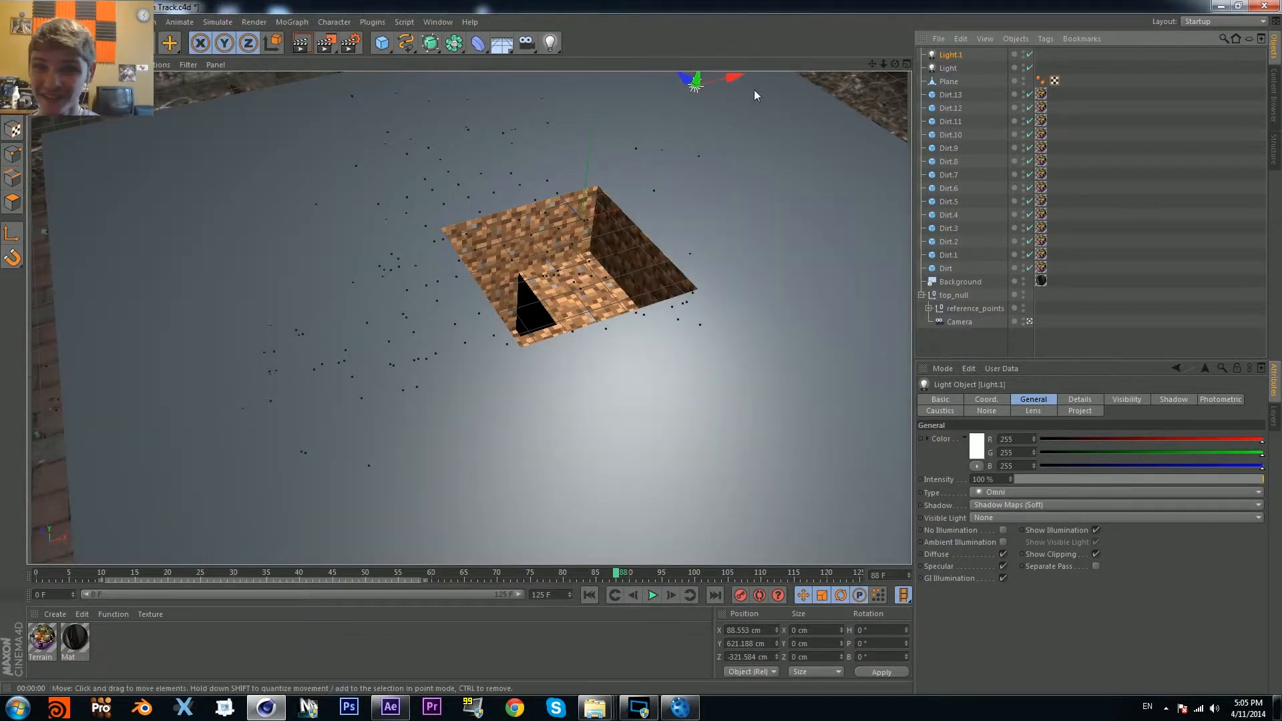
pyautogui.keyDown('ctrl'); pyautogui.moveTo(734, 80); pyautogui.dragTo(511, 180); pyautogui.keyUp('ctrl')
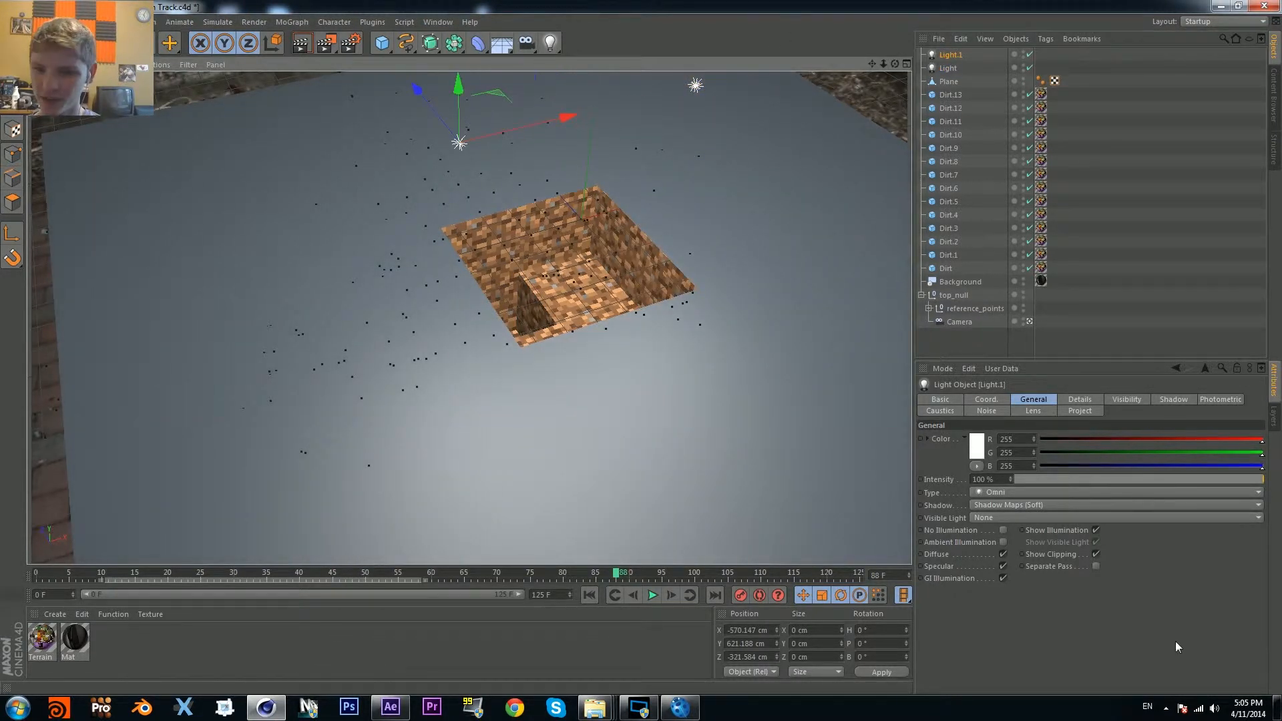
pyautogui.click(1010, 498)
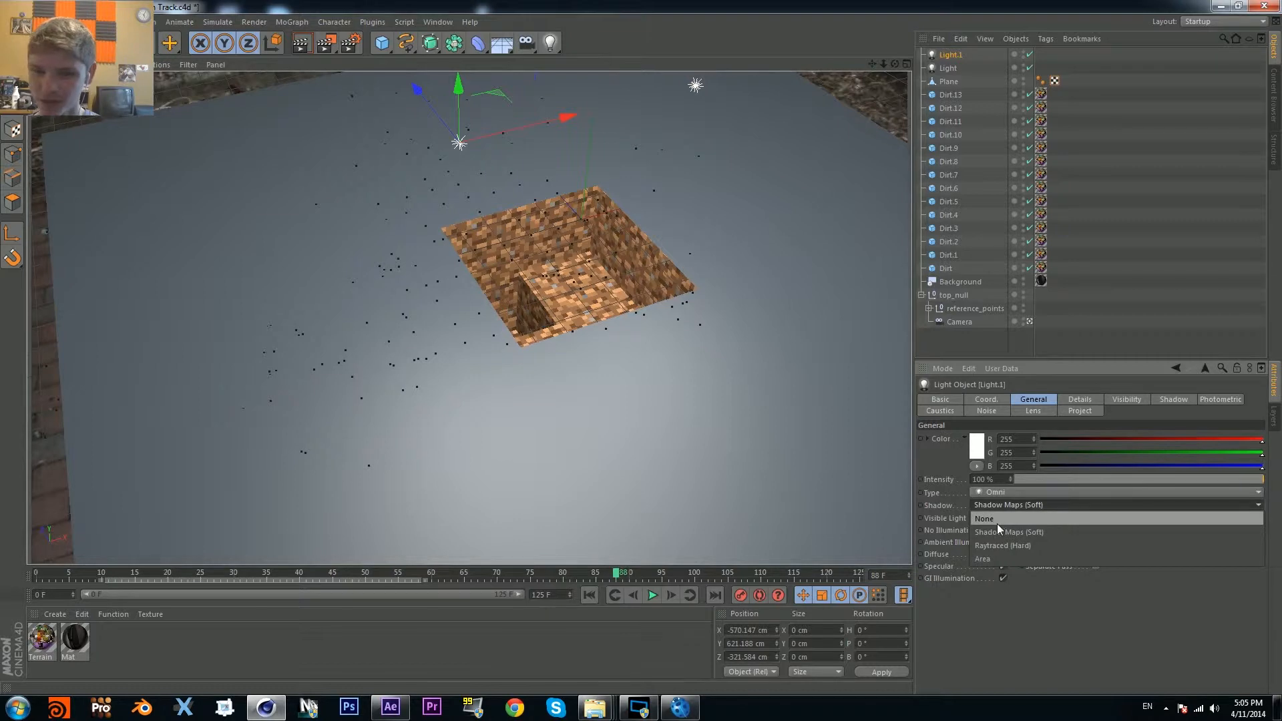
pyautogui.click(996, 524)
pyautogui.click(301, 43)
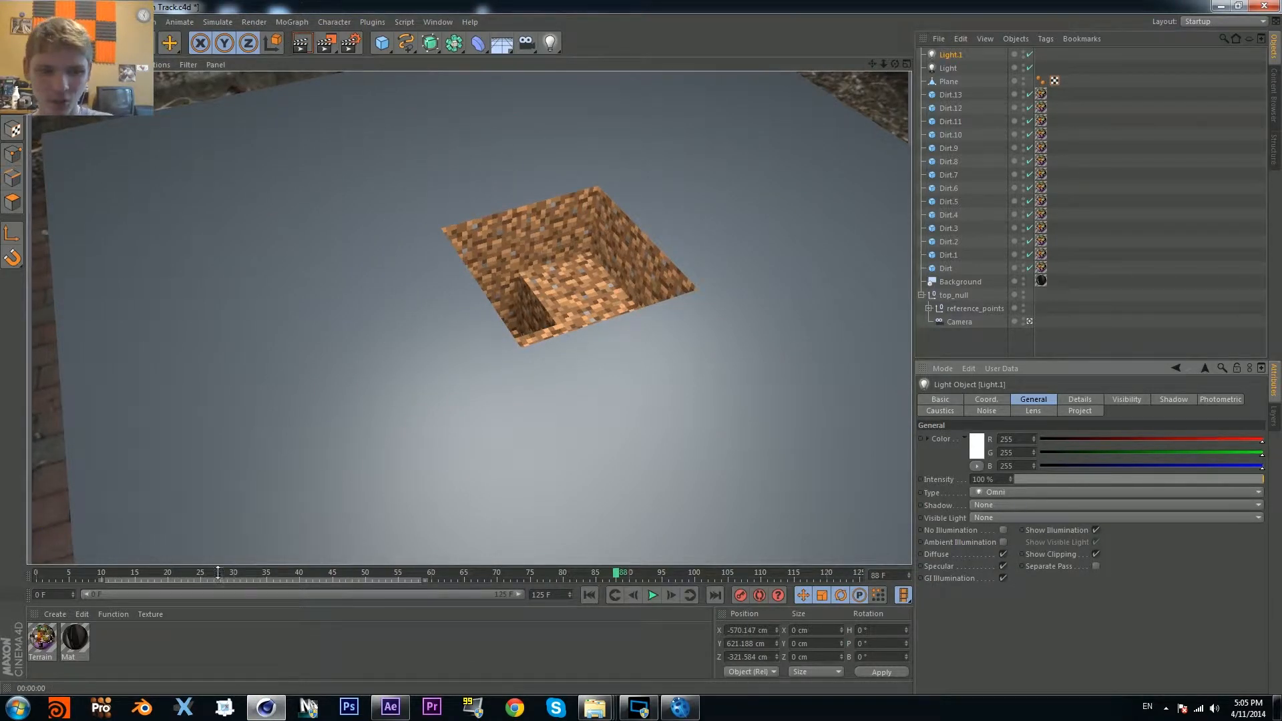
# Step: Create a new material with specular turned off and its color set to blue (R 0, G 21, B 255)
pyautogui.doubleClick(149, 659)
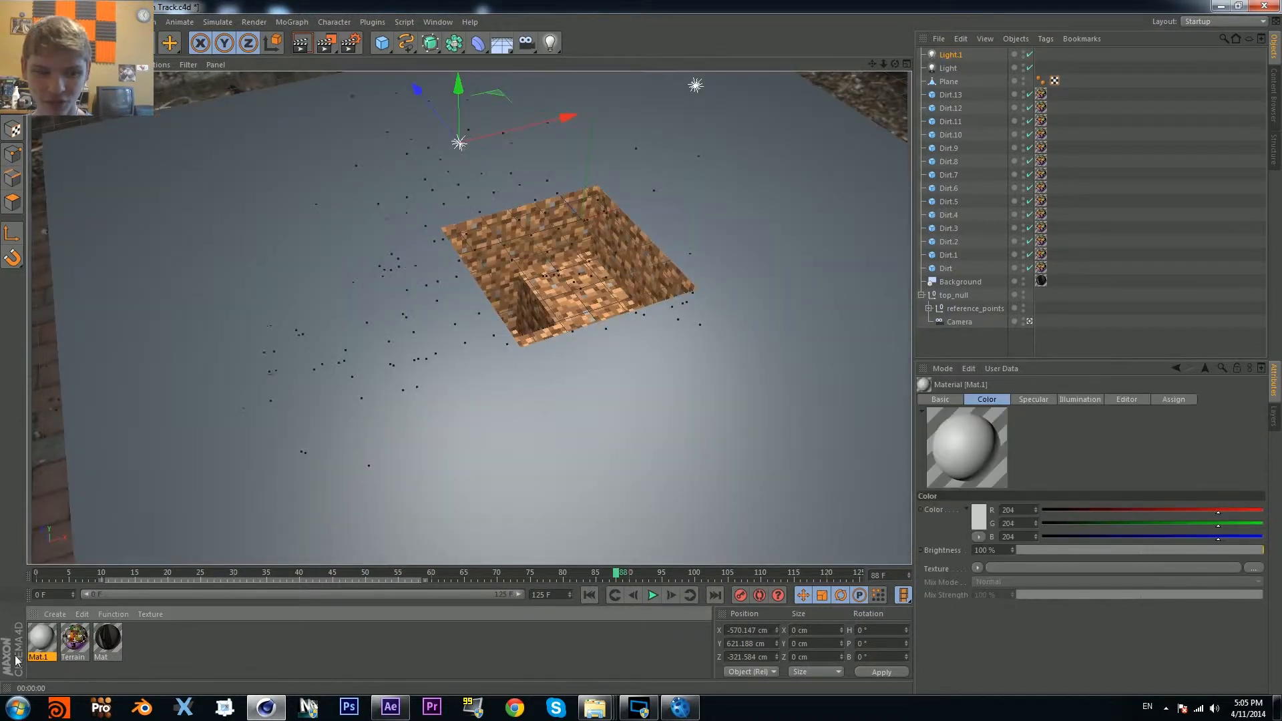
pyautogui.doubleClick(39, 639)
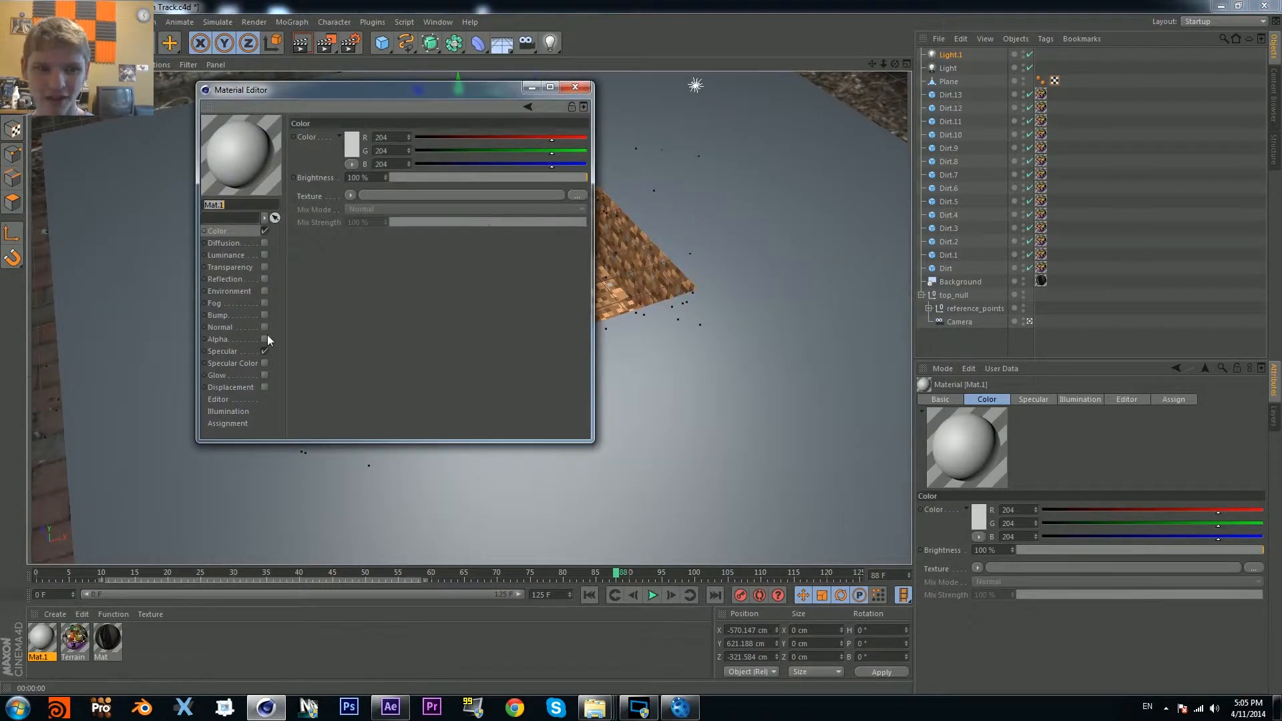
pyautogui.click(265, 351)
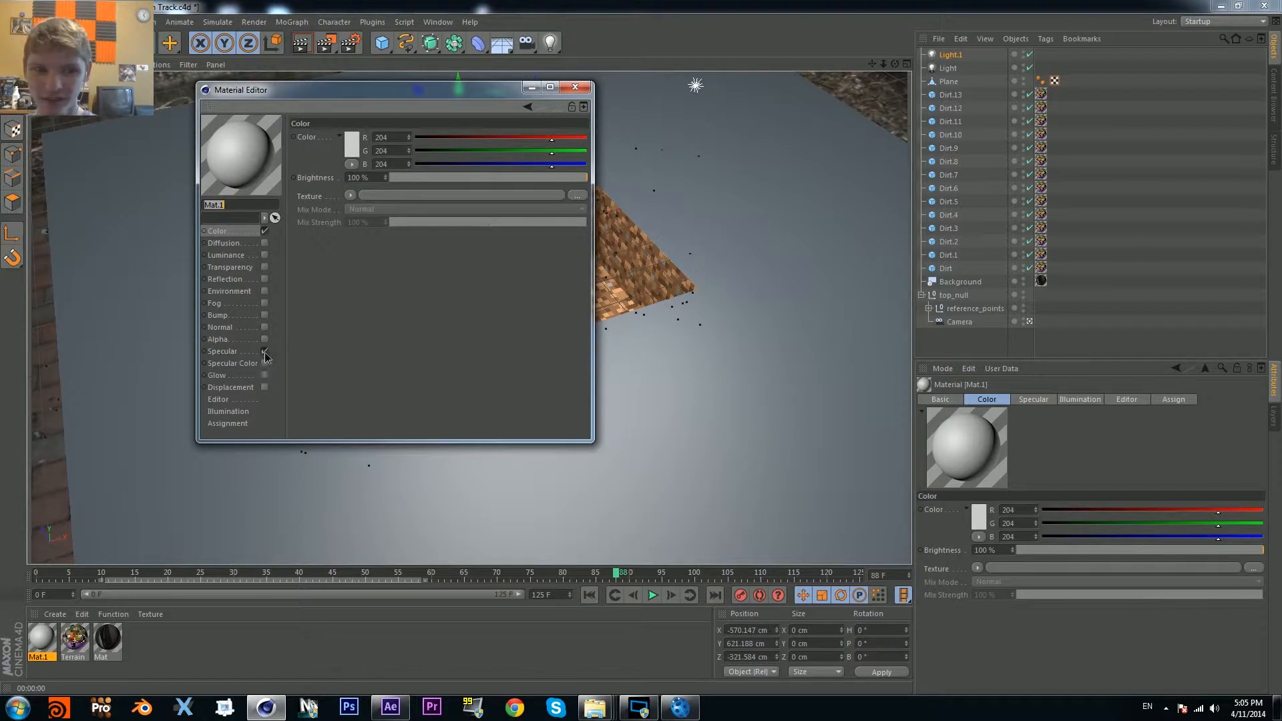
pyautogui.click(347, 146)
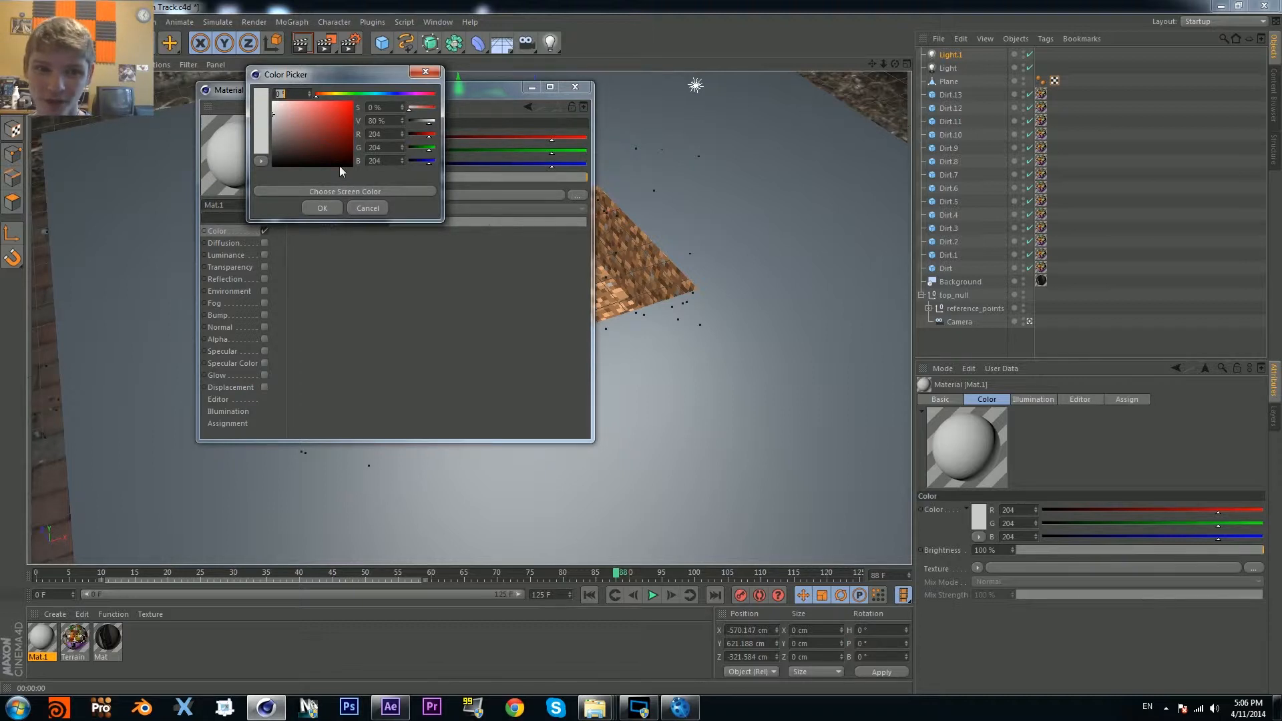
pyautogui.click(394, 94)
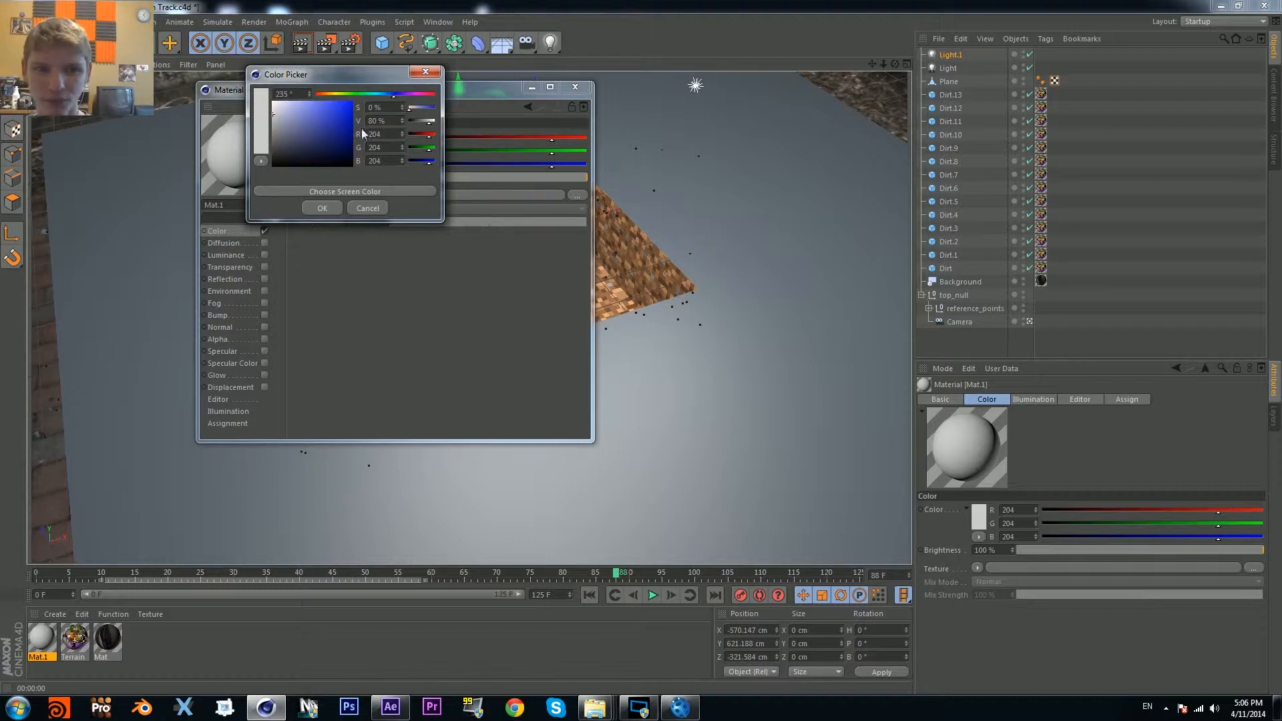
pyautogui.moveTo(347, 107); pyautogui.dragTo(394, 85)
pyautogui.click(320, 208)
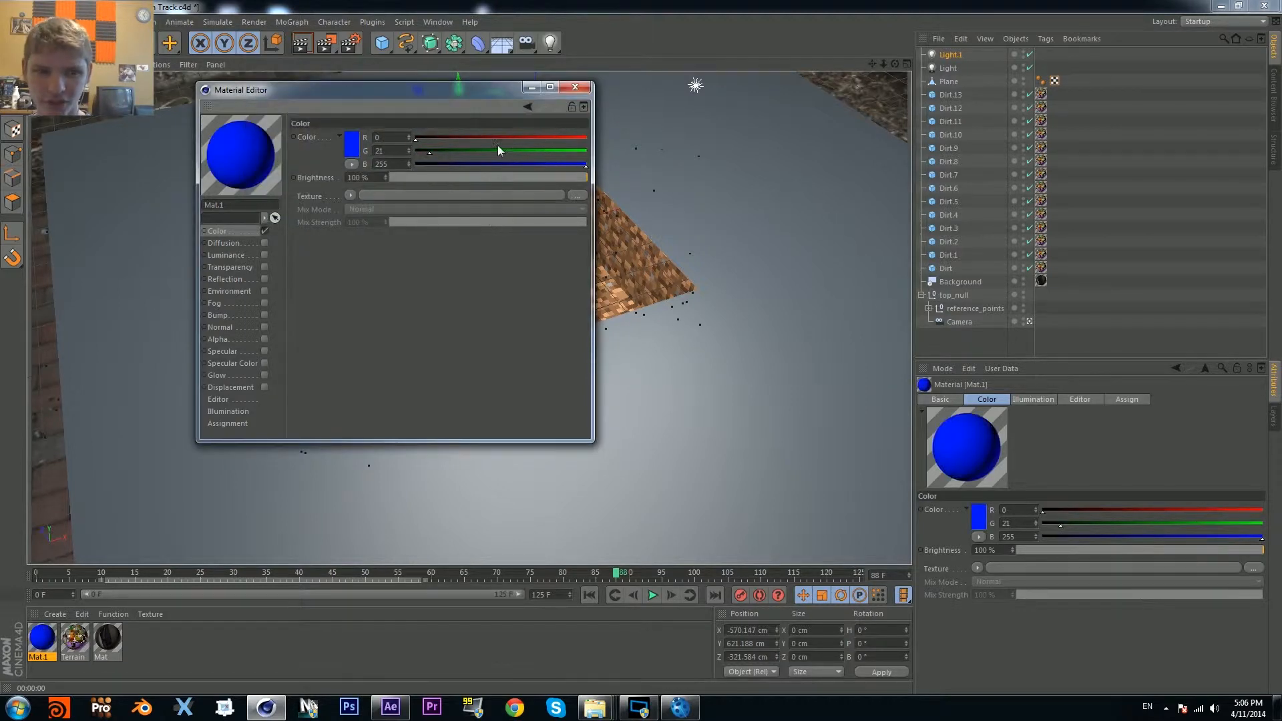
pyautogui.click(580, 93)
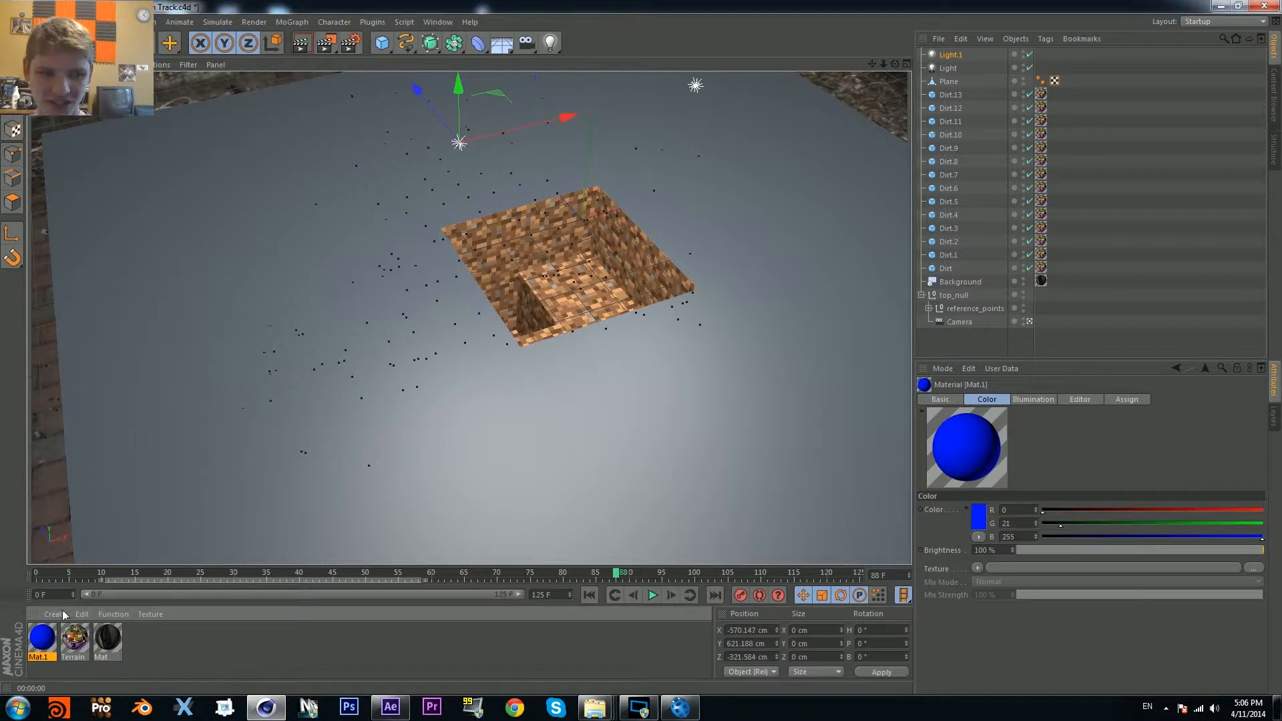
# Step: Apply the blue material to the ground plane and render the view to check it
pyautogui.moveTo(270, 257); pyautogui.dragTo(269, 258)
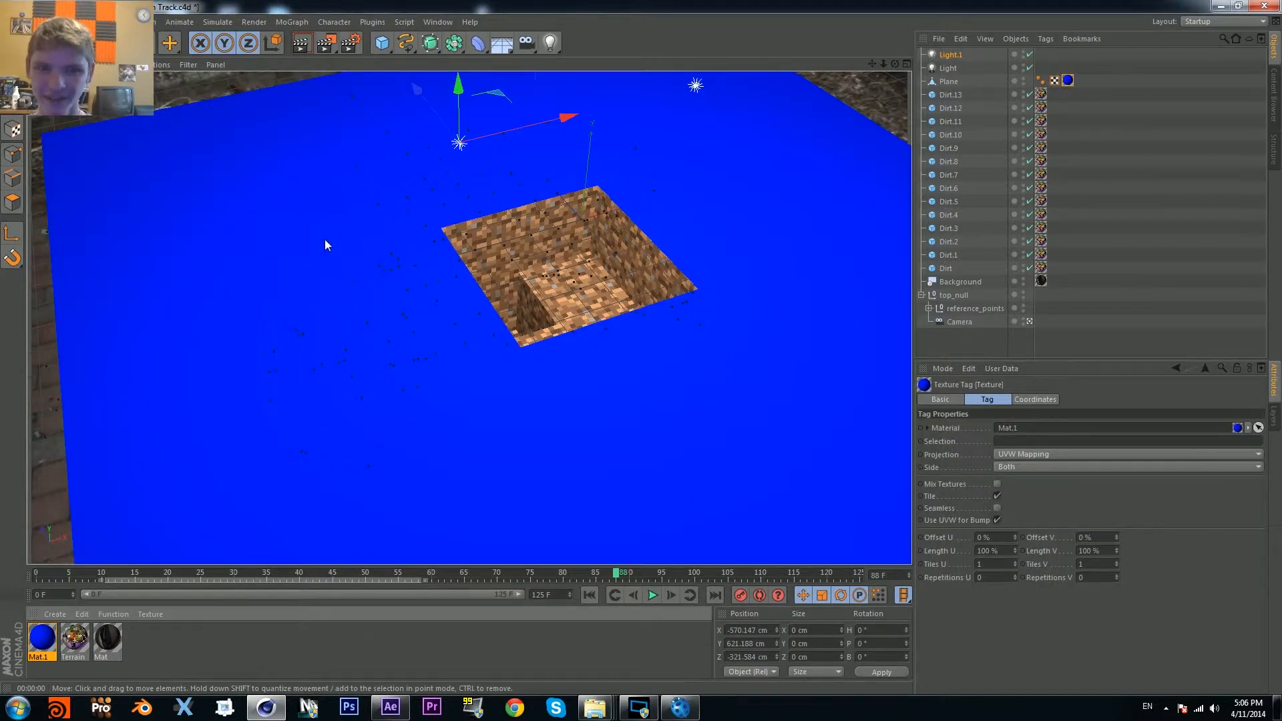
pyautogui.click(302, 43)
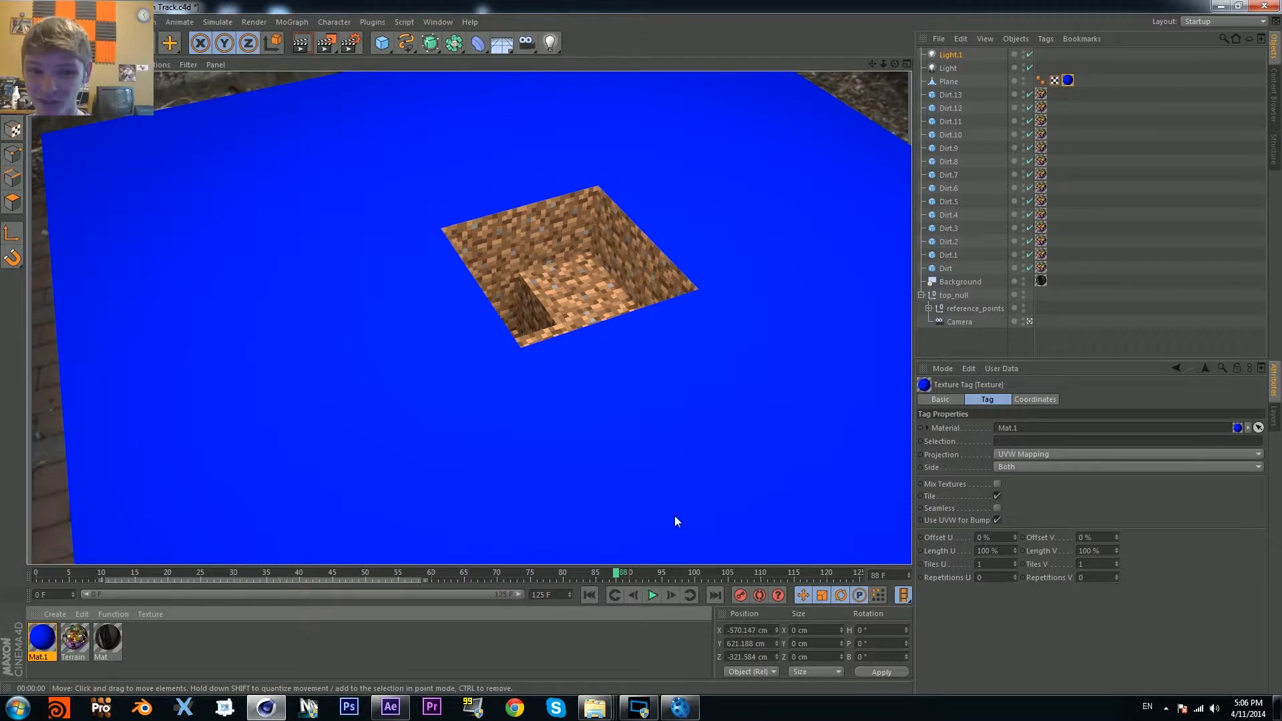
# Step: Scrub to frame 125 to check the scene, and set the render output's frame range to All Frames
pyautogui.moveTo(535, 574); pyautogui.dragTo(966, 487)
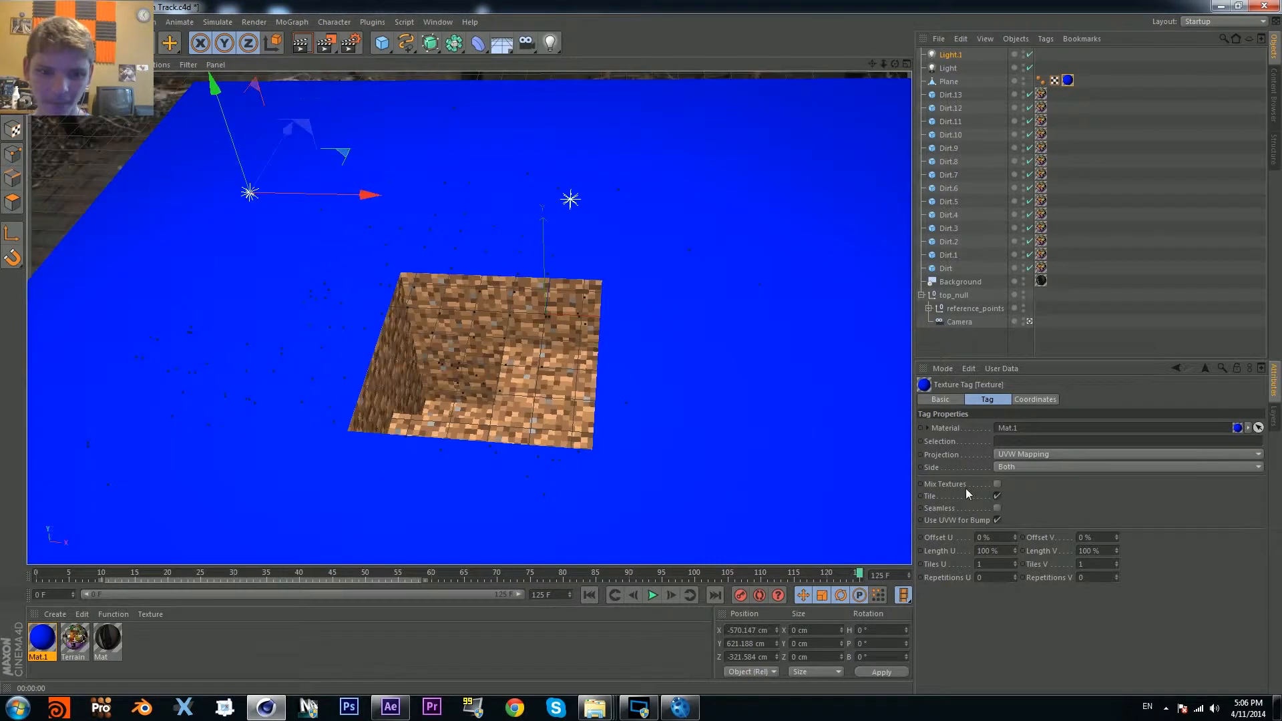
pyautogui.click(351, 44)
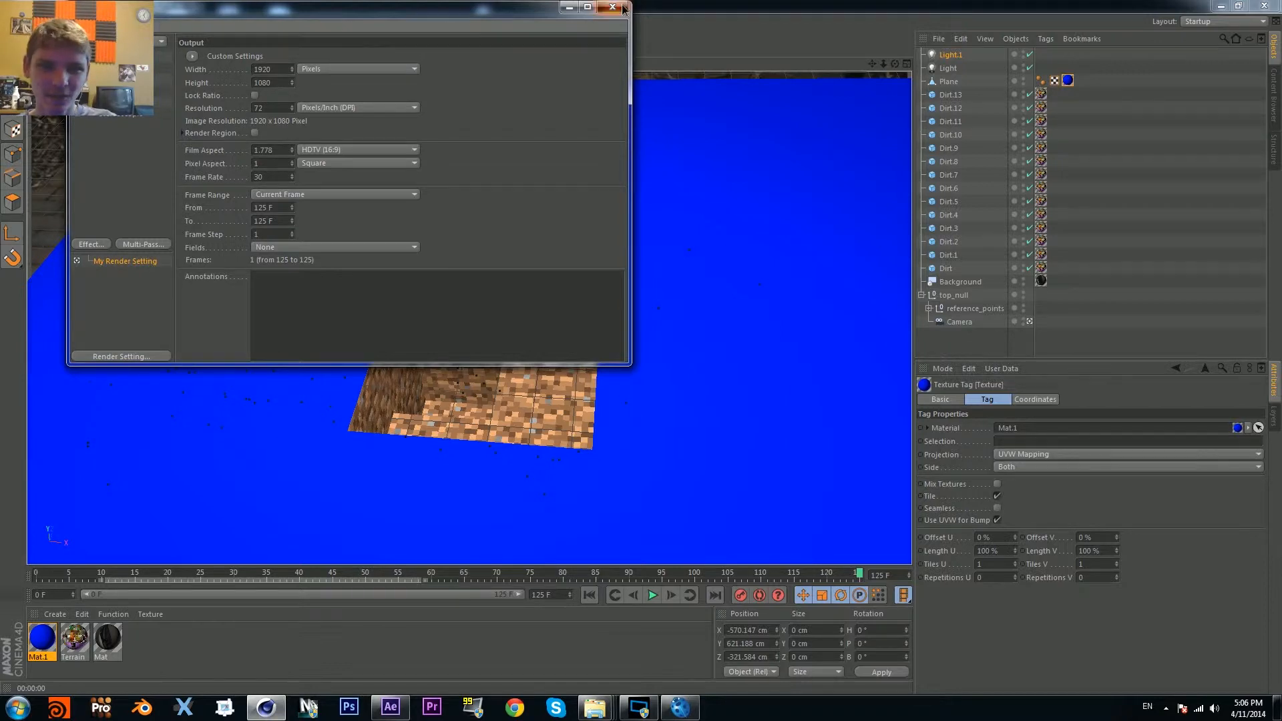
pyautogui.click(612, 7)
pyautogui.click(350, 43)
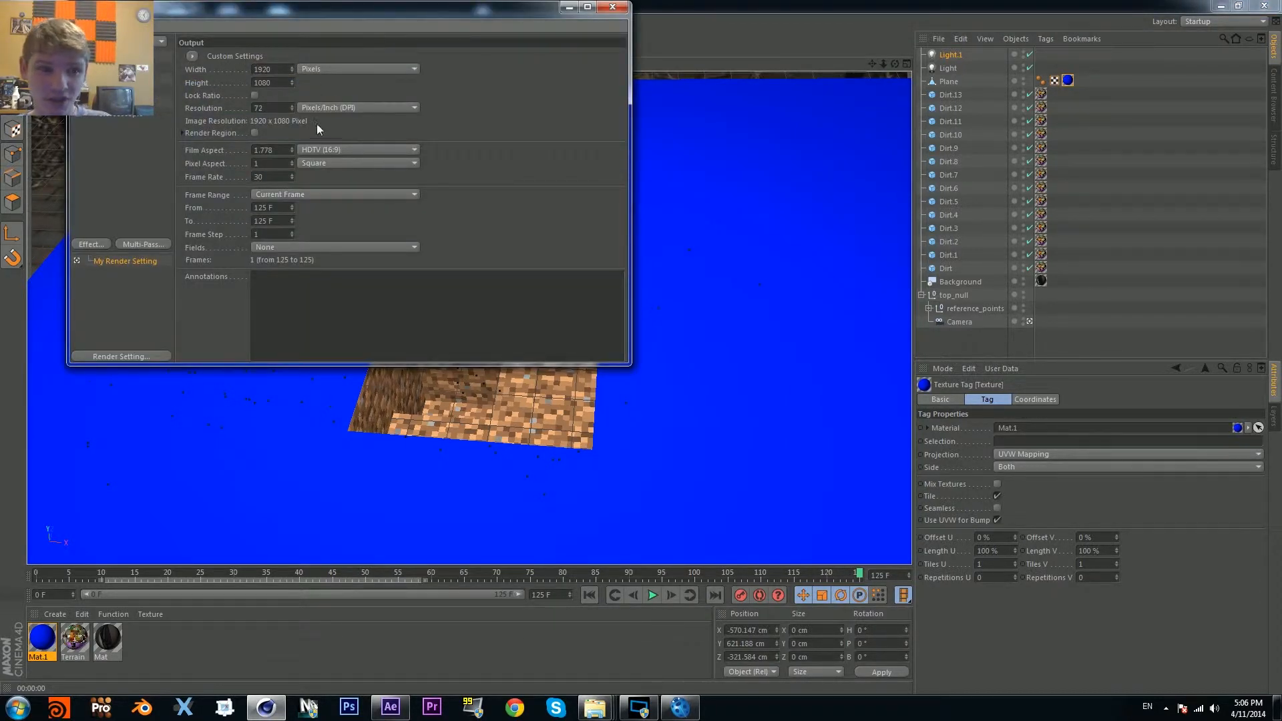
pyautogui.click(283, 195)
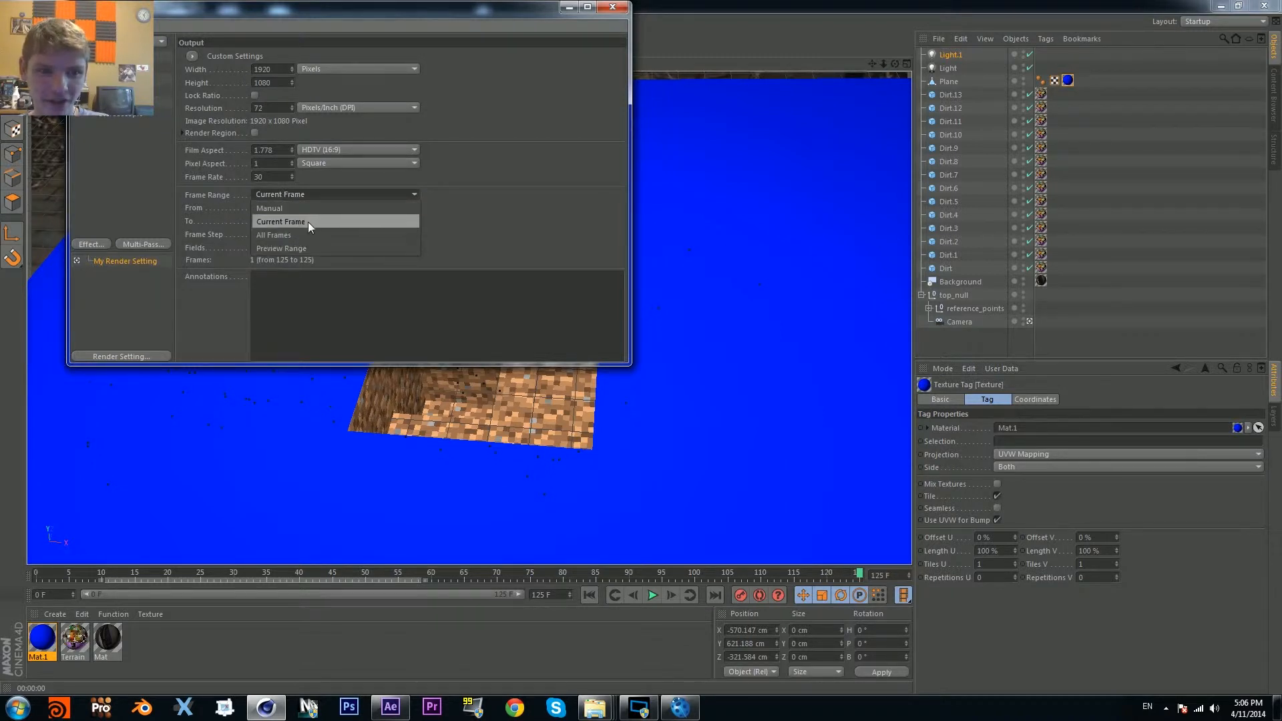
pyautogui.click(290, 235)
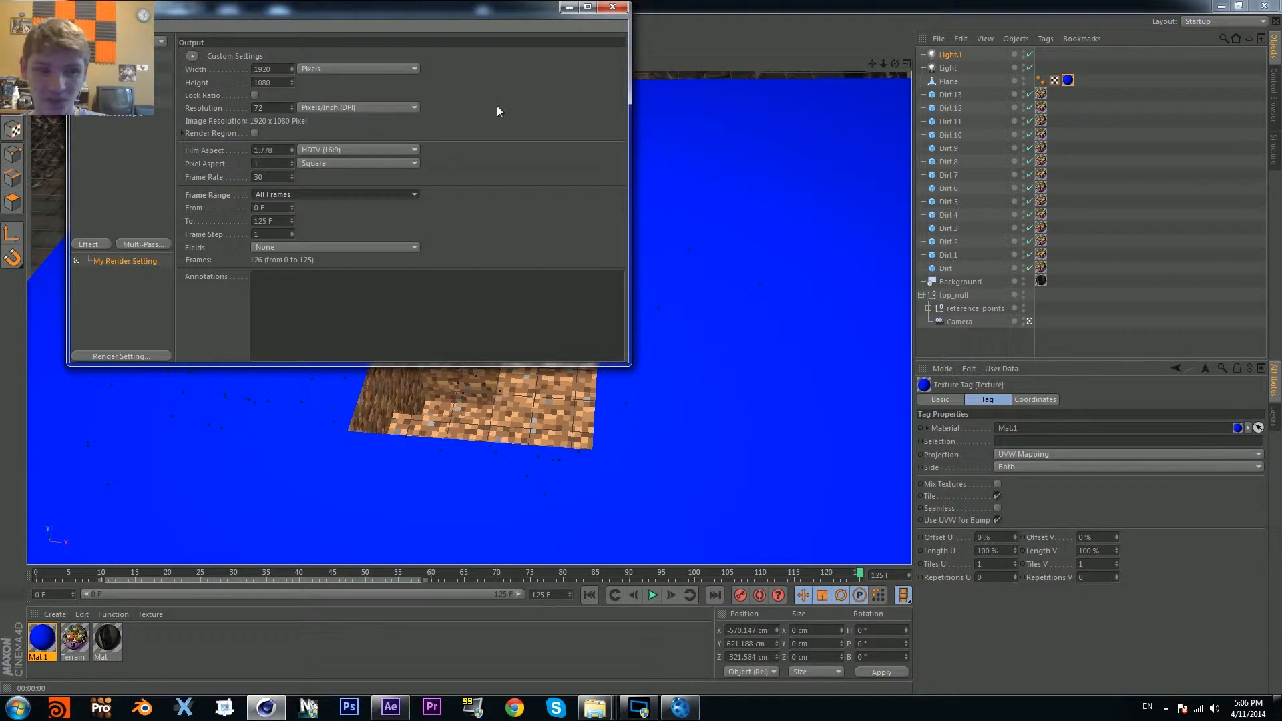
# Step: Set the render's save location to the Render folder inside Set Extension Tutorial, with the file name "Minecraft bench render"
pyautogui.click(102, 68)
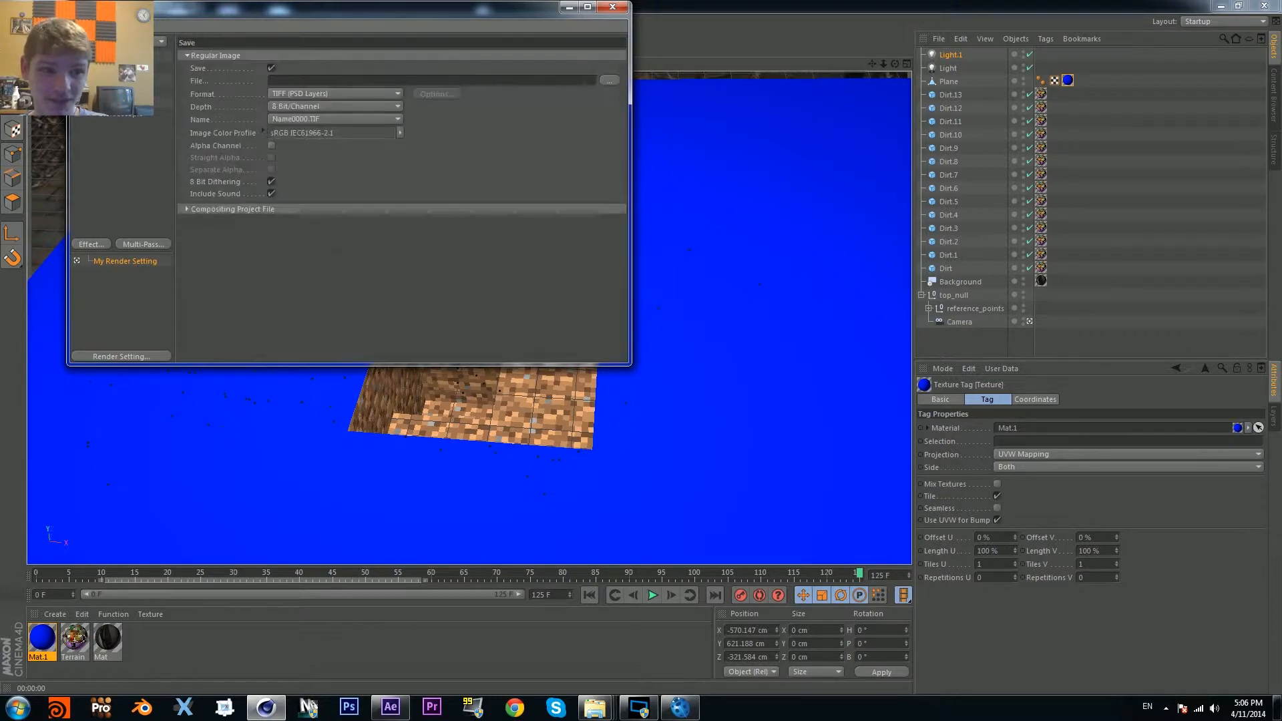
pyautogui.click(609, 80)
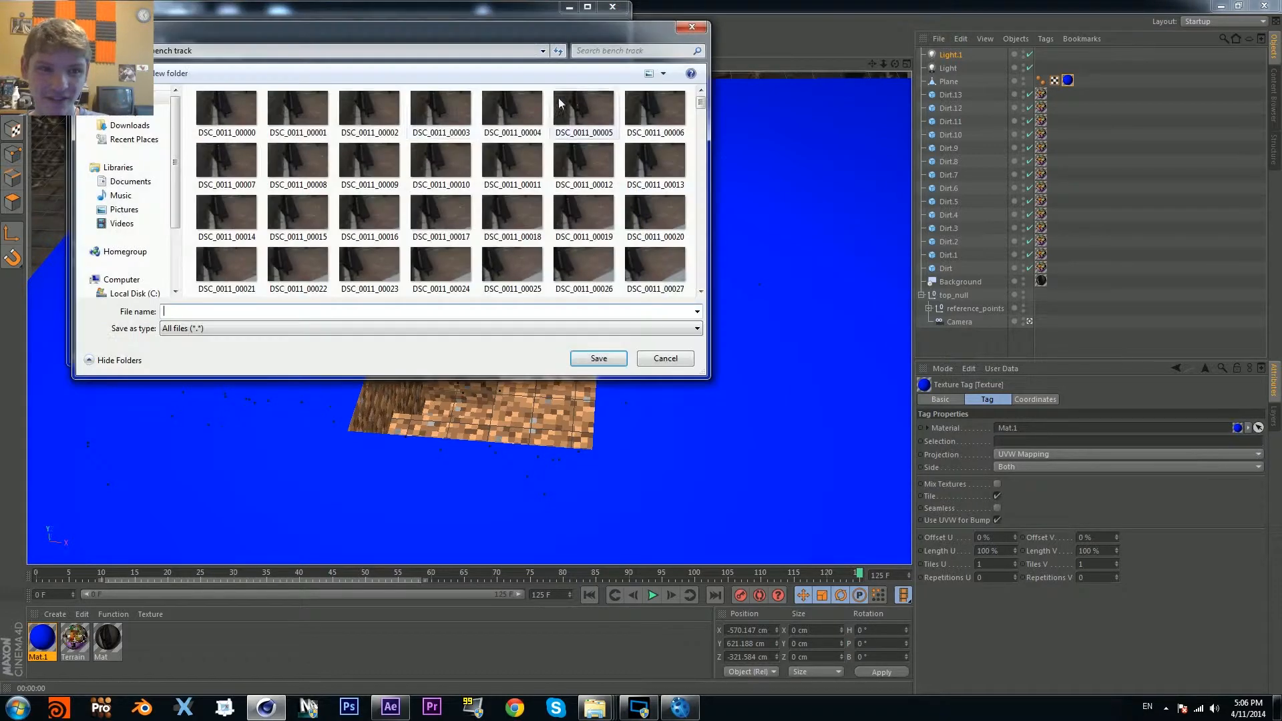
pyautogui.click(126, 111)
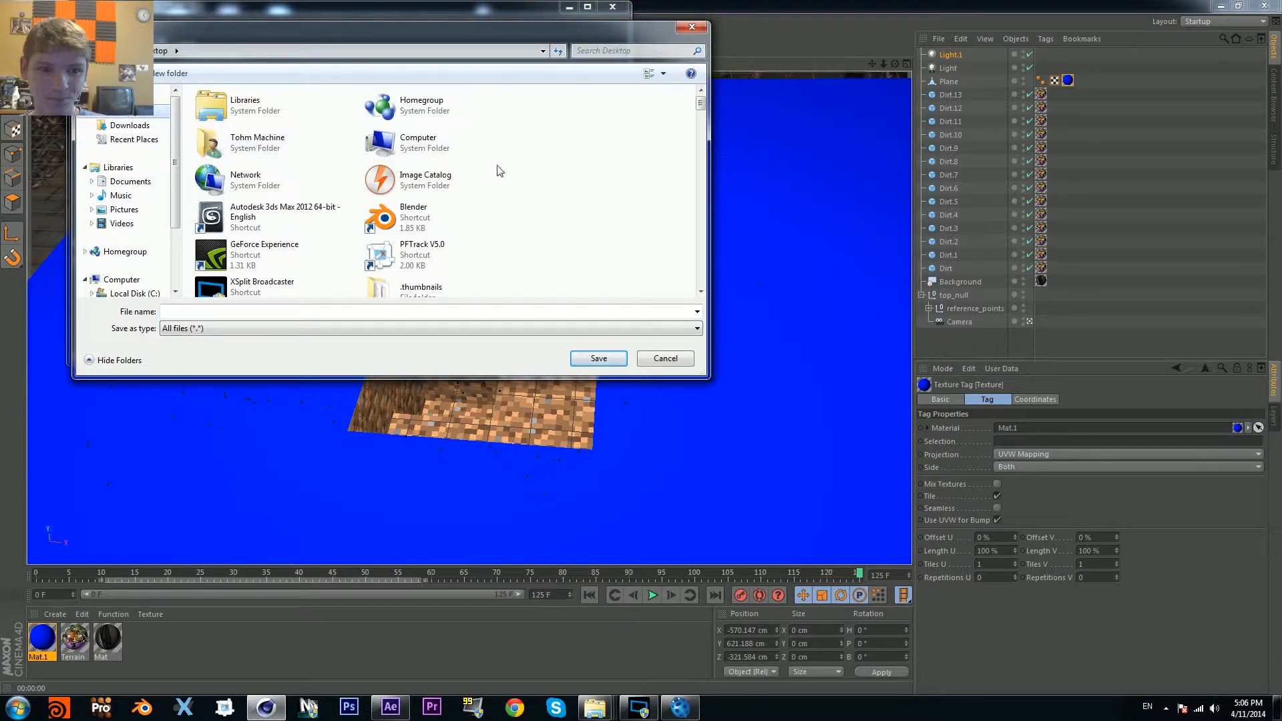
pyautogui.scroll(-10, 563, 184)
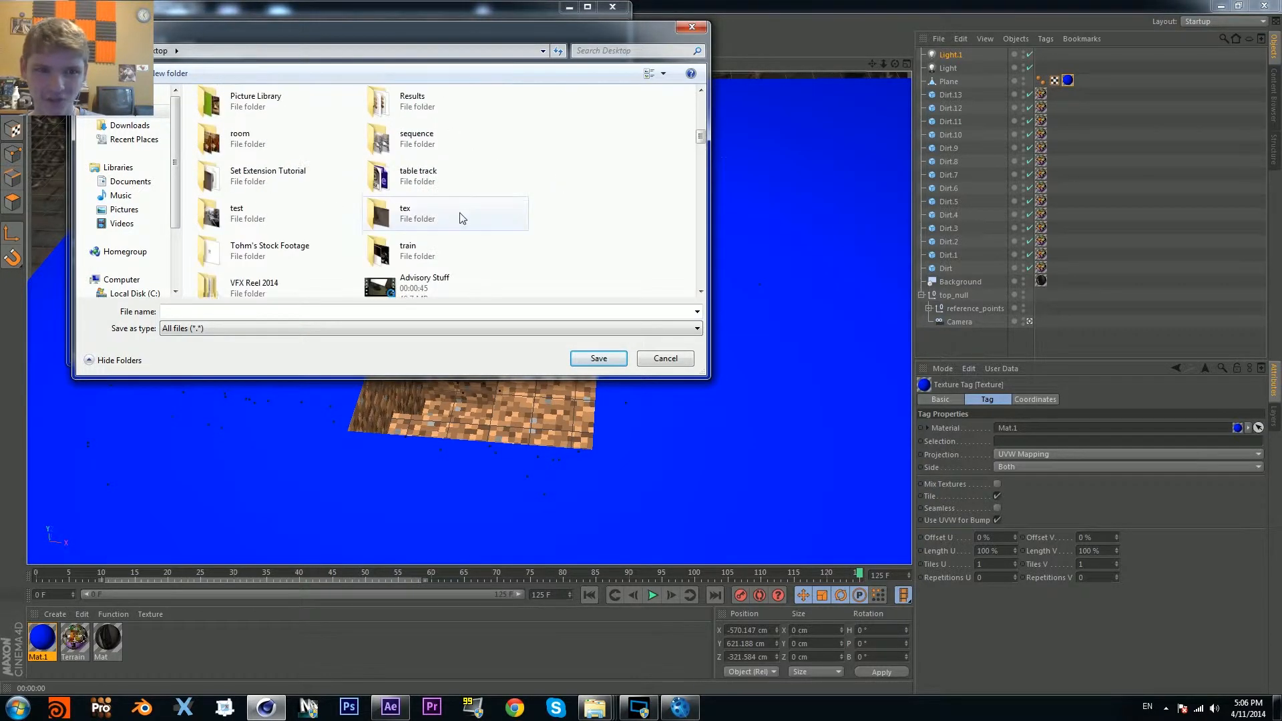
pyautogui.doubleClick(280, 175)
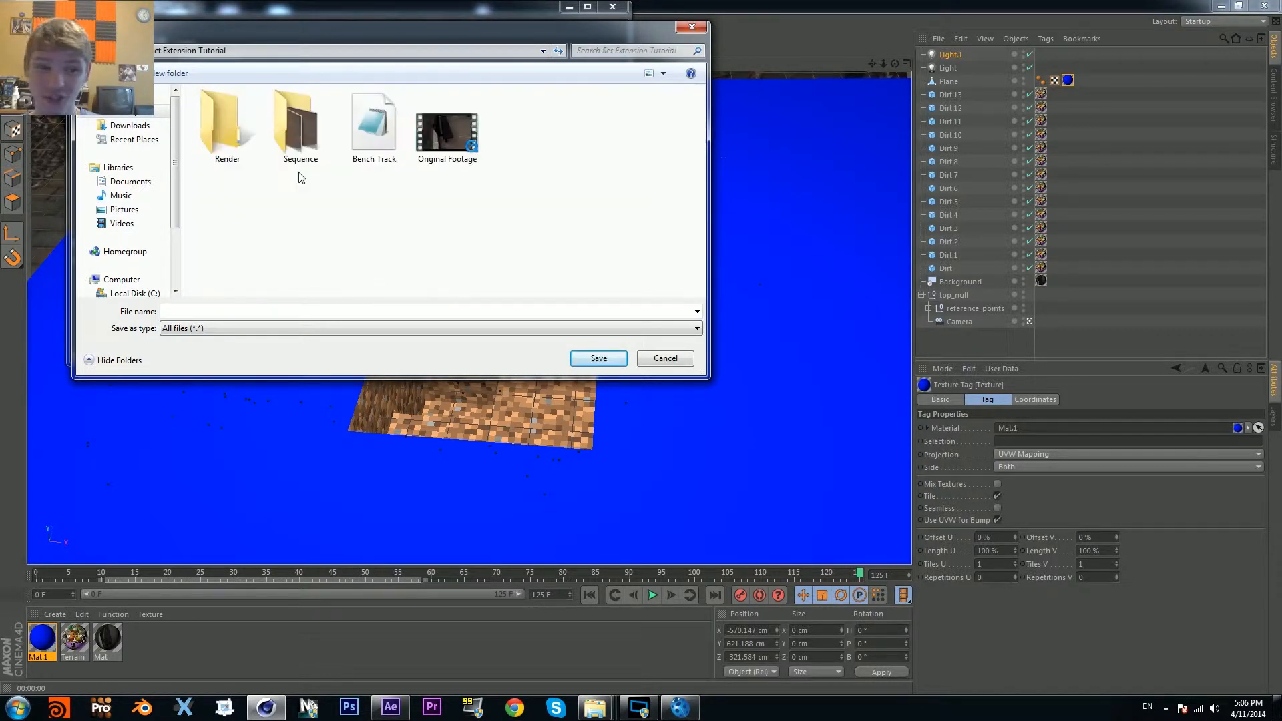
pyautogui.doubleClick(227, 131)
pyautogui.click(200, 310)
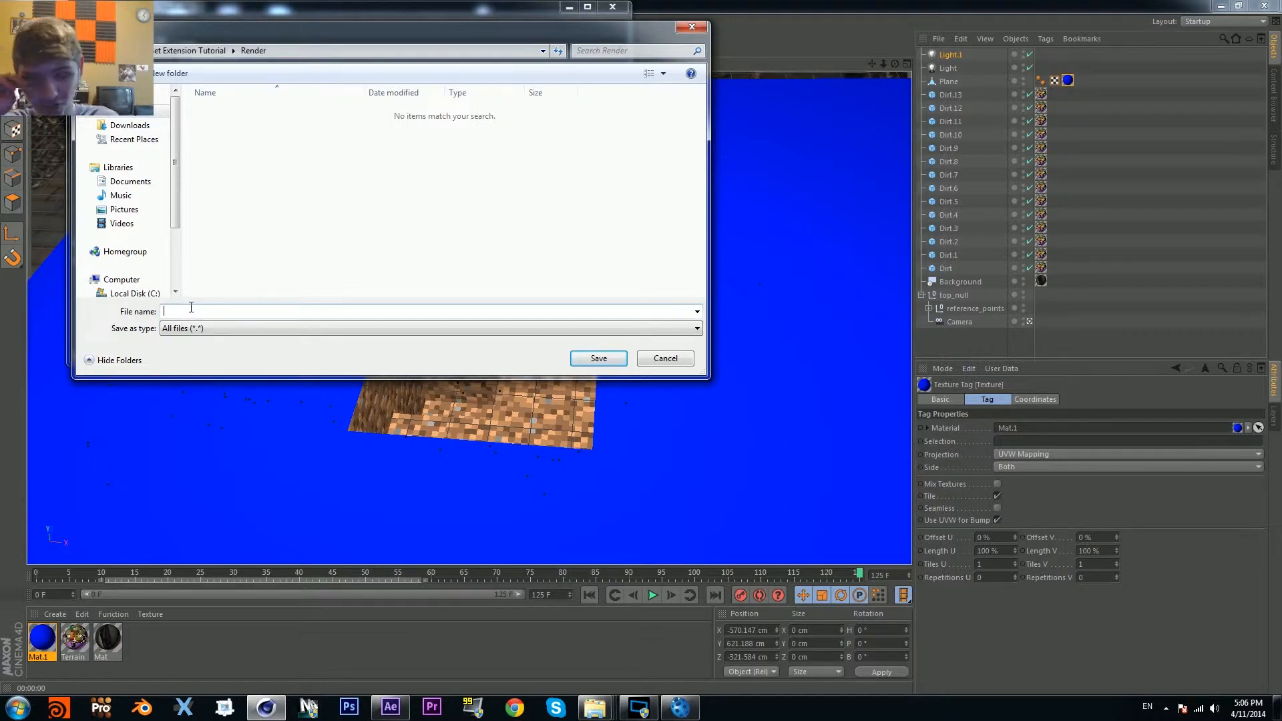
pyautogui.write('M')
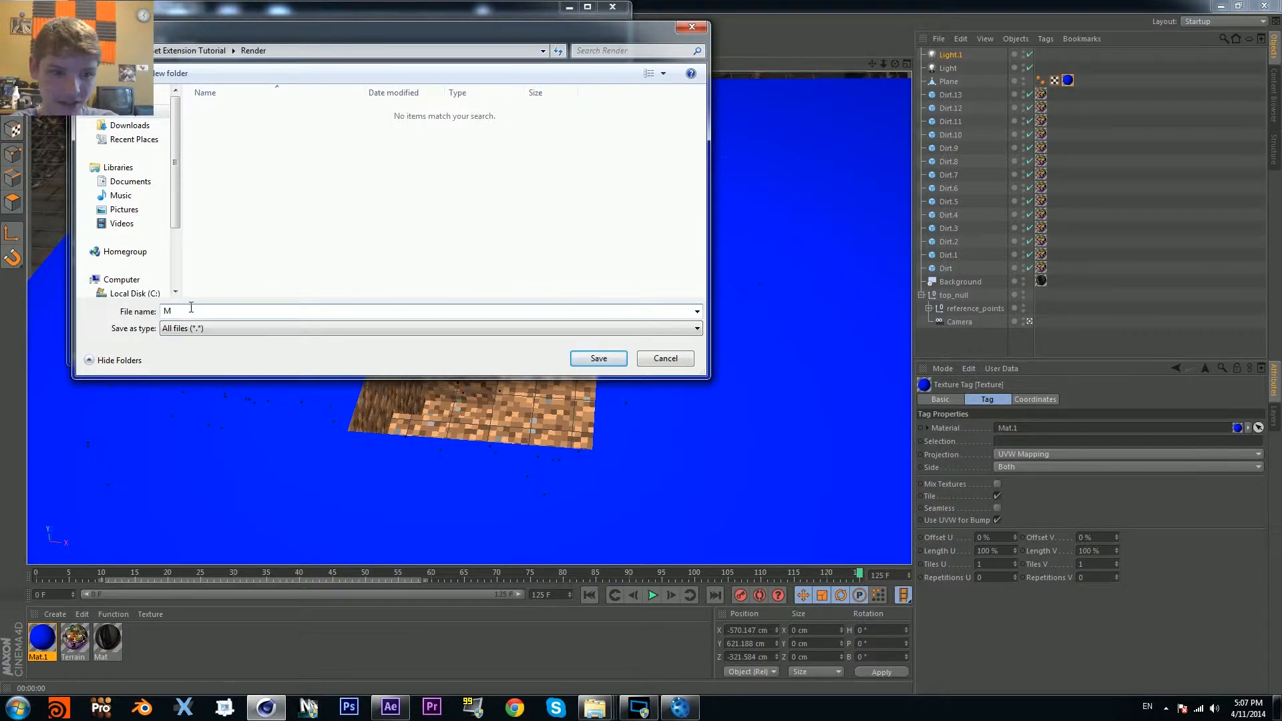
pyautogui.write('inecraft be')
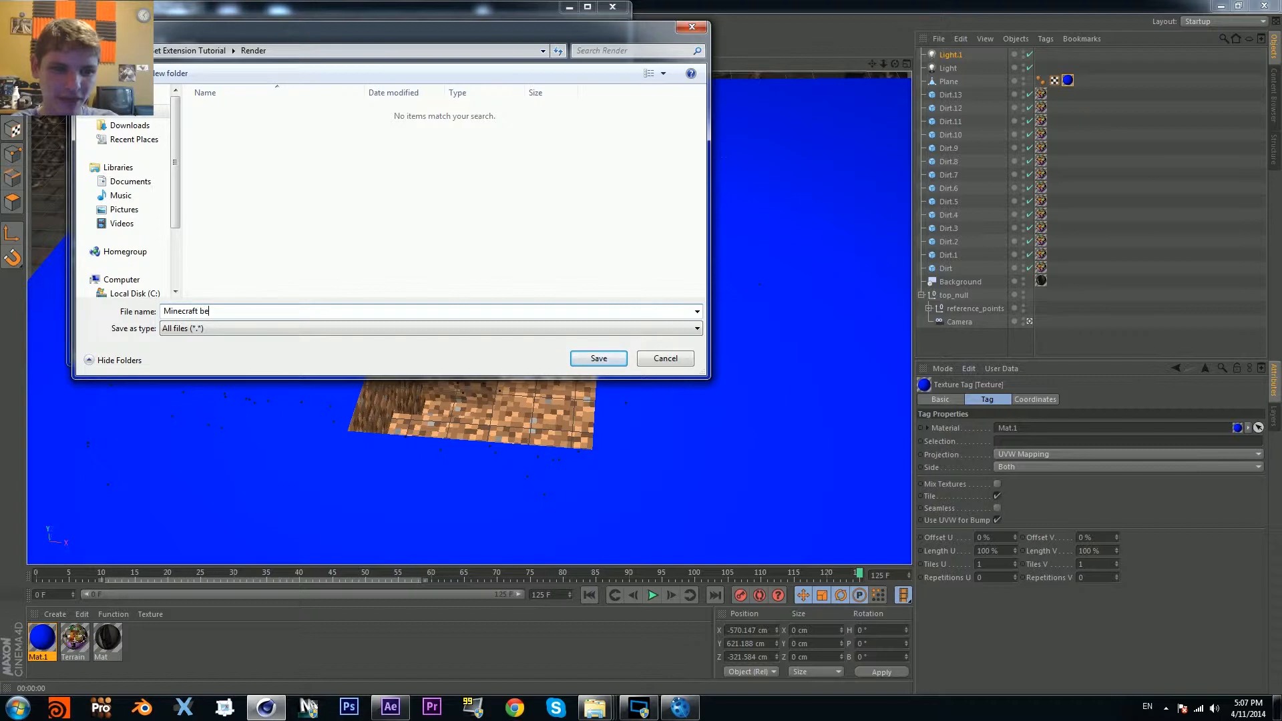
pyautogui.write('nch render')
pyautogui.press('Return')
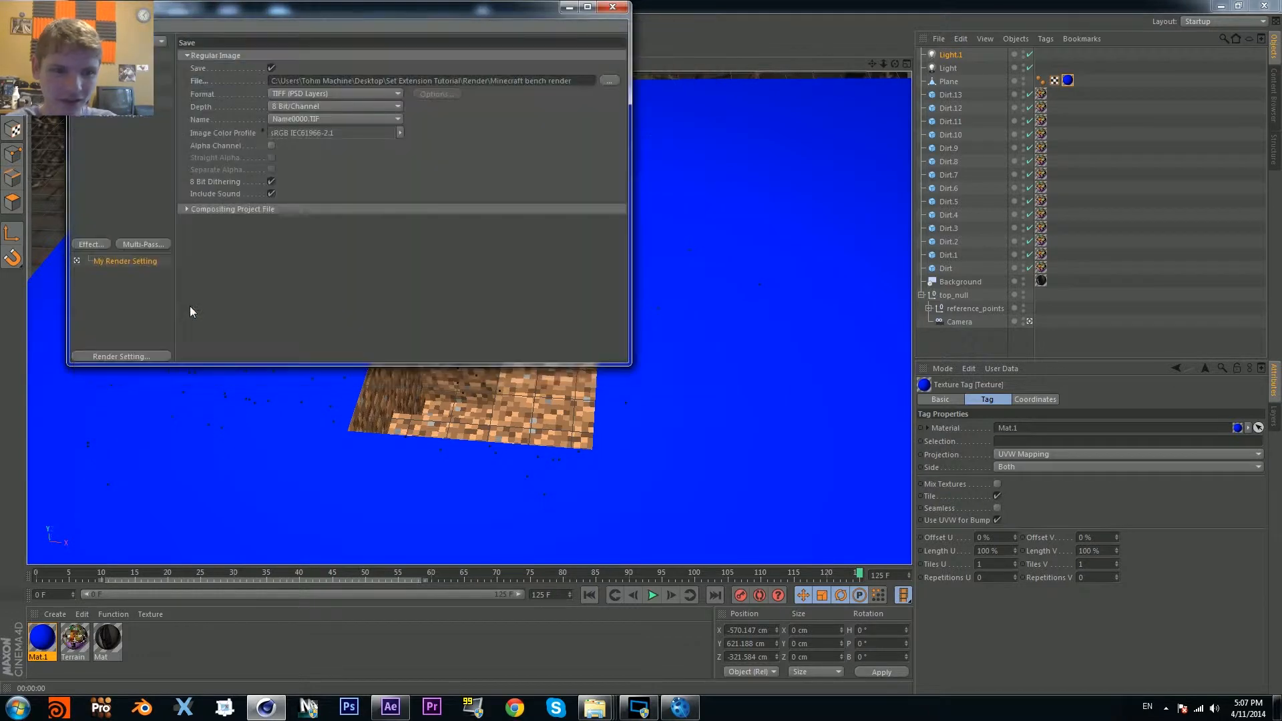
# Step: Set the render output to PNG at 8 Bit/Channel with Alpha Channel enabled, and close the render settings
pyautogui.click(292, 95)
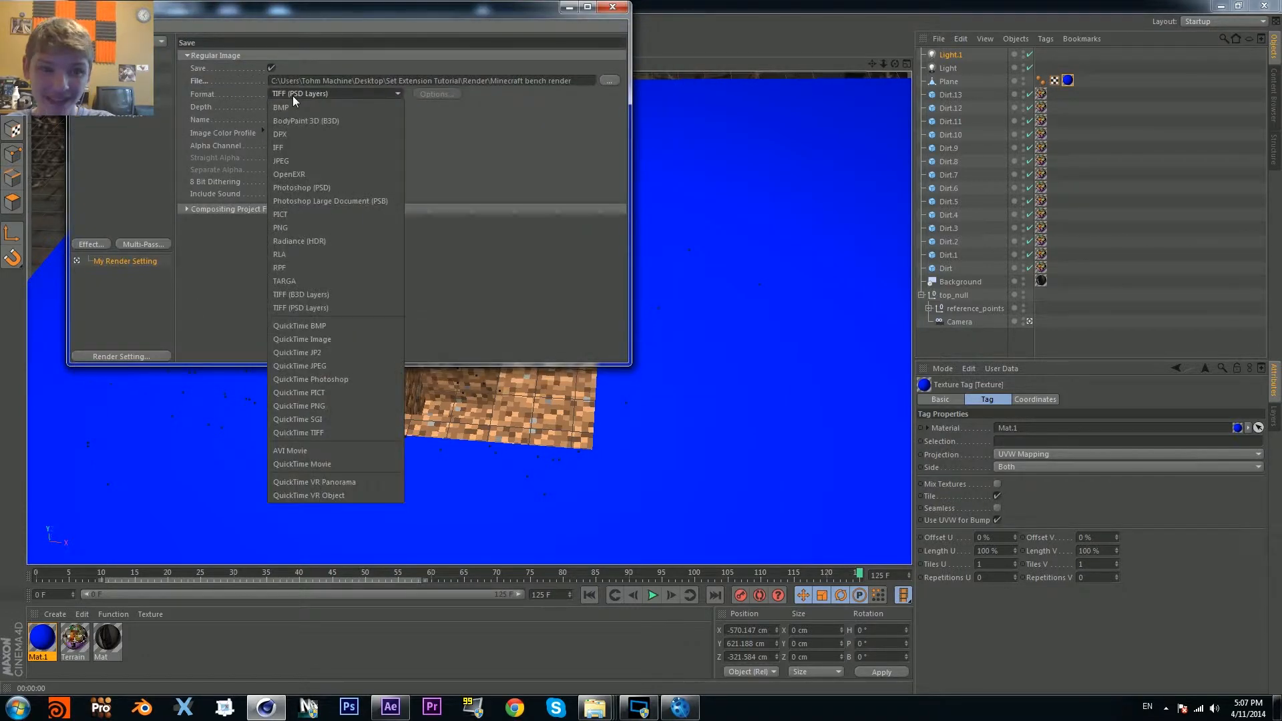
pyautogui.click(286, 229)
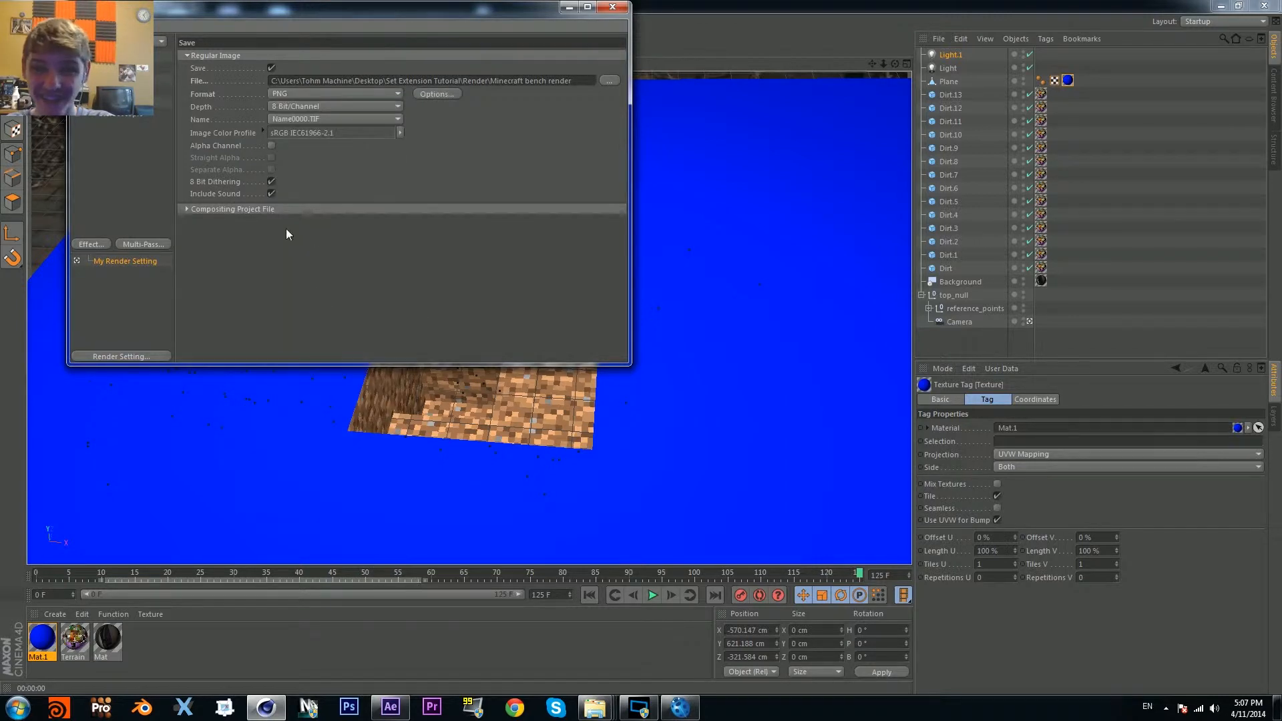
pyautogui.click(271, 144)
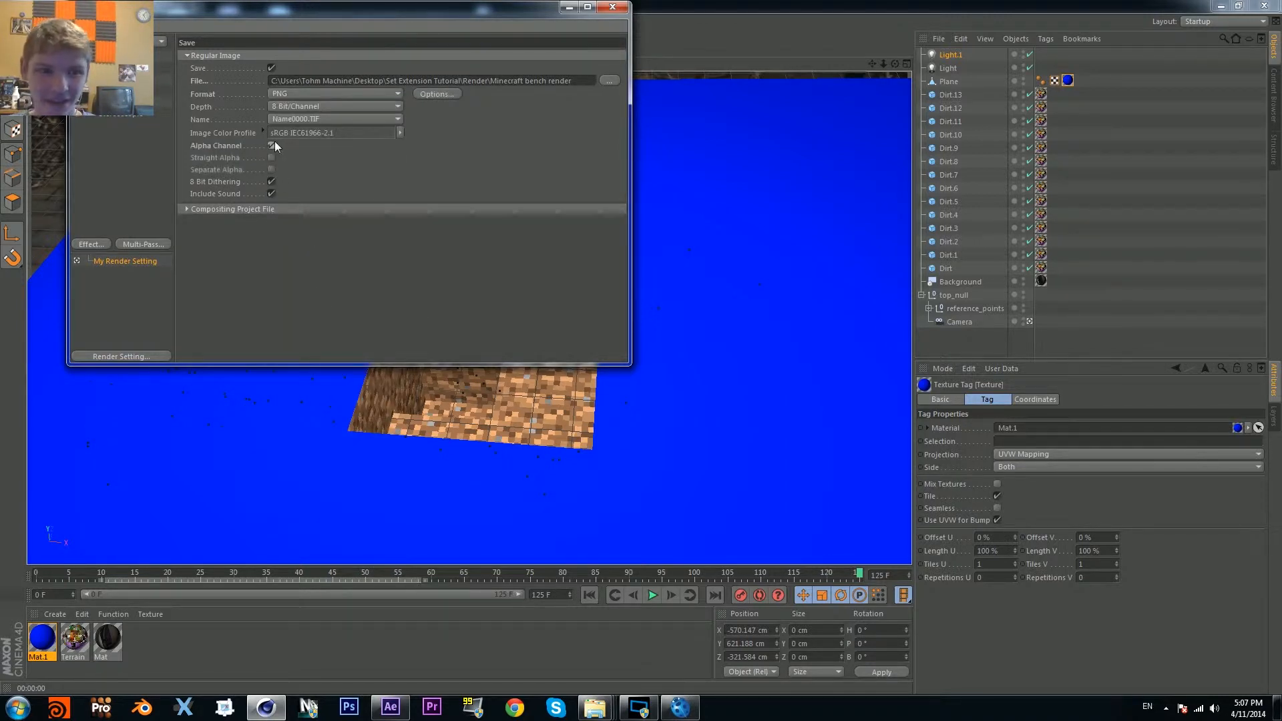
pyautogui.click(290, 106)
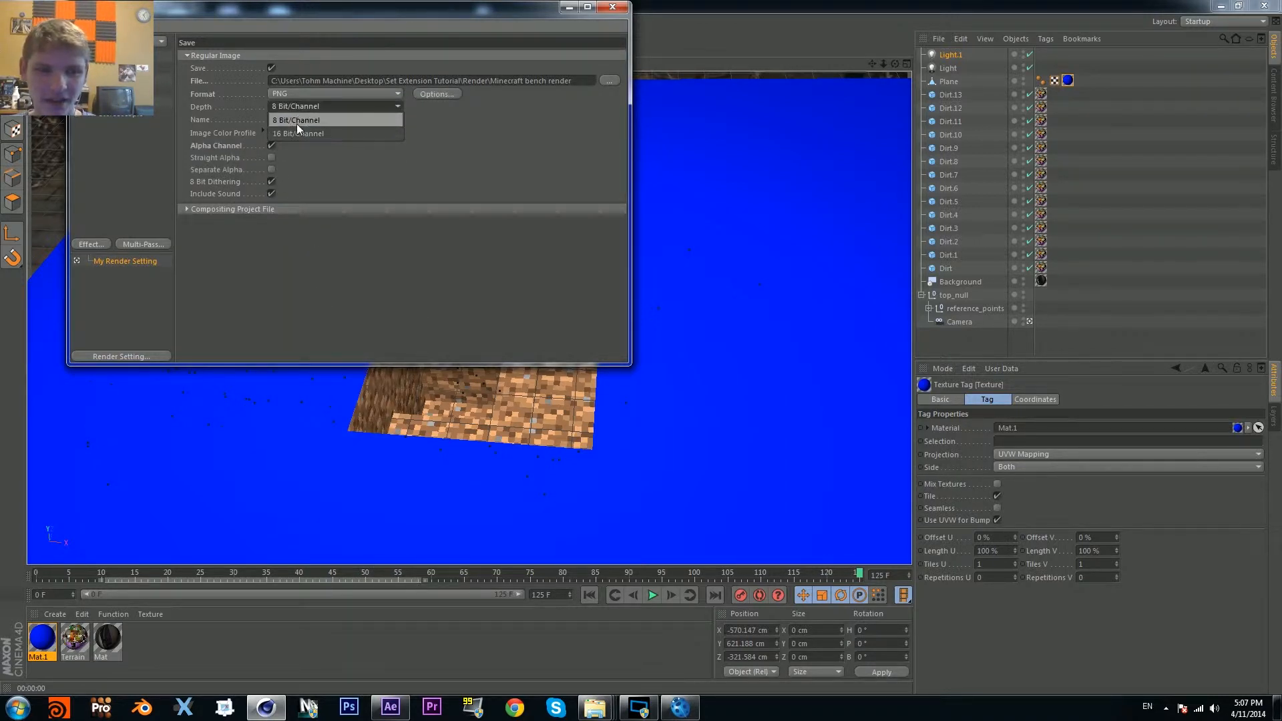
pyautogui.click(296, 123)
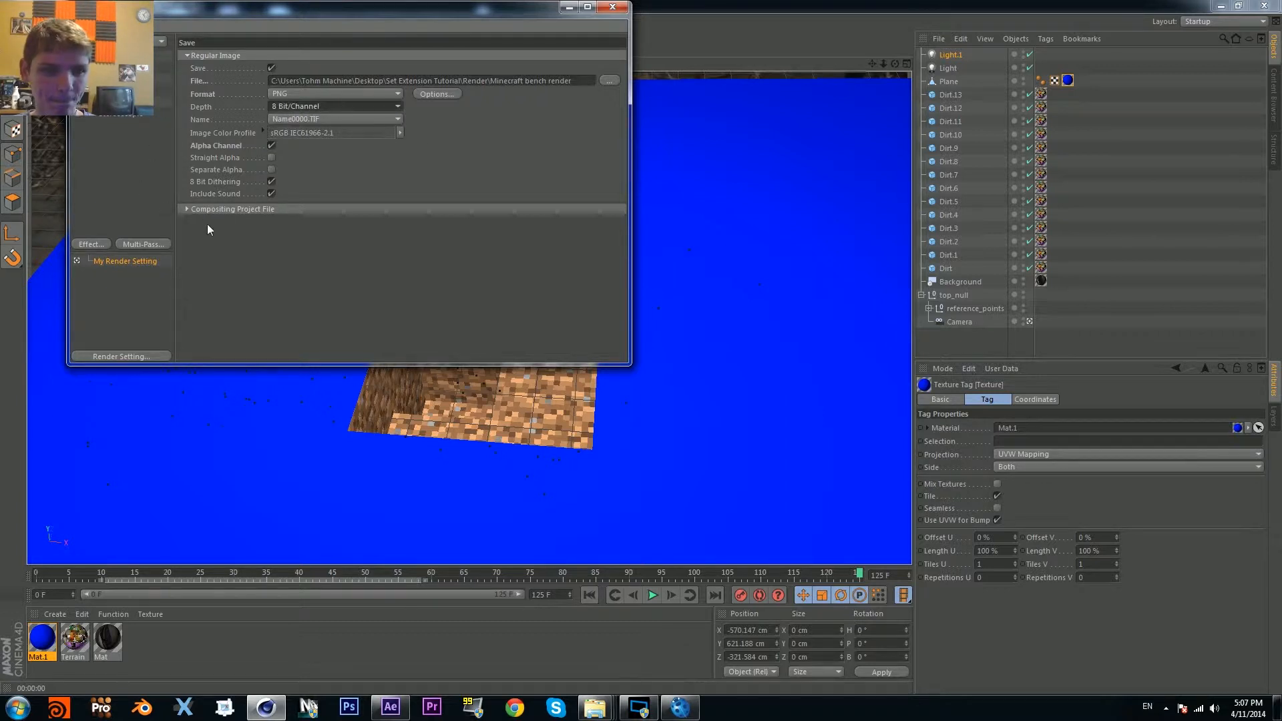
pyautogui.click(94, 243)
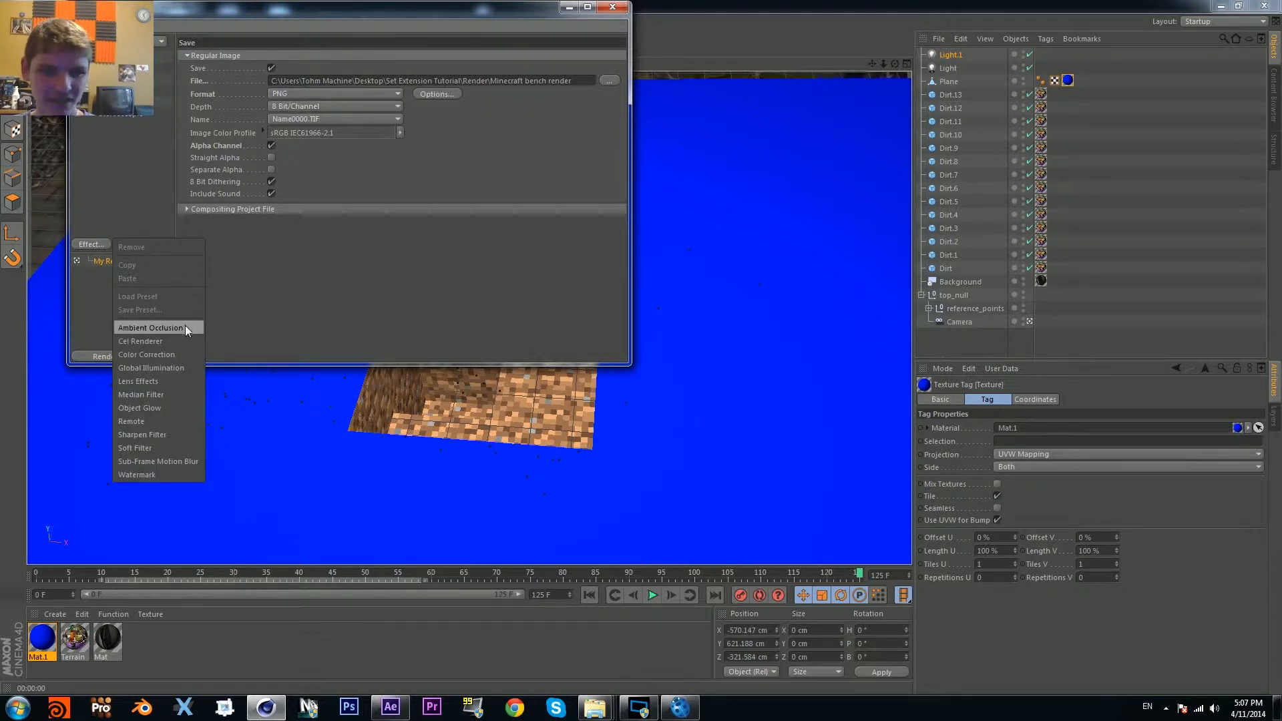
pyautogui.click(281, 321)
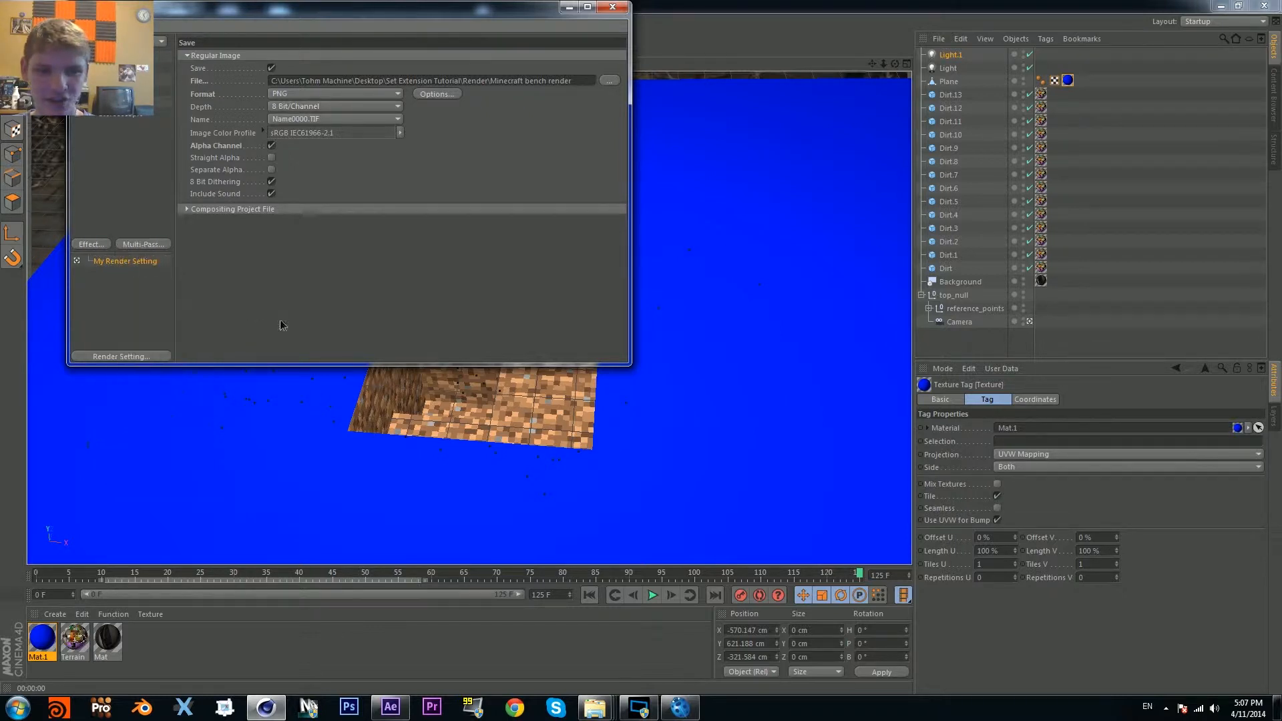
pyautogui.click(613, 8)
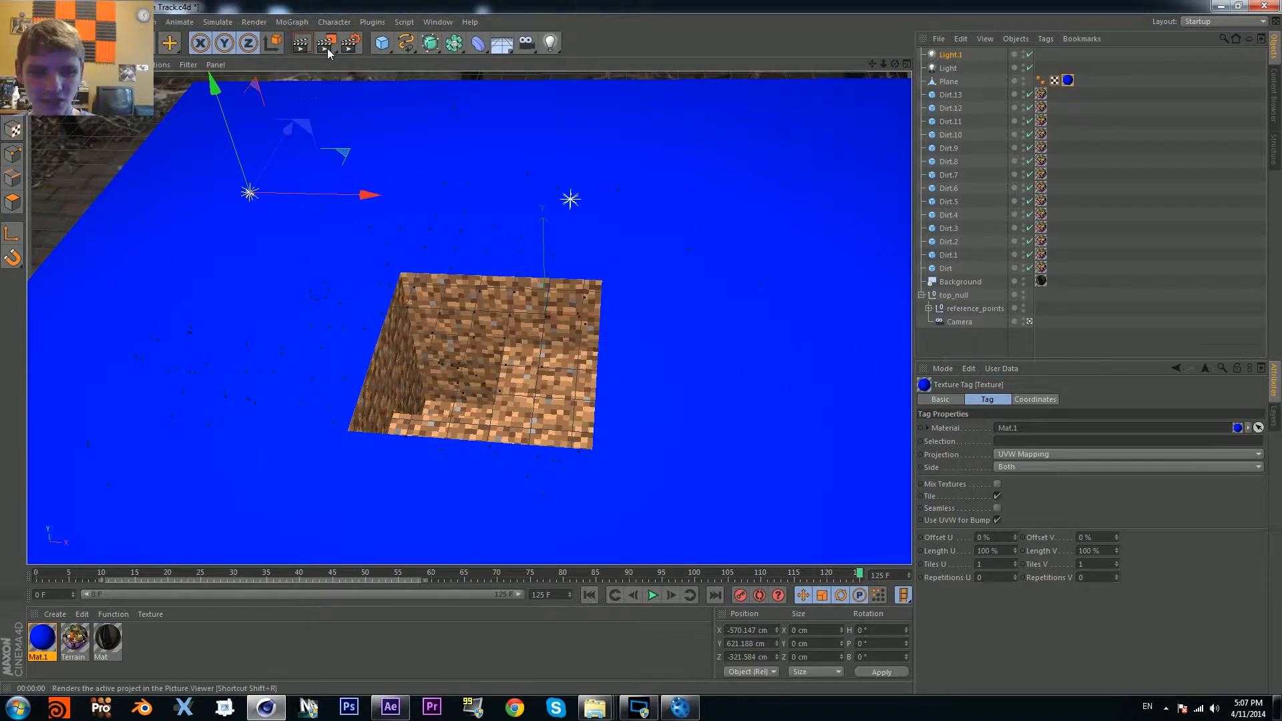
# Step: Hide the Background object in both the editor and the renderer, and render the animation to the Picture Viewer
pyautogui.click(951, 282)
pyautogui.click(1024, 282)
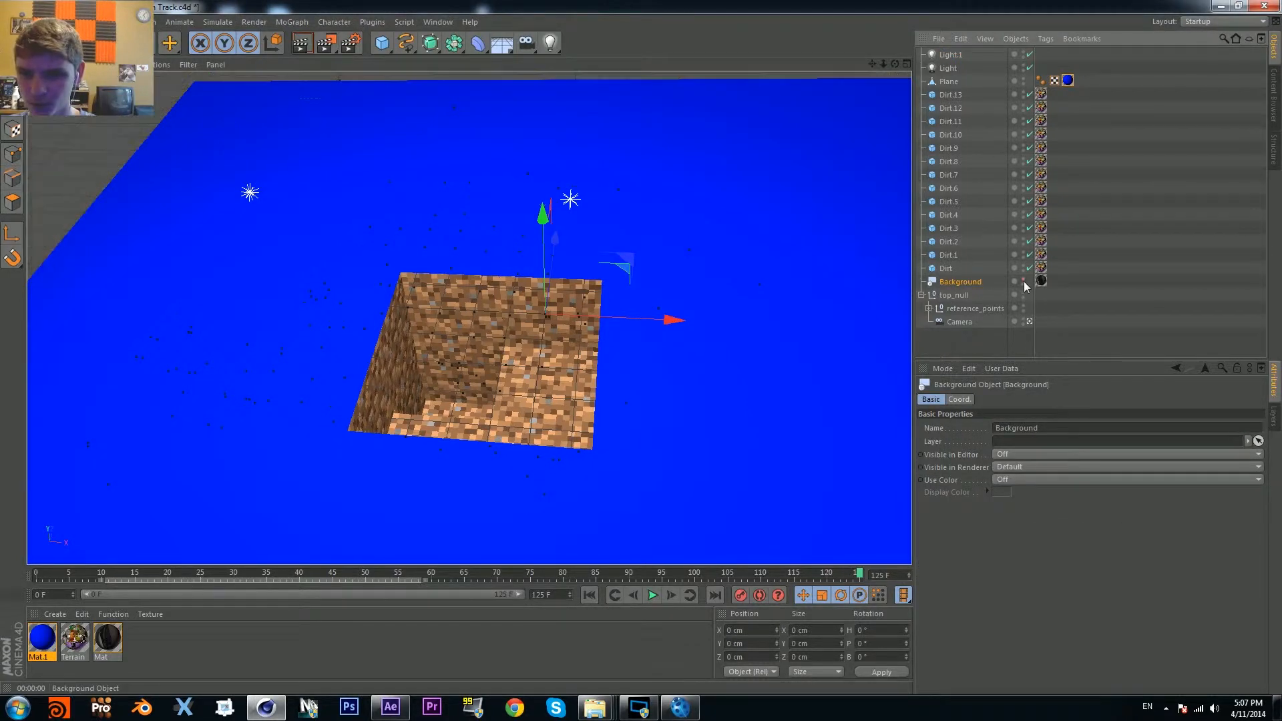
pyautogui.click(1024, 284)
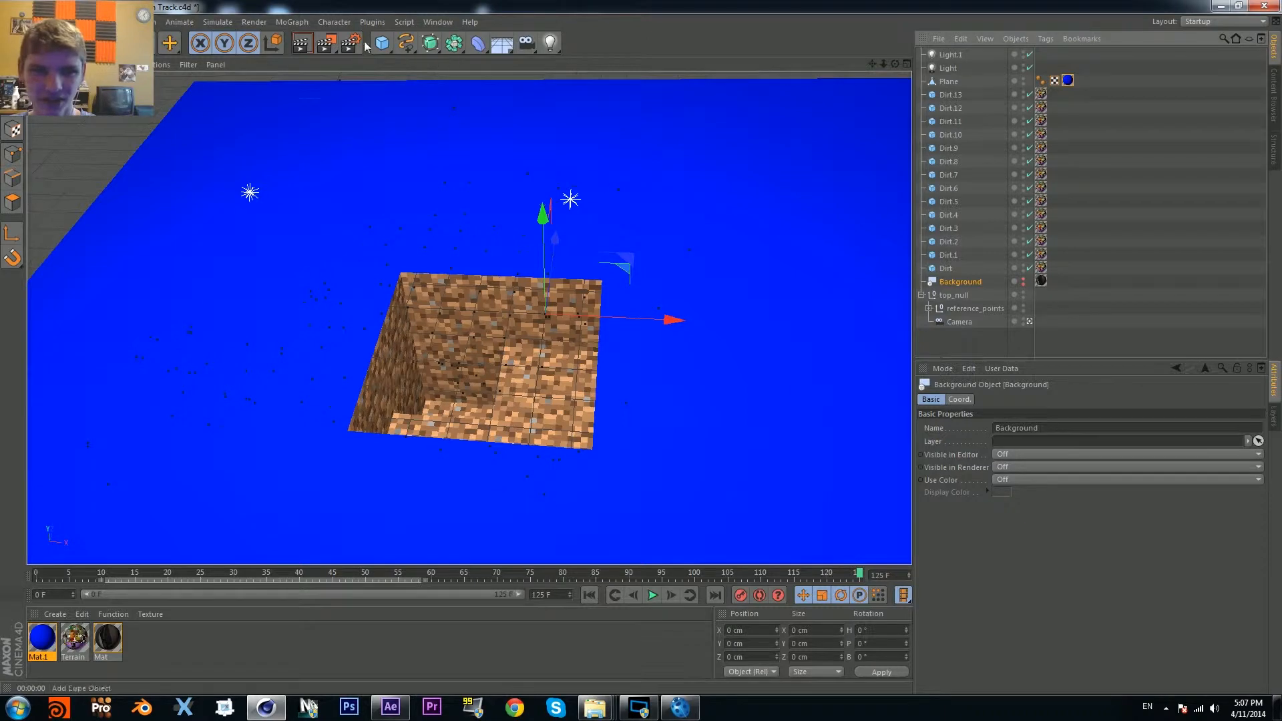
pyautogui.click(325, 44)
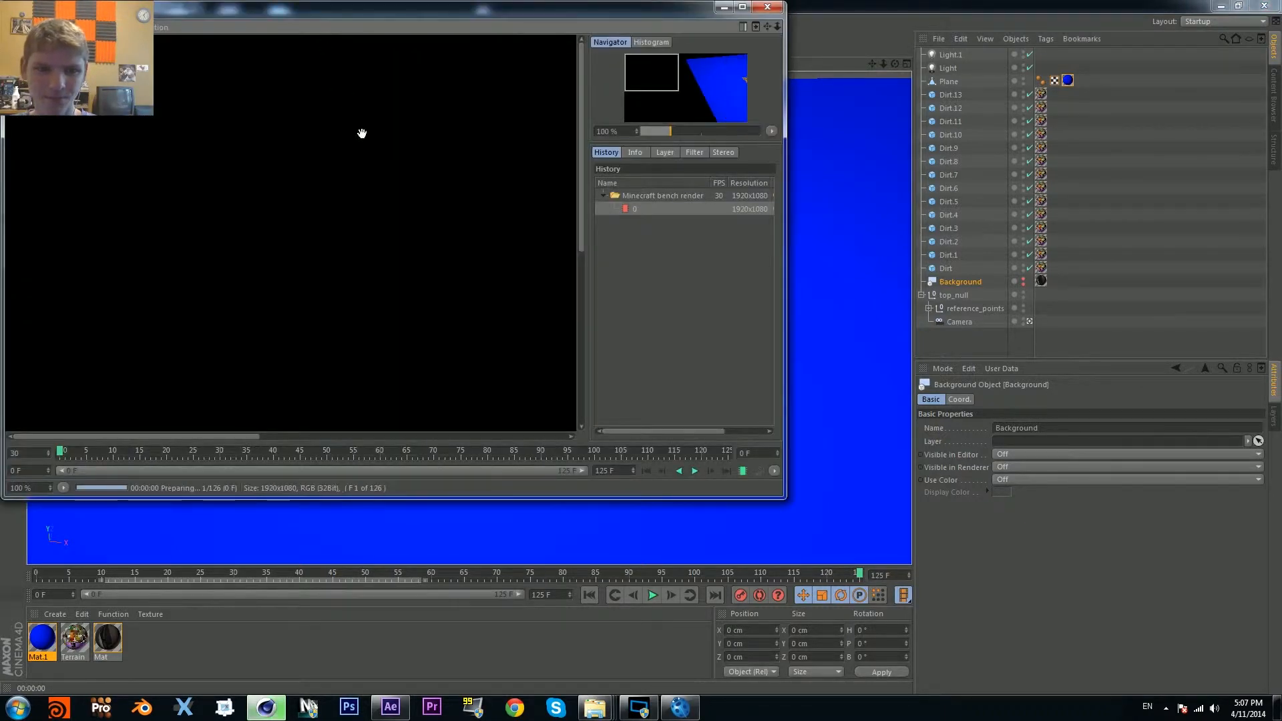
pyautogui.scroll(-4, 374, 150)
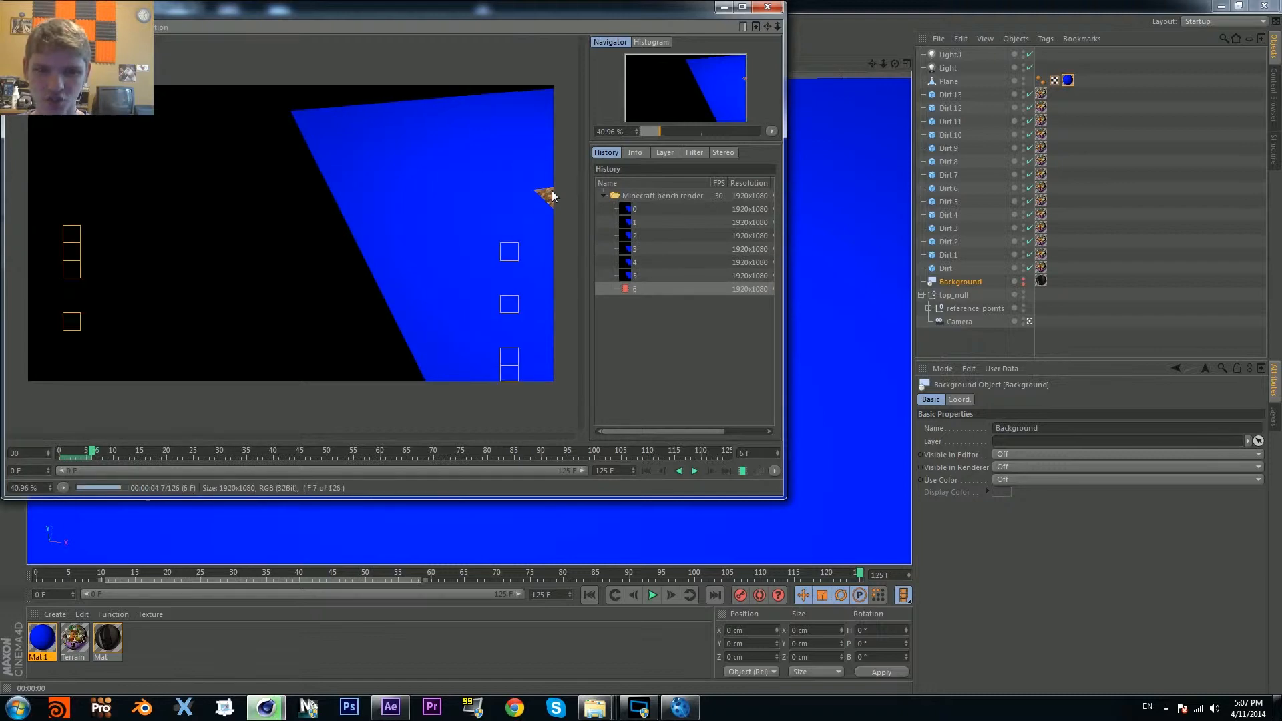
# Step: Switch to After Effects, import the Minecraft bench render frames as a PNG sequence, and layer it above the Original Footage clip
pyautogui.click(391, 707)
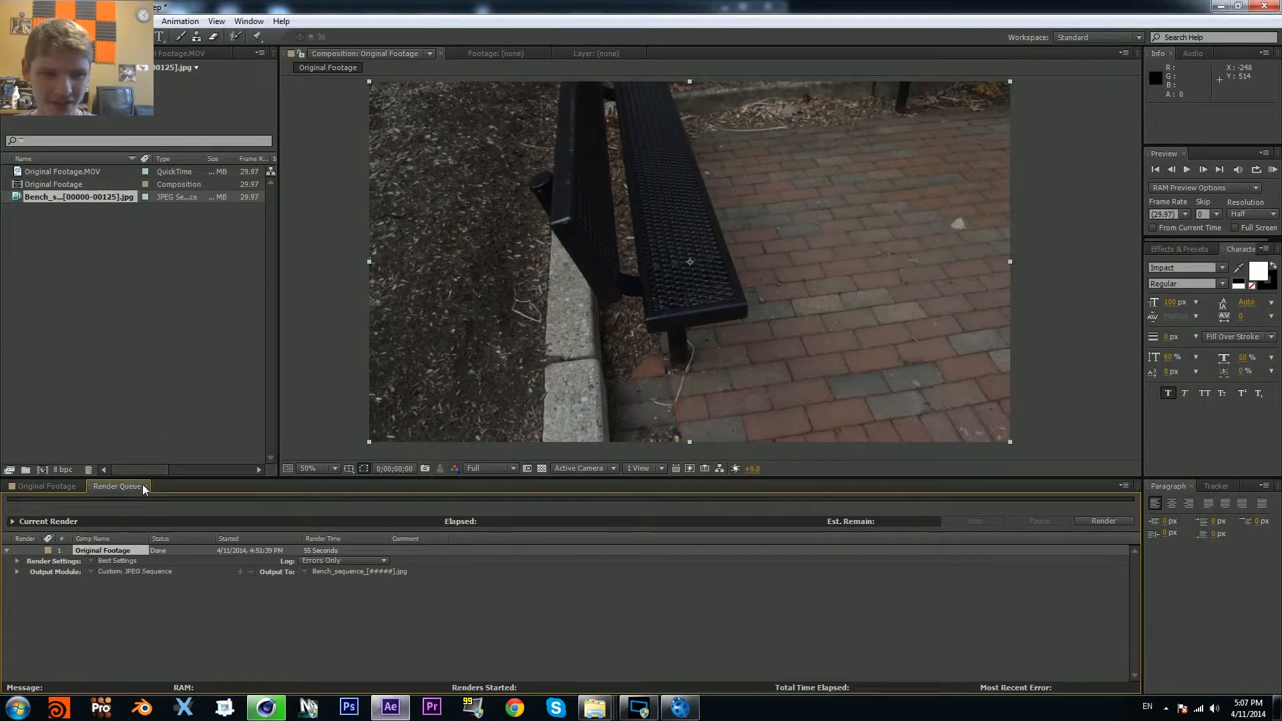
pyautogui.click(146, 486)
pyautogui.rightClick(171, 276)
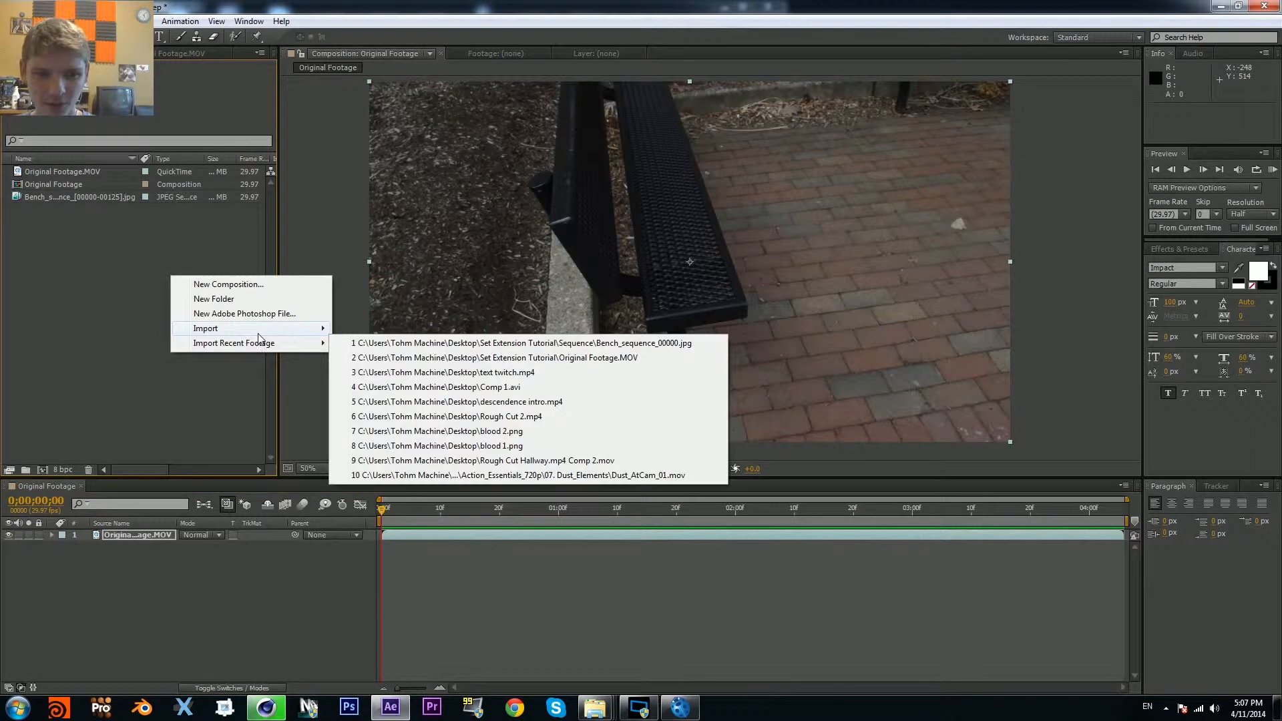
pyautogui.click(360, 328)
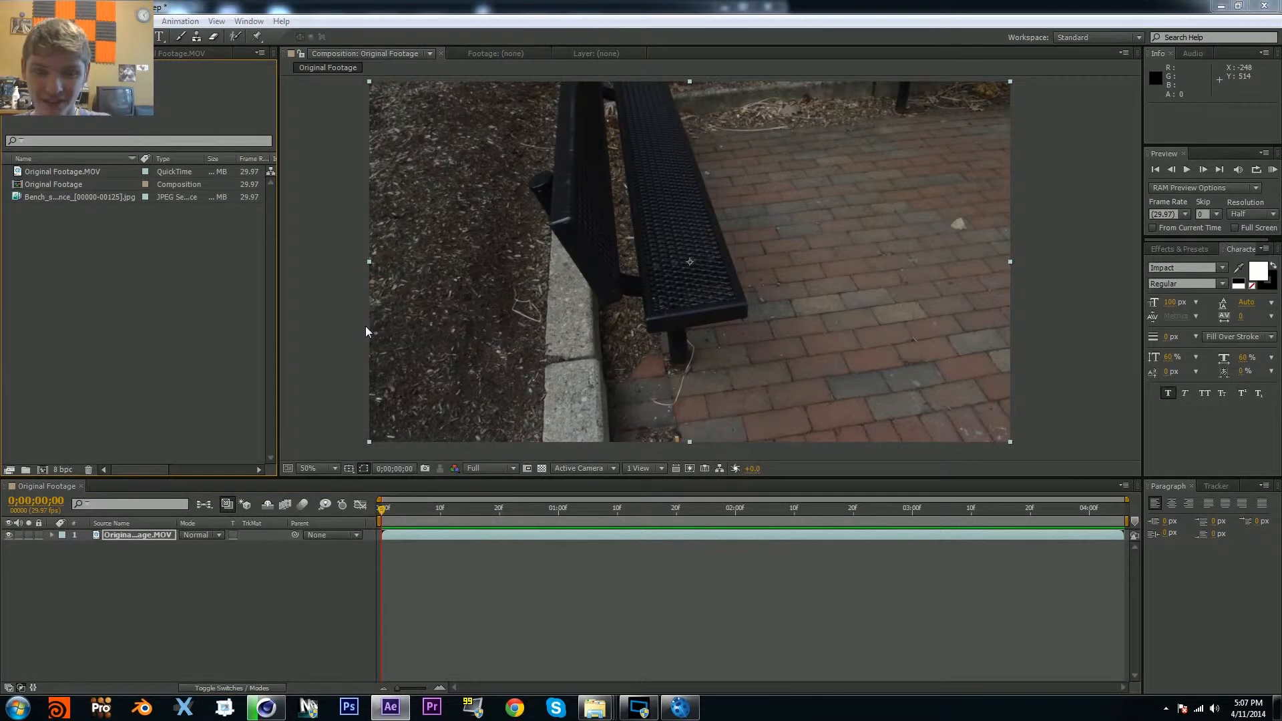
pyautogui.doubleClick(179, 137)
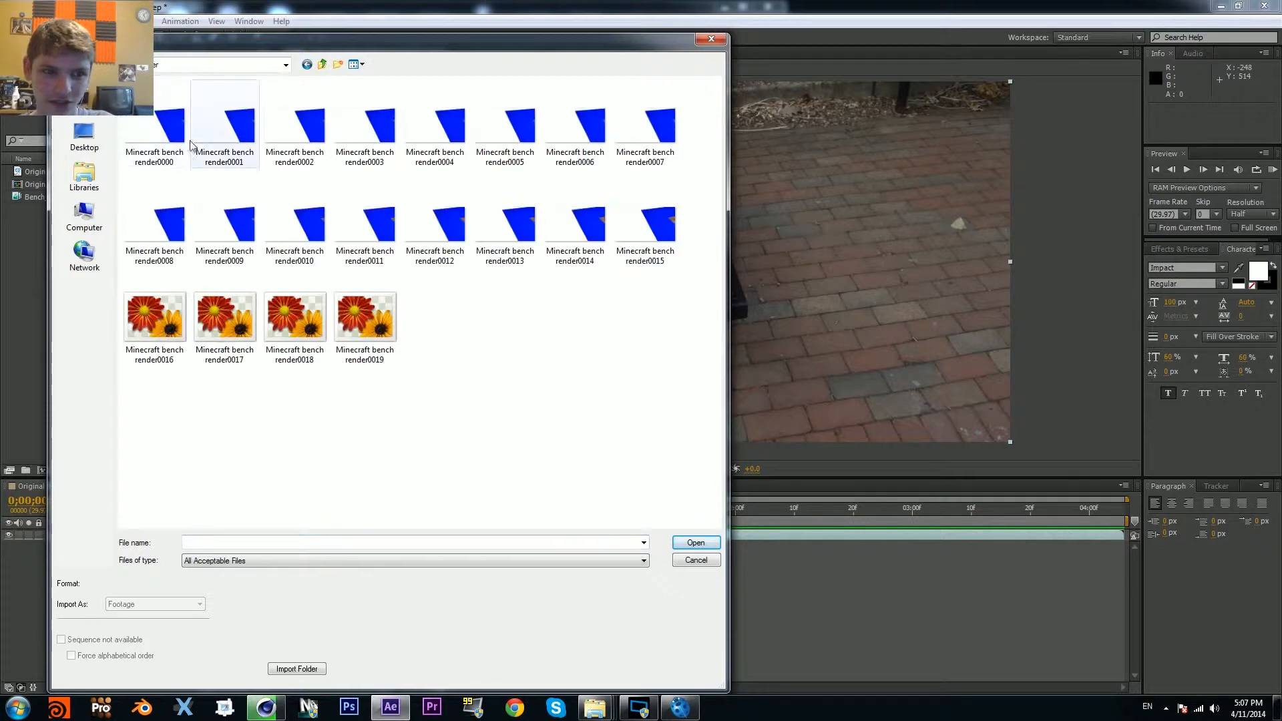
pyautogui.click(155, 127)
pyautogui.click(695, 543)
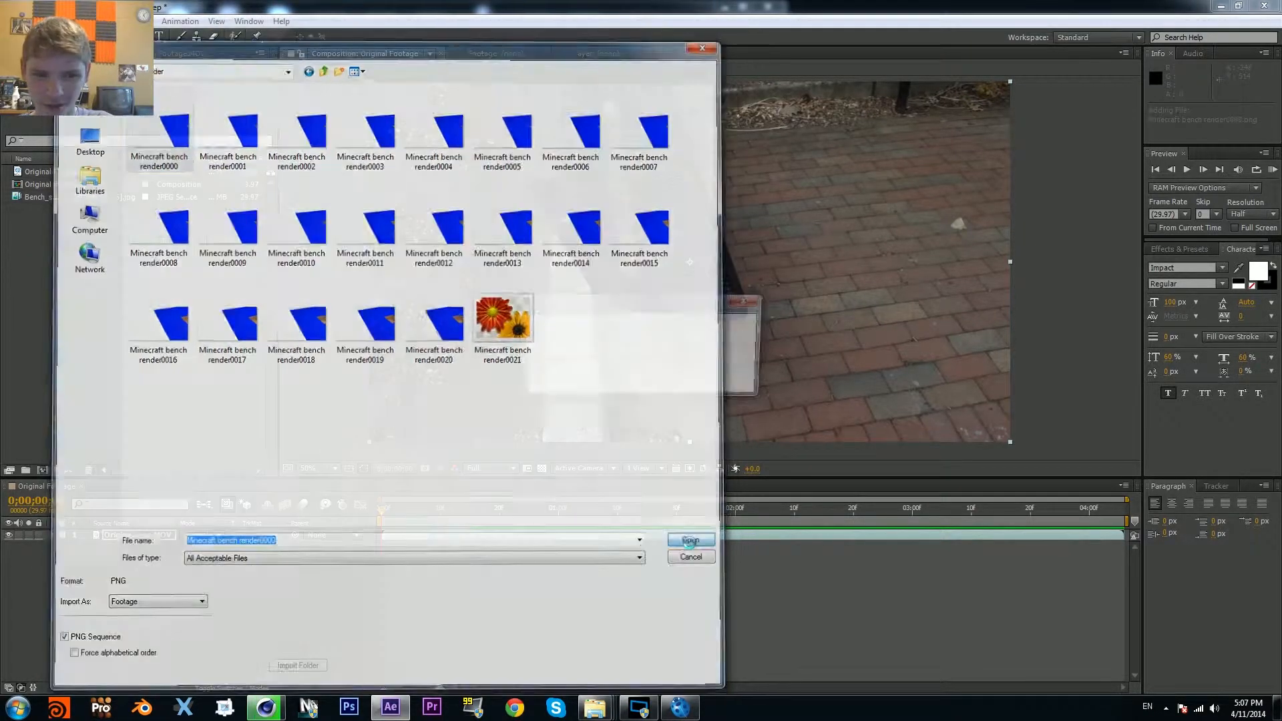
pyautogui.moveTo(82, 198); pyautogui.dragTo(405, 538)
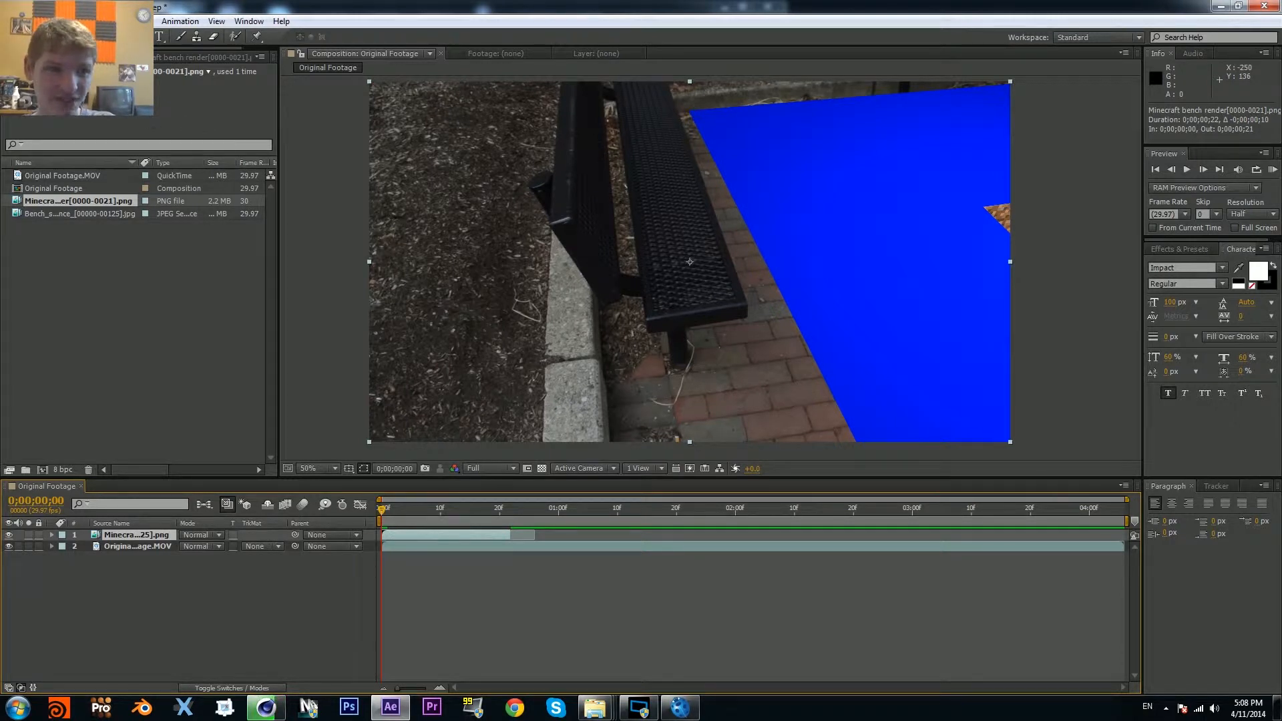
# Step: Interpret the imported Minecraft bench render sequence at 29.97 frames per second
pyautogui.rightClick(117, 200)
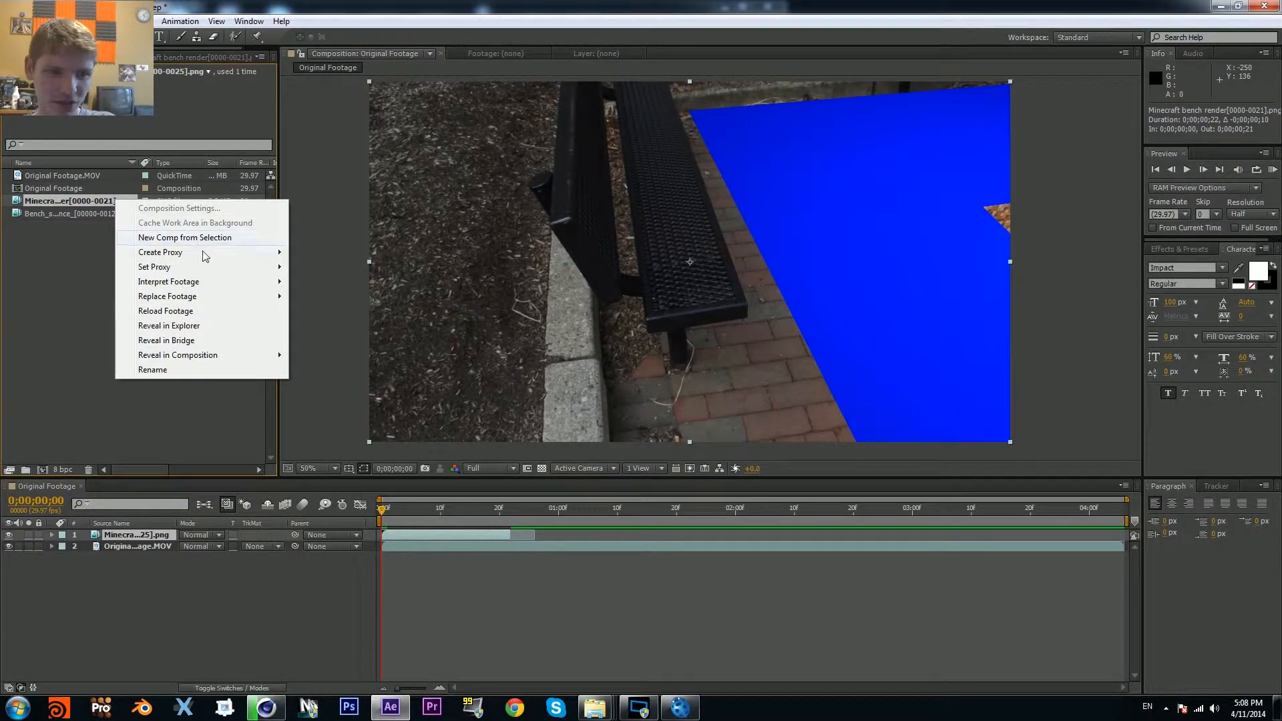
pyautogui.moveTo(234, 281)
pyautogui.click(310, 284)
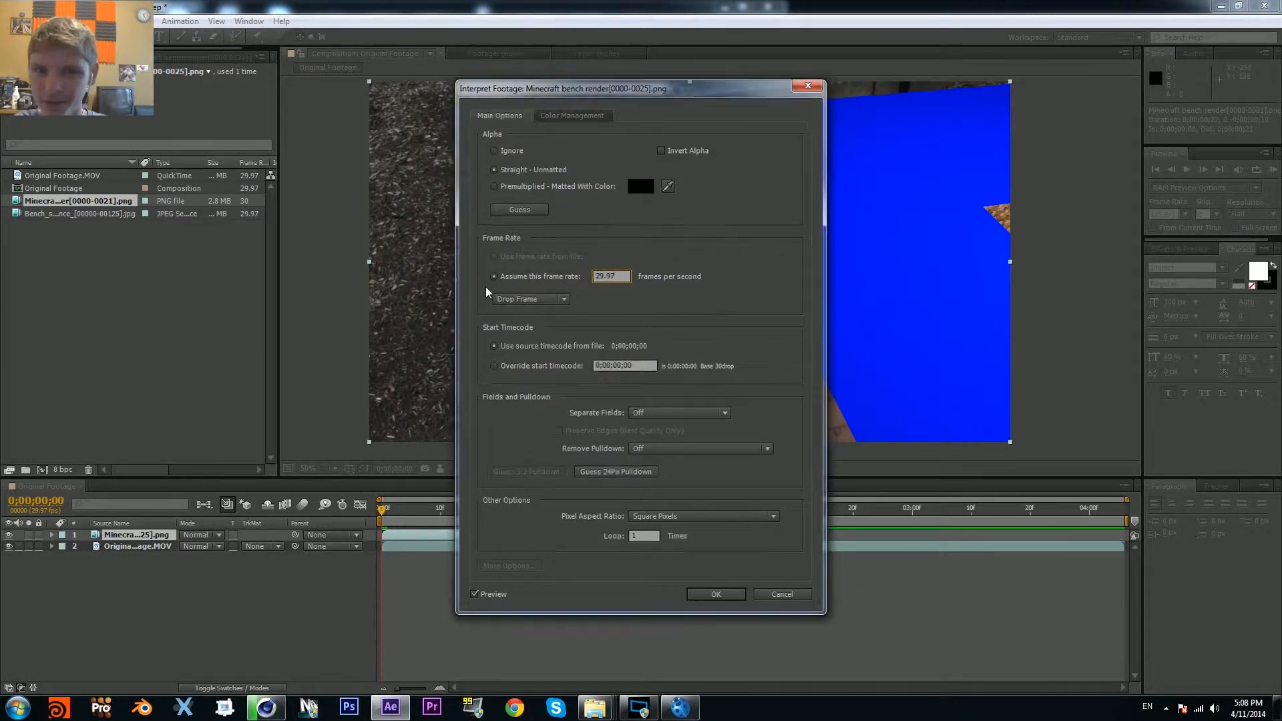
pyautogui.press('Return')
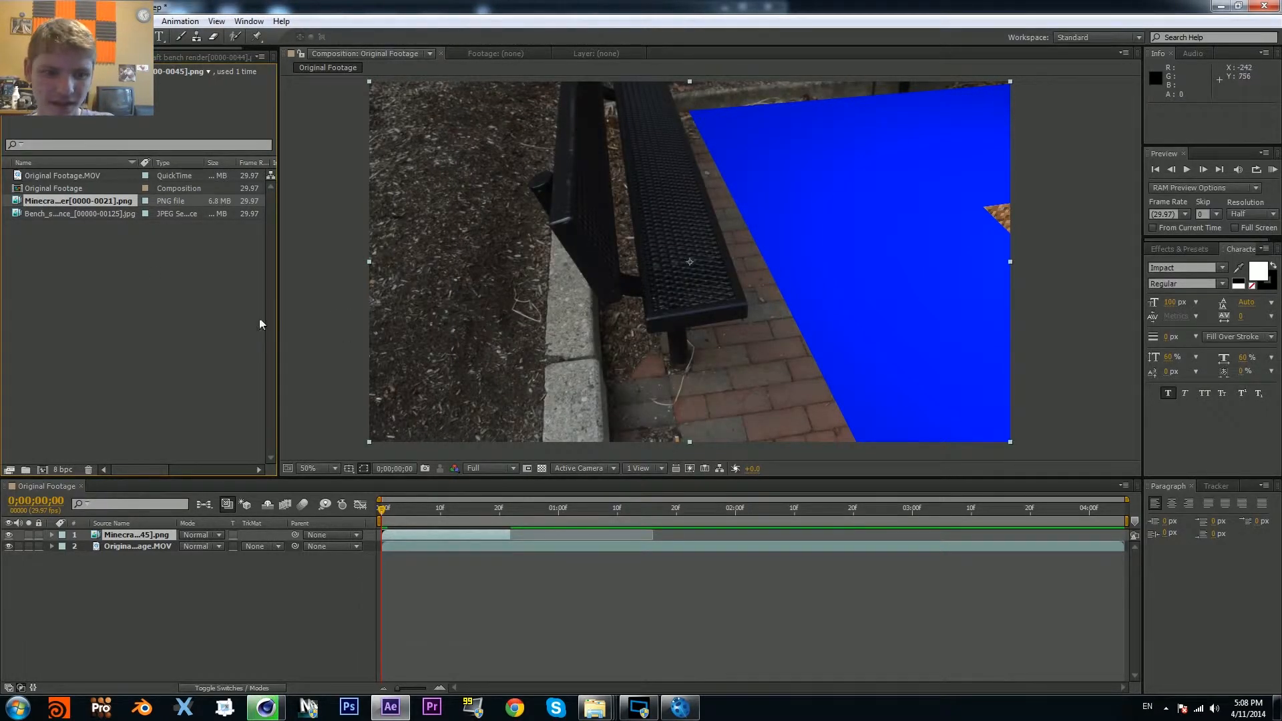
# Step: Reload the Minecraft bench render footage, preview the composition, and extend the render layer through 0;00;01;27
pyautogui.rightClick(111, 203)
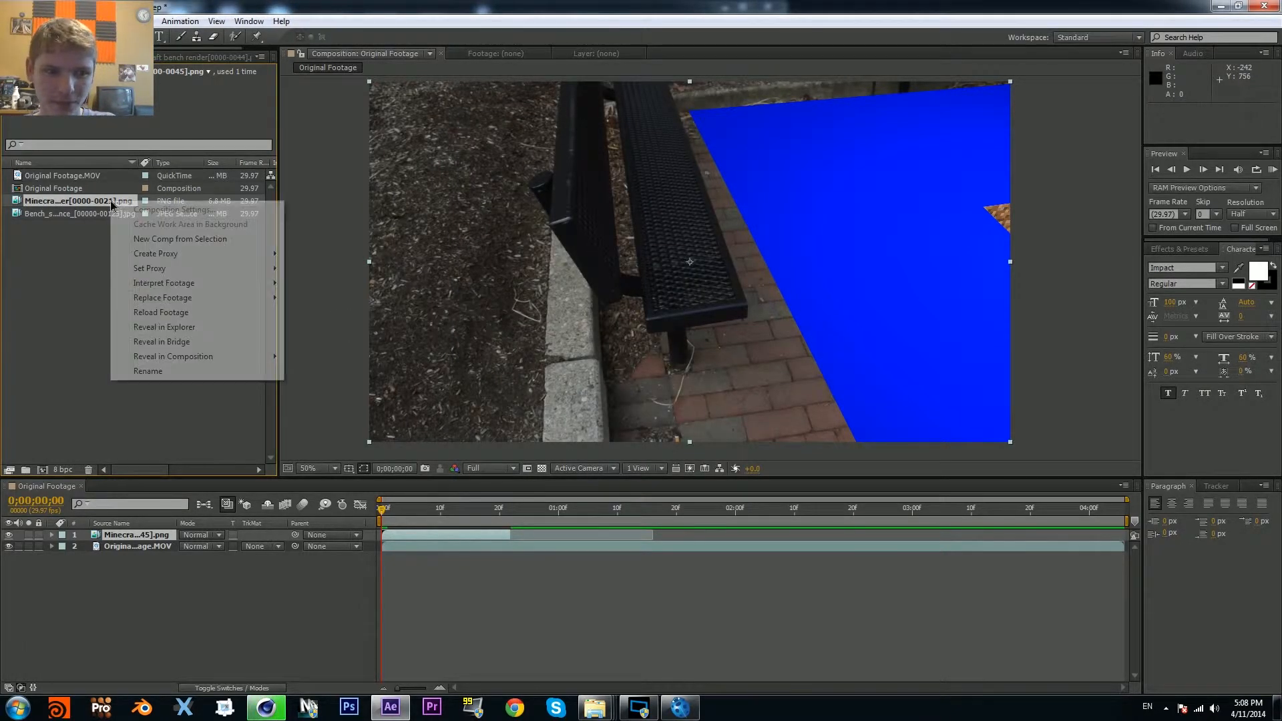
pyautogui.click(176, 313)
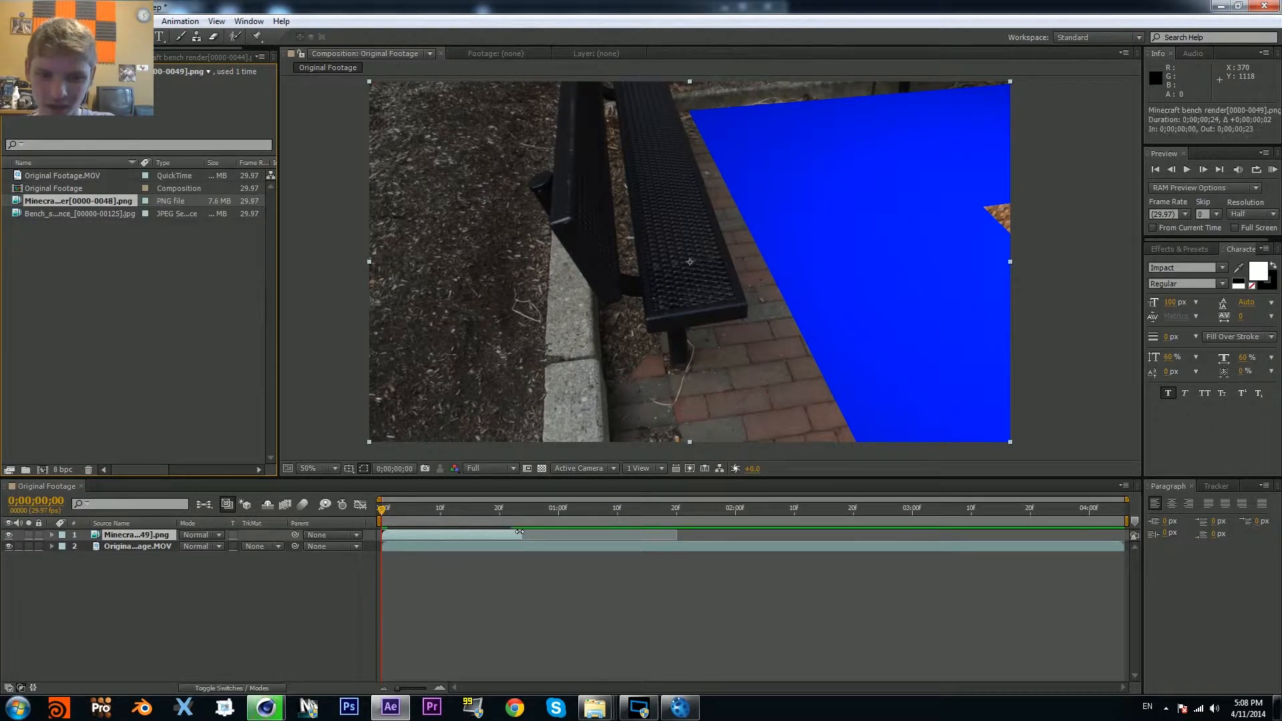
pyautogui.click(1272, 175)
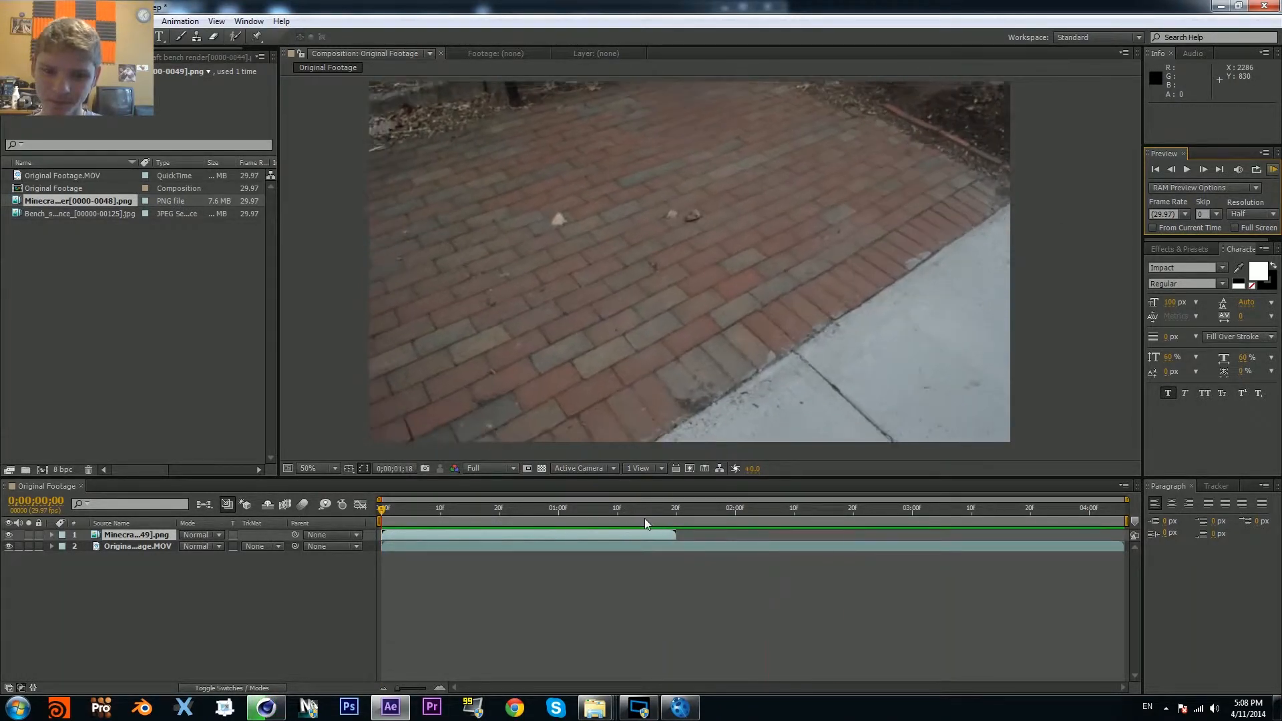
pyautogui.click(691, 537)
pyautogui.moveTo(679, 534); pyautogui.dragTo(412, 552)
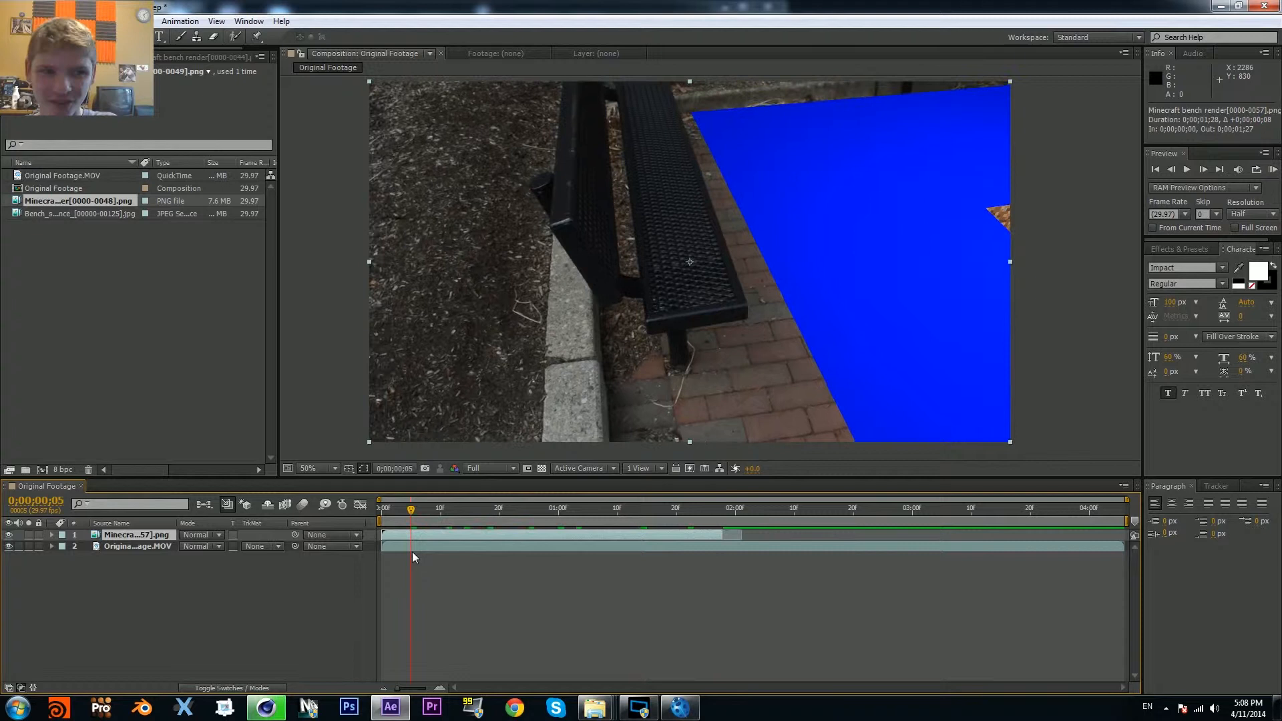
# Step: Reload the render sequence again and extend its layer through 0;00;02;04, moving the current time to that frame
pyautogui.rightClick(83, 206)
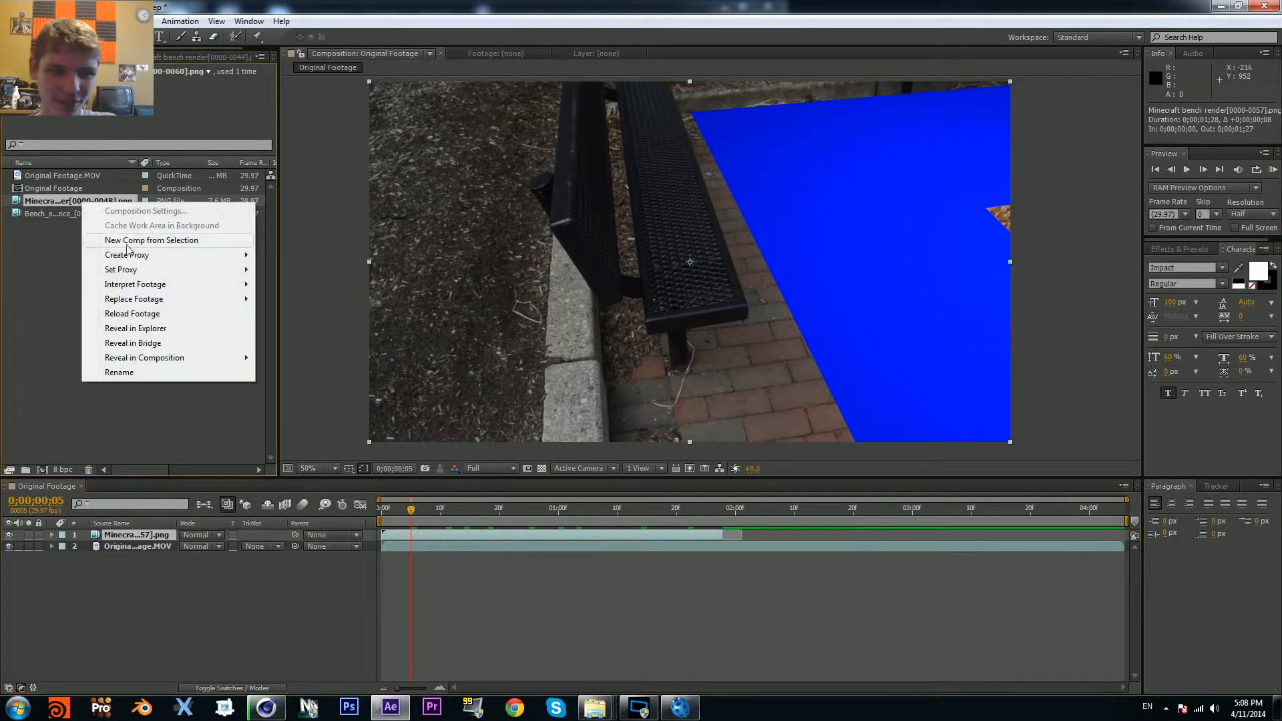
pyautogui.click(134, 314)
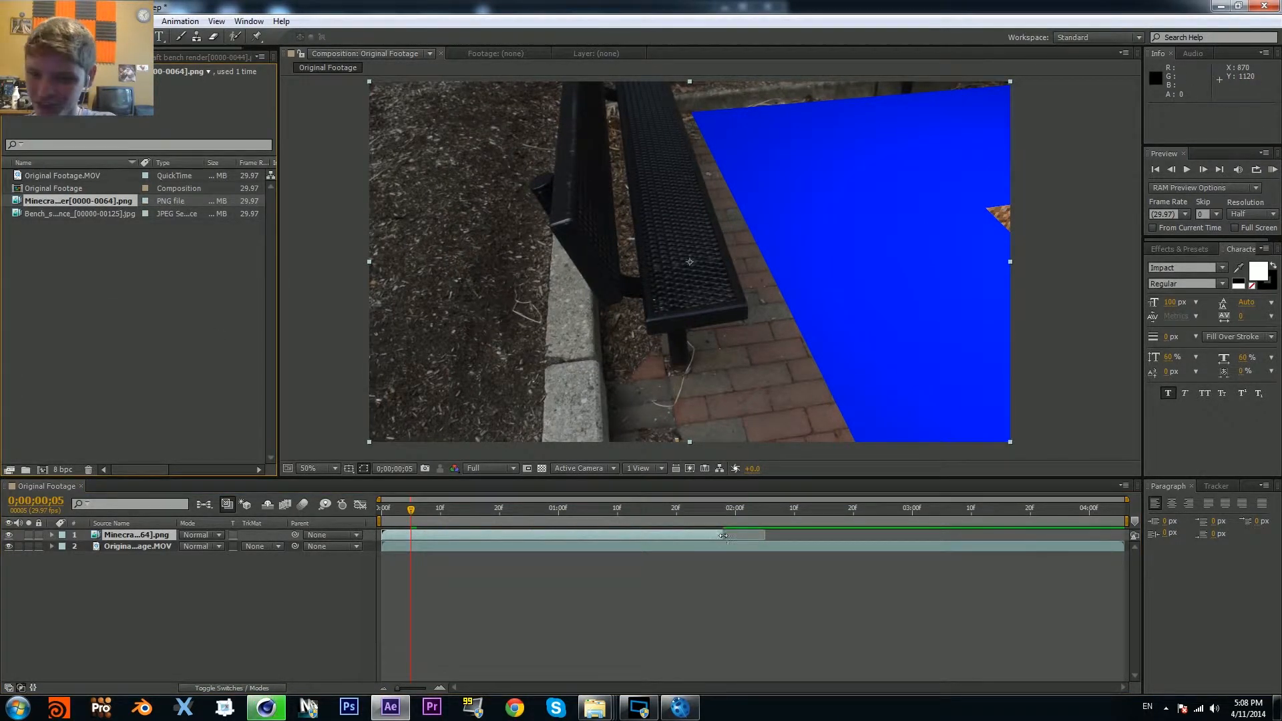
pyautogui.click(761, 518)
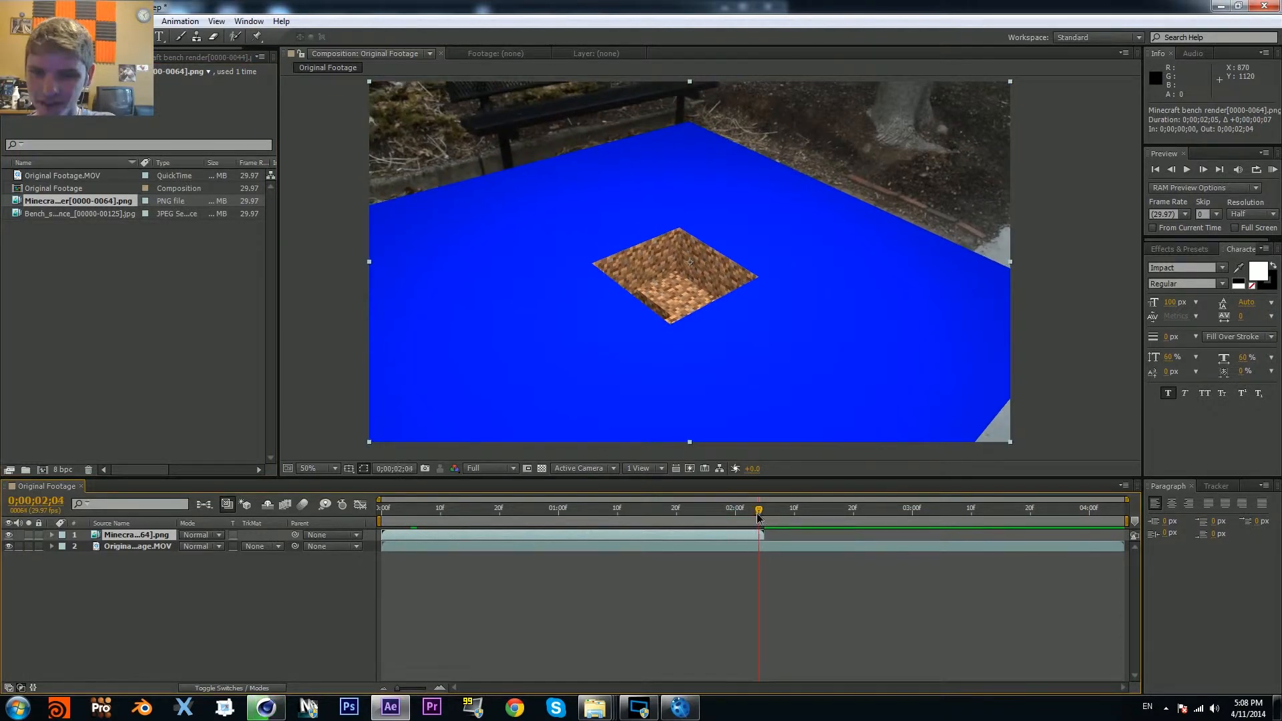
# Step: Examine the dirt pit up close at 0;00;02;04 and play a RAM preview of the composite
pyautogui.scroll(1, 633, 296)
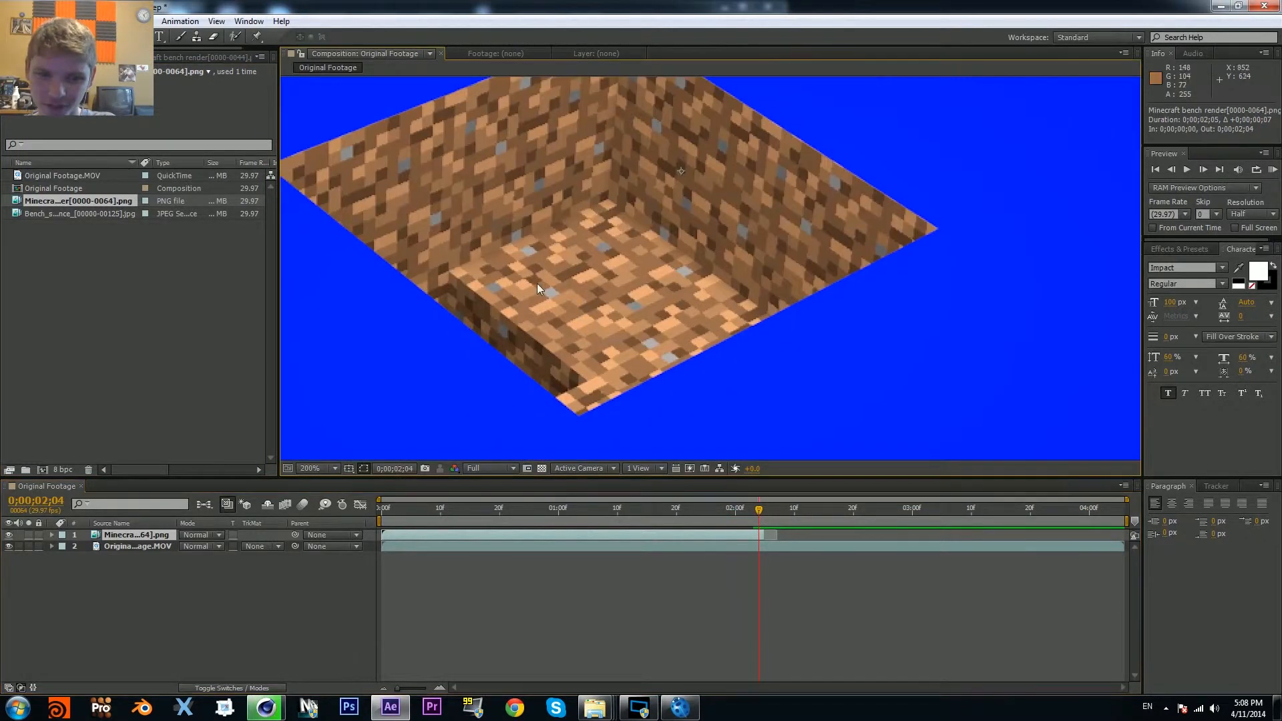
pyautogui.scroll(-5, 632, 275)
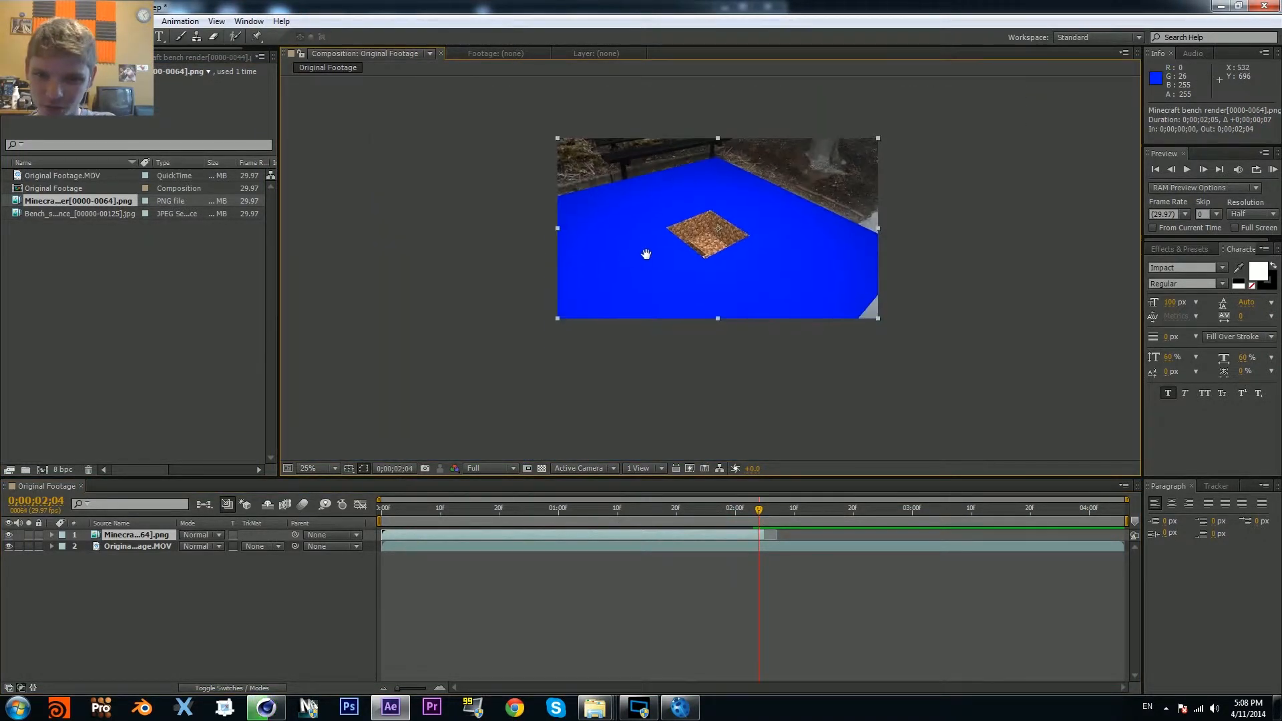
pyautogui.scroll(2, 647, 259)
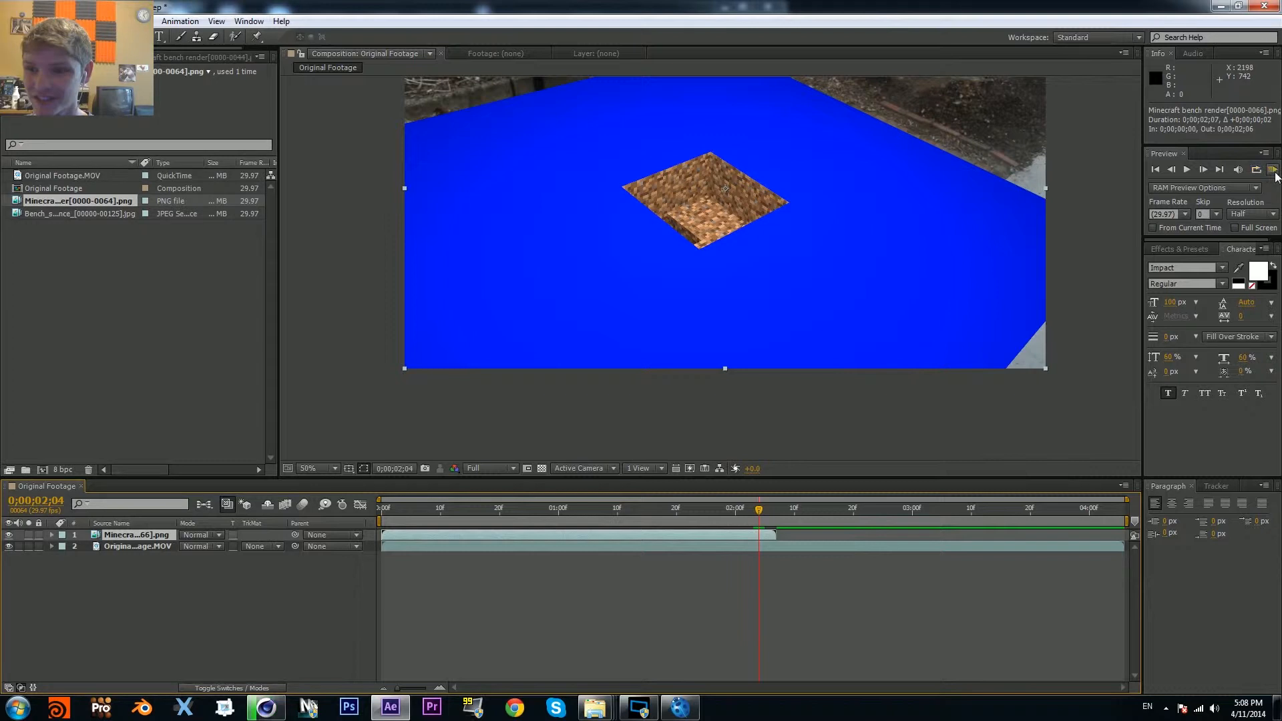
pyautogui.click(1273, 170)
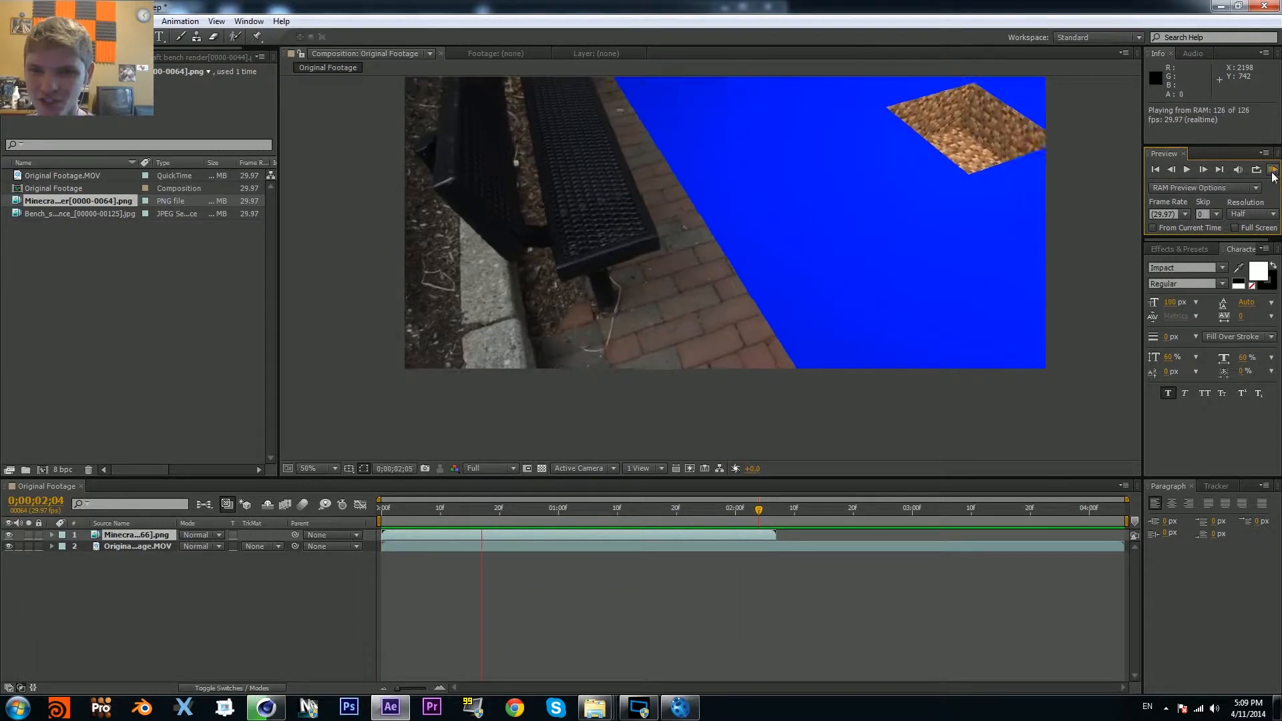
pyautogui.click(863, 162)
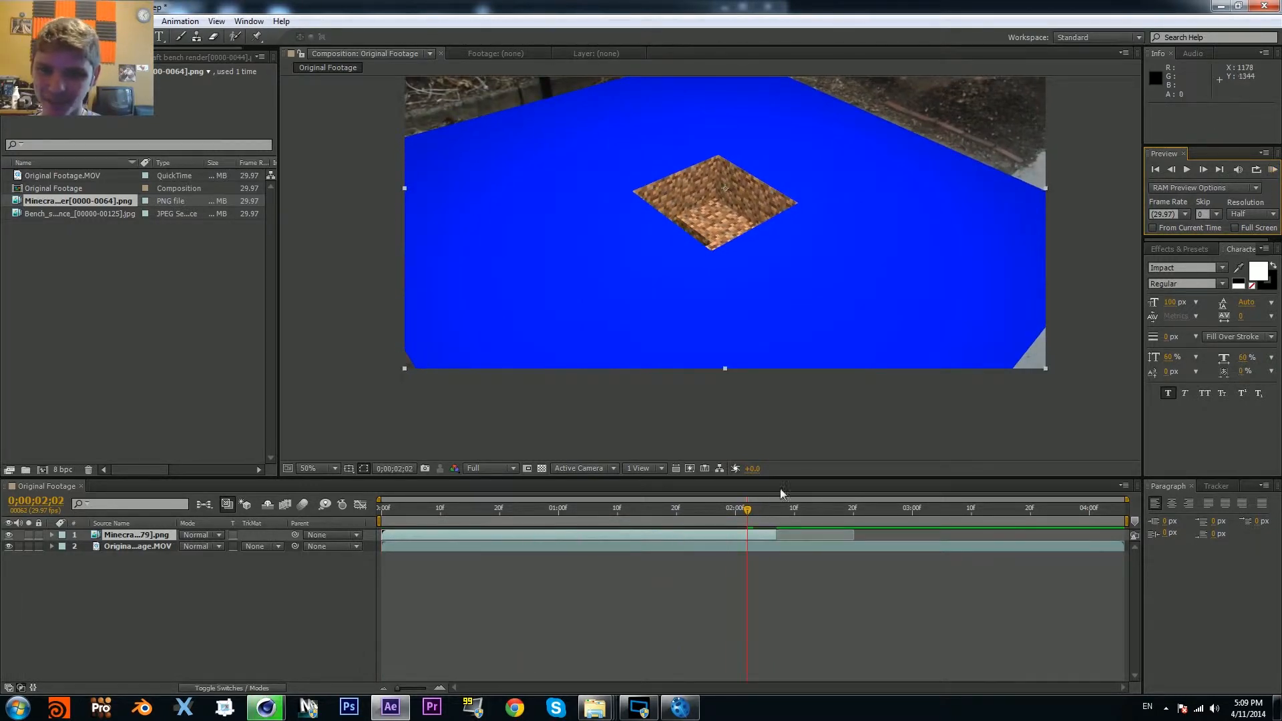
# Step: Extend the render layer through 0;00;02;19, and apply the Linear Color Key effect to it with the current time at 0;00;02;08
pyautogui.moveTo(782, 530)
pyautogui.mouseDown()
pyautogui.moveTo(859, 515)
pyautogui.moveTo(783, 516)
pyautogui.mouseUp()
pyautogui.moveTo(708, 175); pyautogui.dragTo(691, 267)
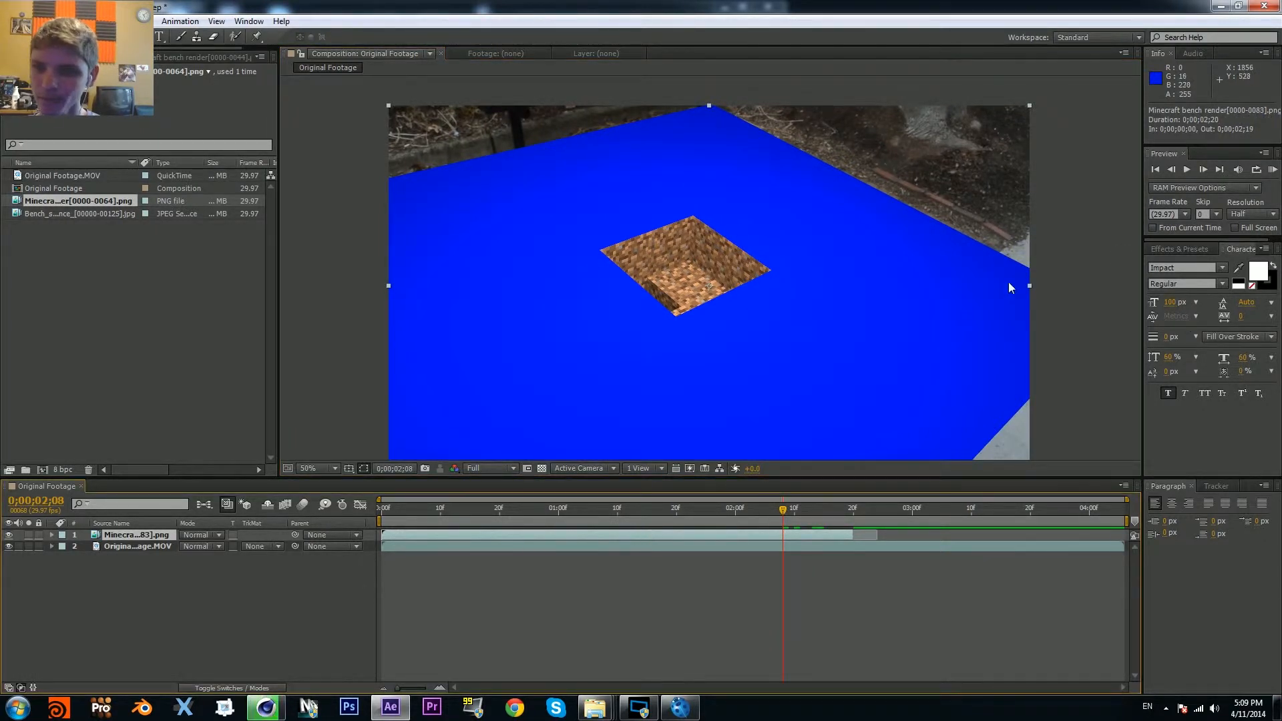
pyautogui.click(1180, 249)
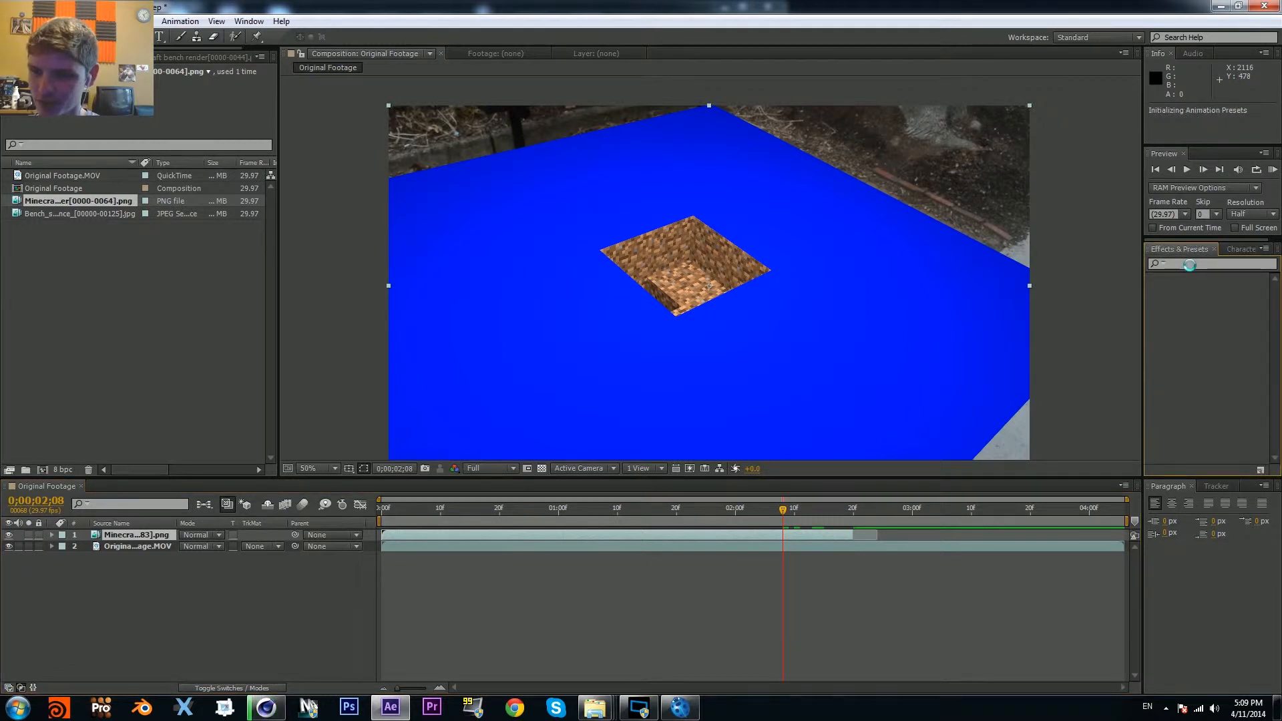
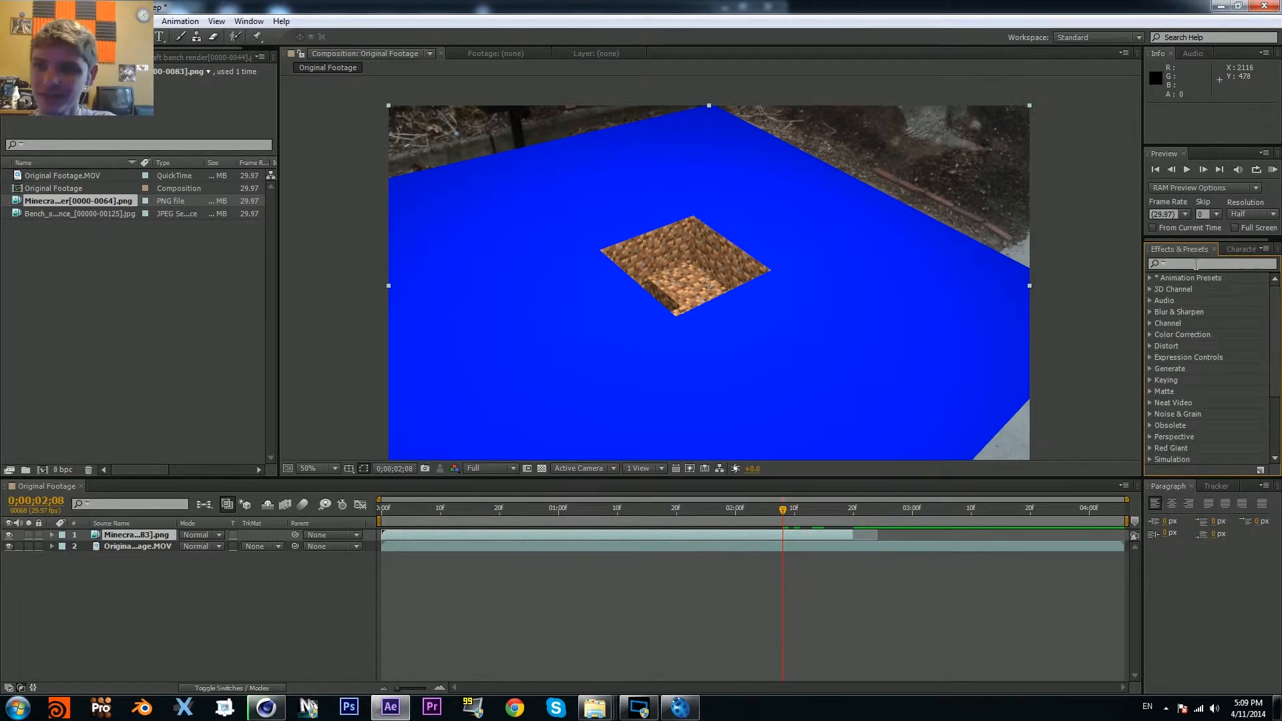
pyautogui.click(1185, 265)
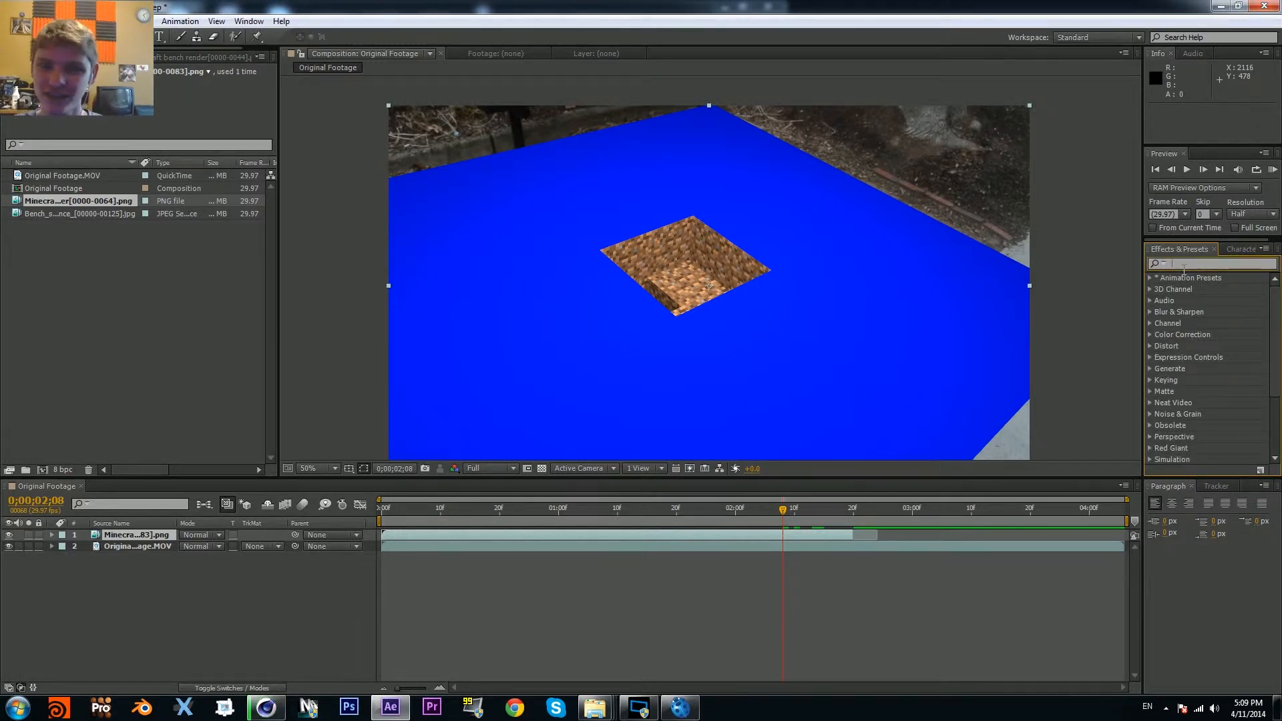
pyautogui.write('linear')
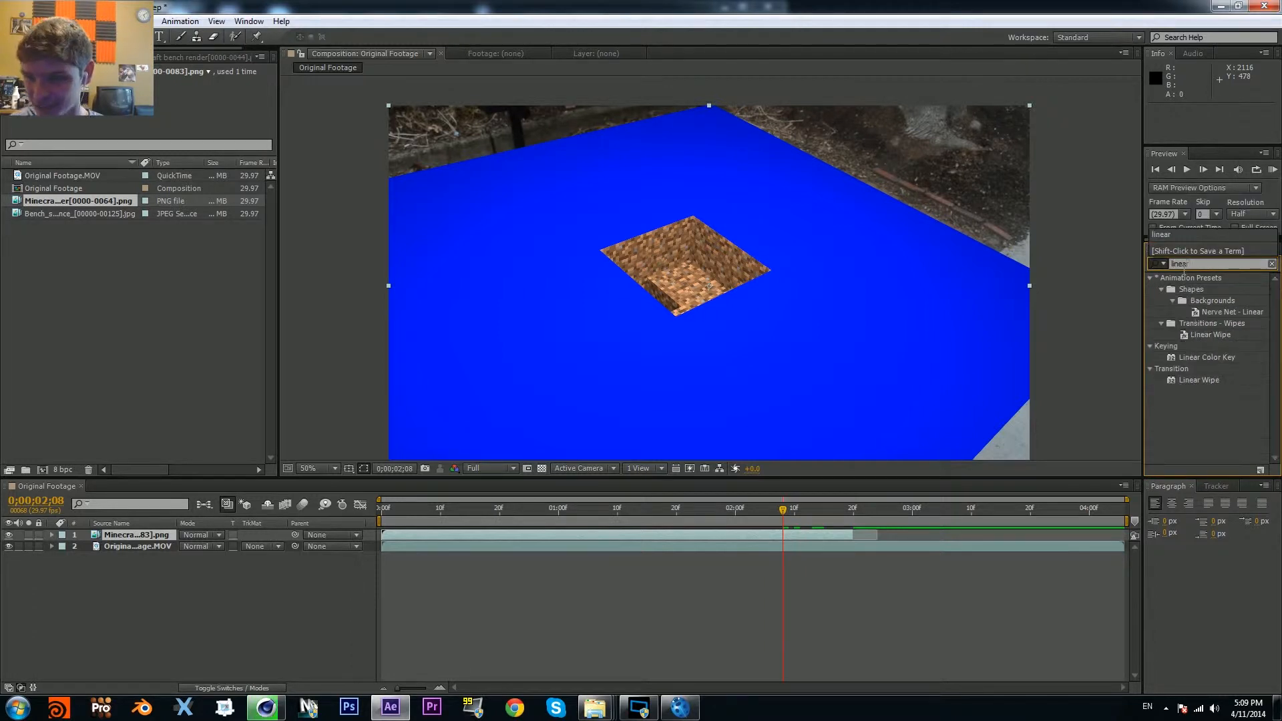
pyautogui.moveTo(1200, 362); pyautogui.dragTo(796, 535)
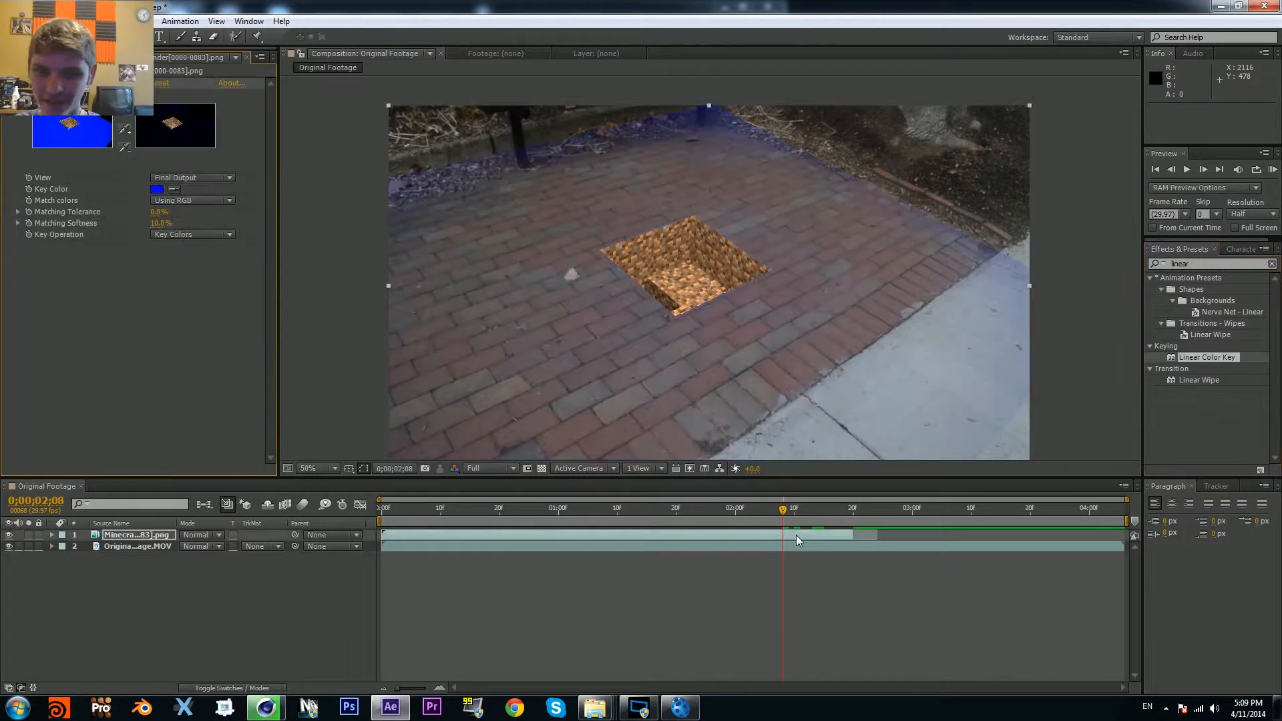
# Step: Sample the blue ground mask as the Linear Color Key's key color
pyautogui.click(174, 189)
pyautogui.click(579, 283)
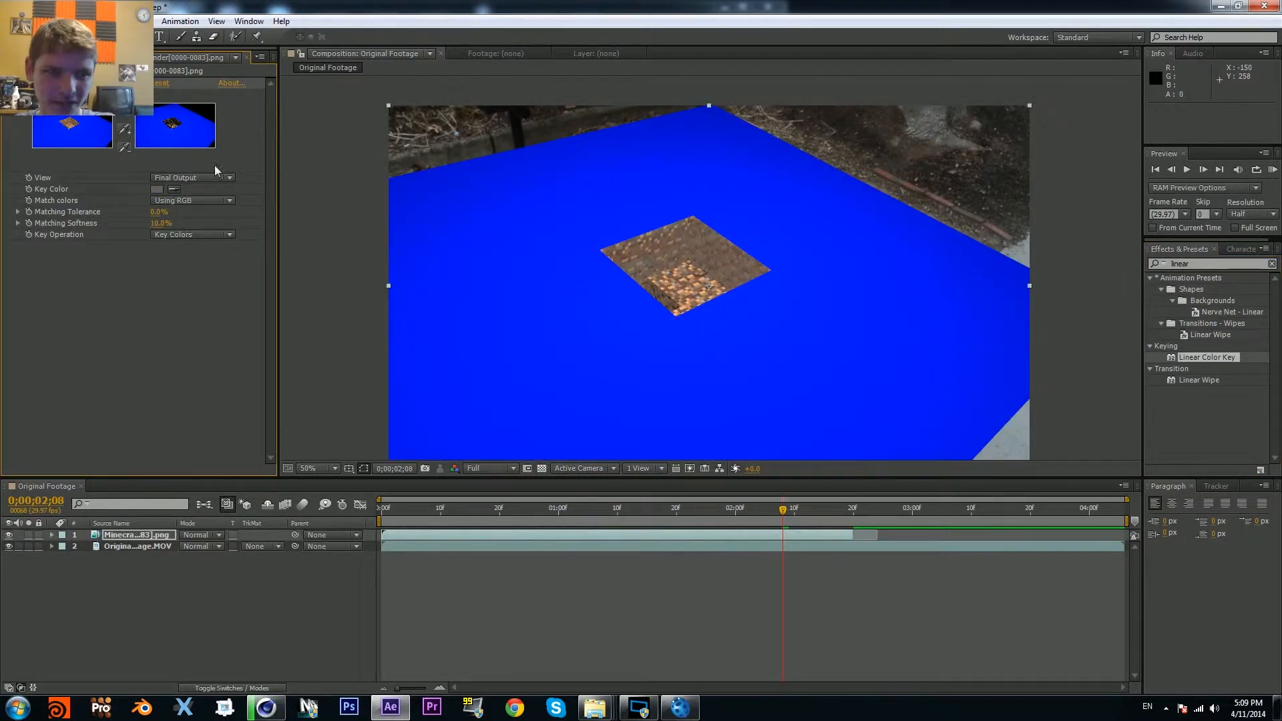
pyautogui.click(173, 189)
pyautogui.click(544, 203)
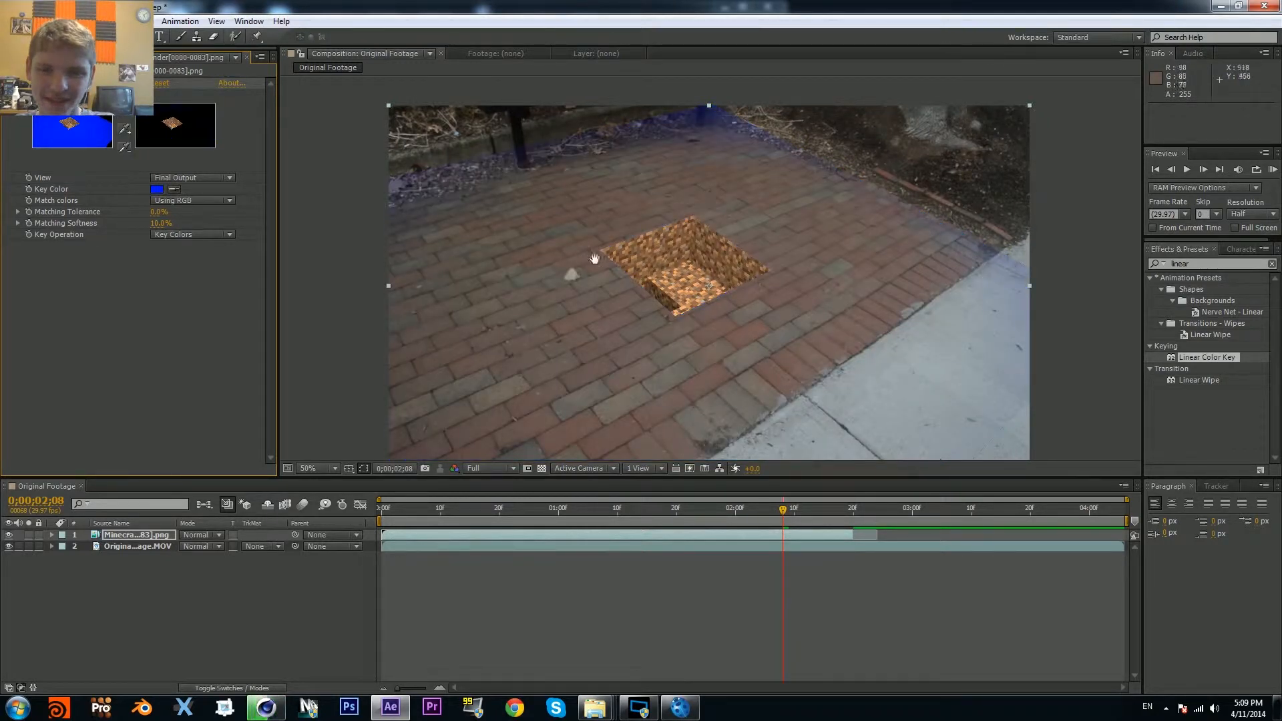
# Step: Check the blue residue around the keyed ground and set the Matching Tolerance to 20%
pyautogui.scroll(4, 595, 259)
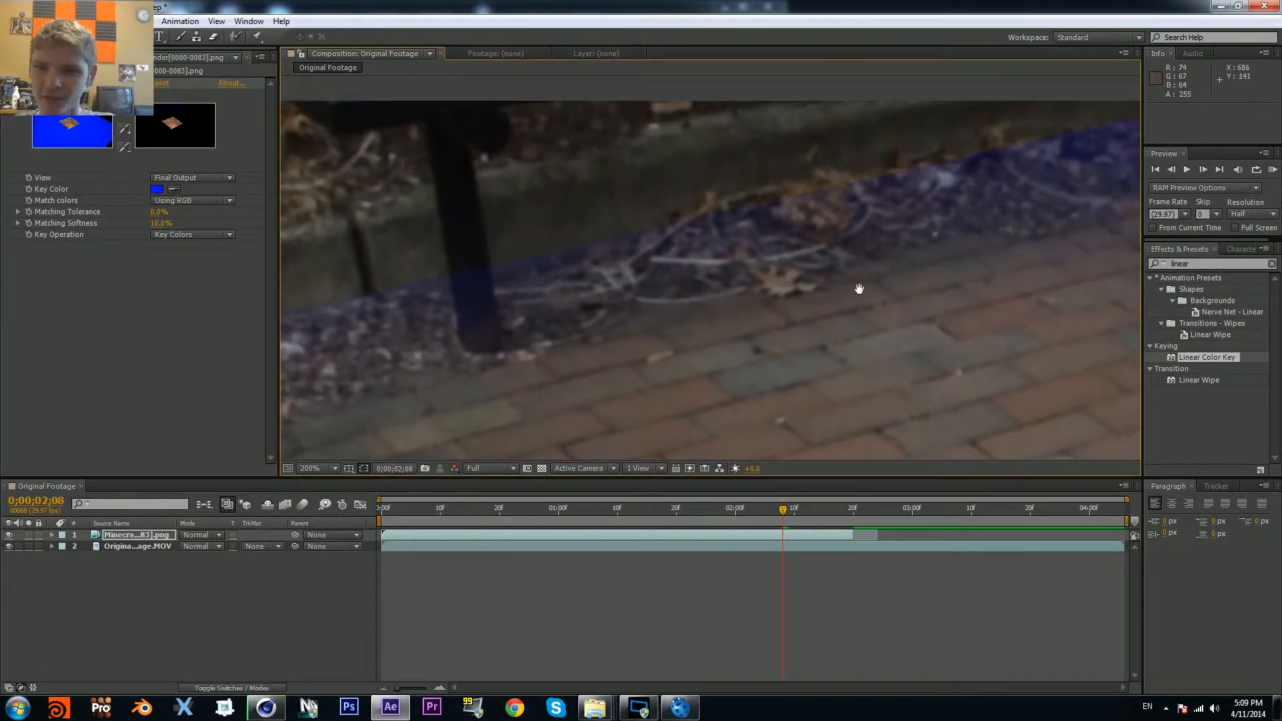
pyautogui.scroll(-4, 859, 289)
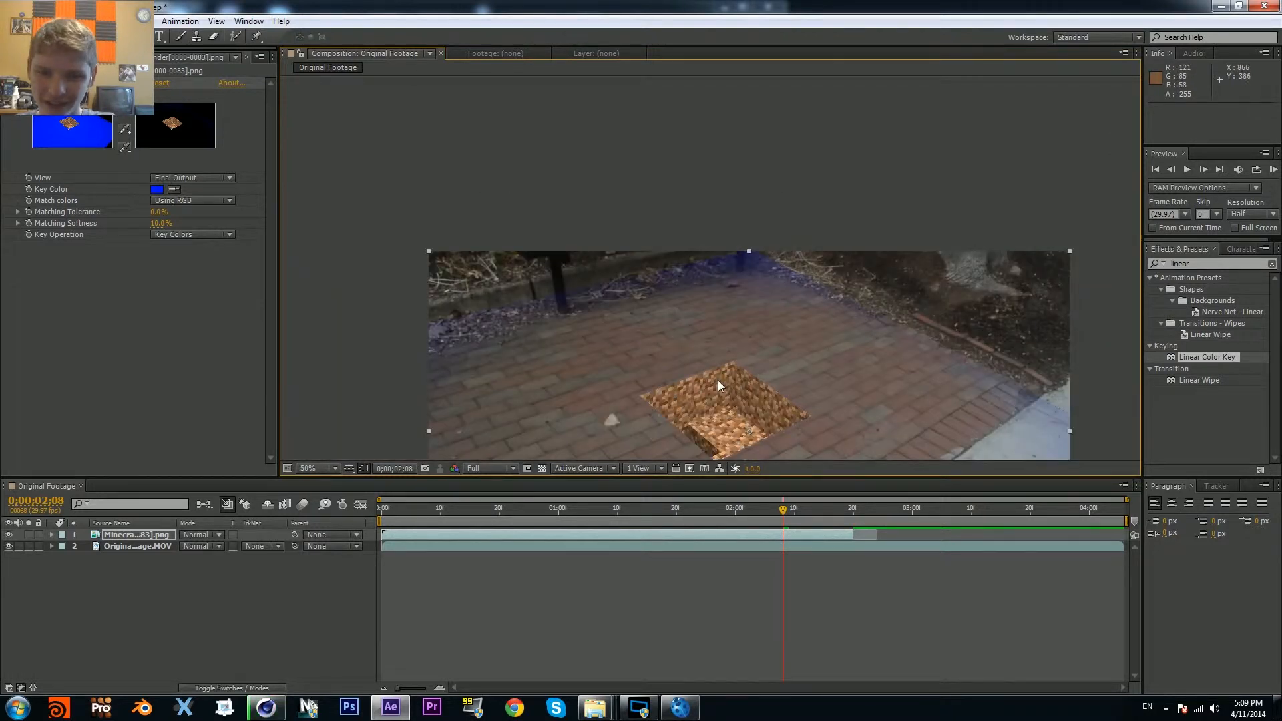
pyautogui.moveTo(719, 380); pyautogui.dragTo(734, 324, button='middle')
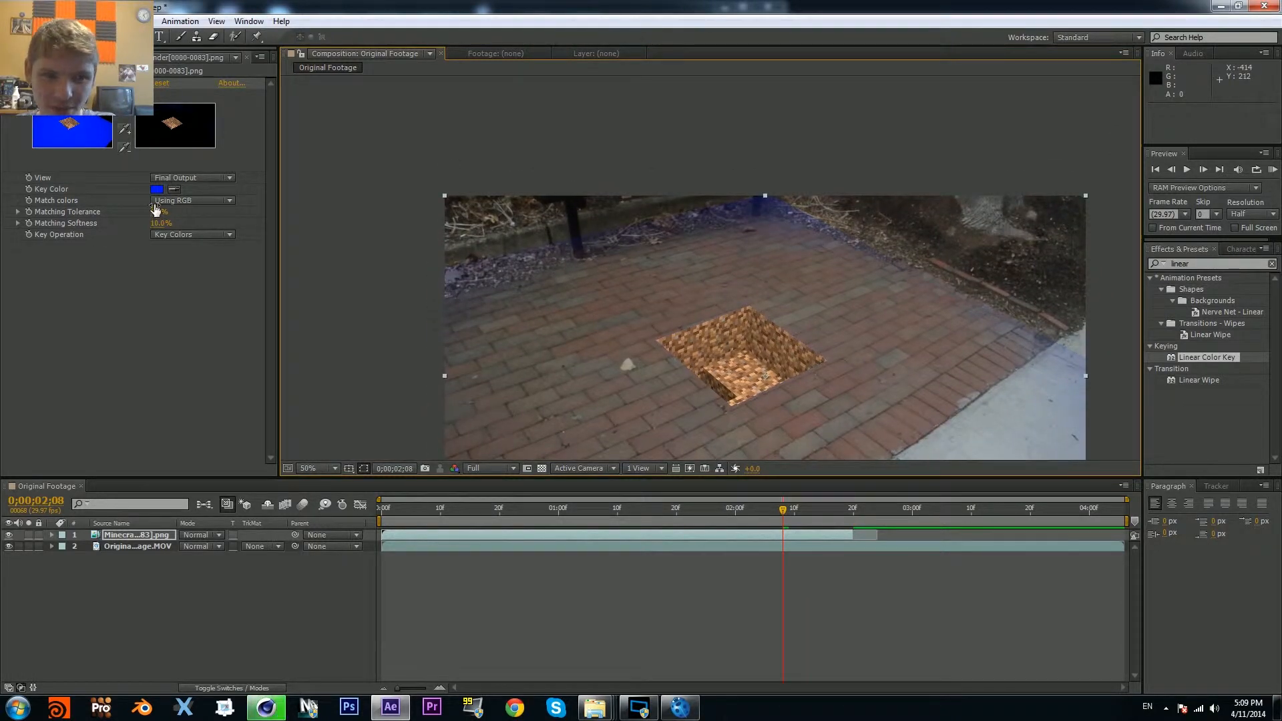
pyautogui.moveTo(155, 208); pyautogui.dragTo(168, 211)
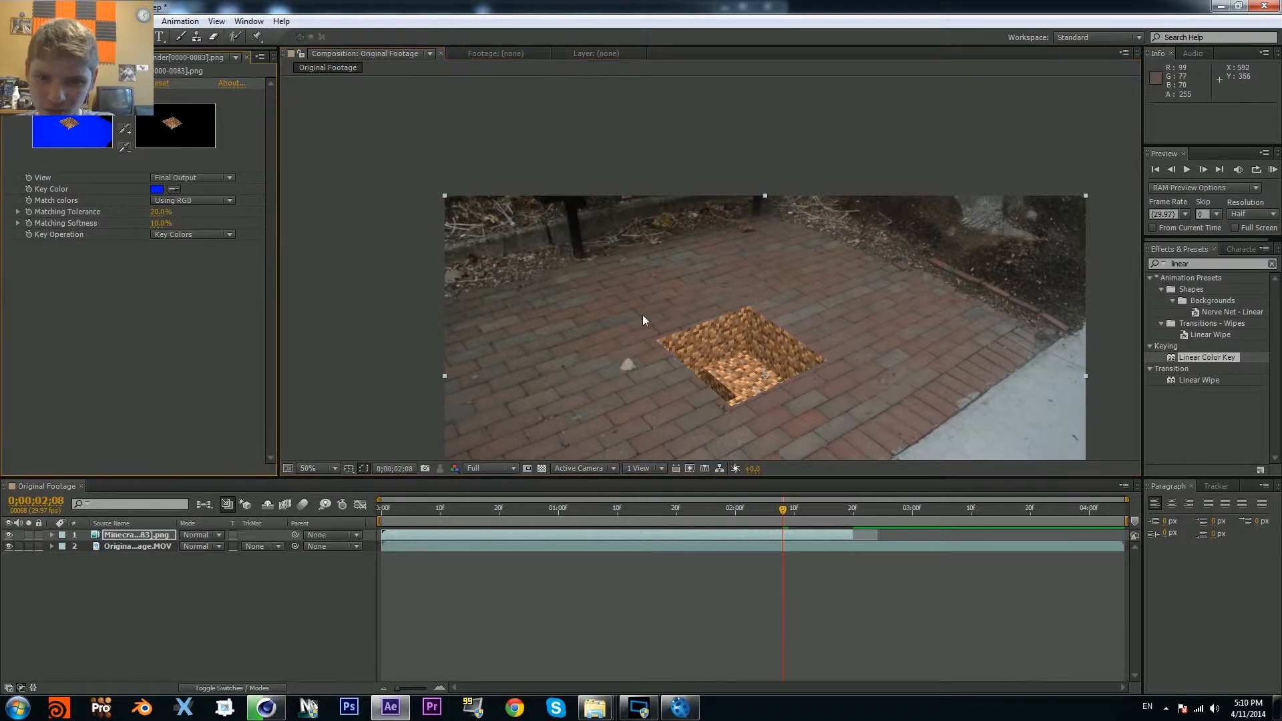
# Step: Inspect the blue fringe along the pit's edges and set the Matching Softness to 35%
pyautogui.scroll(6, 643, 317)
pyautogui.moveTo(670, 303); pyautogui.dragTo(795, 330, button='middle')
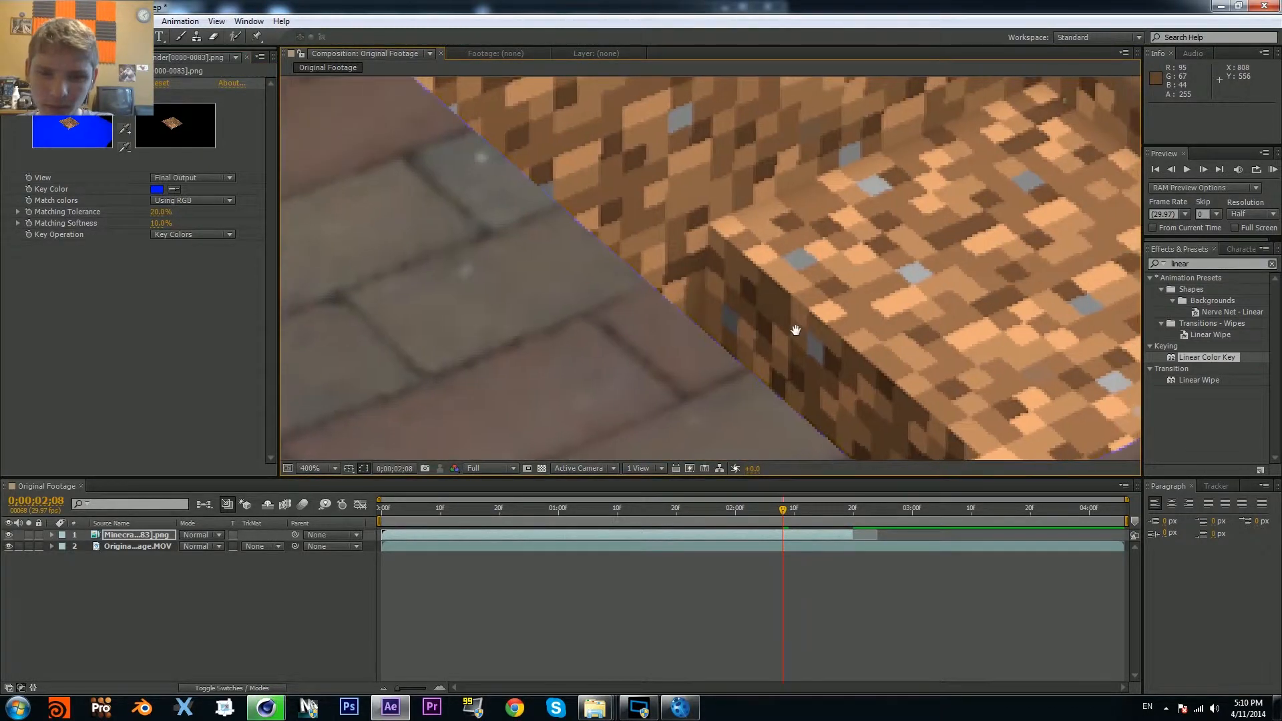
pyautogui.moveTo(698, 339); pyautogui.dragTo(447, 190, button='middle')
pyautogui.moveTo(162, 223)
pyautogui.mouseDown()
pyautogui.moveTo(182, 214)
pyautogui.moveTo(162, 215)
pyautogui.mouseUp()
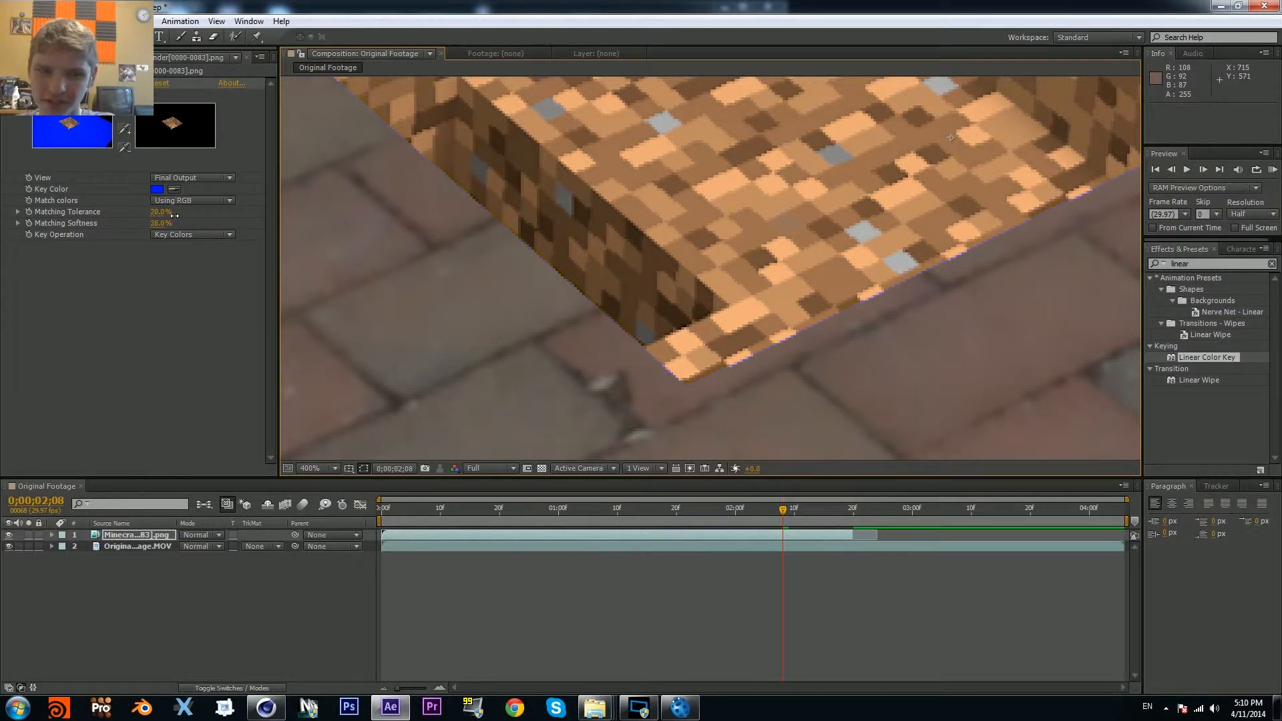
pyautogui.moveTo(175, 216); pyautogui.dragTo(175, 216)
pyautogui.click(161, 220)
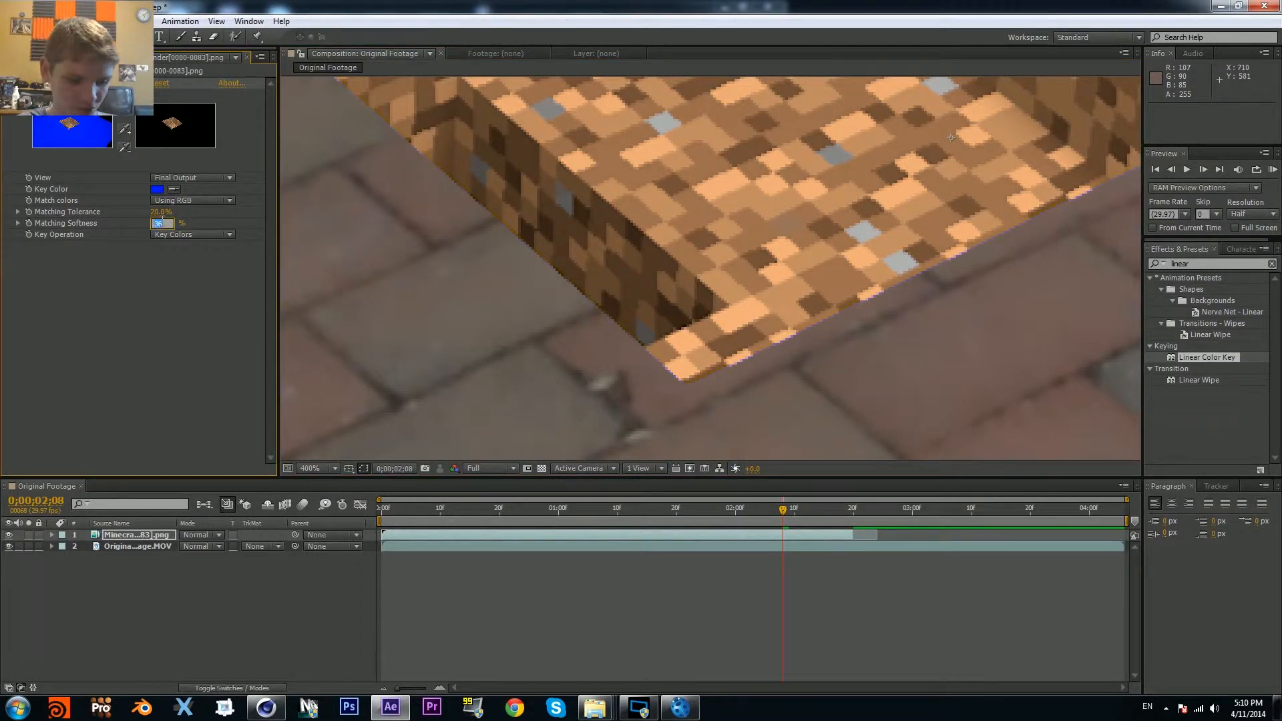
pyautogui.write('35')
pyautogui.press('Return')
pyautogui.scroll(-6, 478, 263)
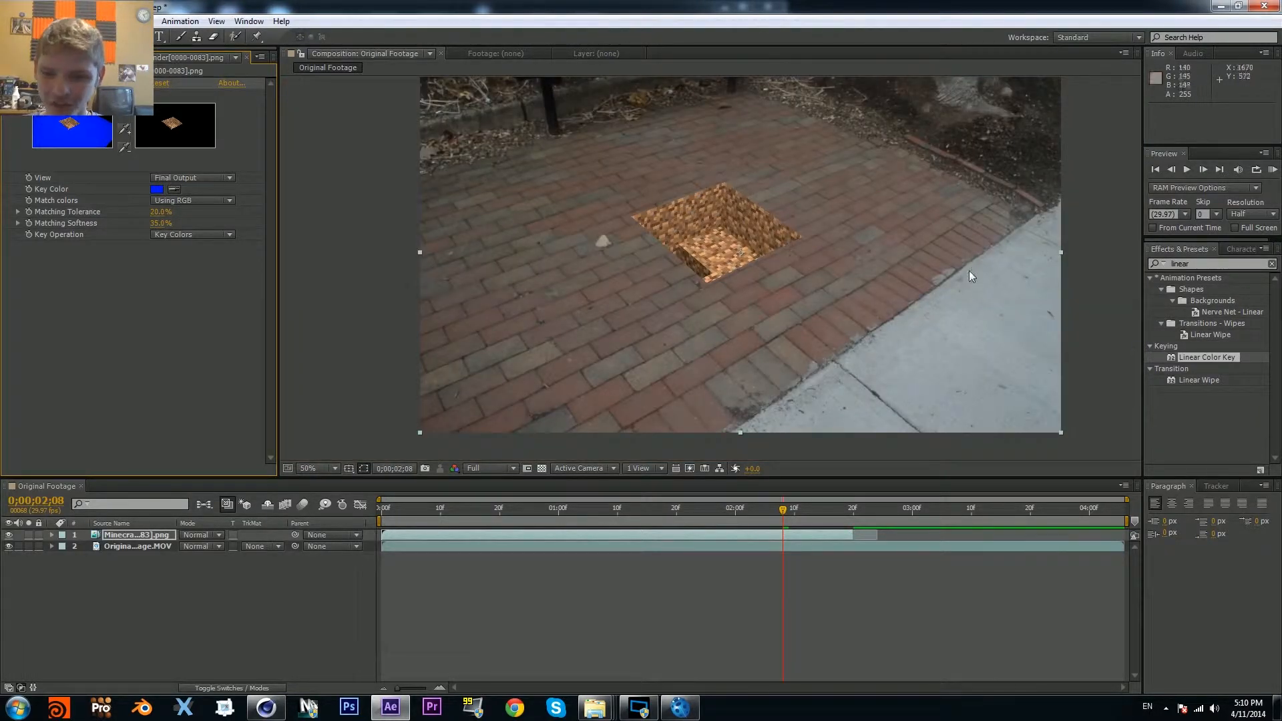
# Step: Preview the keyed composite, and extend the render layer to the end of the composition at 0;00;04;05
pyautogui.click(1272, 170)
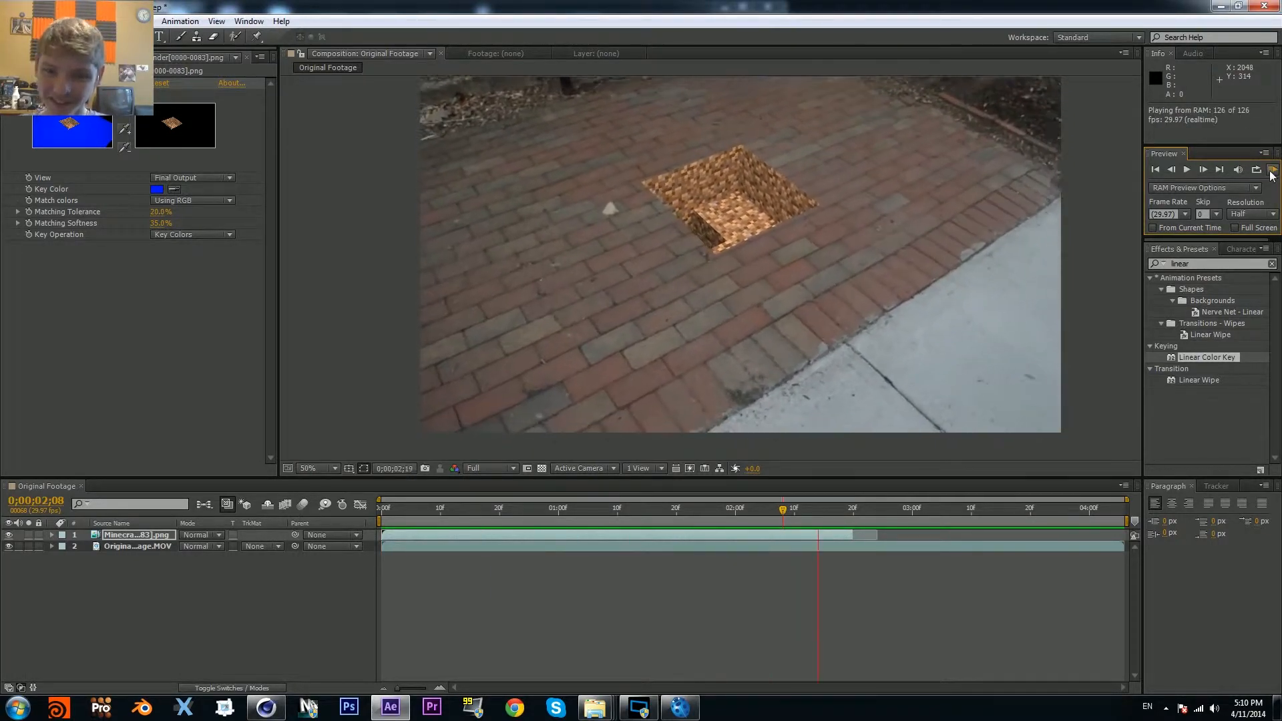
pyautogui.press('space')
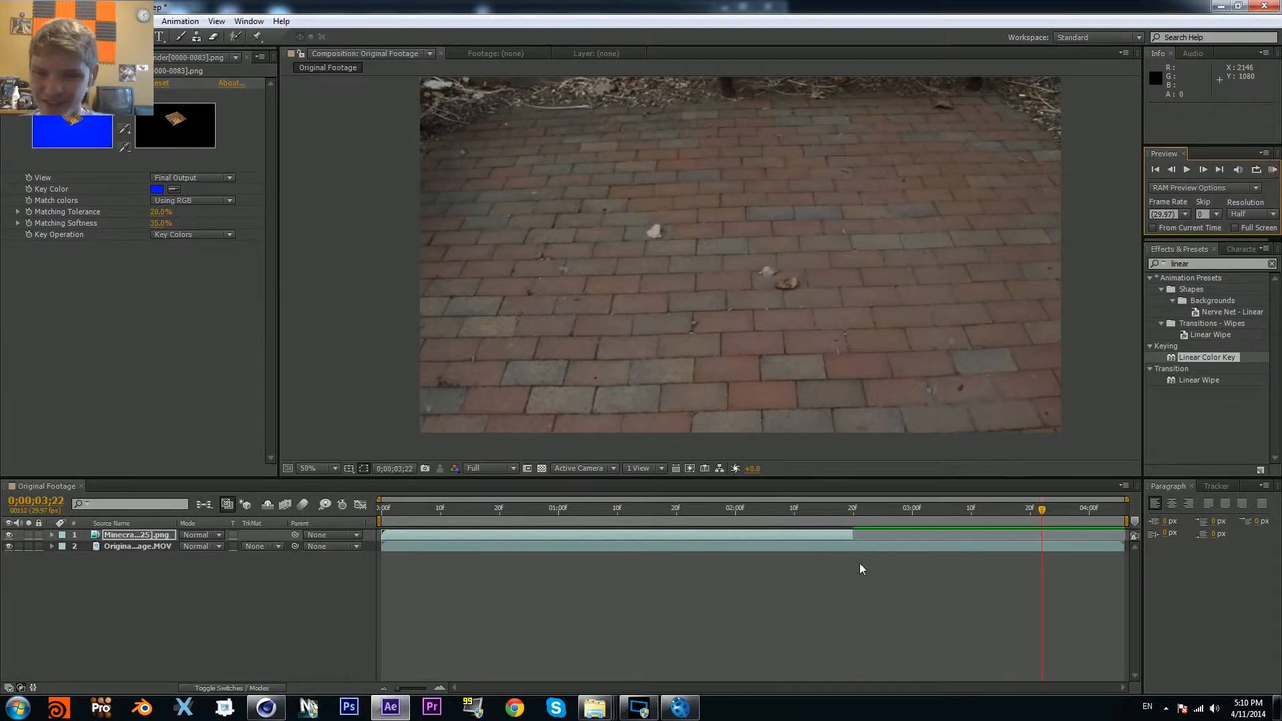
pyautogui.click(854, 535)
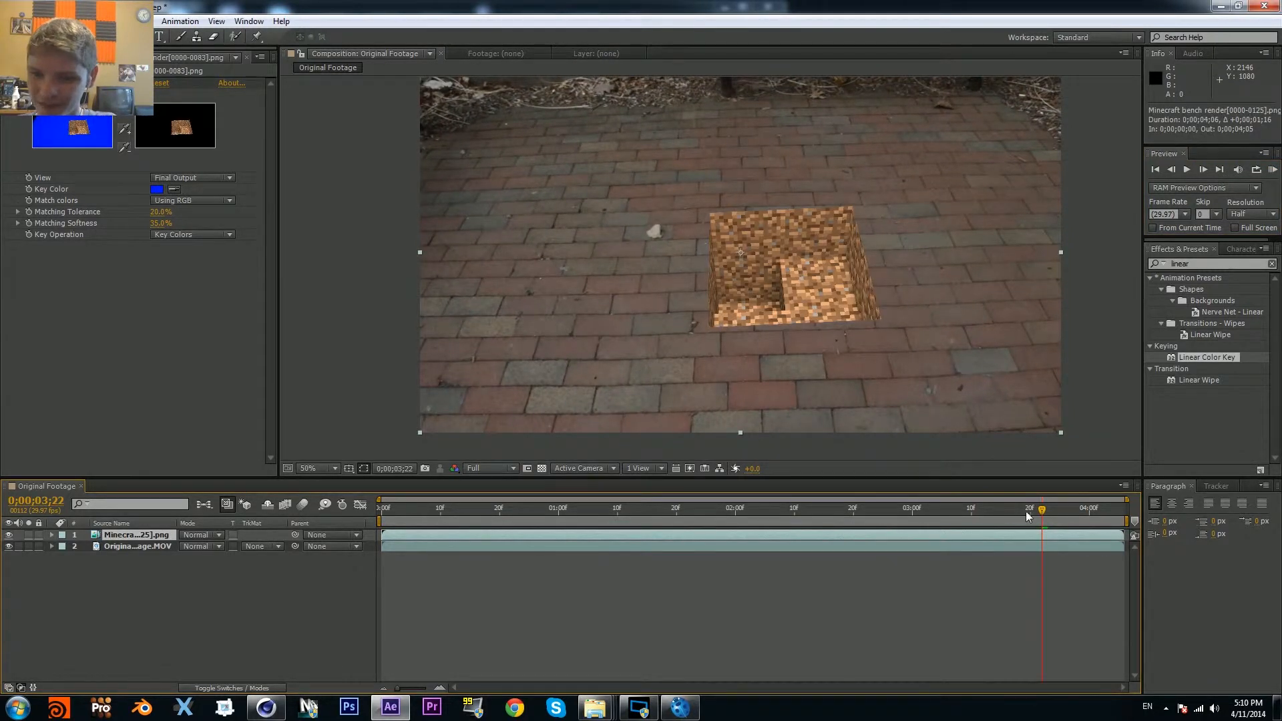
pyautogui.moveTo(1029, 512); pyautogui.dragTo(1226, 521)
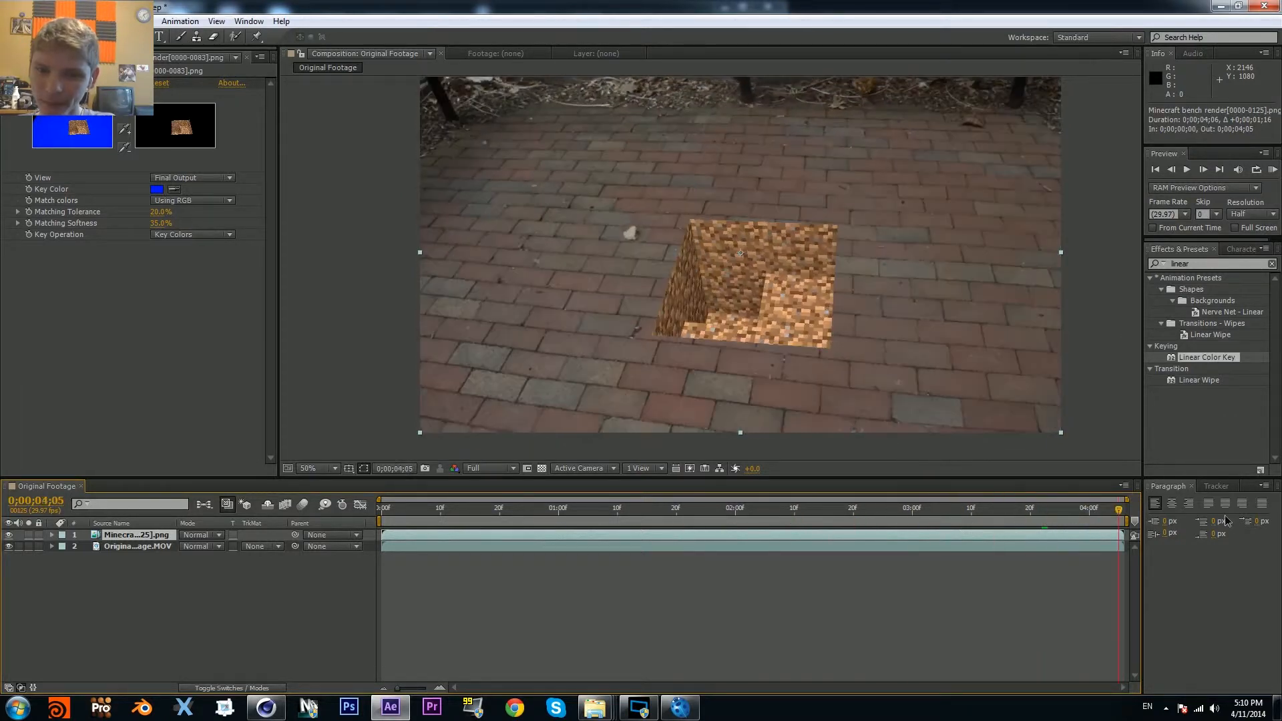
# Step: Examine the pit's front edge against the bricks up close at 0;00;04;05
pyautogui.press('/')
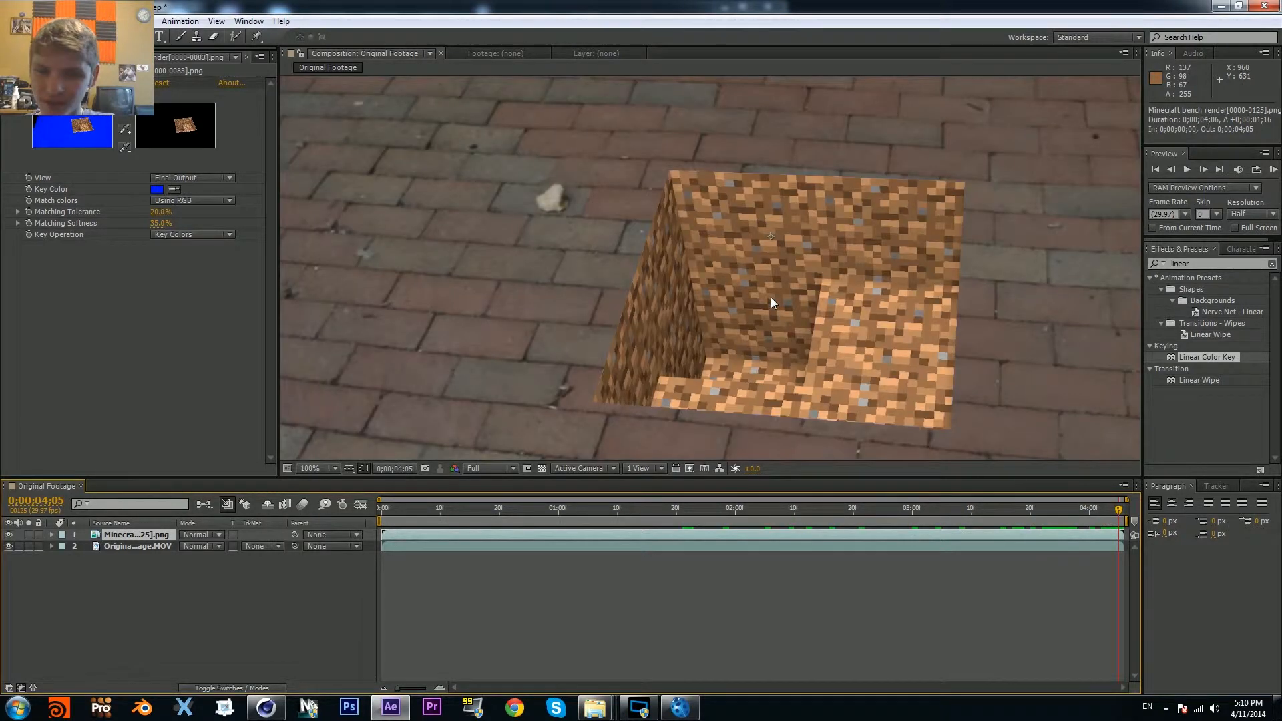
pyautogui.moveTo(770, 297); pyautogui.dragTo(649, 250, button='middle')
pyautogui.moveTo(748, 344); pyautogui.dragTo(747, 286, button='middle')
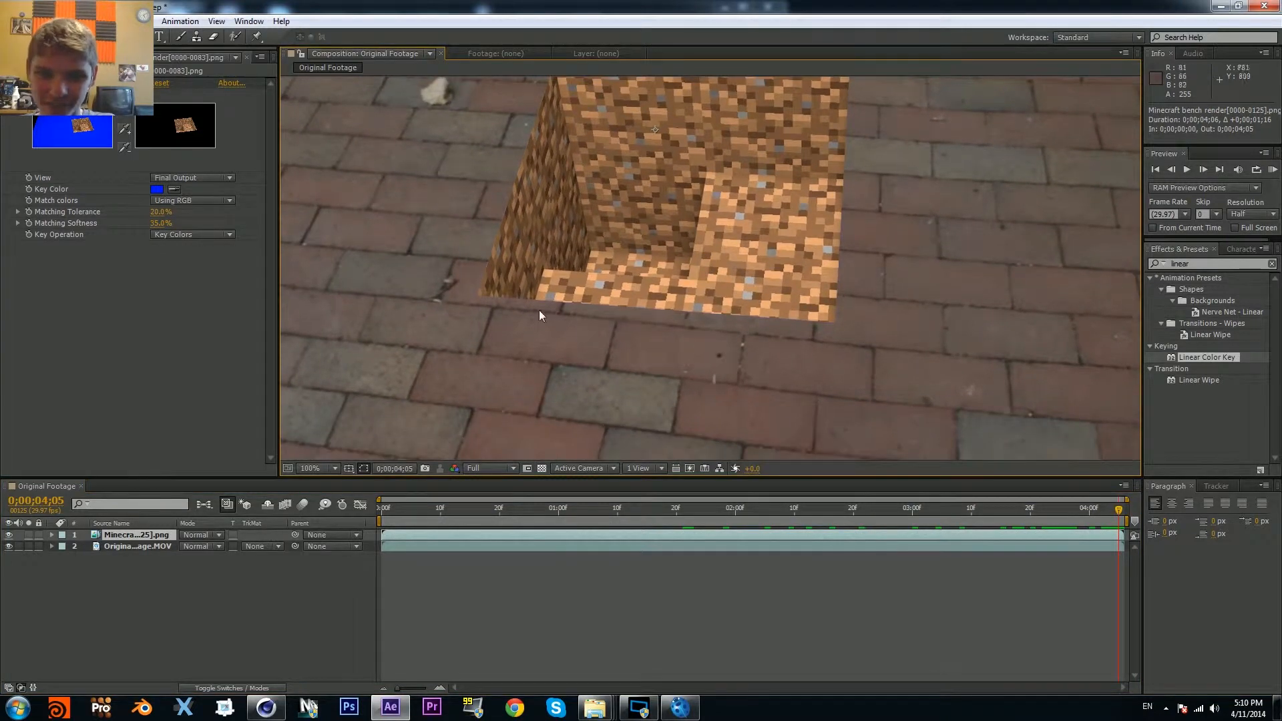
pyautogui.press('.')
pyautogui.moveTo(603, 332); pyautogui.dragTo(676, 276, button='middle')
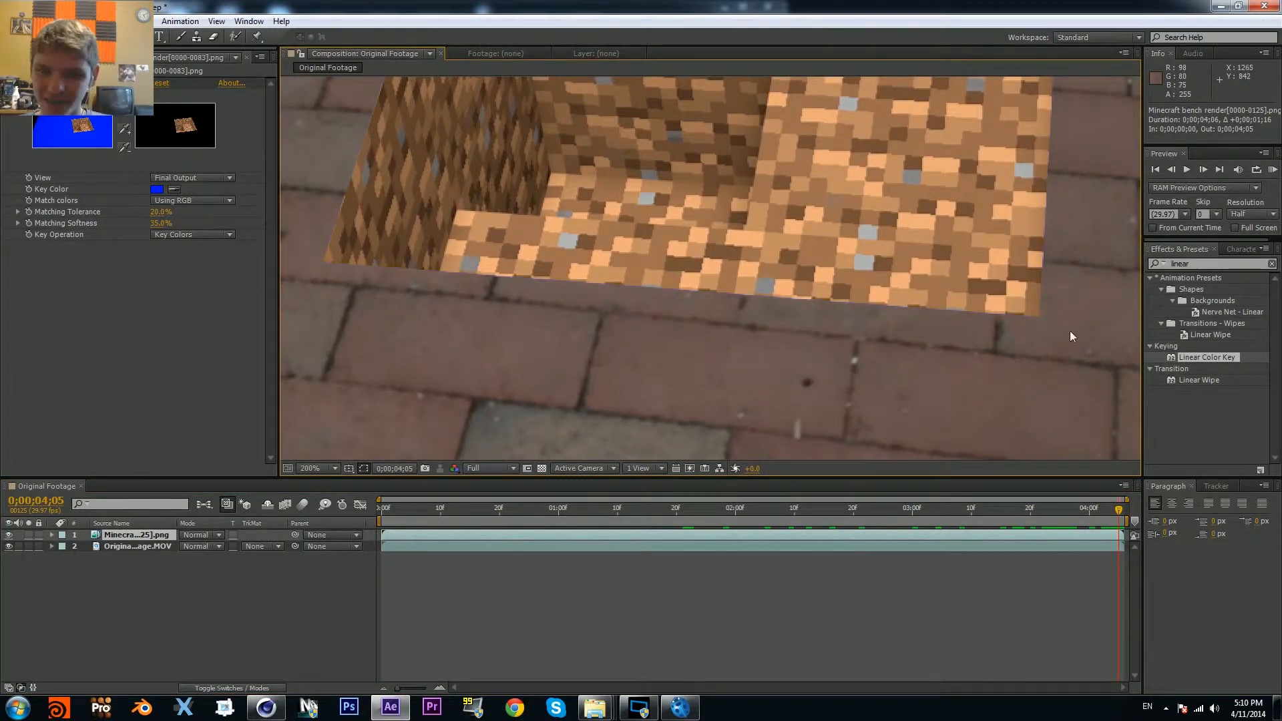
# Step: Zoom out to 25% and play a RAM preview of the whole keyed composite
pyautogui.press(',')
pyautogui.press(',')
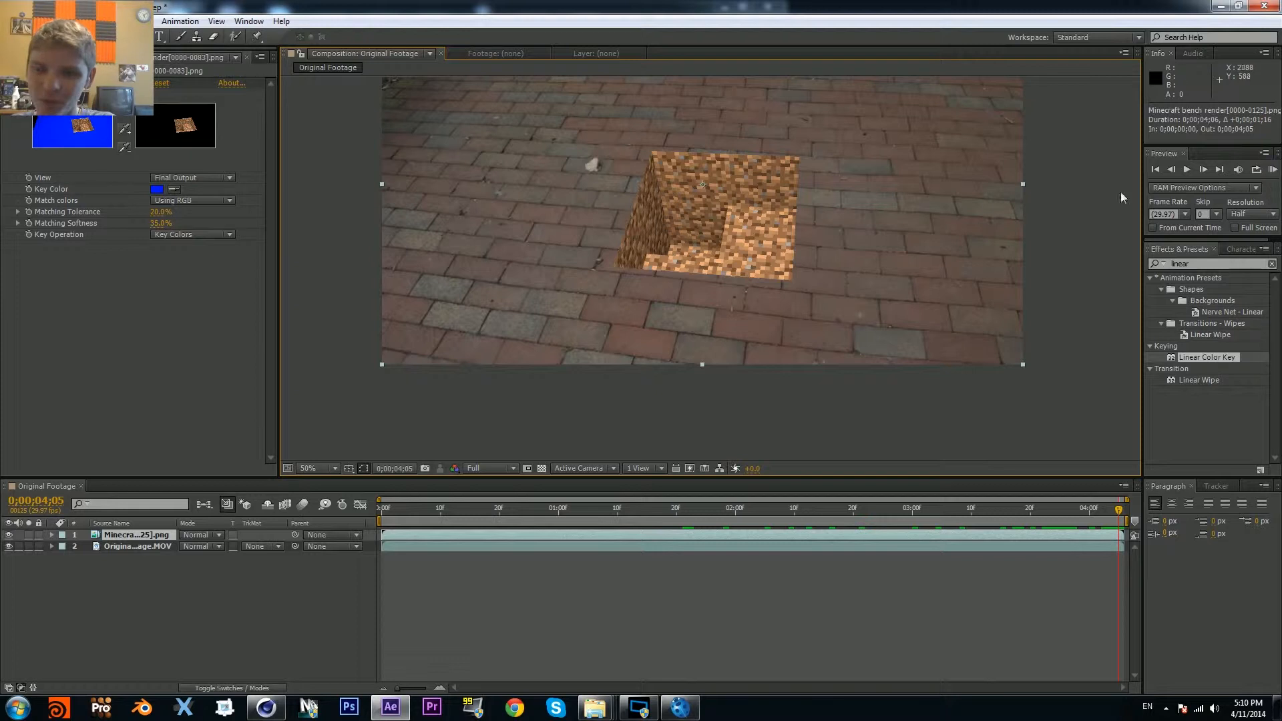
pyautogui.press(',')
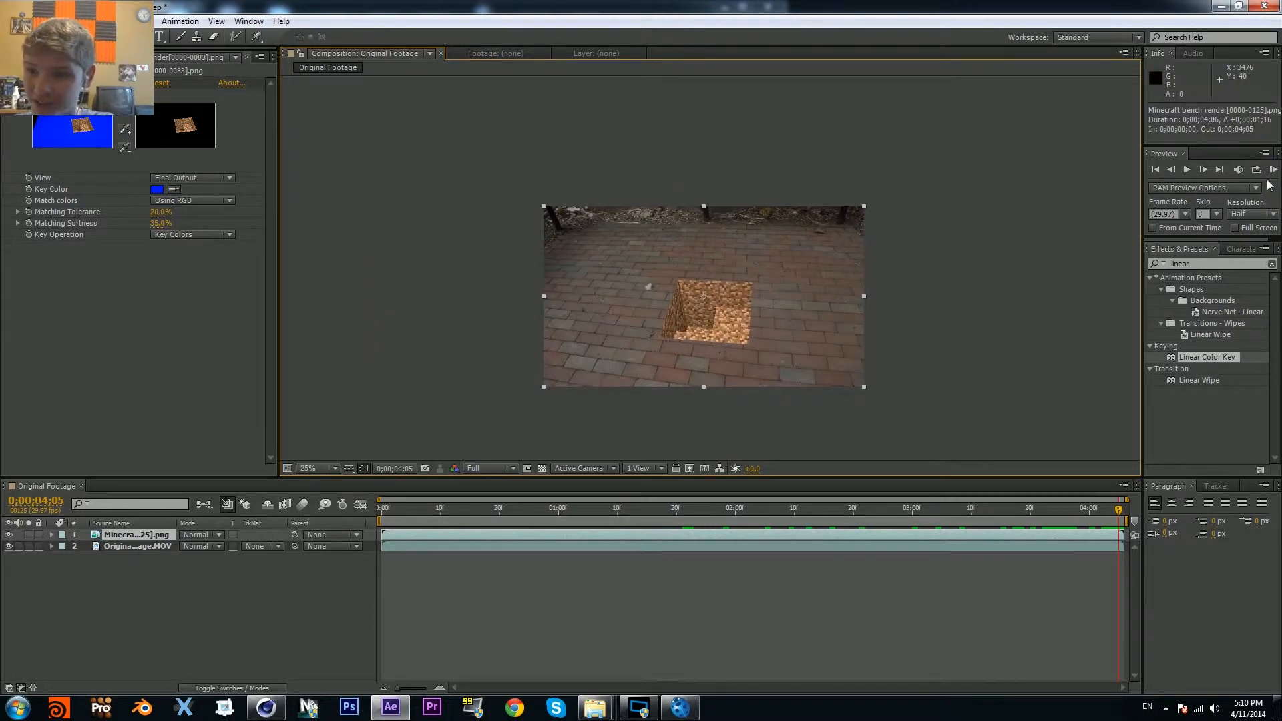
pyautogui.click(1273, 171)
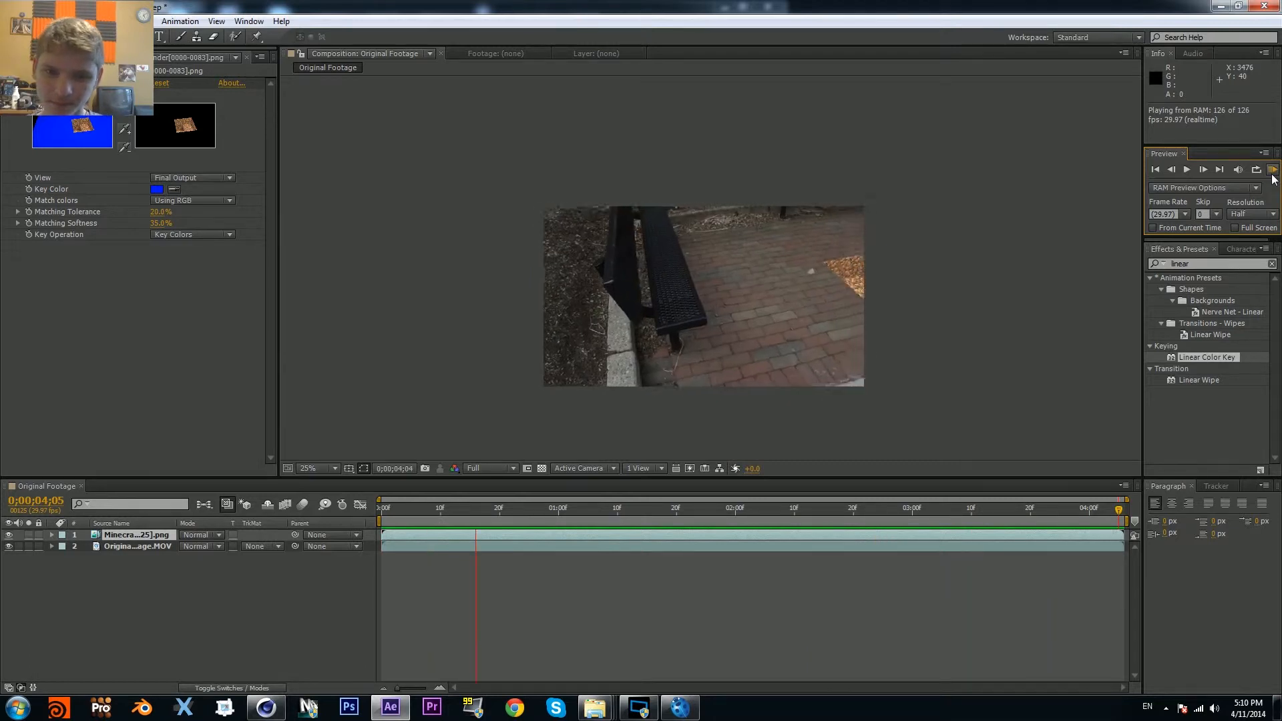
pyautogui.click(1273, 171)
# Step: Fit the composition view up to 100%, replay the RAM preview and check the pit's tracking from about 0;00;02;10 to the end
pyautogui.click(319, 469)
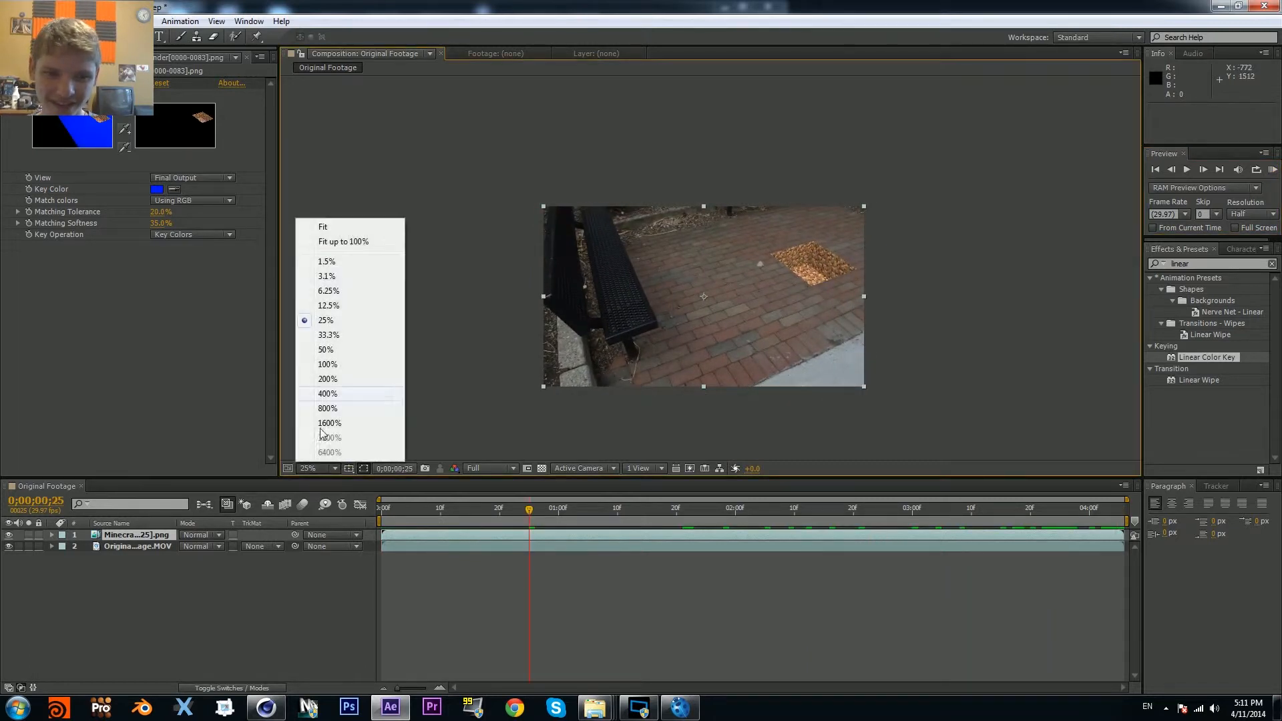
pyautogui.click(325, 241)
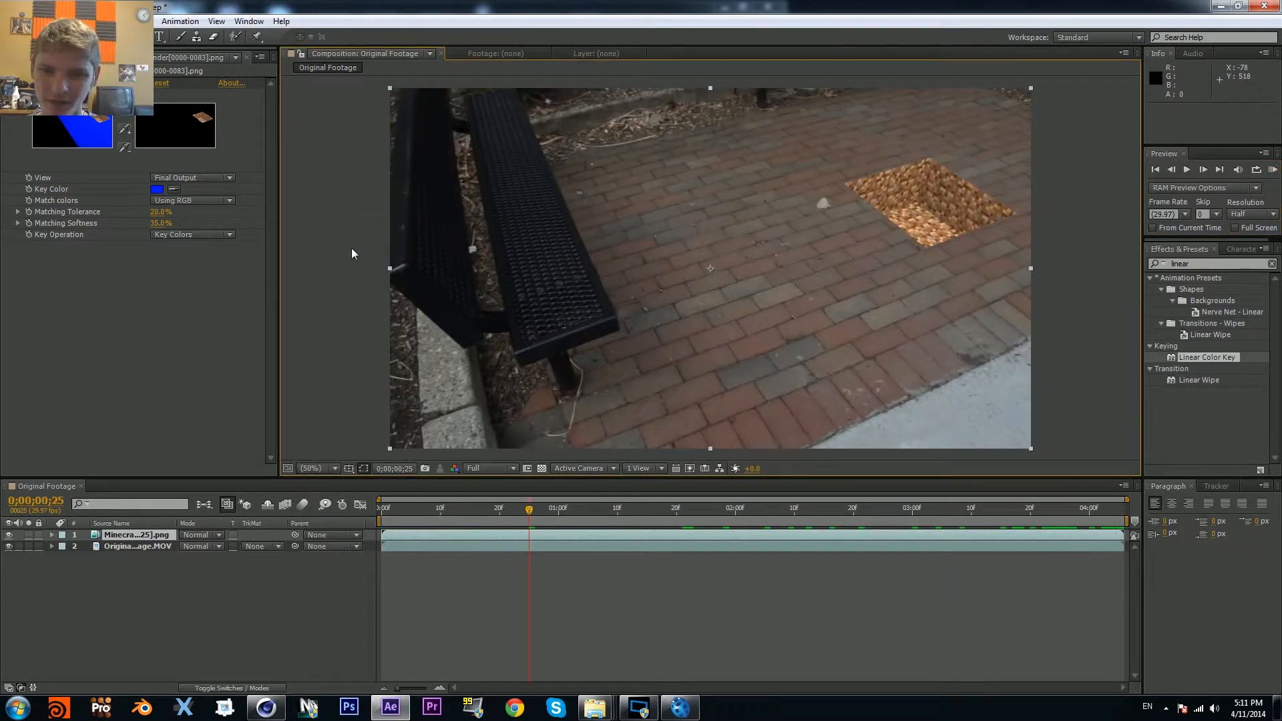
pyautogui.click(1273, 171)
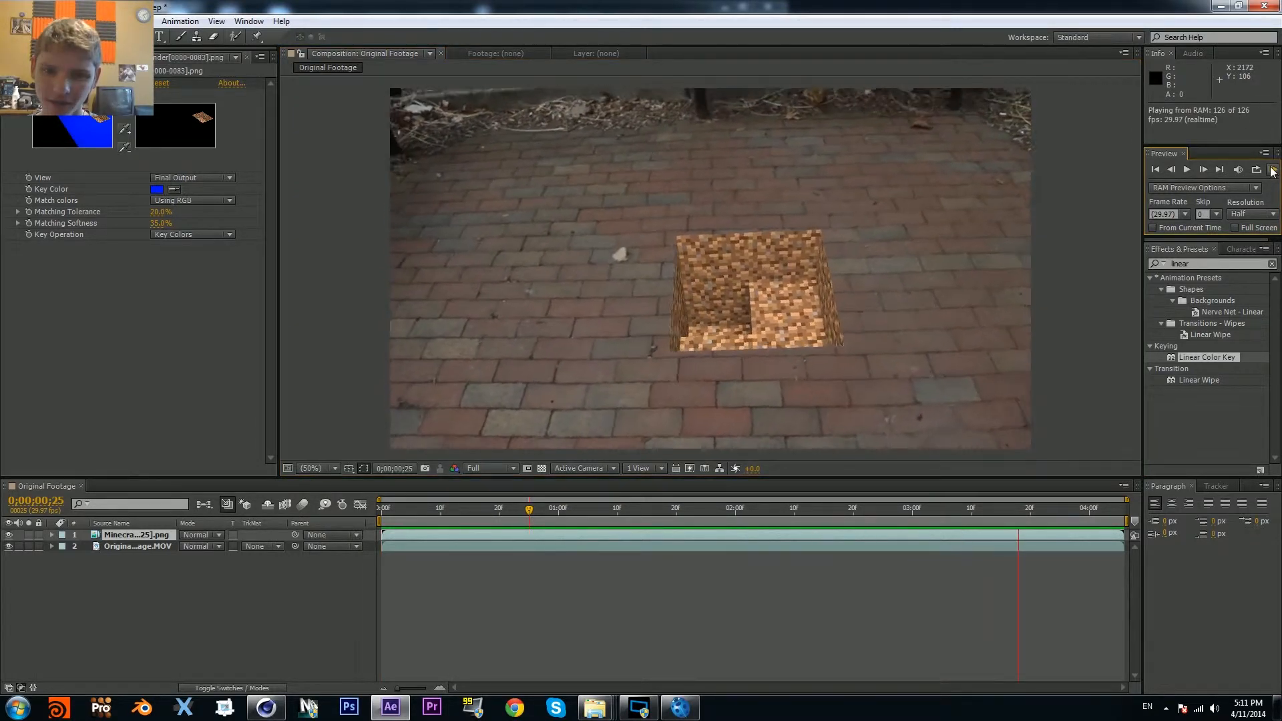
pyautogui.moveTo(767, 513); pyautogui.dragTo(824, 514)
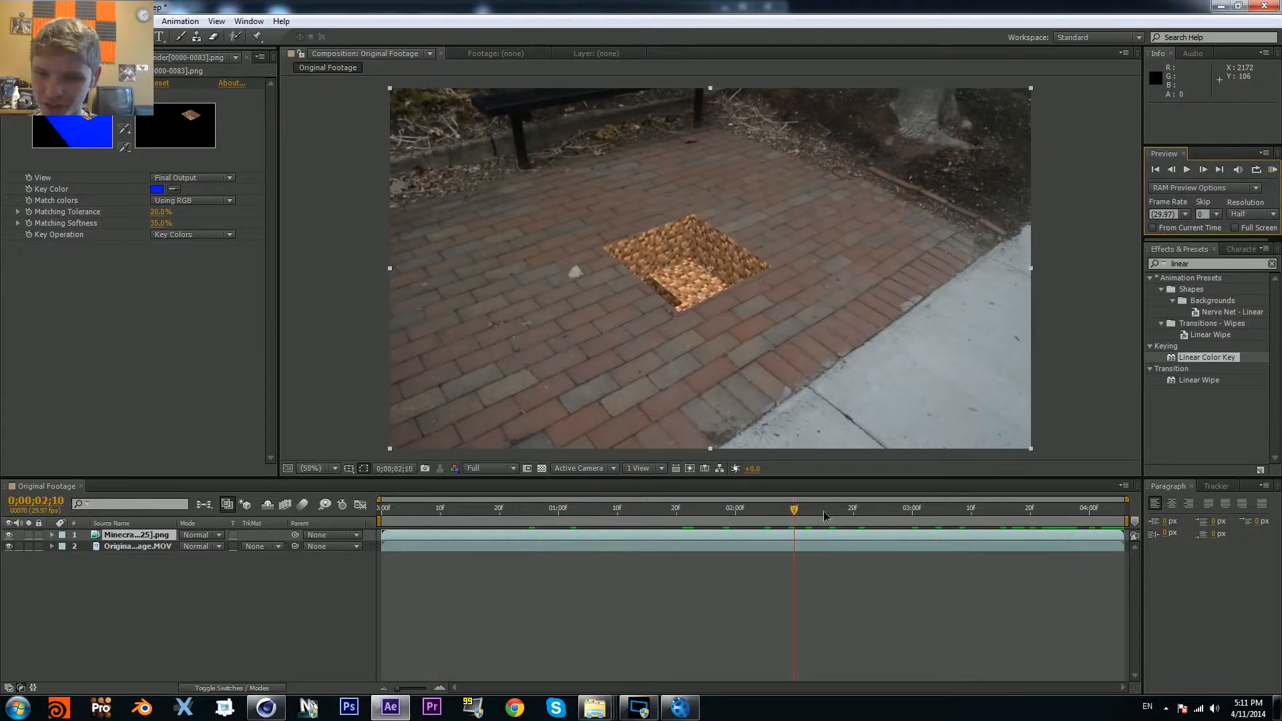
pyautogui.press('space')
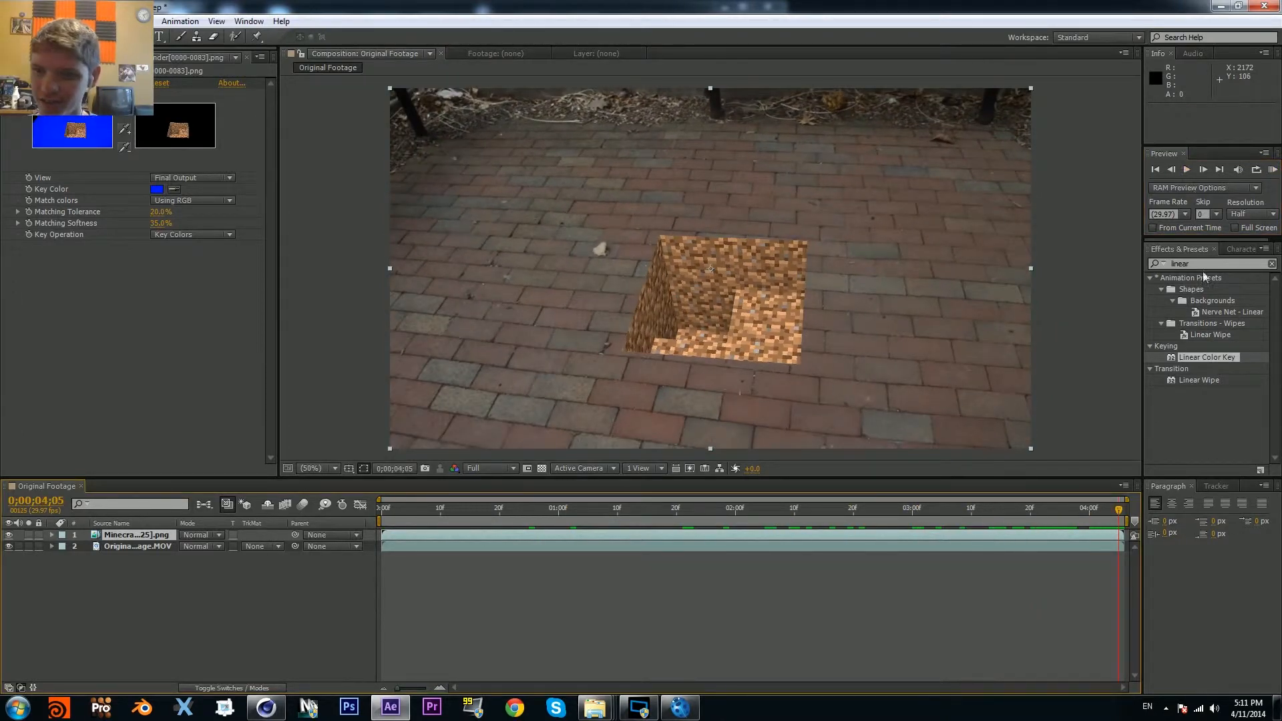
# Step: Search the effects for "levels" and apply the Levels effect to the Minecraft bench render layer
pyautogui.click(1195, 264)
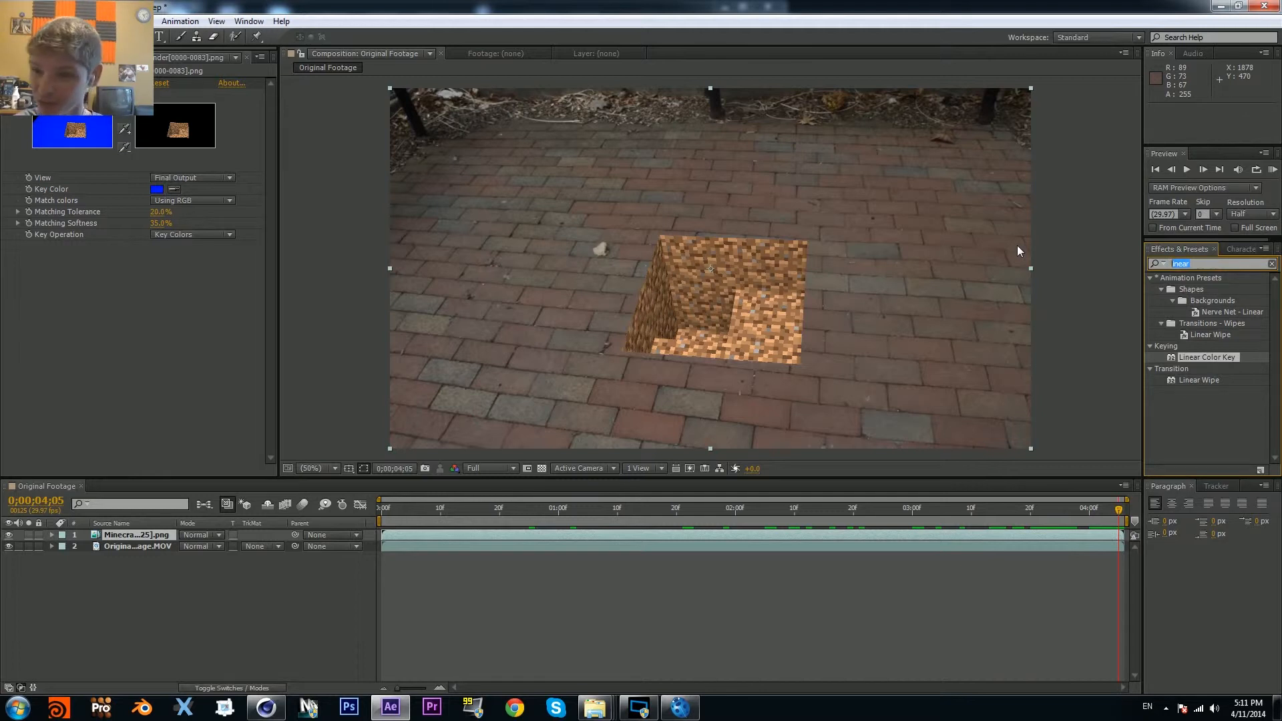
pyautogui.write('levels')
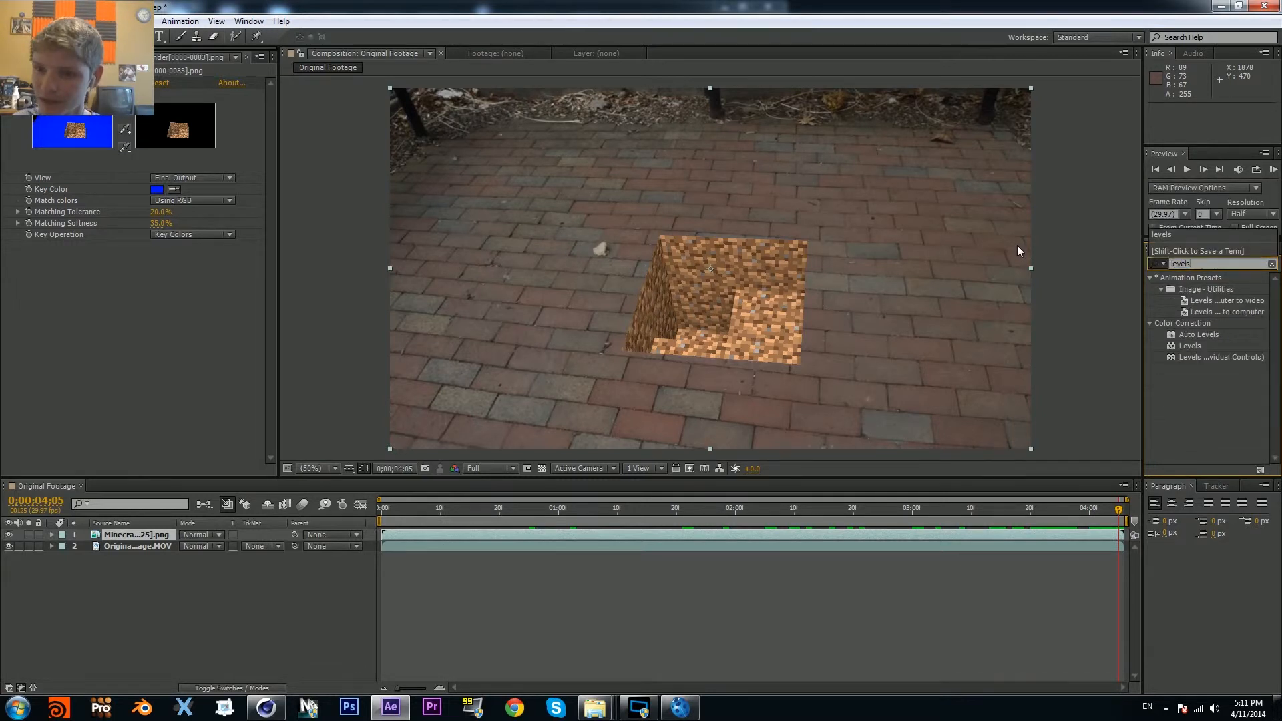
pyautogui.moveTo(1178, 345); pyautogui.dragTo(987, 531)
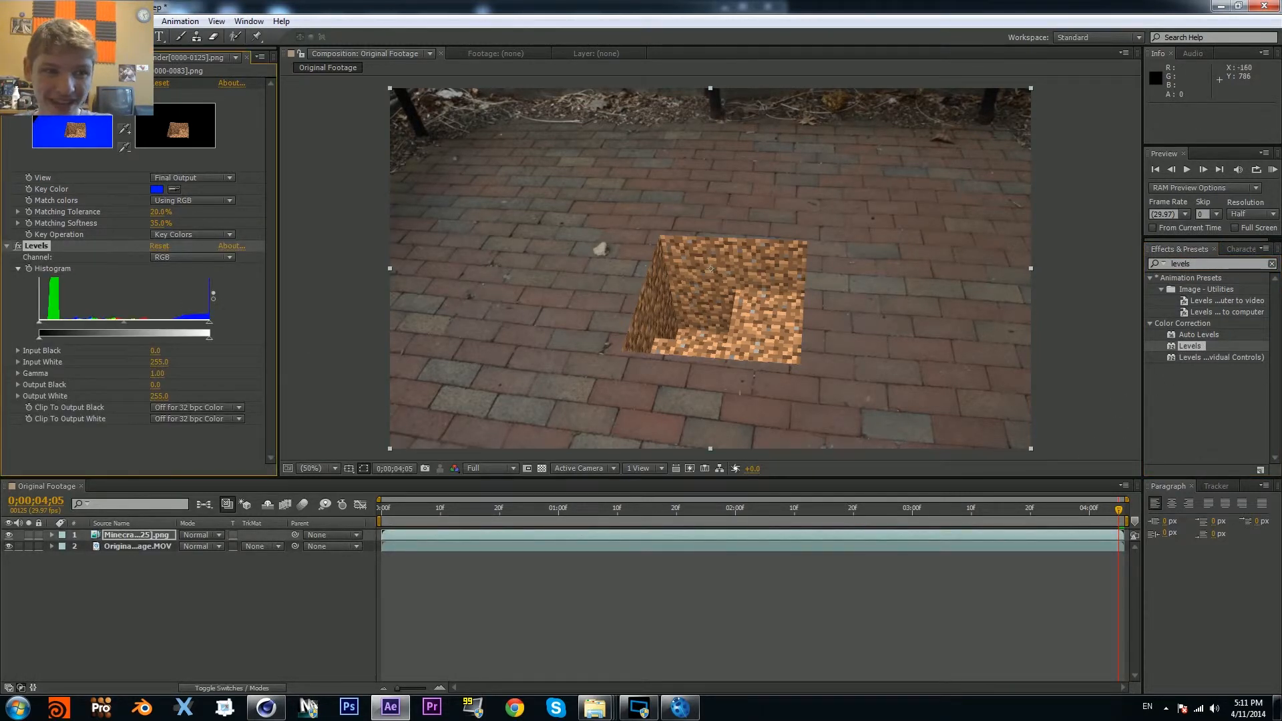
# Step: View only the red channel and set the Red Output White to 226 in Levels to match the bricks
pyautogui.scroll(-4, 134, 301)
pyautogui.click(453, 468)
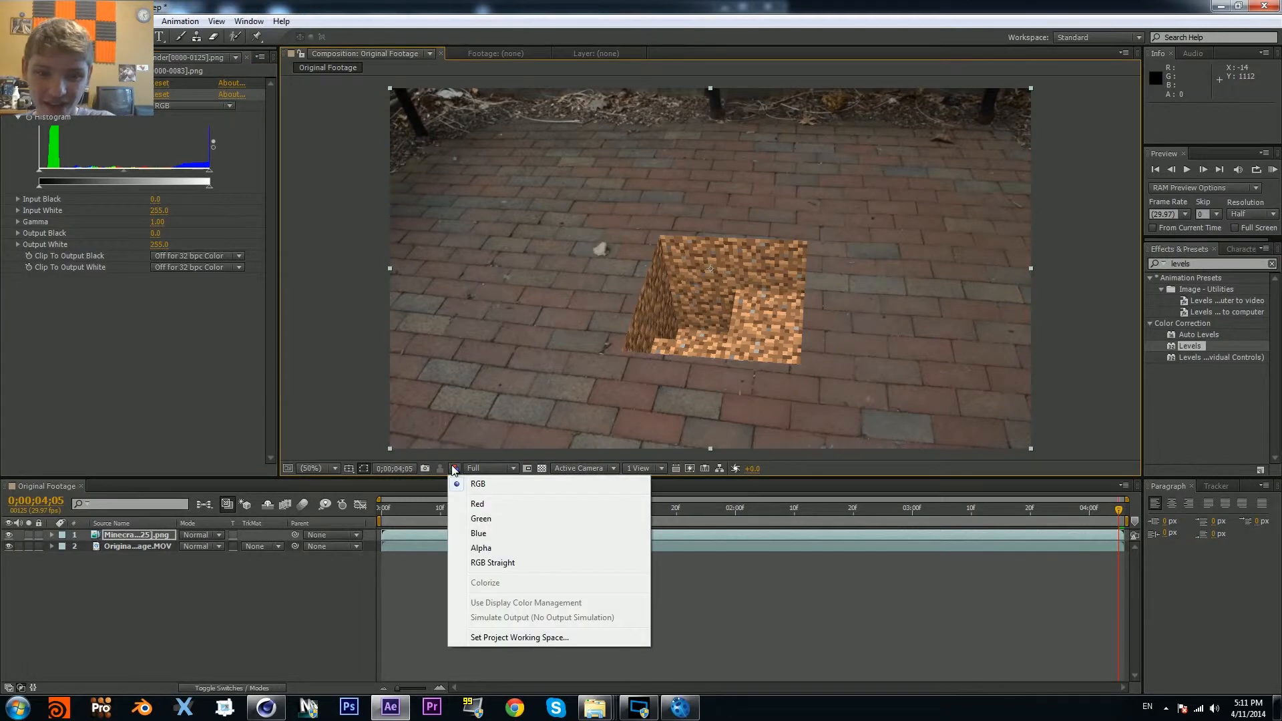
pyautogui.click(481, 505)
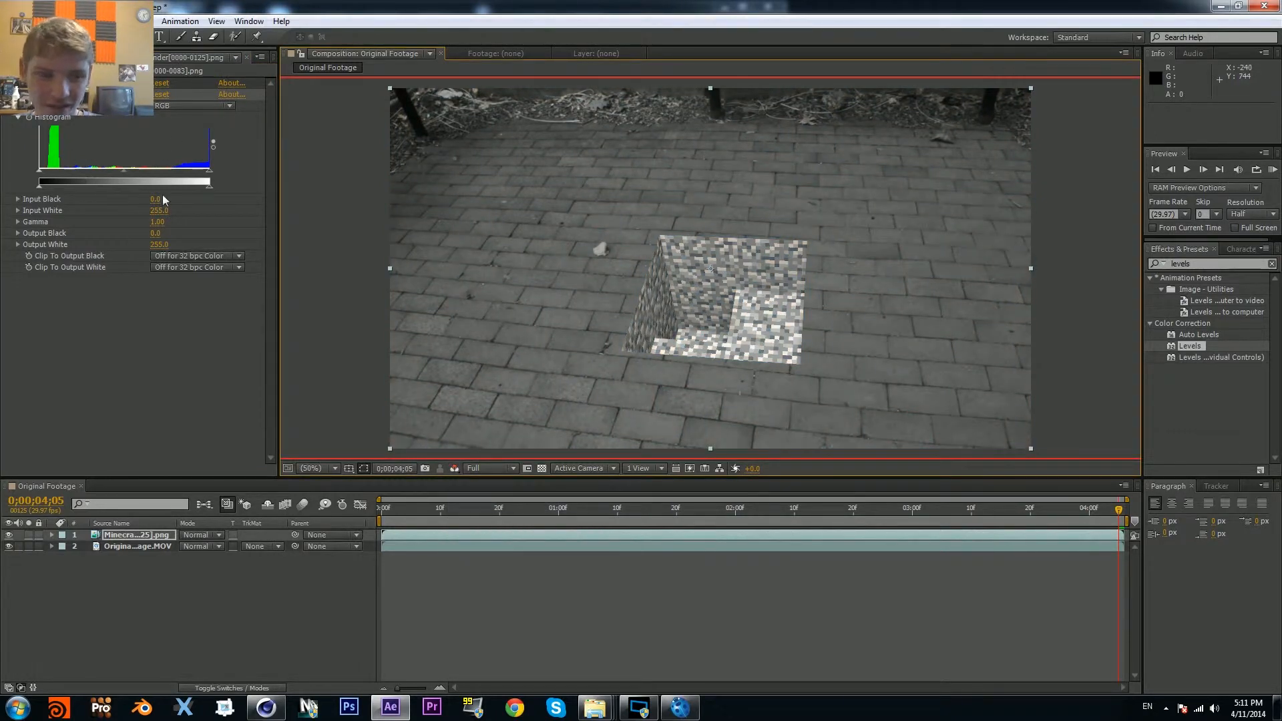
pyautogui.click(169, 109)
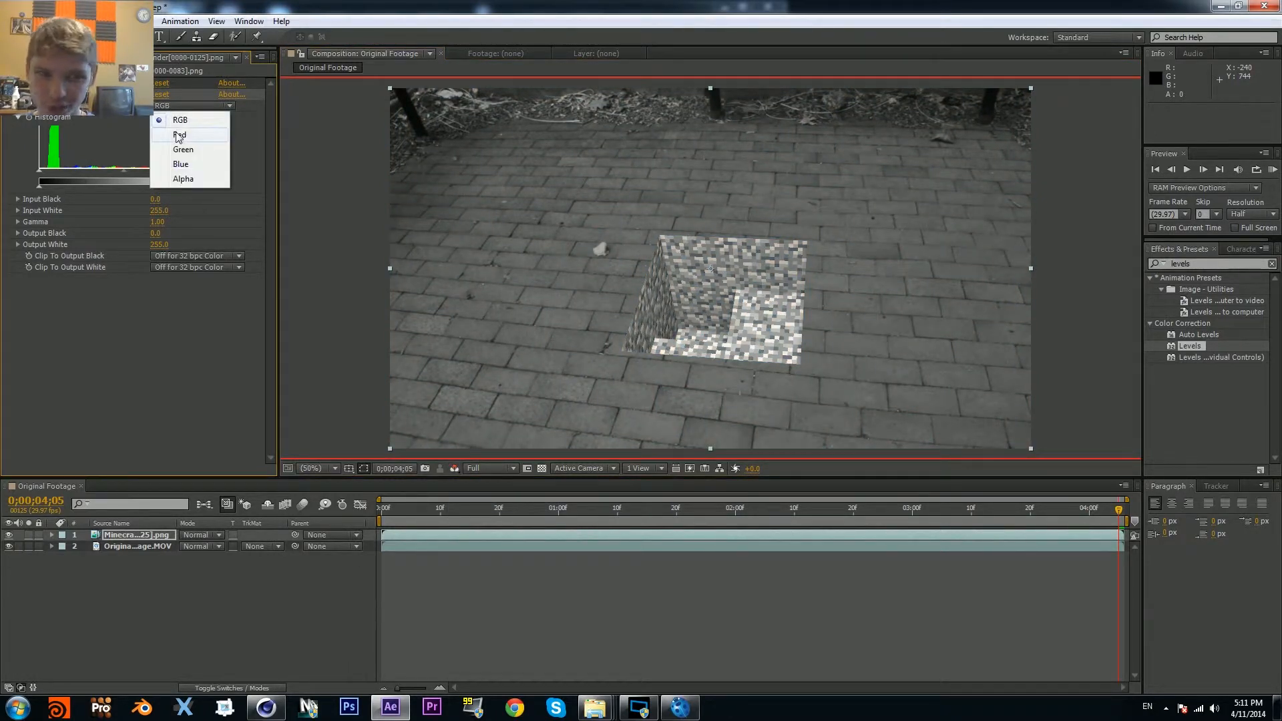
pyautogui.click(178, 135)
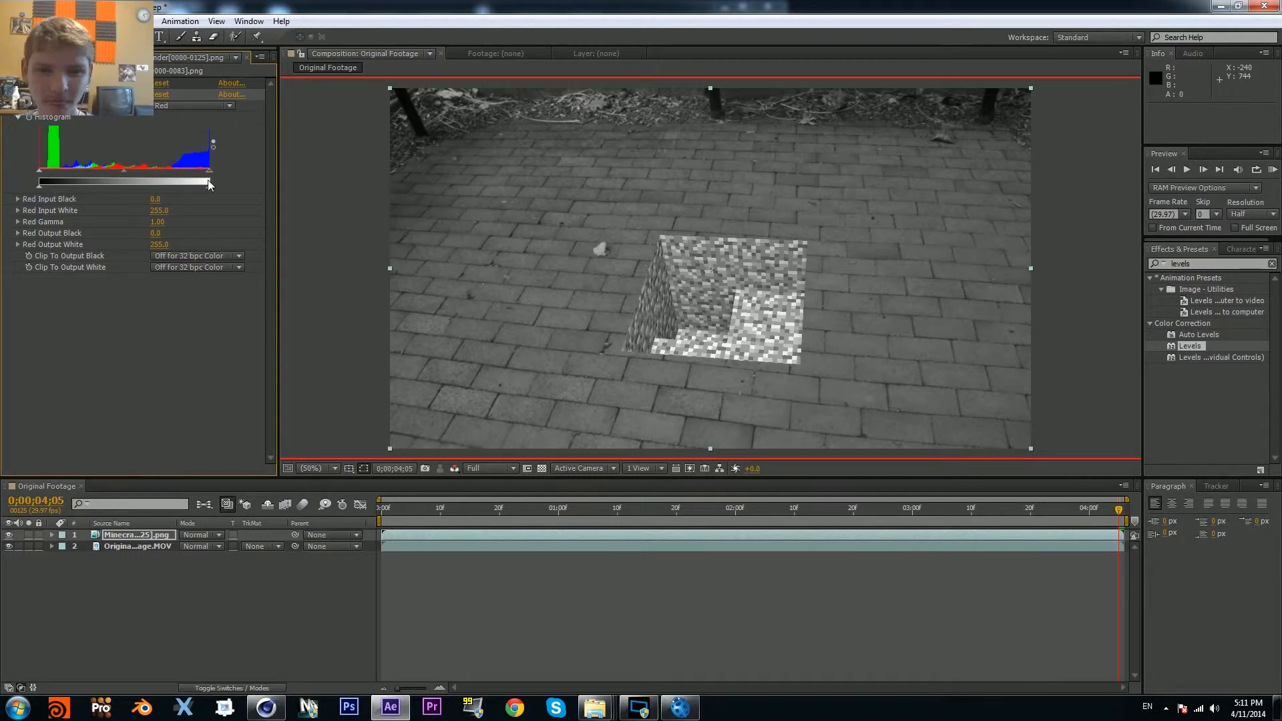
pyautogui.moveTo(208, 190); pyautogui.dragTo(196, 194)
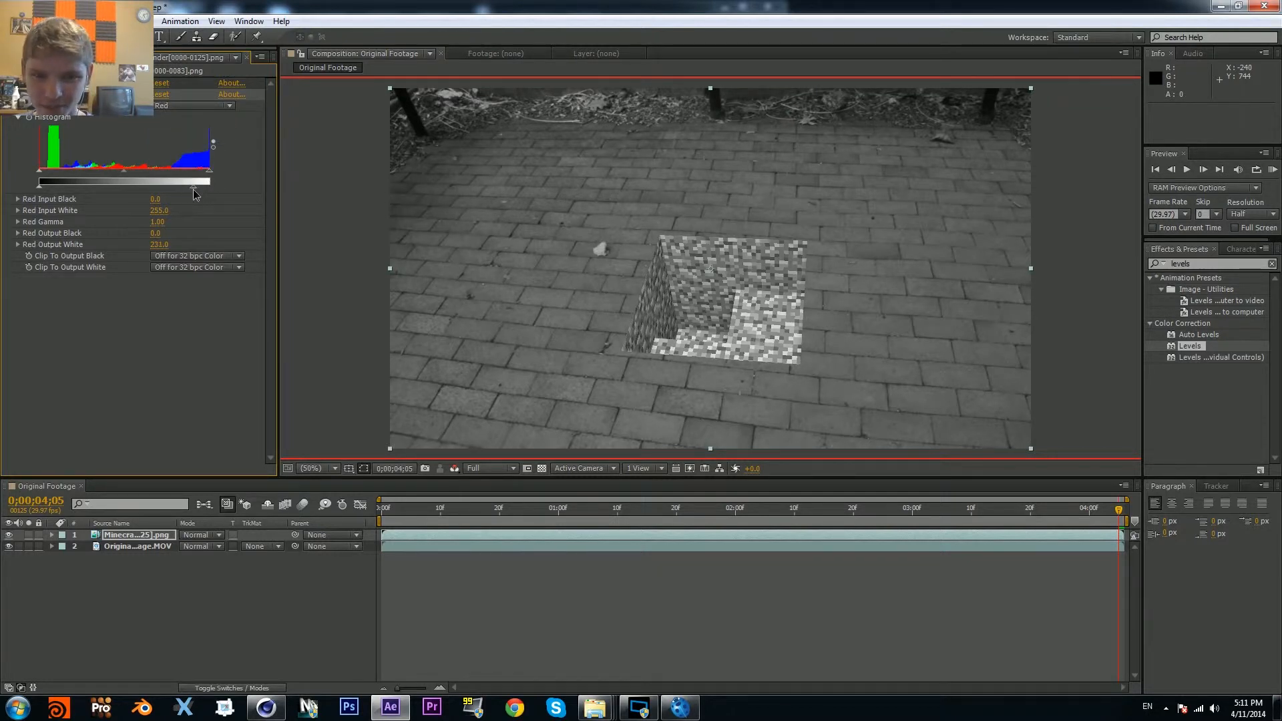
# Step: View only the blue channel and set the Blue Output Black to 21 in Levels
pyautogui.click(454, 470)
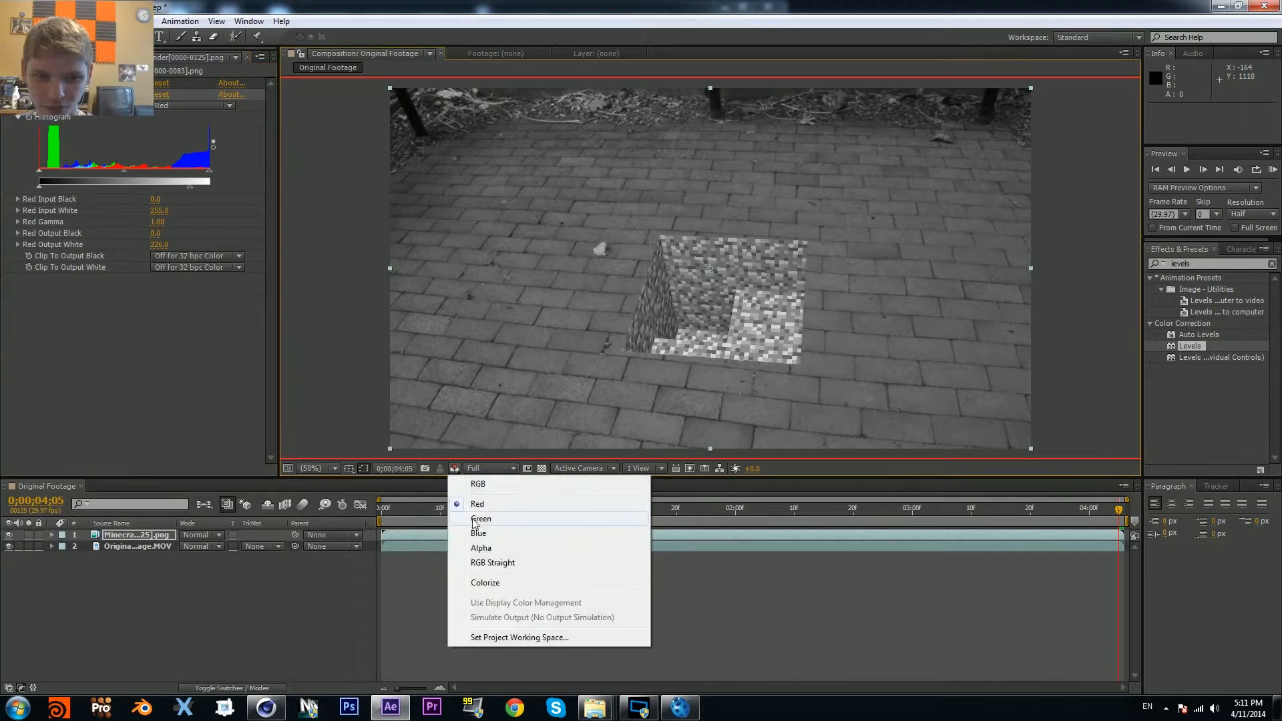
pyautogui.click(479, 540)
pyautogui.click(220, 106)
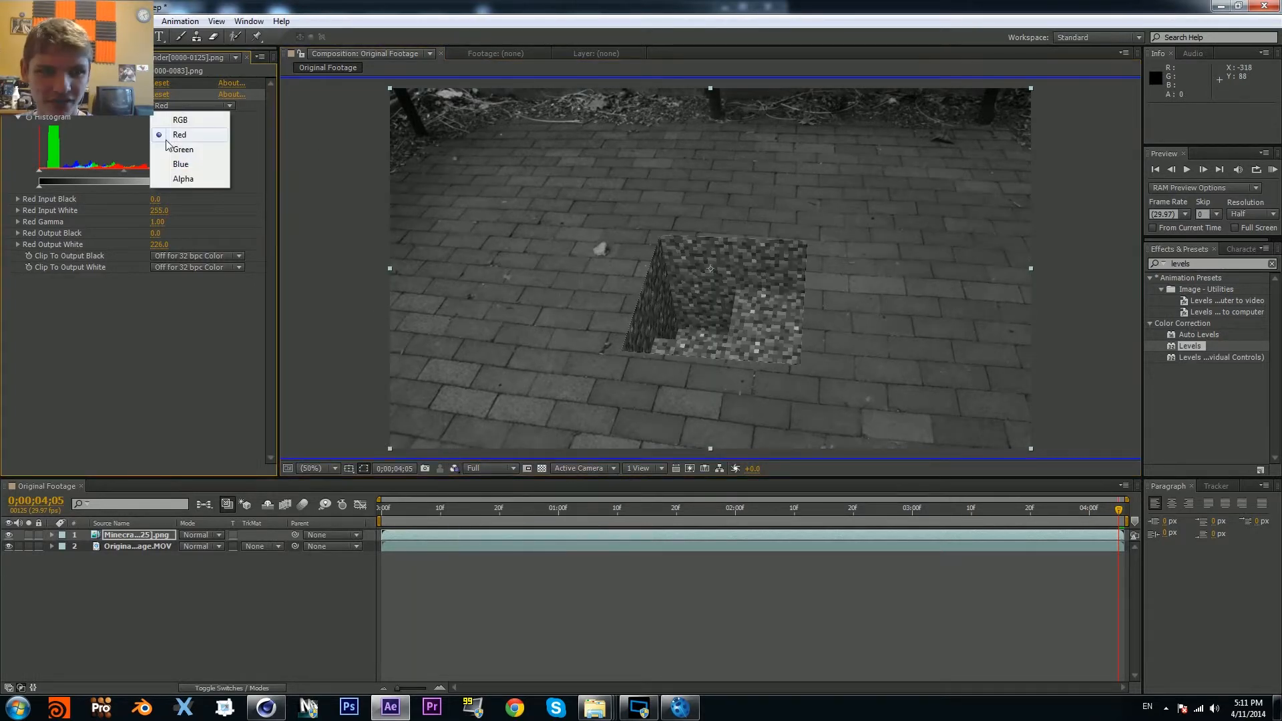
pyautogui.click(170, 162)
pyautogui.moveTo(41, 190); pyautogui.dragTo(57, 190)
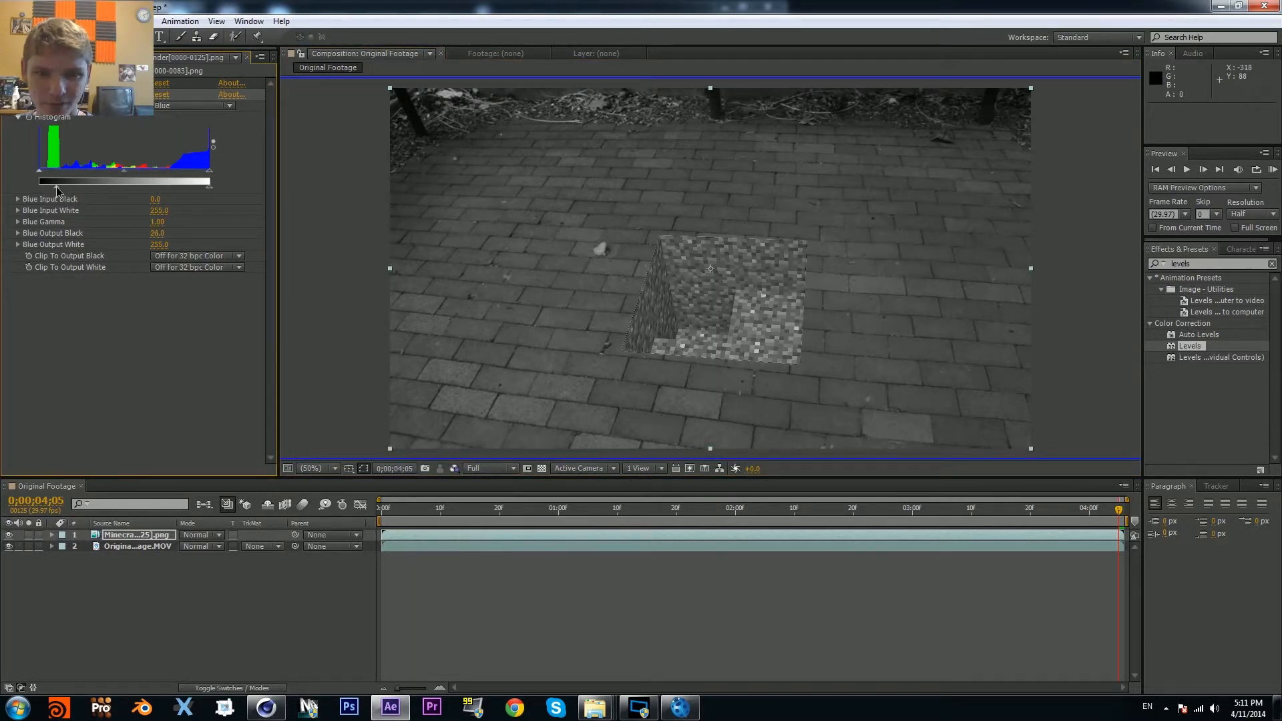
# Step: View only the green channel and set the Green Output White to 224 in Levels
pyautogui.click(456, 471)
pyautogui.click(481, 519)
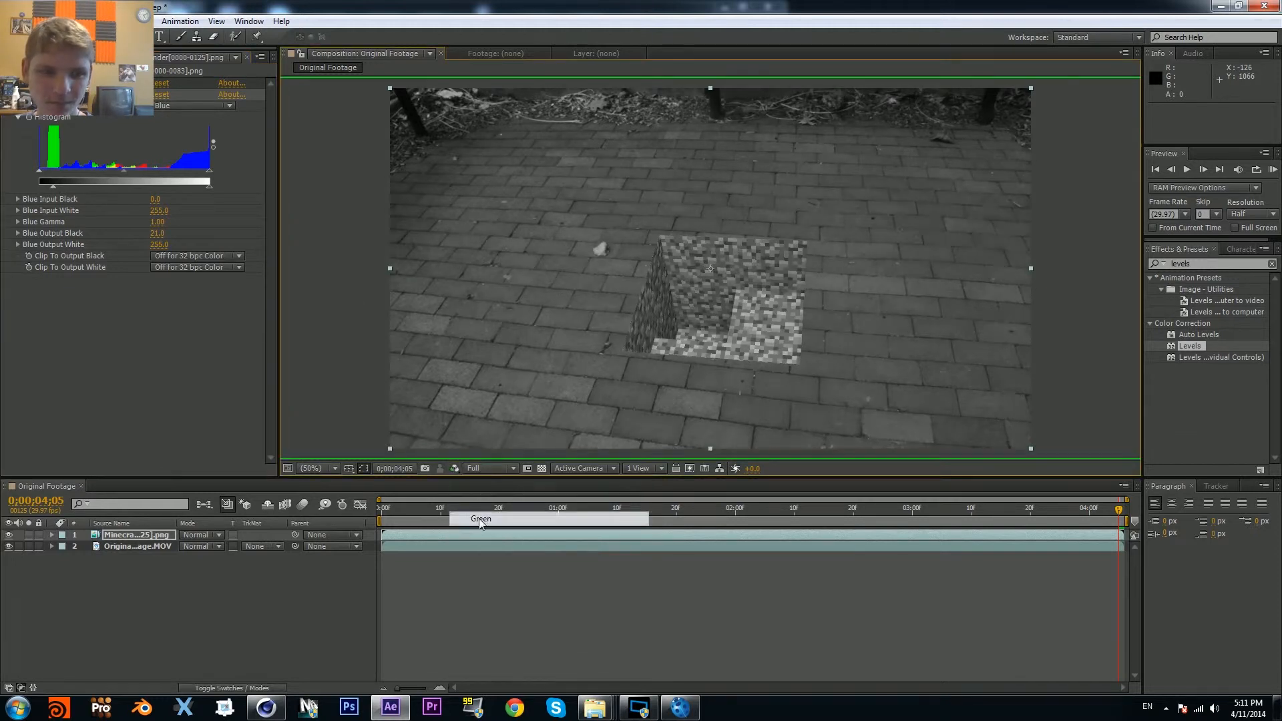
pyautogui.click(201, 105)
pyautogui.click(183, 150)
pyautogui.moveTo(209, 186); pyautogui.dragTo(189, 195)
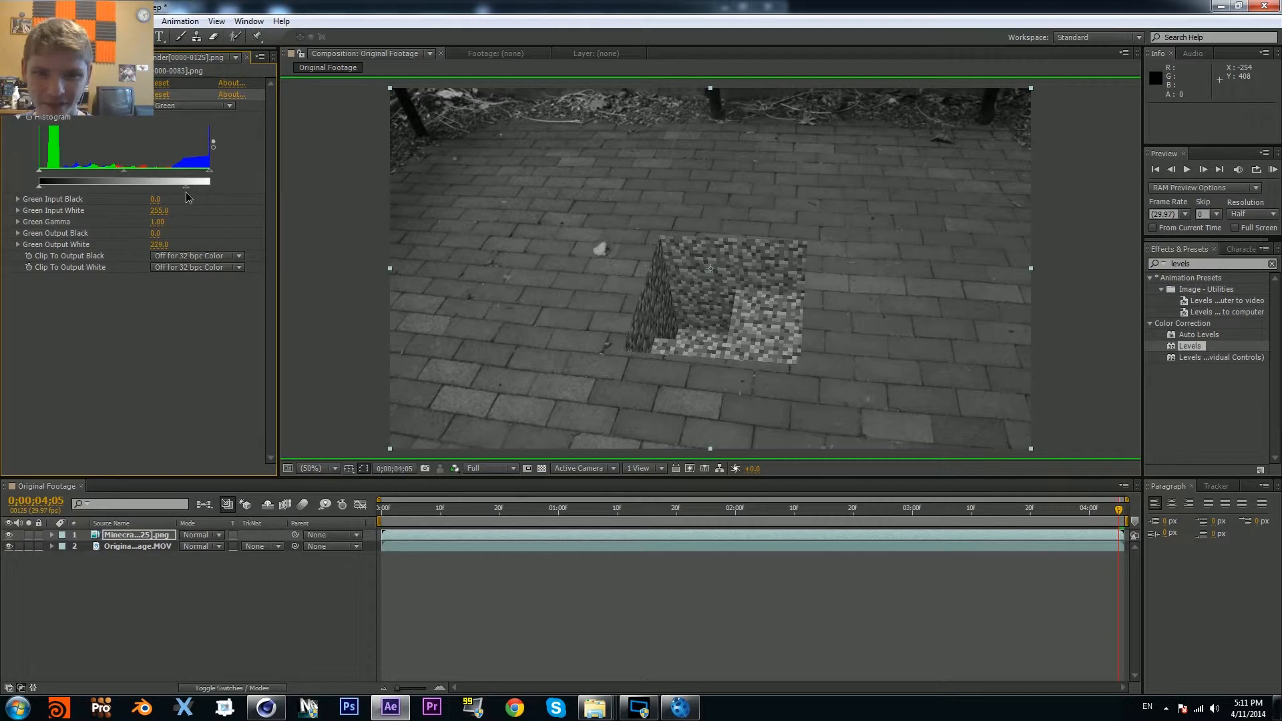
# Step: Return the composition view to RGB and compare the pit with Levels off and on
pyautogui.click(455, 469)
pyautogui.click(480, 487)
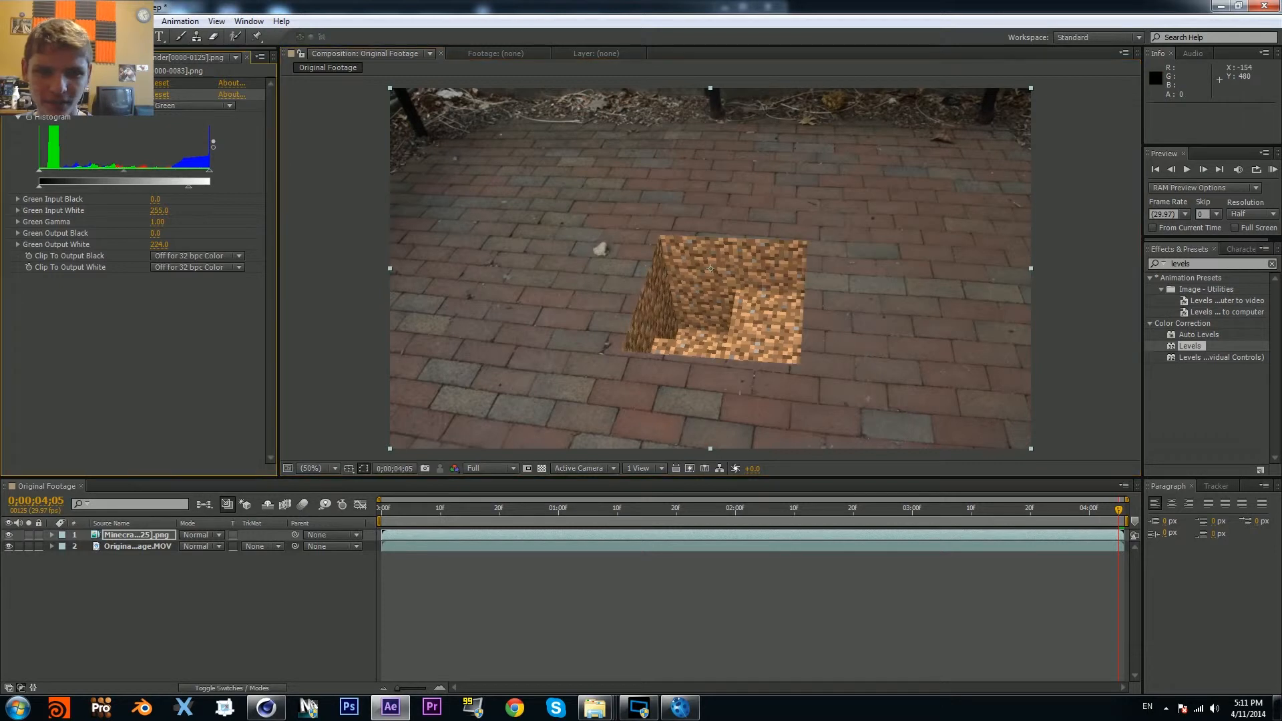
pyautogui.click(18, 94)
# Step: Set the Blue Output Black to 0 in Levels and compare the pit with the effect off and on
pyautogui.click(179, 106)
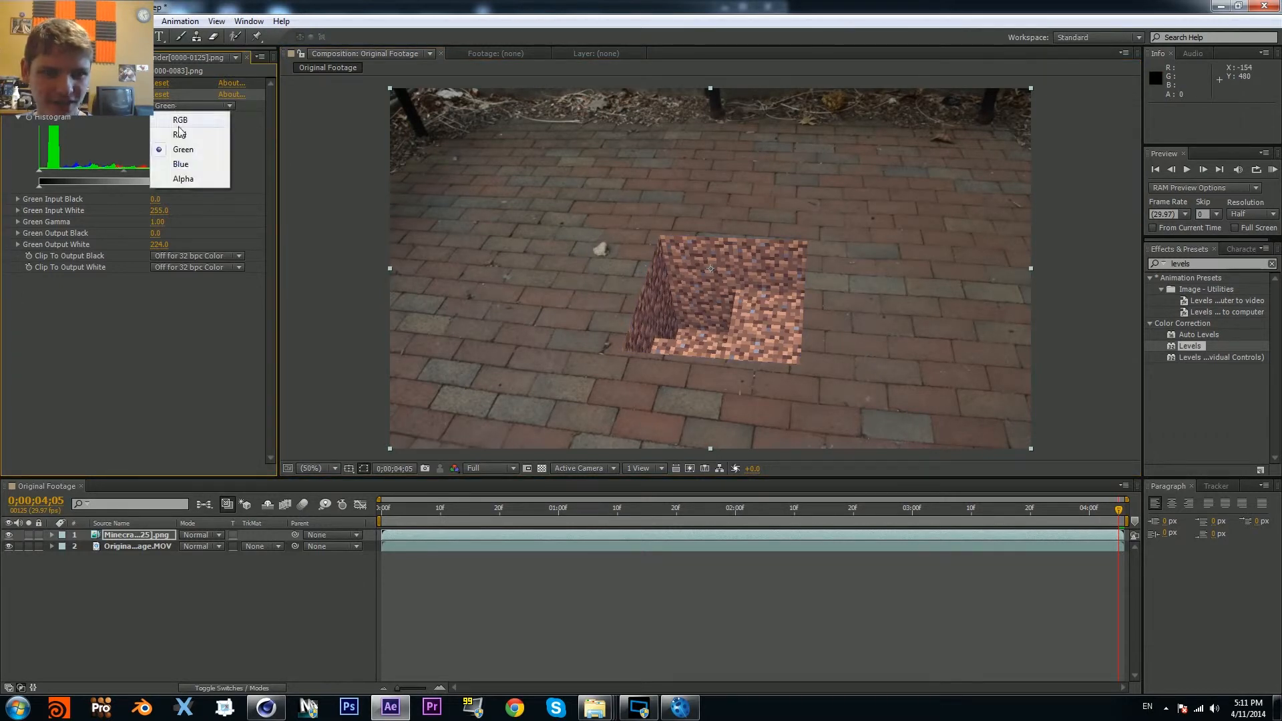
pyautogui.click(181, 165)
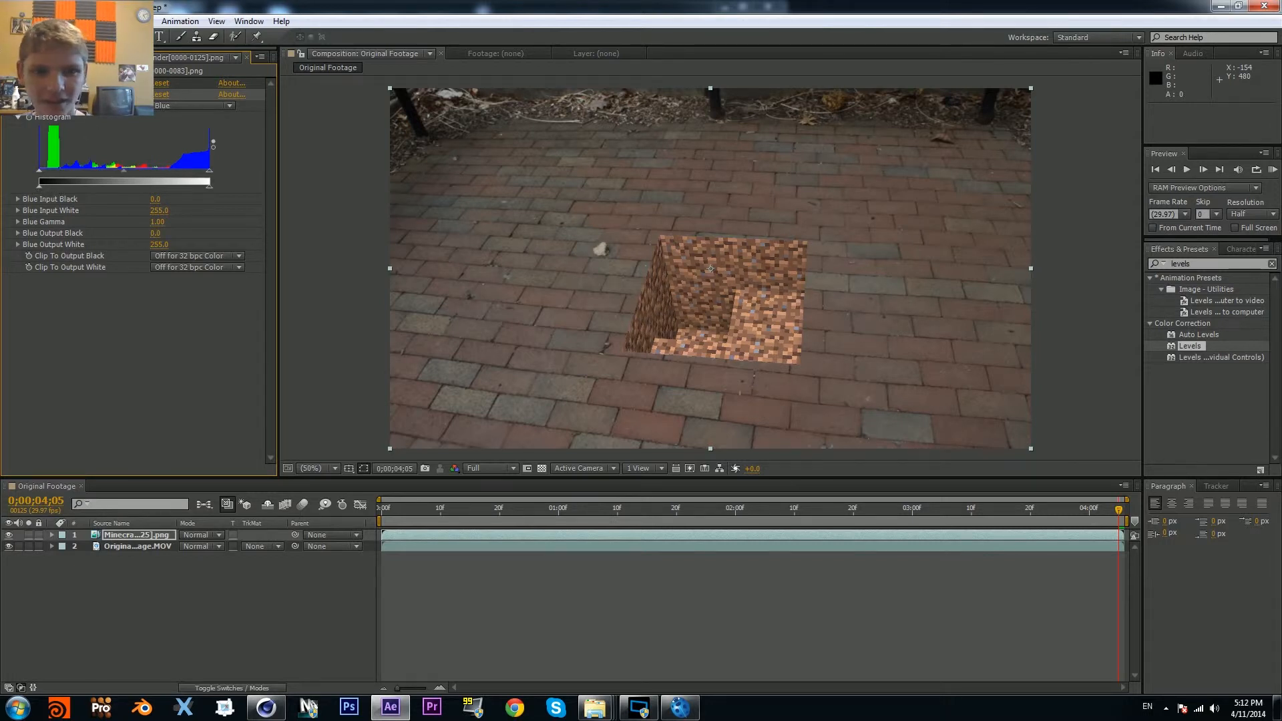
pyautogui.click(17, 94)
# Step: Examine the color-corrected pit up close and against the bricks at 0;00;02;28
pyautogui.scroll(2, 528, 271)
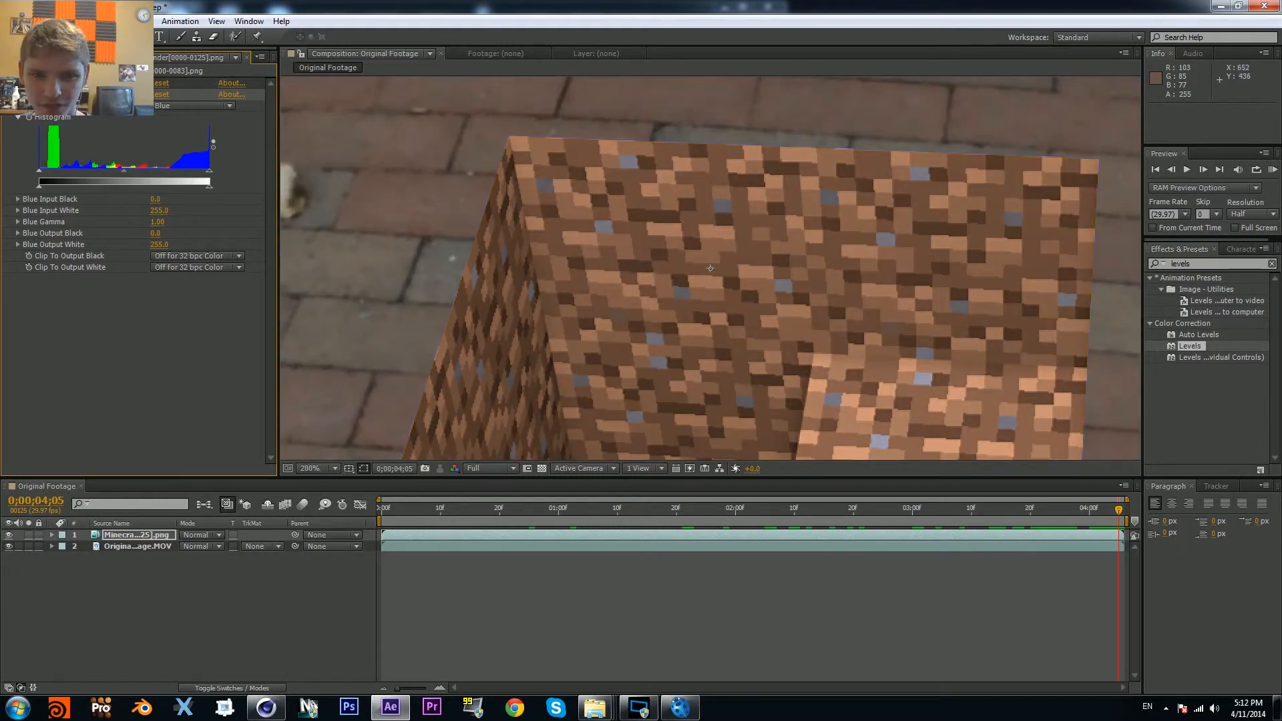
pyautogui.scroll(-3, 790, 263)
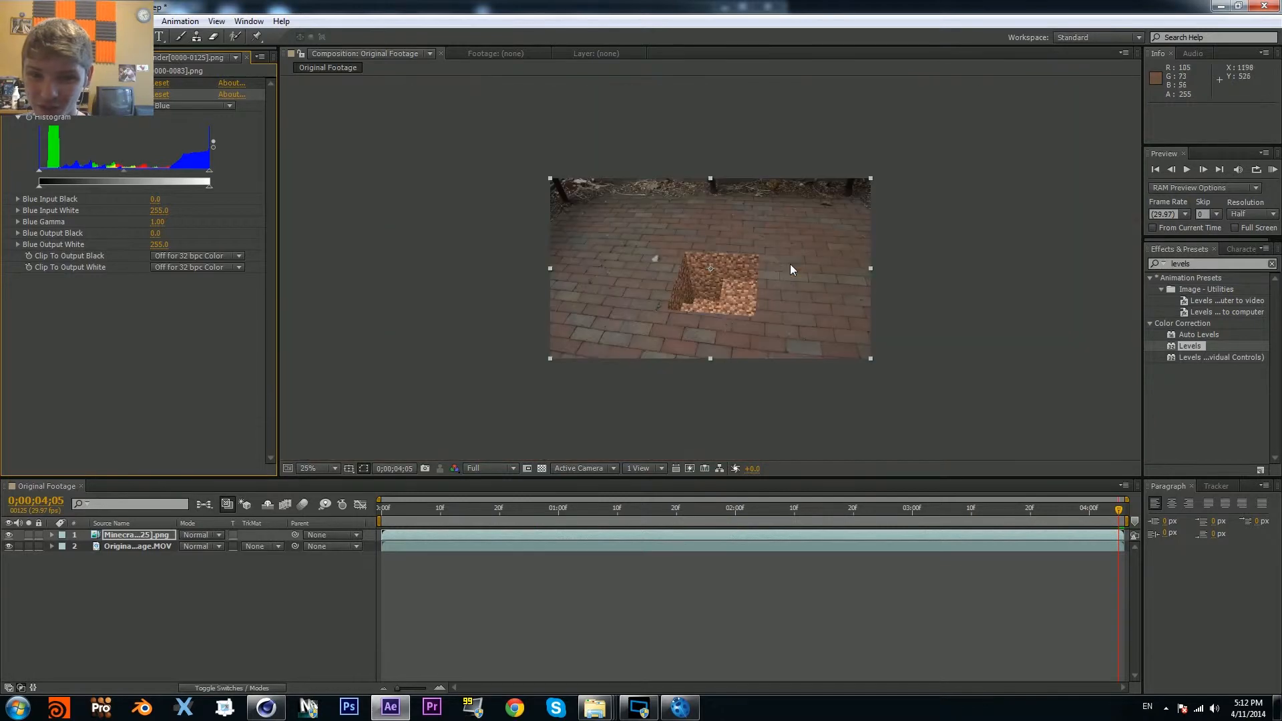
pyautogui.moveTo(996, 509); pyautogui.dragTo(902, 510)
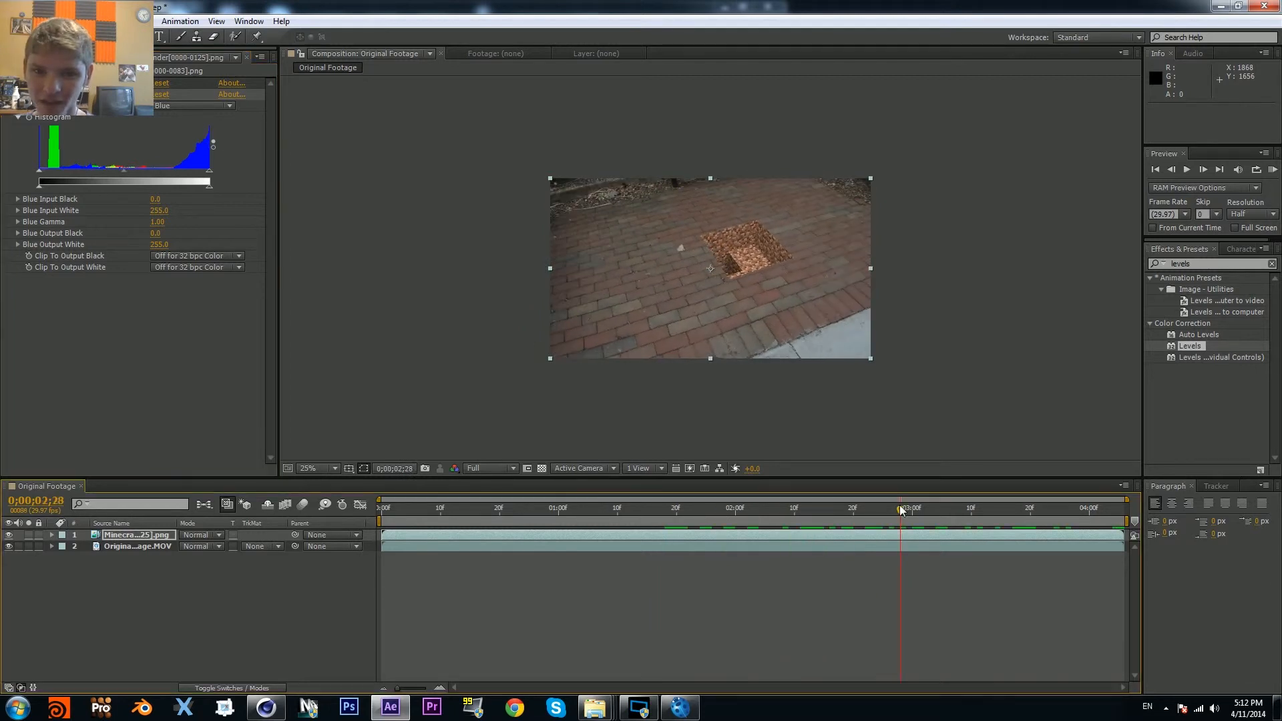